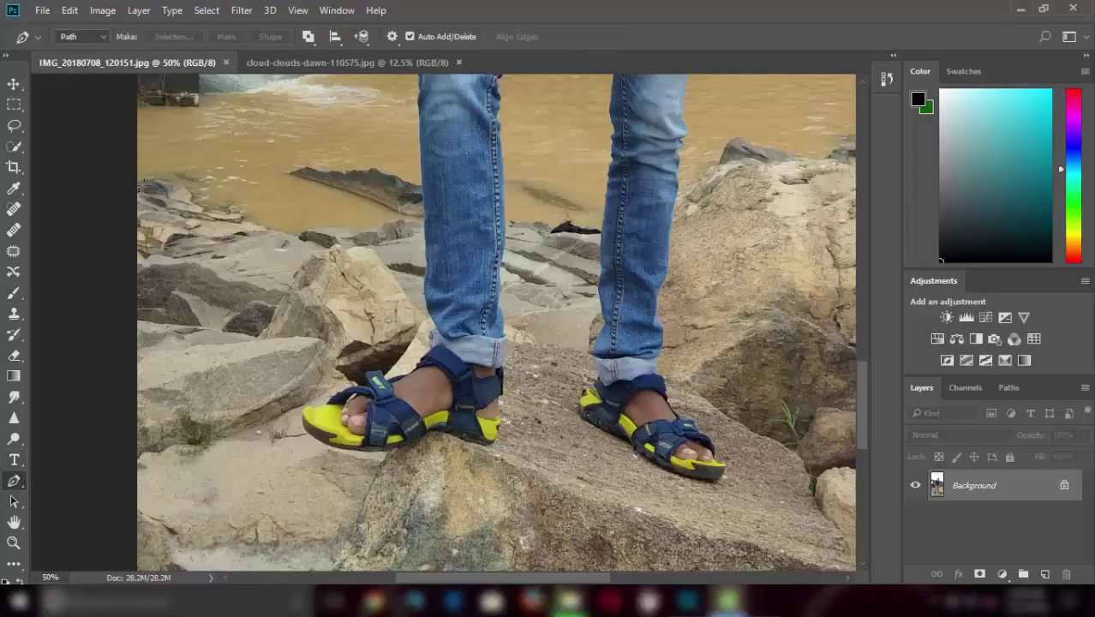
Step: Place Pen path anchor points along the rock edge beside the person's left leg
left_click(138, 186)
left_click(165, 179)
left_click(176, 184)
left_click(195, 194)
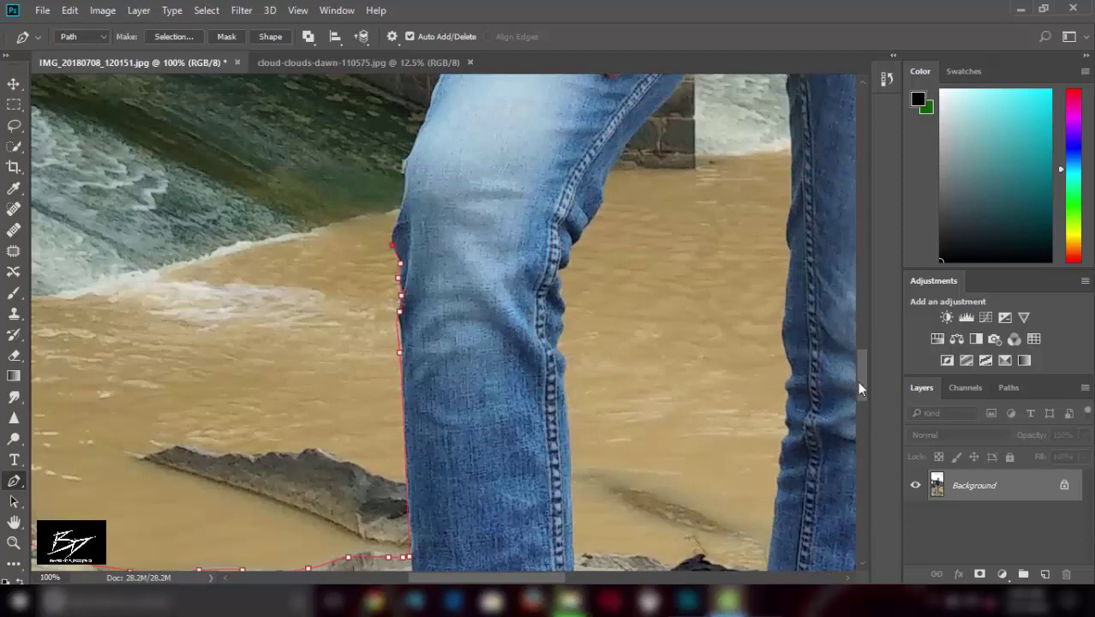
Step: Step back to remove the misplaced anchor points and reposition the view along the outline
scroll(861, 388, "up", 5)
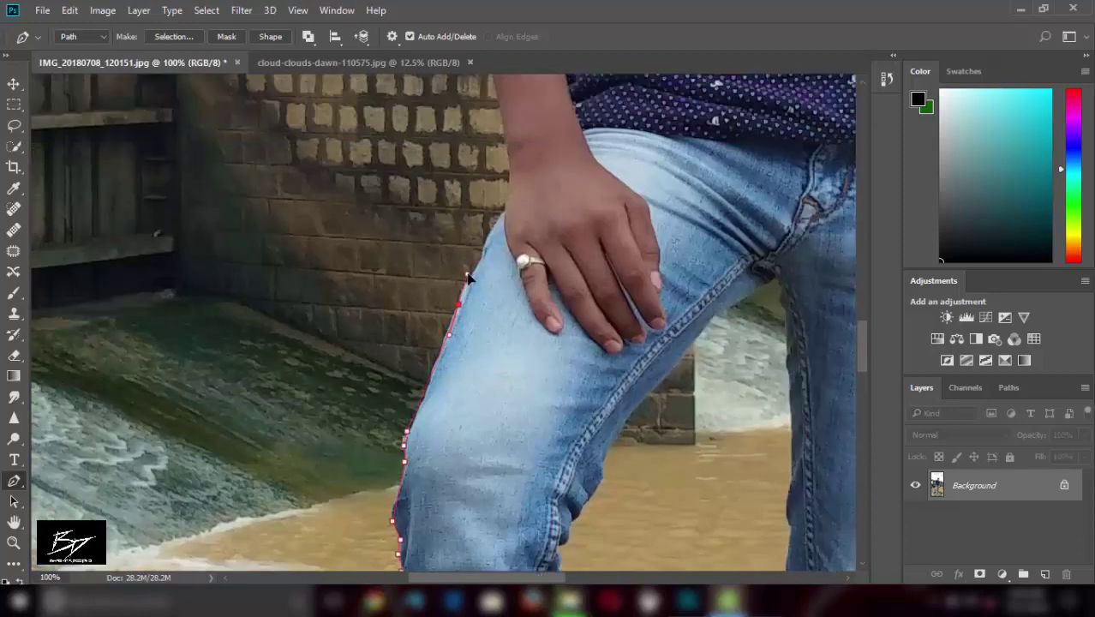
scroll(880, 354, "up", 5)
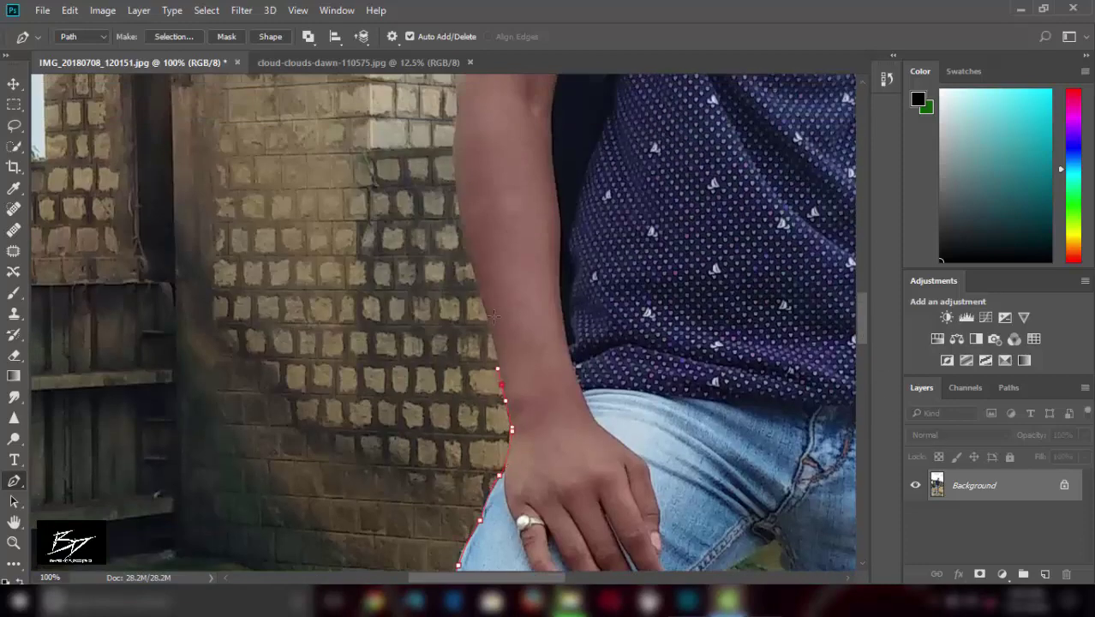
key("ctrl+plus")
key("ctrl+alt+z")
key("ctrl+alt+z")
key("ctrl+alt+z")
key("ctrl+alt+z")
key("ctrl+alt+z")
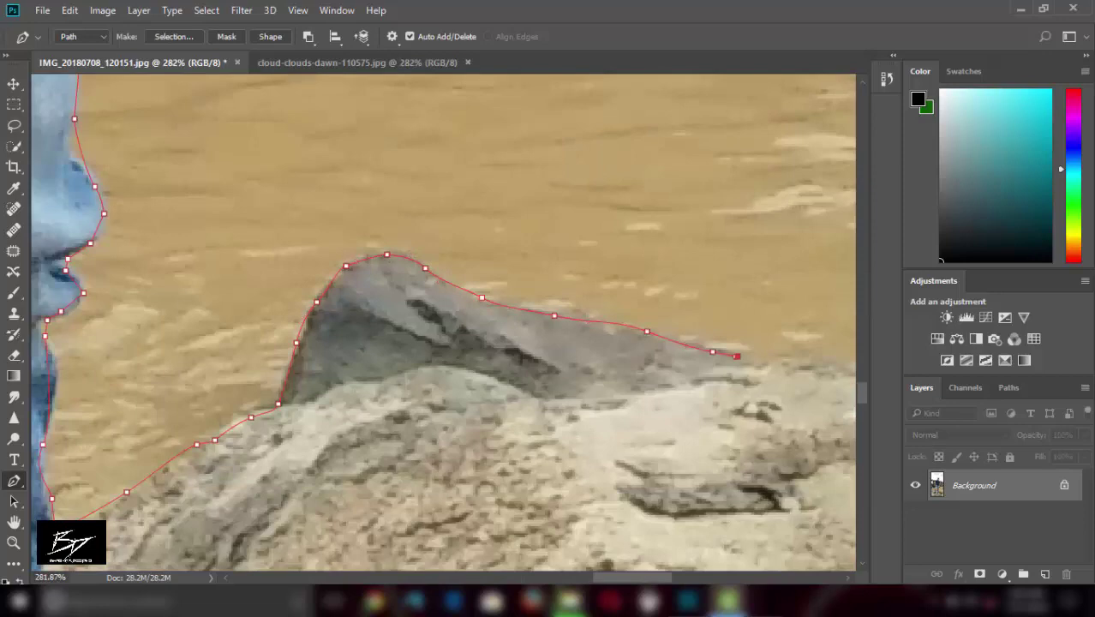
left_click_drag(758, 362, 247, 361)
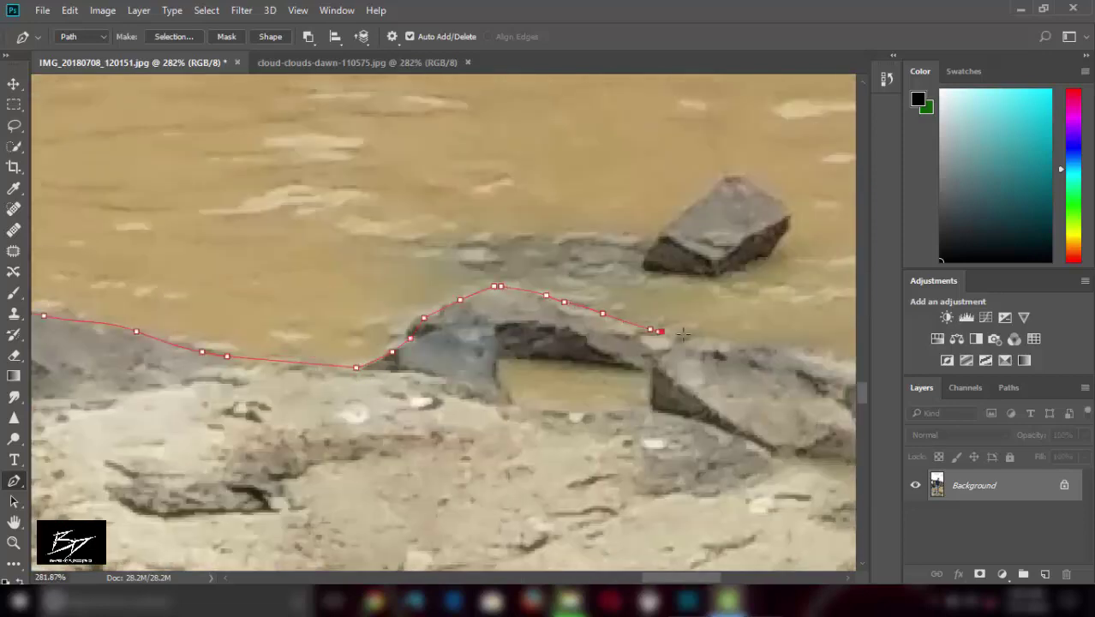
left_click_drag(631, 582, 695, 583)
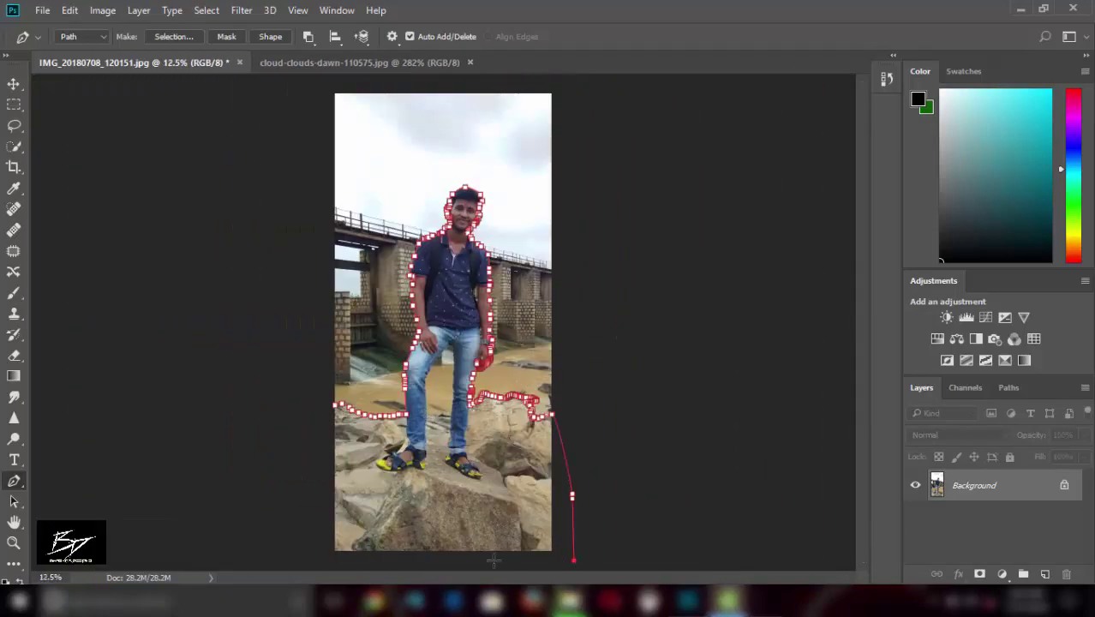
Step: Close the path around the bottom of the photo and convert it into a selection
left_click(274, 562)
left_click(283, 452)
left_click(311, 412)
right_click(295, 392)
right_click(373, 391)
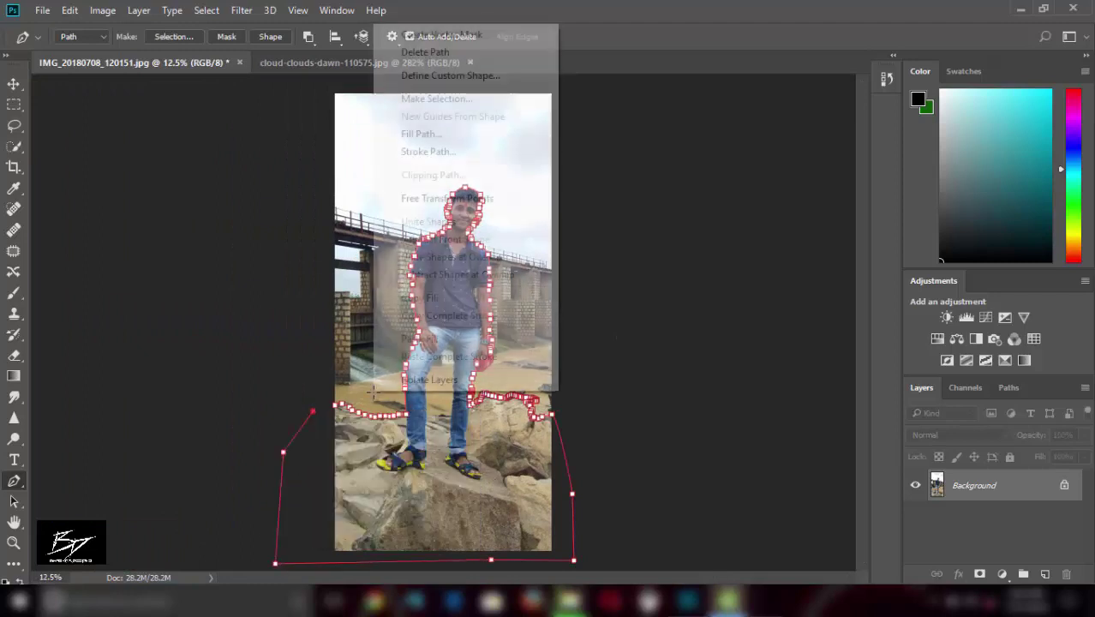
left_click(480, 98)
left_click(634, 163)
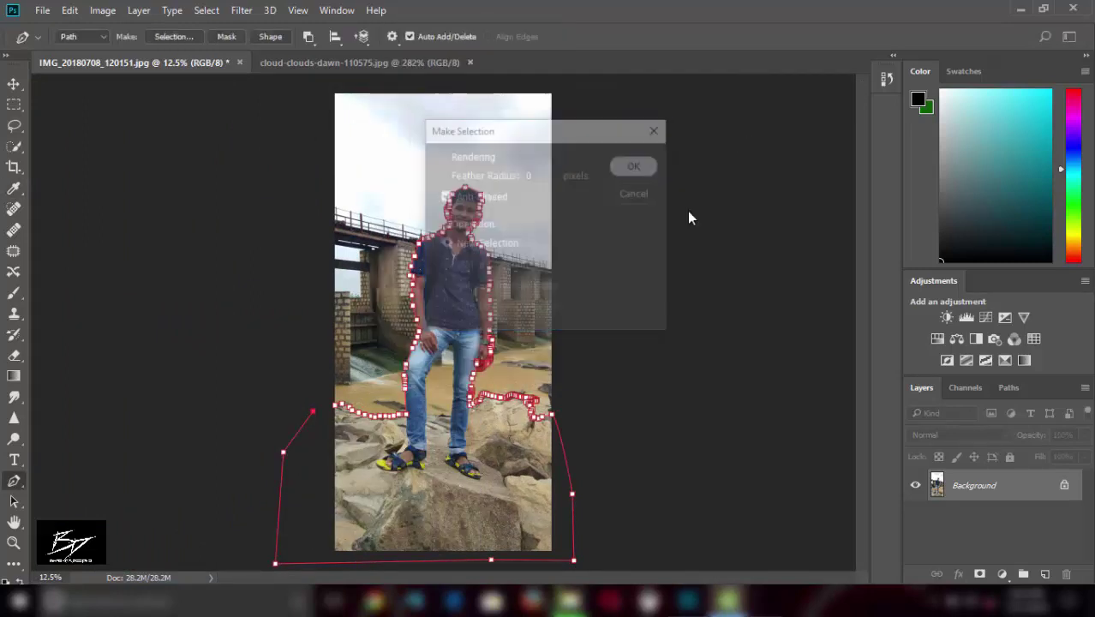
Step: Zoom to the jeans, set the Quick Selection brush to 94 px, and add a layer mask from the selection
left_click(14, 542)
mouse_move(507, 423)
left_mouse_down()
mouse_move(570, 345)
mouse_move(544, 345)
left_mouse_up()
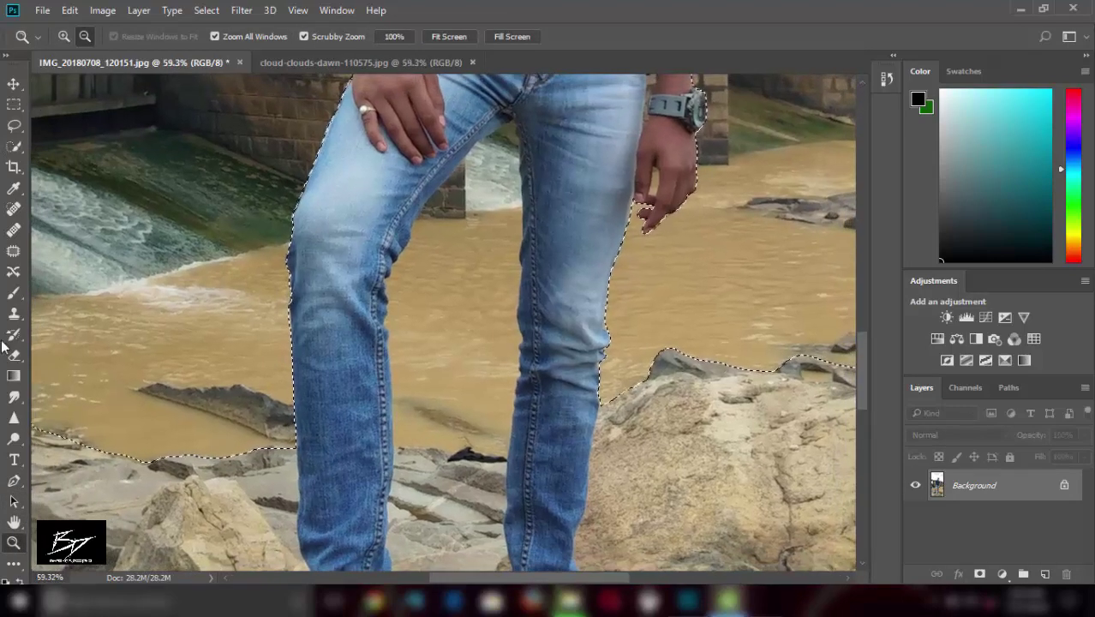
left_click(16, 145)
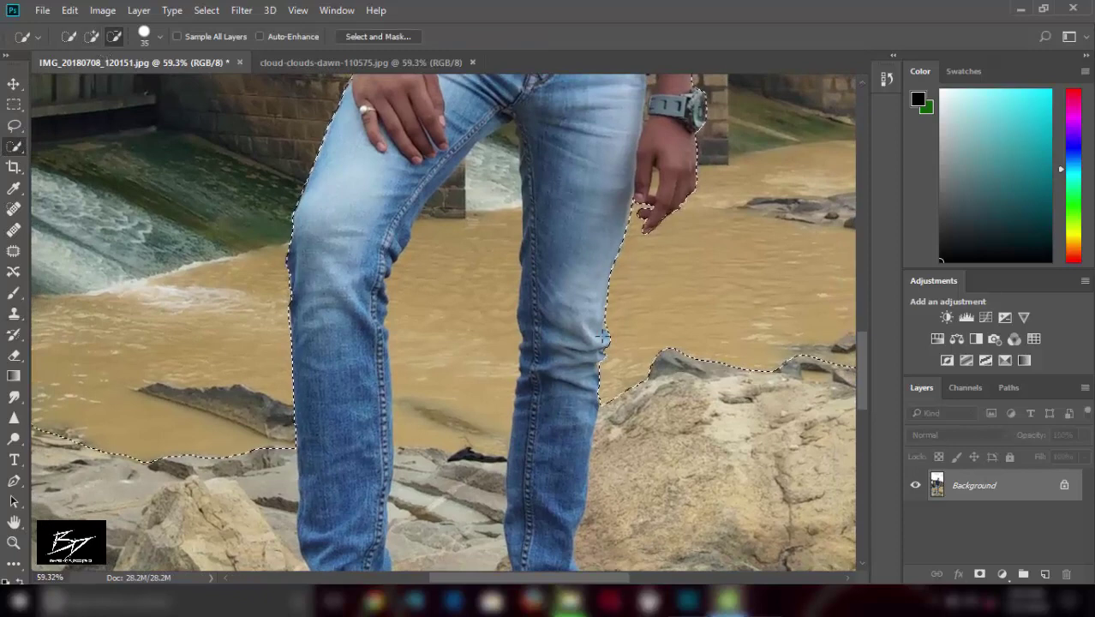
left_click(159, 36)
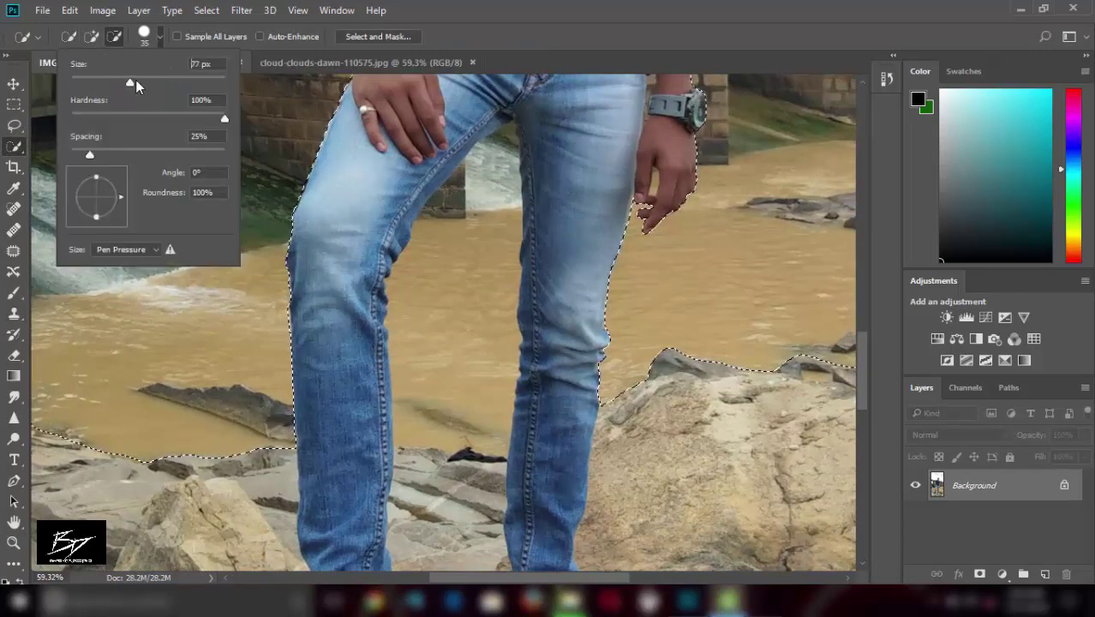
left_click_drag(131, 82, 142, 83)
key("Return")
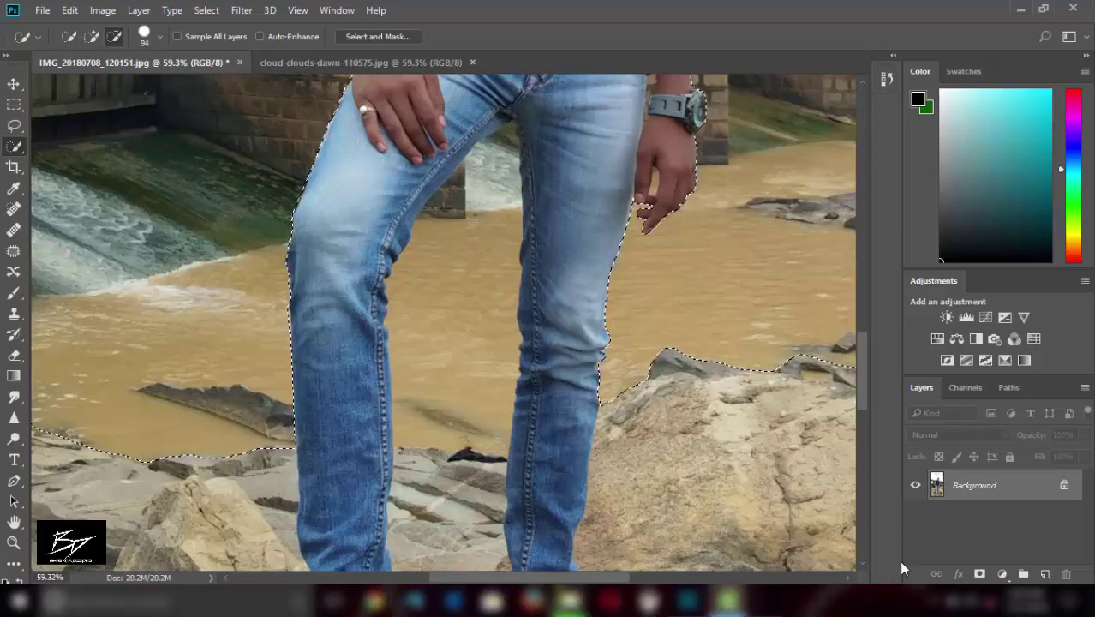
left_click(979, 573, "alt")
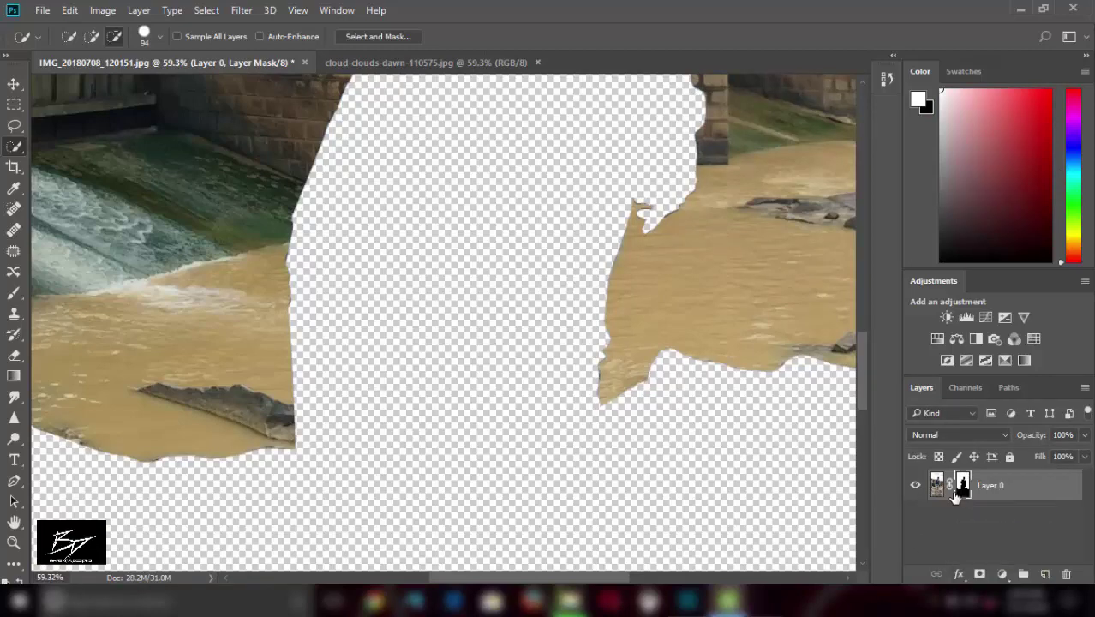
Step: Invert the Layer 0 mask, quick-select the gap between the legs at 200% zoom, then deselect
key("ctrl+i")
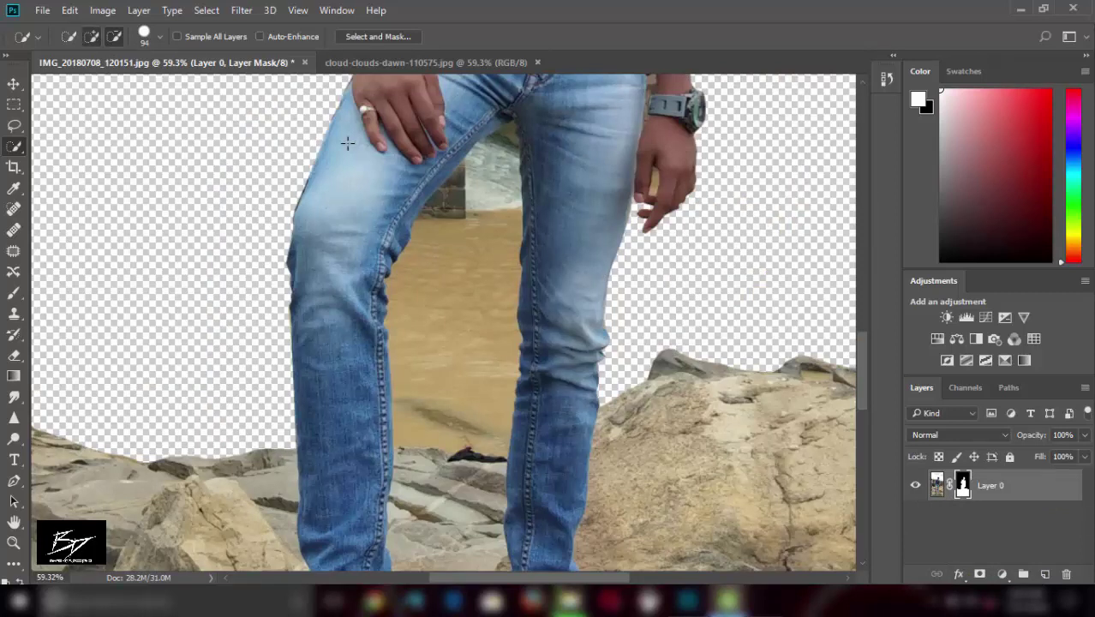
left_click_drag(456, 212, 452, 403)
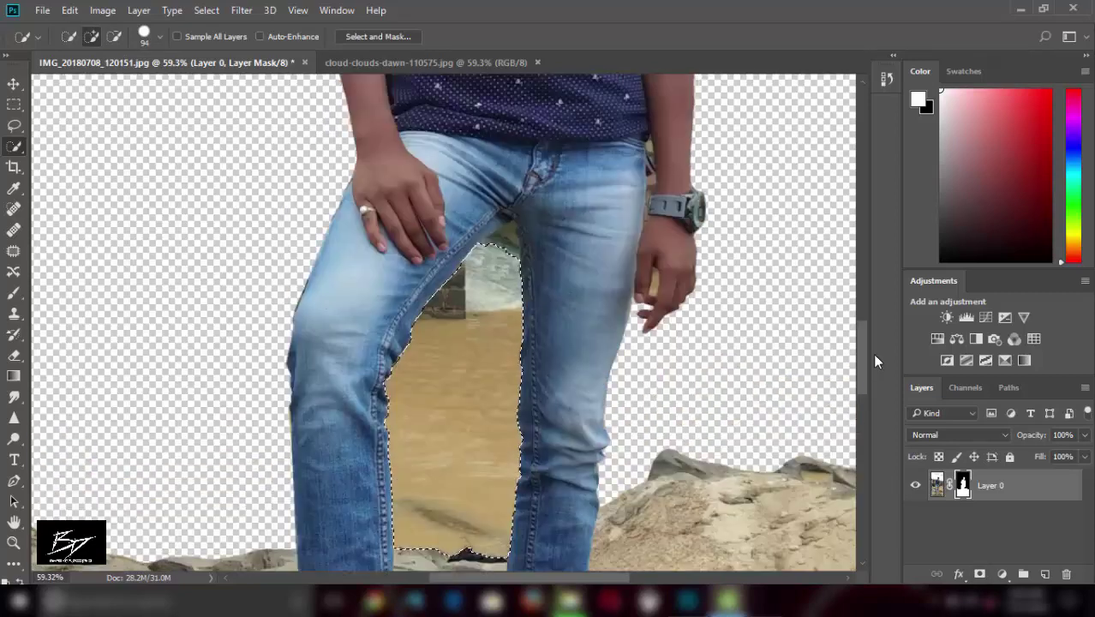
left_click_drag(871, 373, 876, 335)
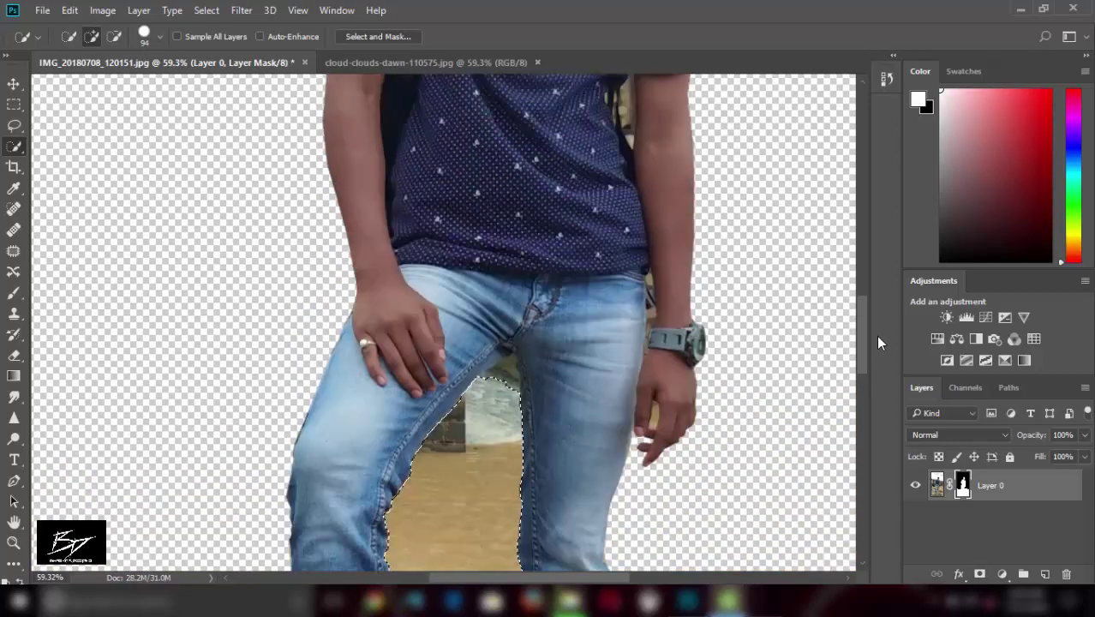
key("ctrl+plus")
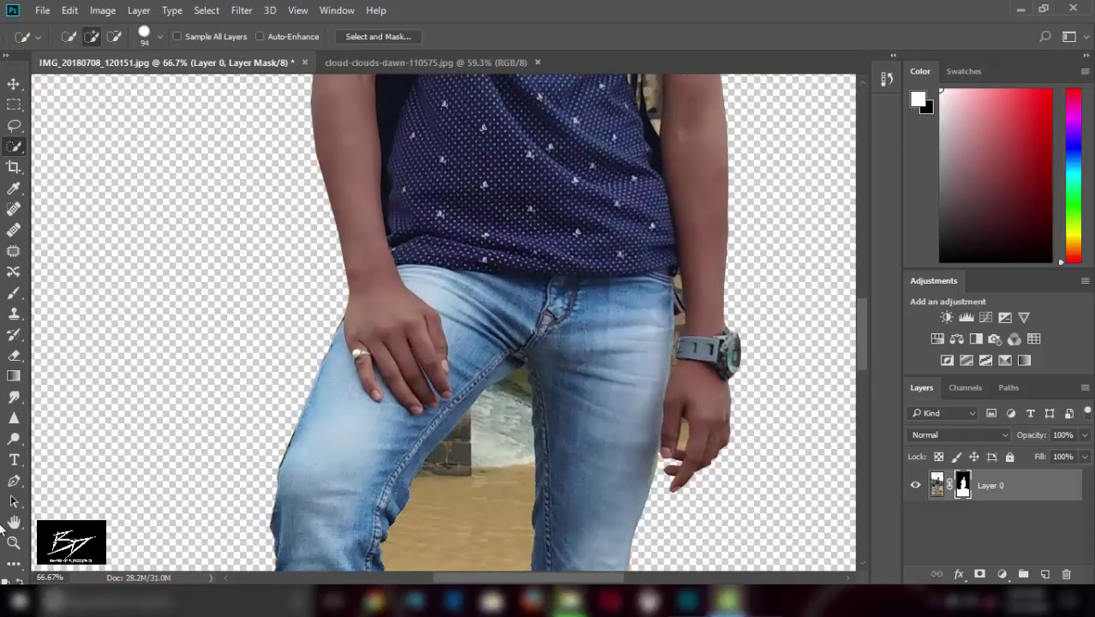
key("ctrl+plus")
key("ctrl+plus")
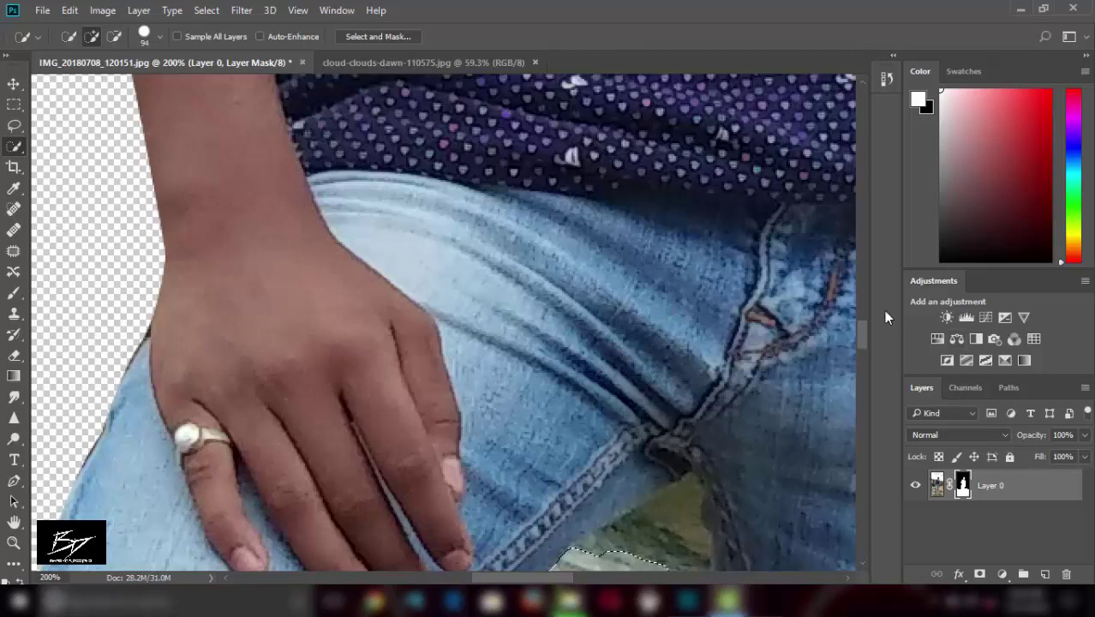
left_click_drag(865, 330, 871, 348)
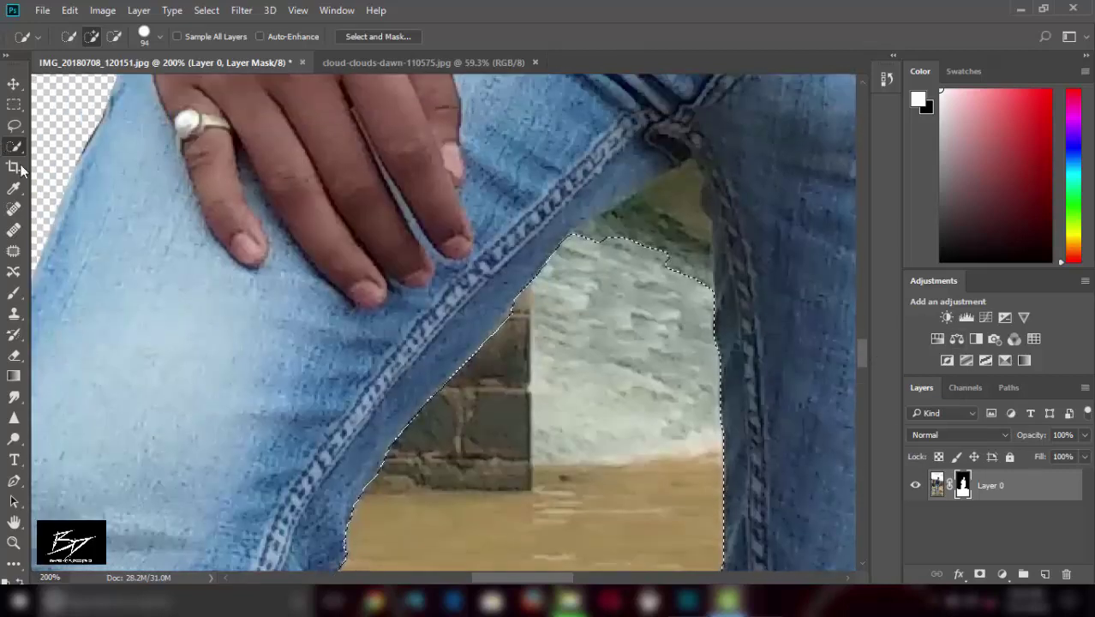
key("ctrl+d")
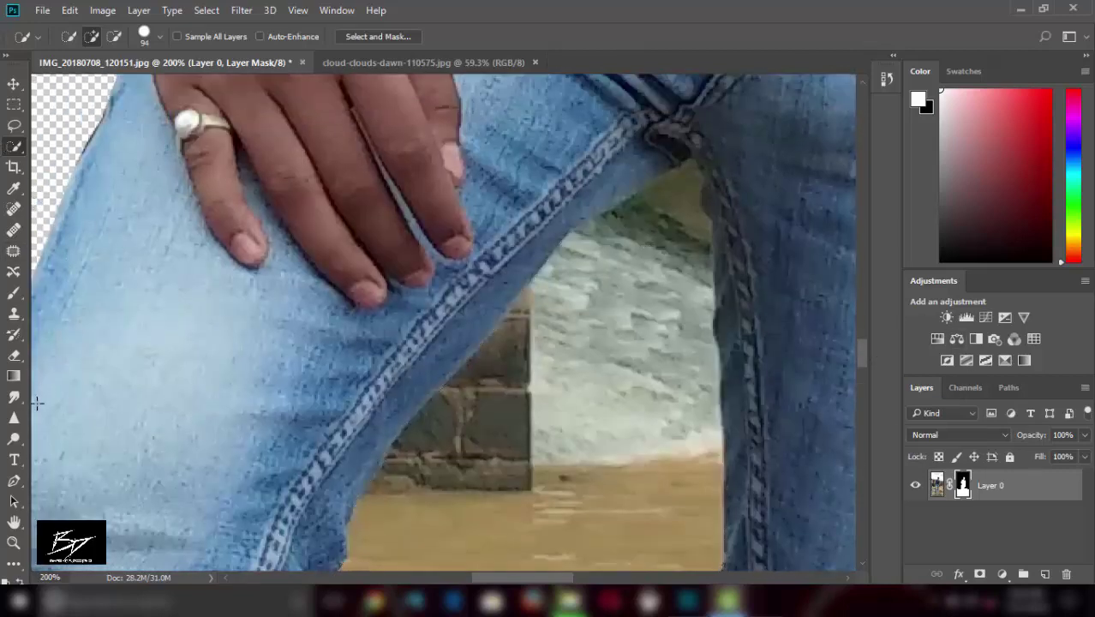
Step: Trace Pen outline points down the right leg edge
left_click(15, 482)
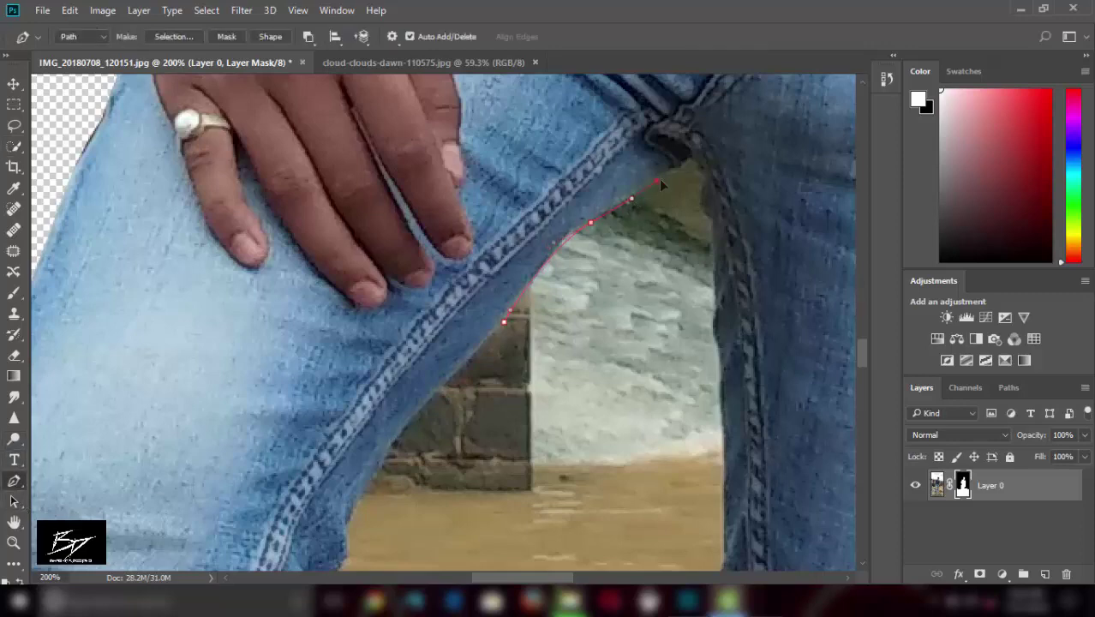
scroll(719, 396, "down", 5)
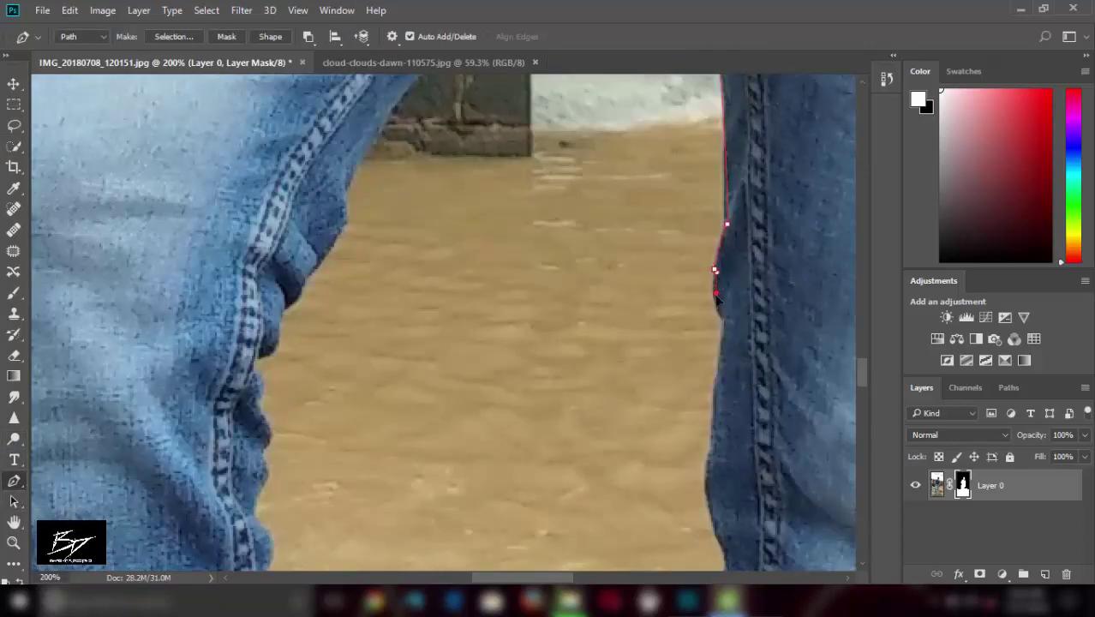
scroll(707, 471, "down", 5)
left_click(725, 172)
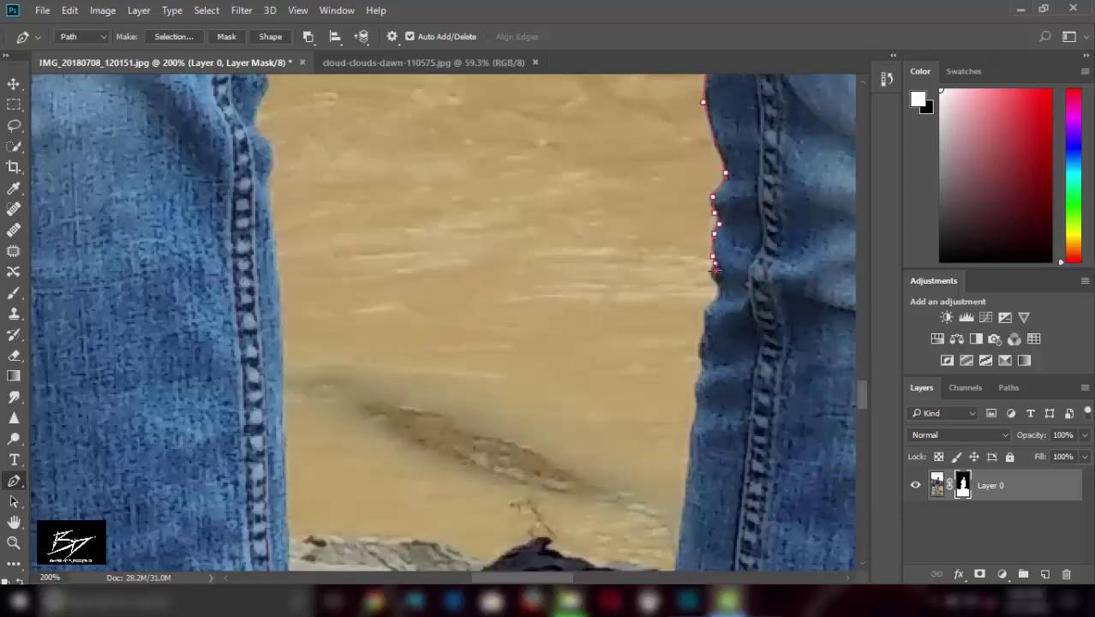
left_click(687, 442)
scroll(686, 443, "down", 4)
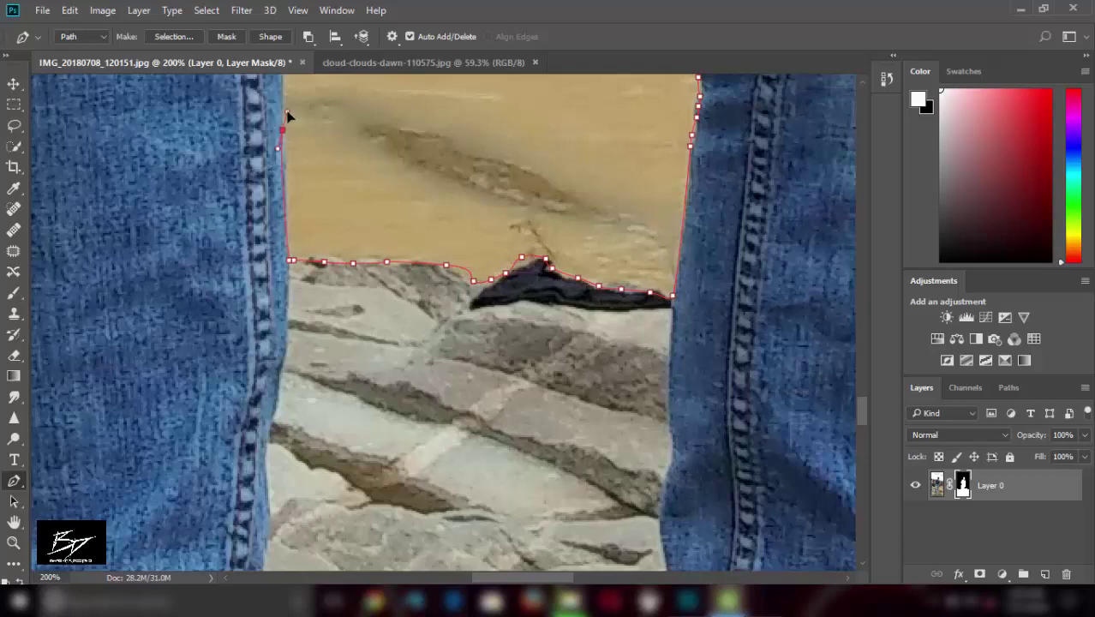
Step: Finish the path around the gap between the legs and make it a selection
scroll(287, 116, "up", 4)
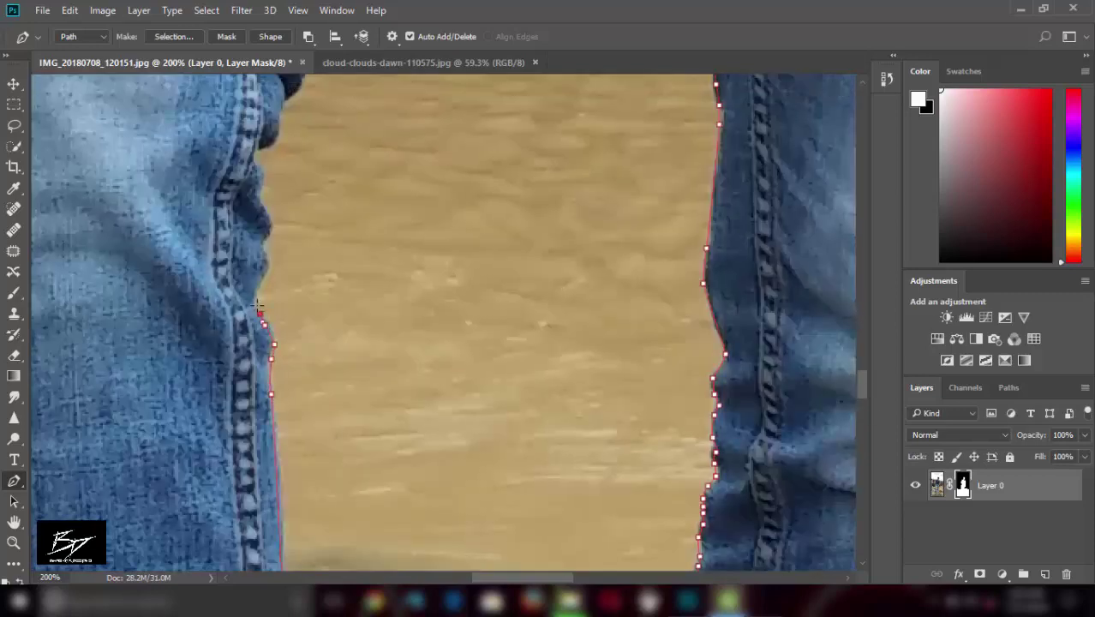
scroll(278, 130, "up", 3)
scroll(278, 130, "up", 2)
left_click(326, 456)
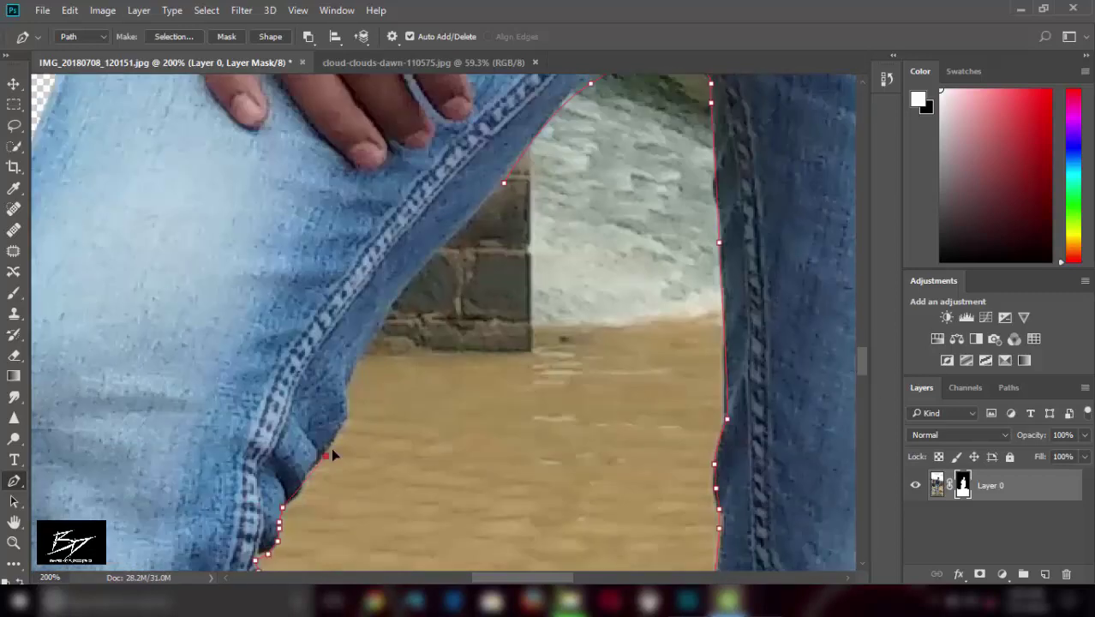
right_click(490, 192)
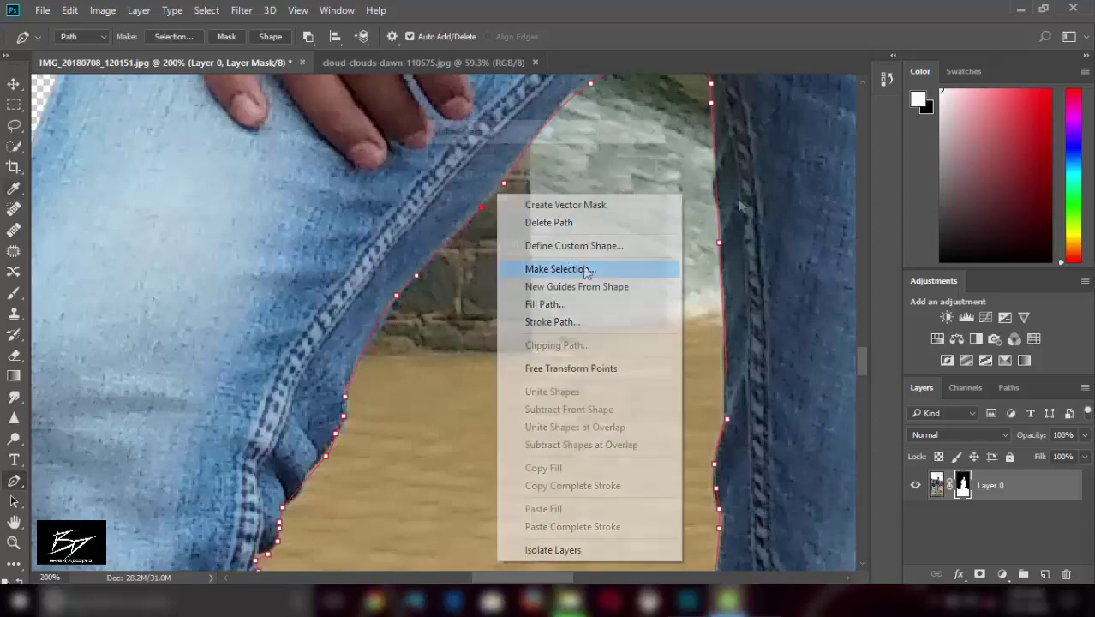
left_click(525, 269)
left_click(640, 166)
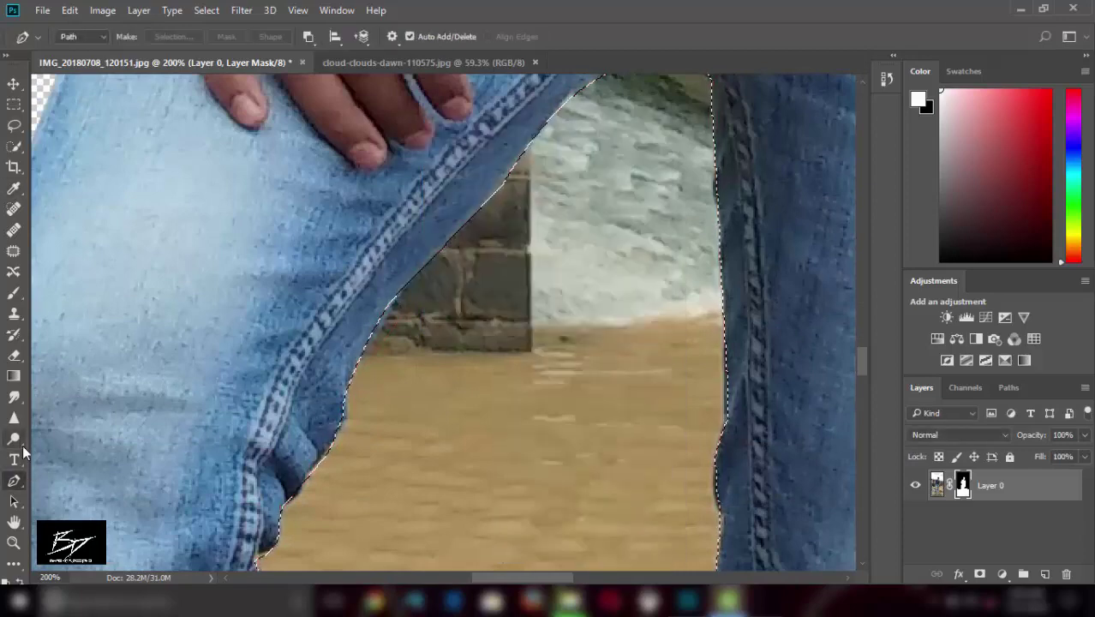
Step: Discard the extra vector mask on Layer 0 and zoom out to fit the whole image
left_click(14, 355)
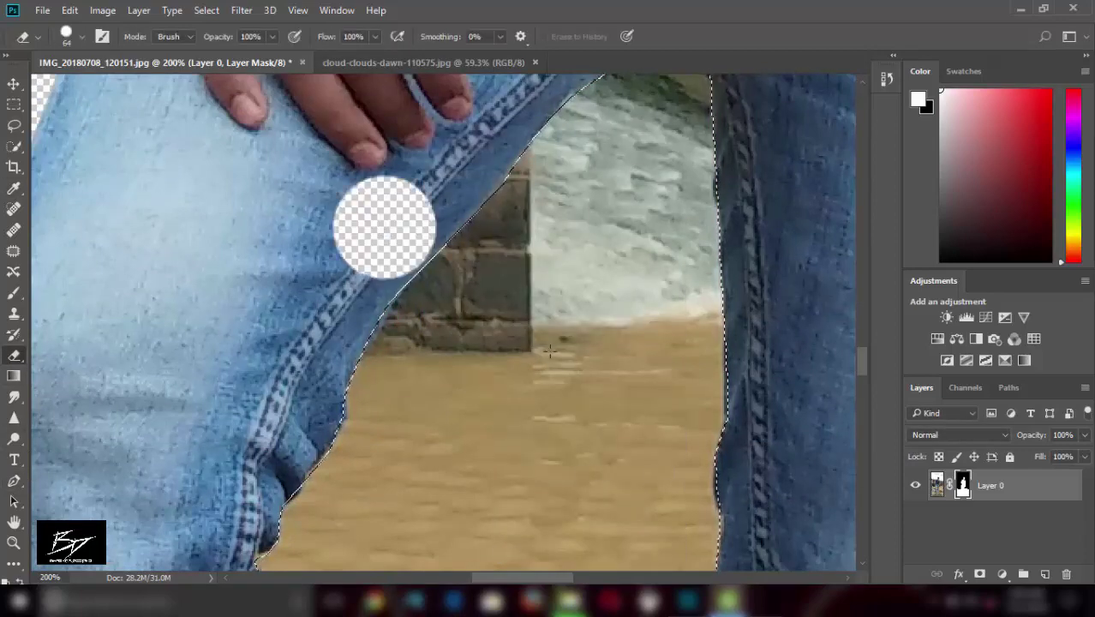
left_click(981, 578)
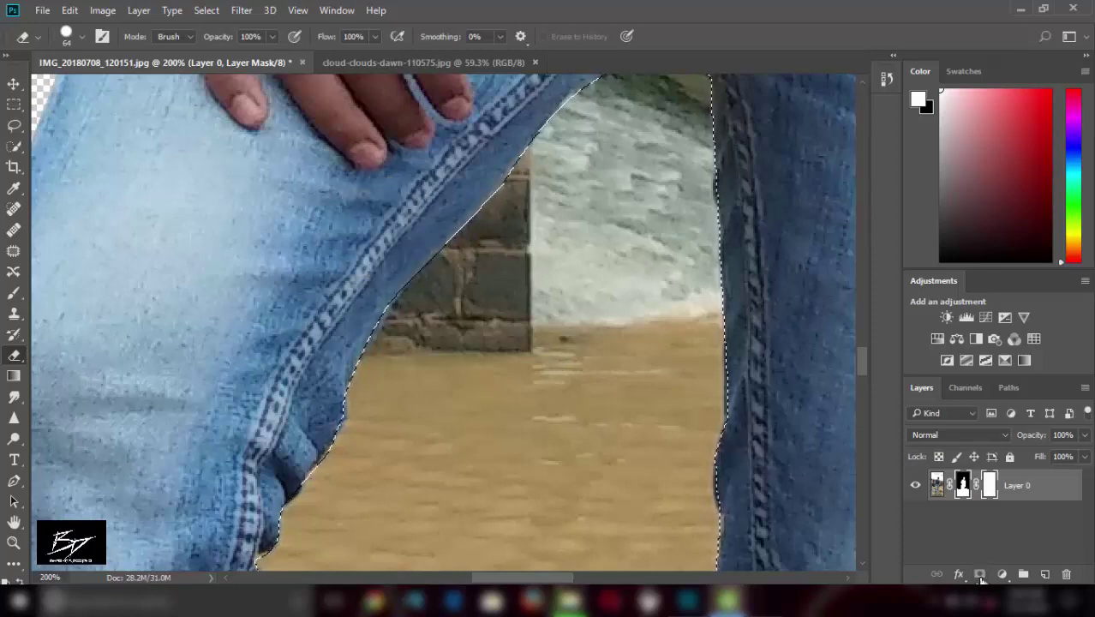
key("ctrl+z")
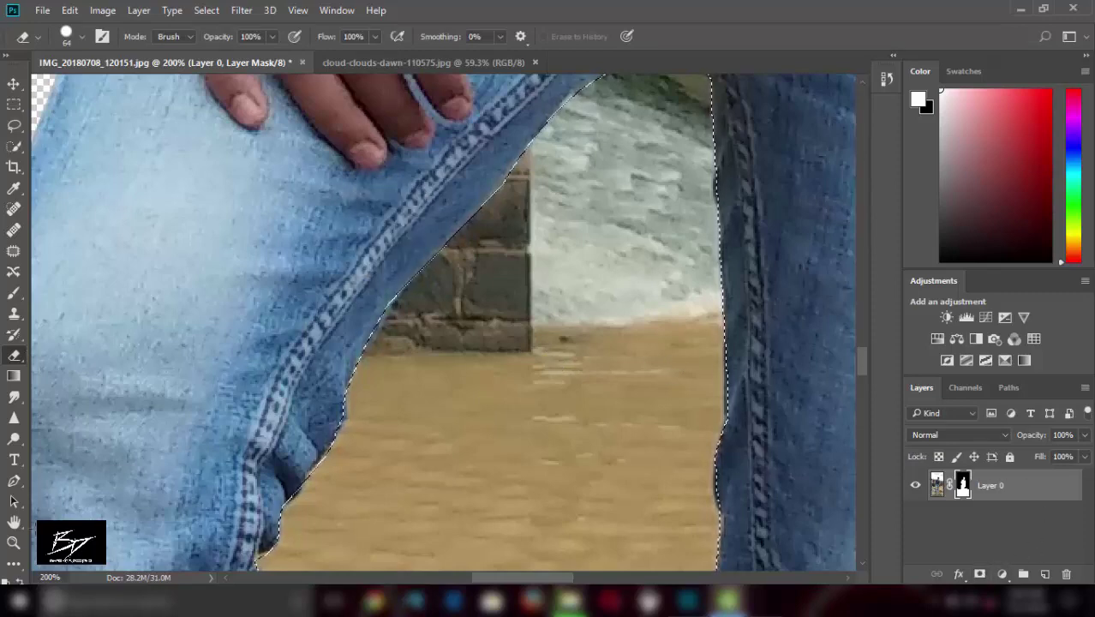
left_click(13, 542)
key("ctrl+0")
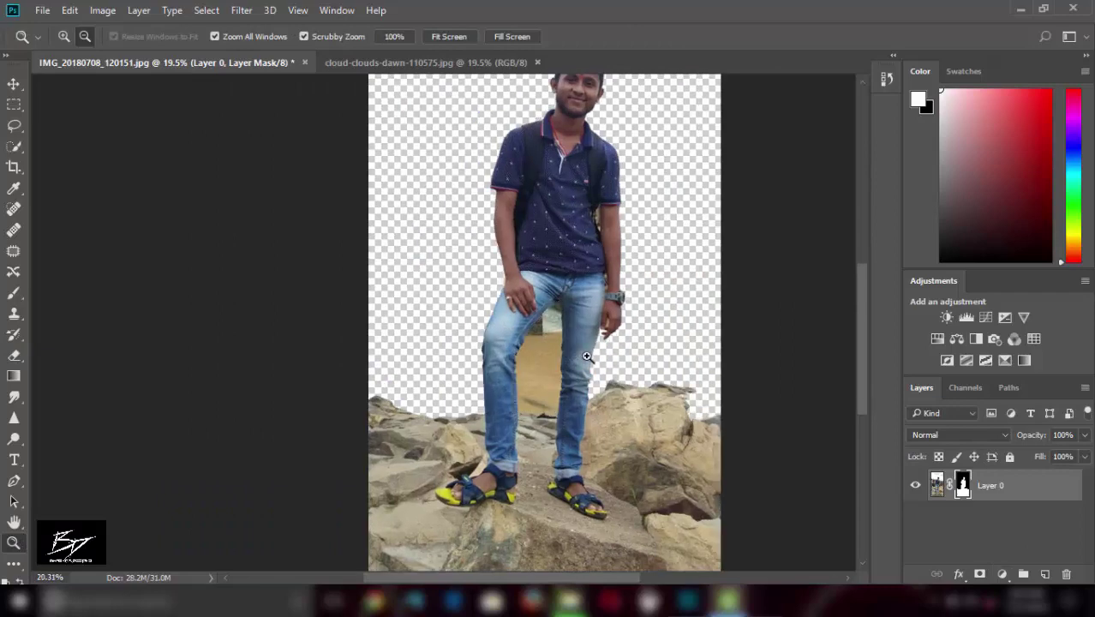
left_click(596, 363, "alt")
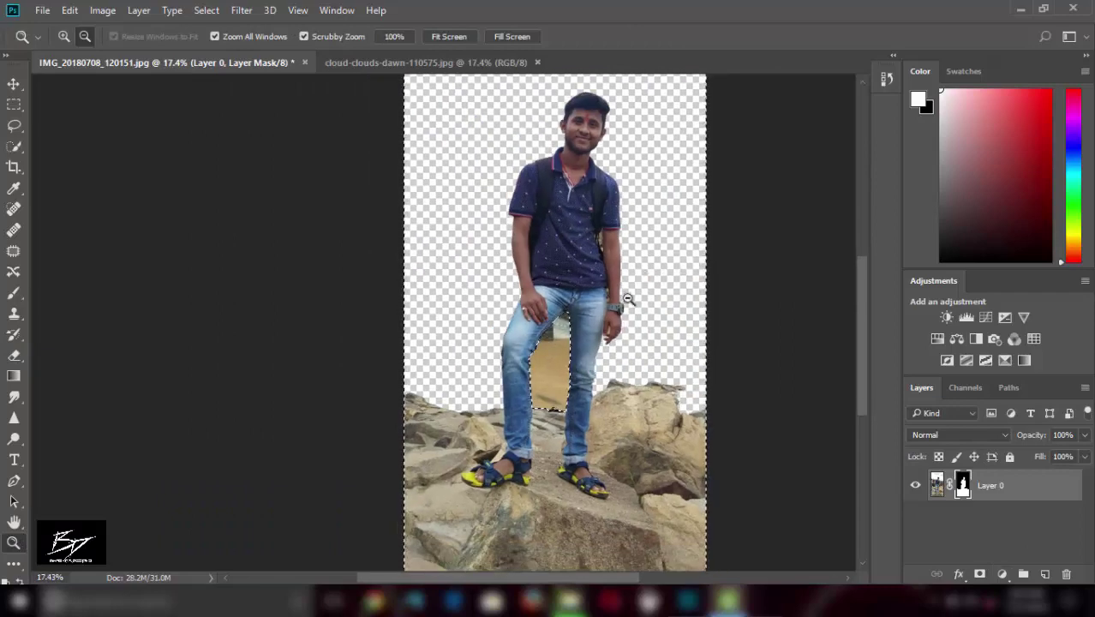
Step: Start File > Place Embedded to bring in a background image
left_click(14, 145)
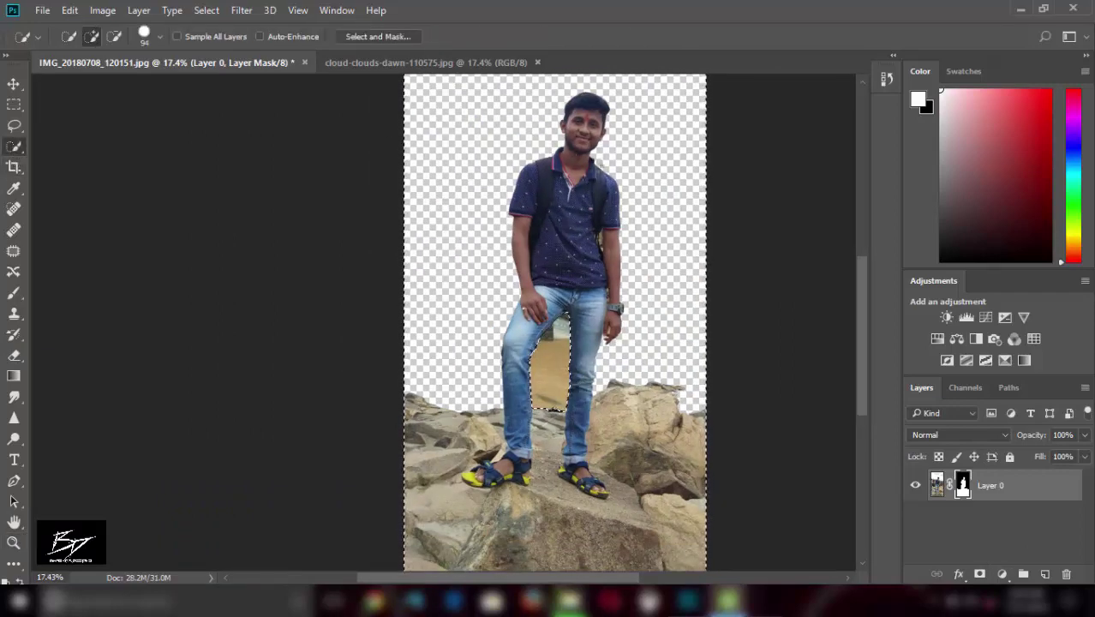
left_click(42, 10)
left_click(86, 300)
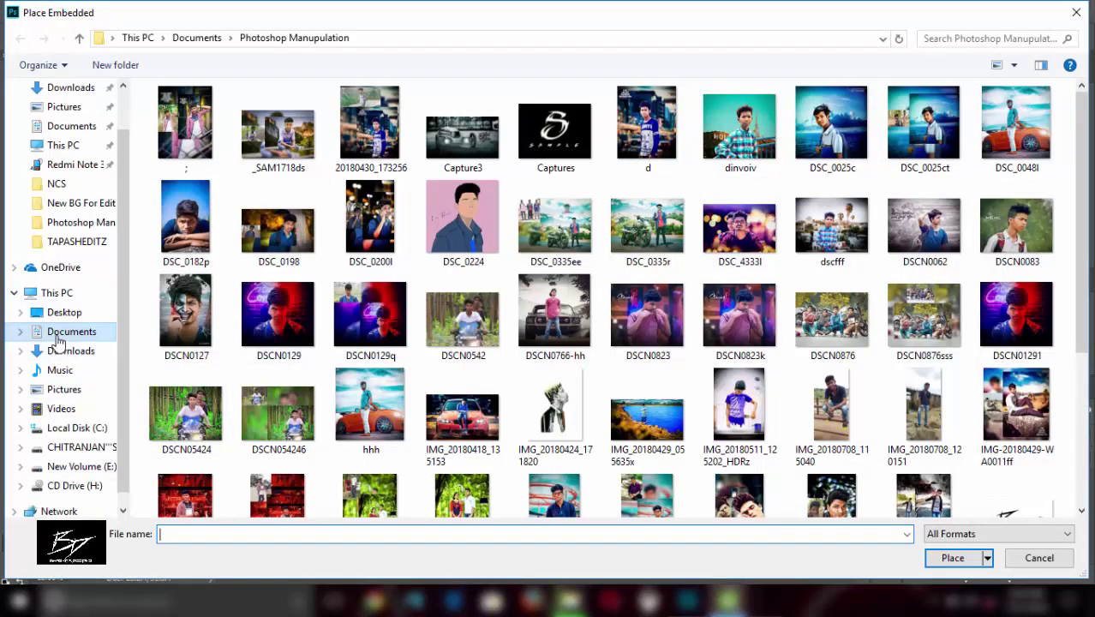
Step: Place cloud-clouds-dawn-110575 from Documents > New BG For Editing as an embedded image
left_click(58, 341)
double_click(185, 128)
scroll(1090, 333, "down", 2)
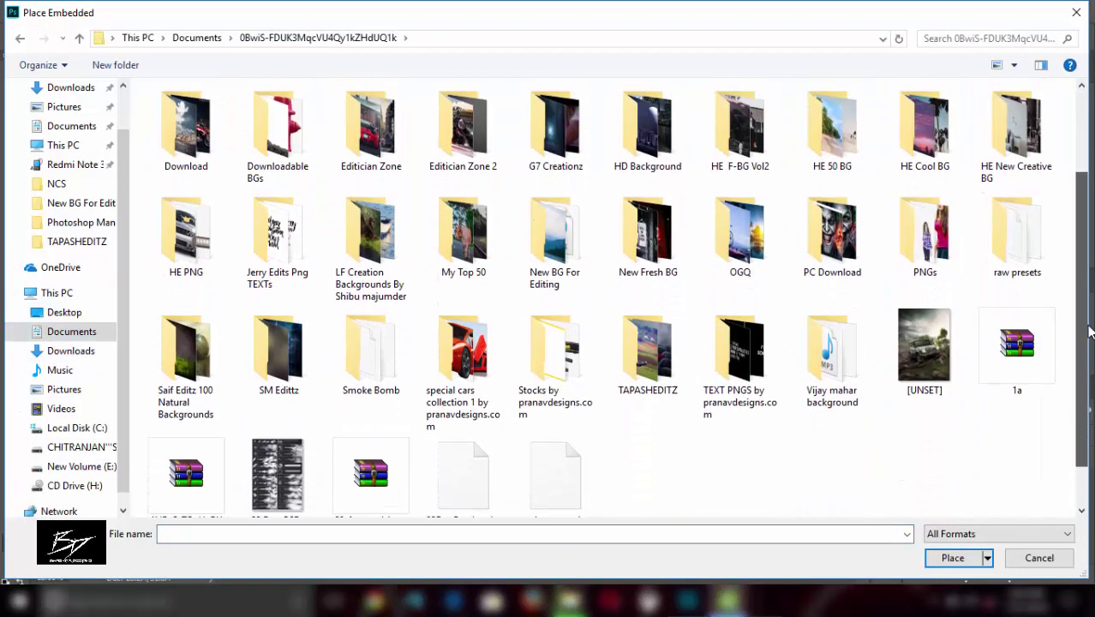
double_click(555, 240)
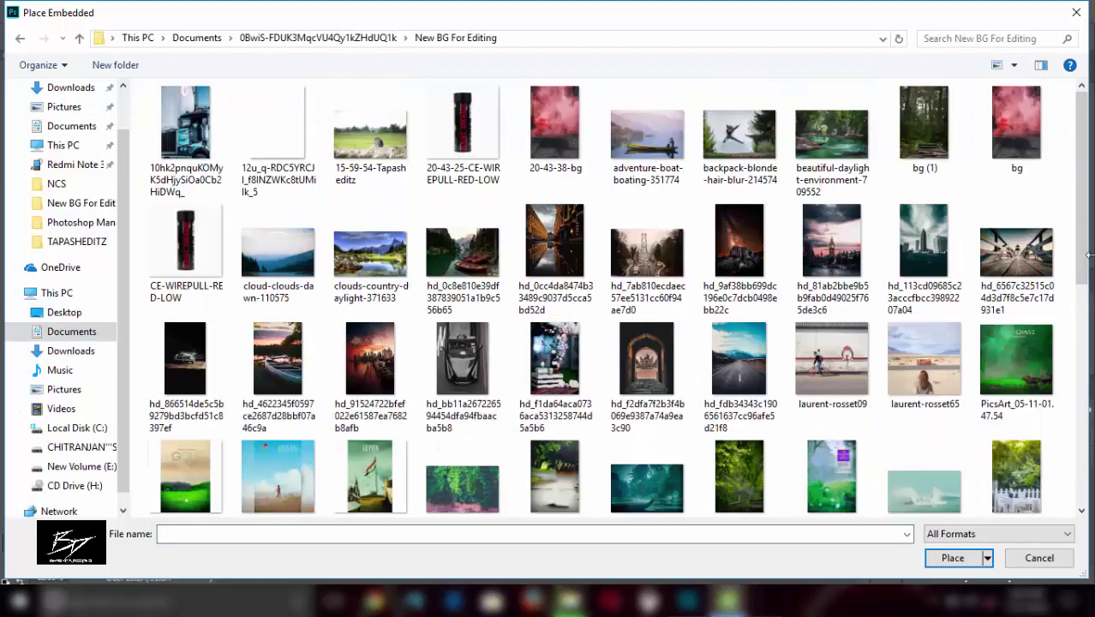
left_click_drag(1088, 251, 1082, 348)
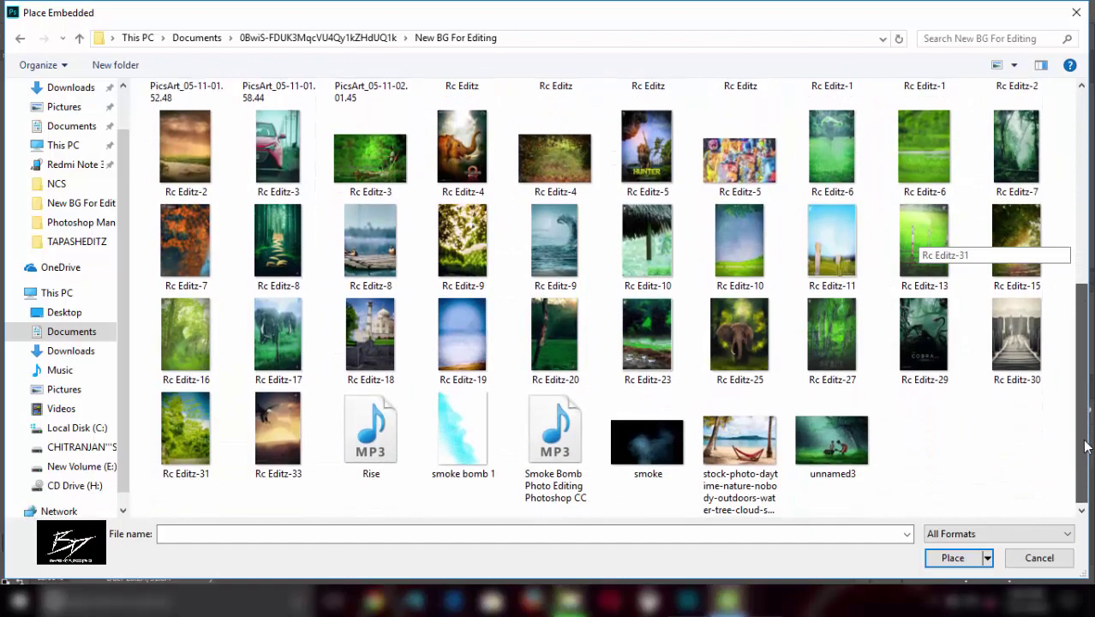
left_click_drag(1082, 348, 1084, 254)
left_click(278, 257)
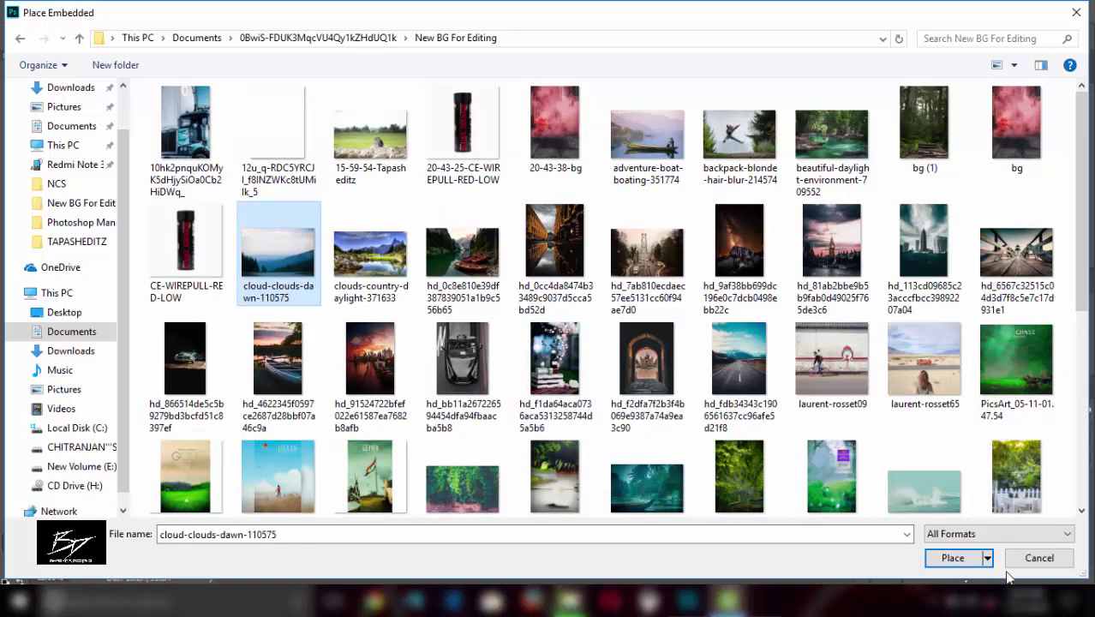
left_click(953, 558)
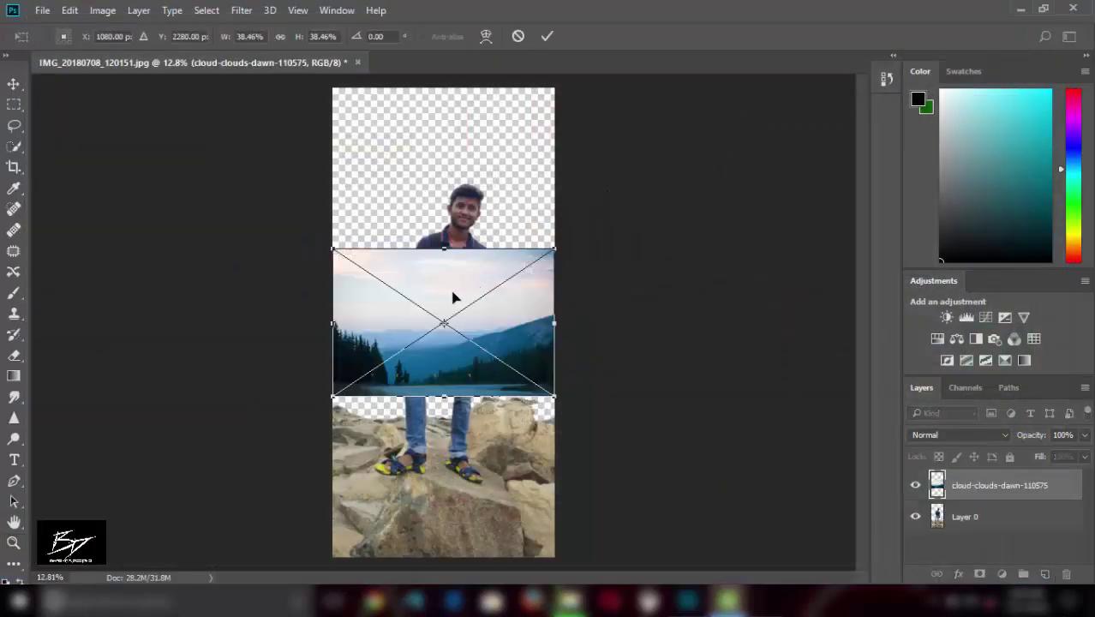
Step: Enlarge and centre the placed cloud image over the canvas and commit it
left_click_drag(452, 296, 374, 157)
left_click_drag(476, 255, 708, 512)
left_click_drag(558, 364, 525, 330)
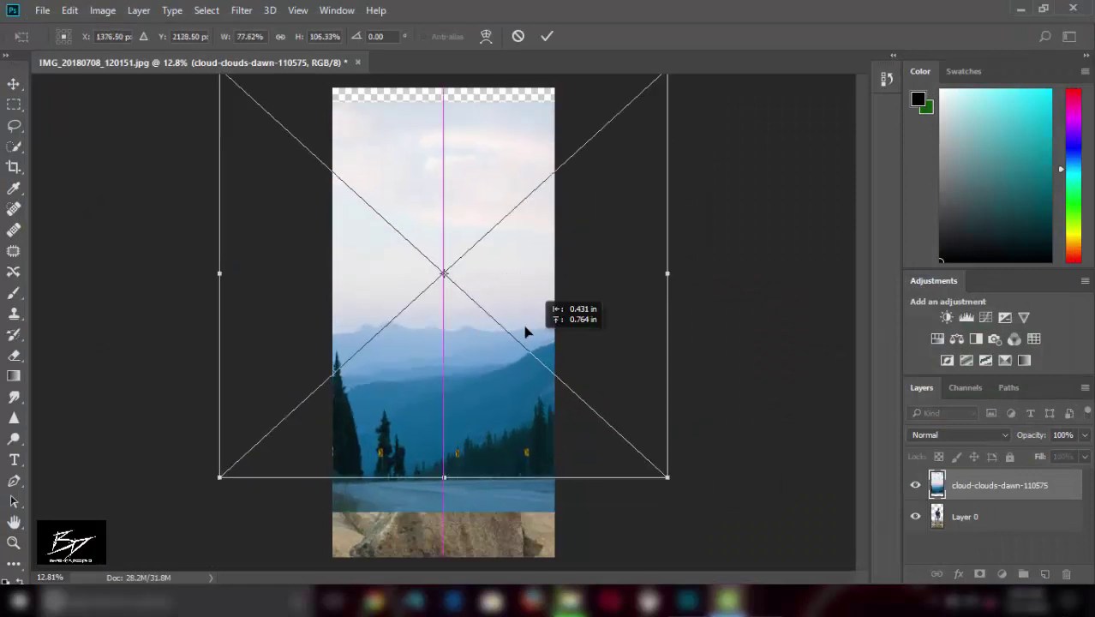
left_click_drag(664, 460, 677, 459)
left_click_drag(605, 373, 580, 386)
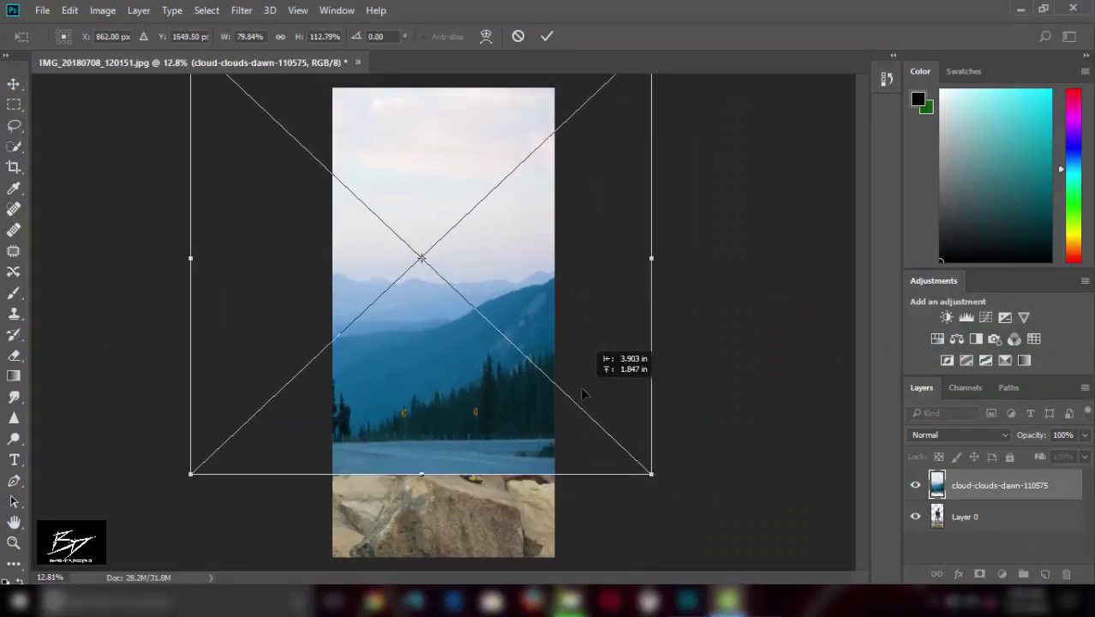
left_click(547, 36)
Step: Move the cloud layer below Layer 0 so it sits behind the person
left_click_drag(985, 484, 1011, 532)
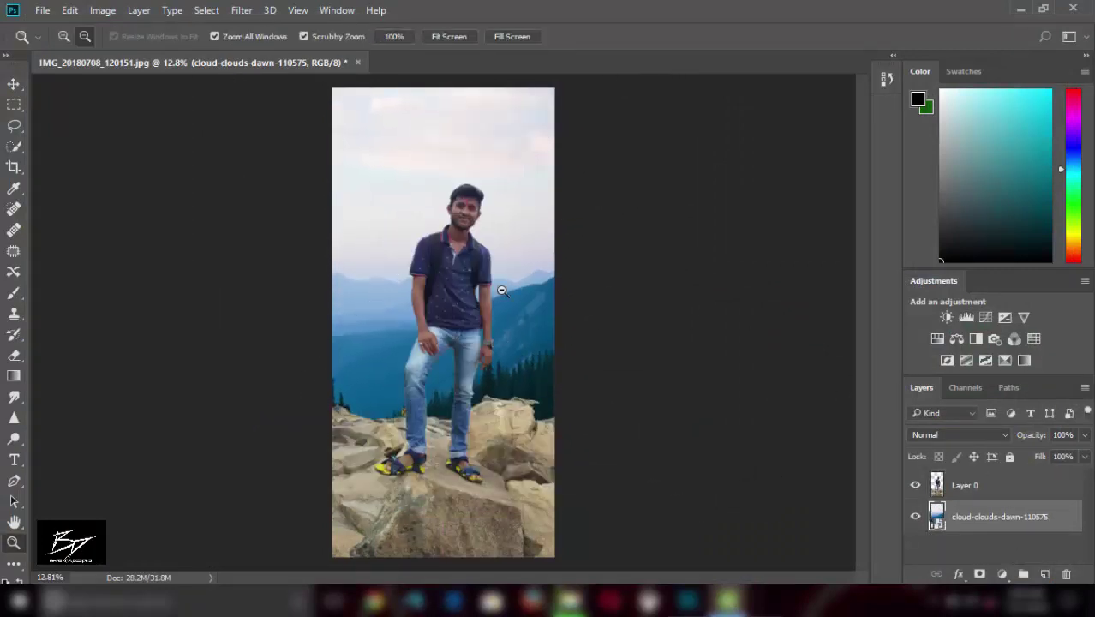
left_click_drag(530, 430, 702, 460)
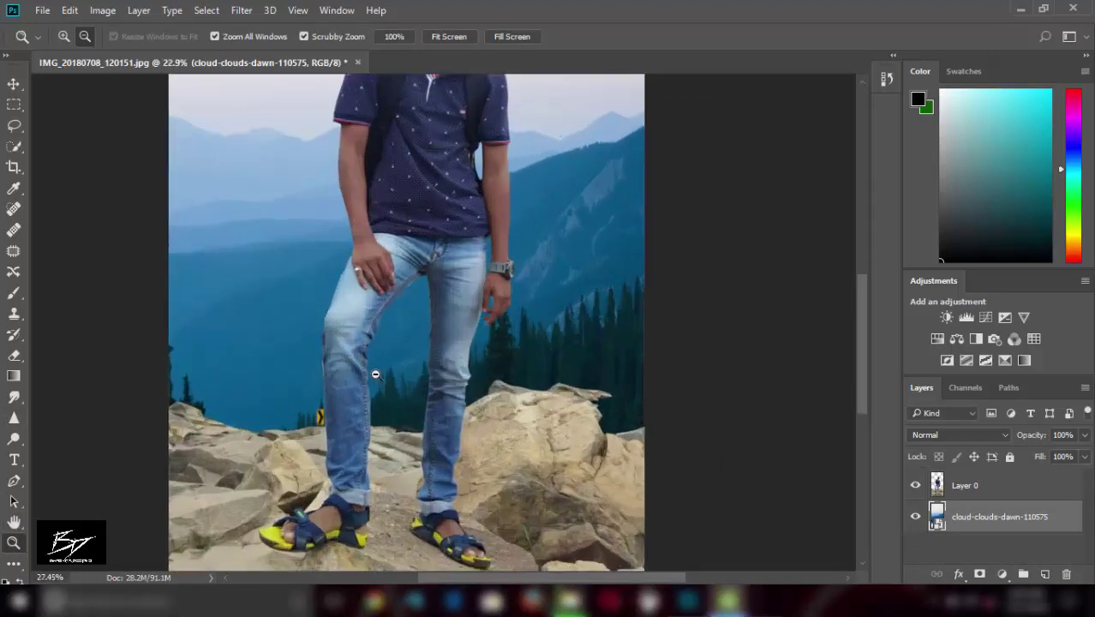
key("ctrl+0")
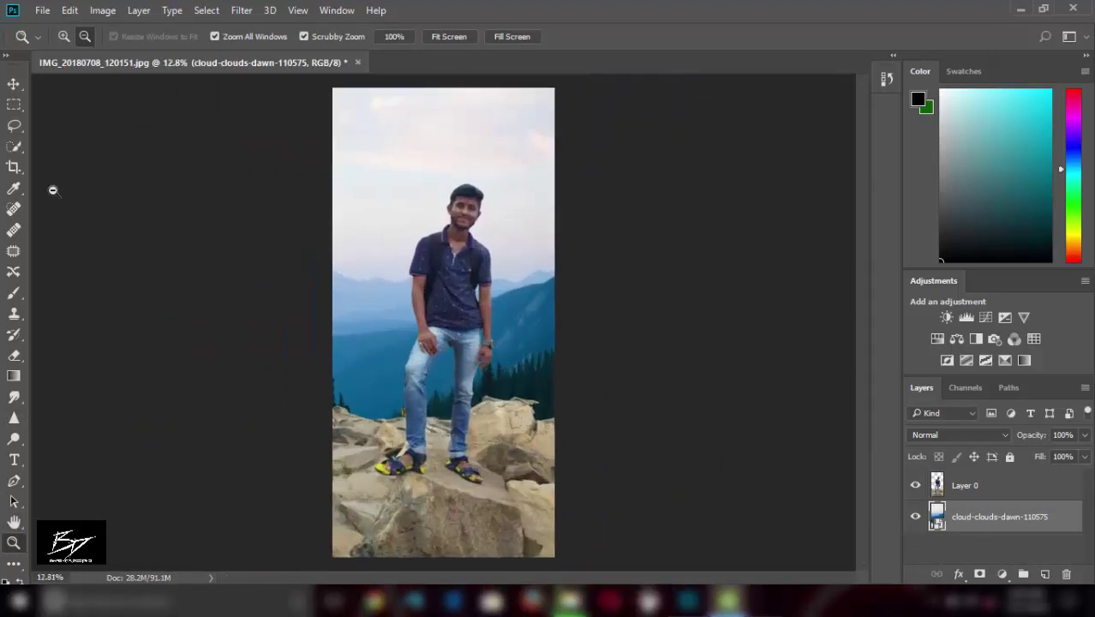
left_click(13, 83)
Step: Free Transform the cloud background larger and shift it up-left to fill behind the person
left_click_drag(323, 338, 302, 336)
key("ctrl+t")
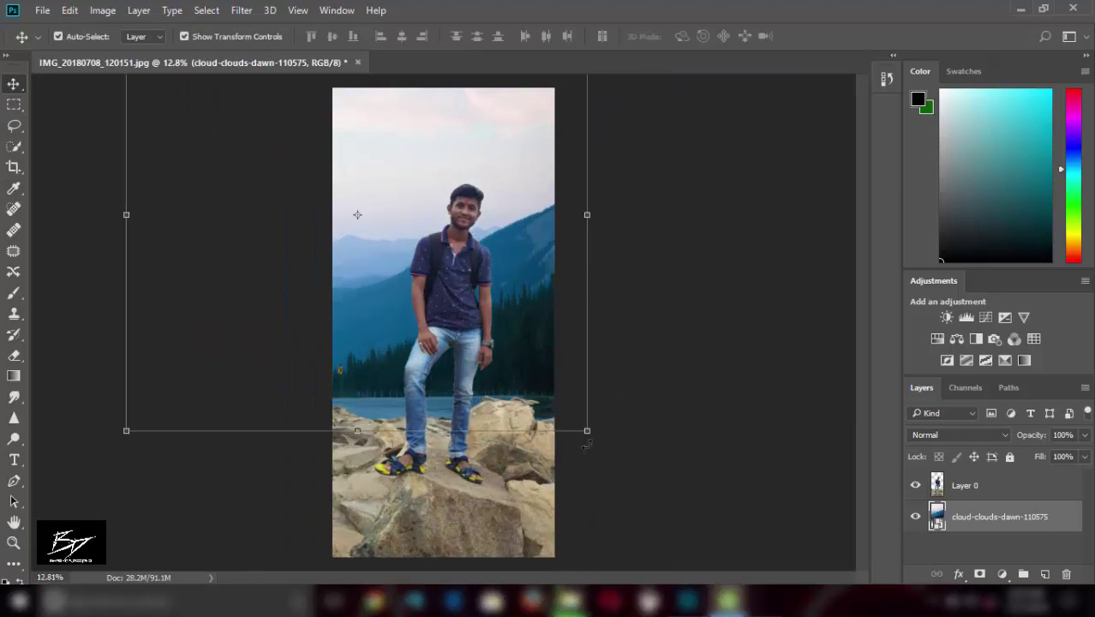
left_click_drag(586, 427, 660, 479)
left_click_drag(514, 402, 358, 377)
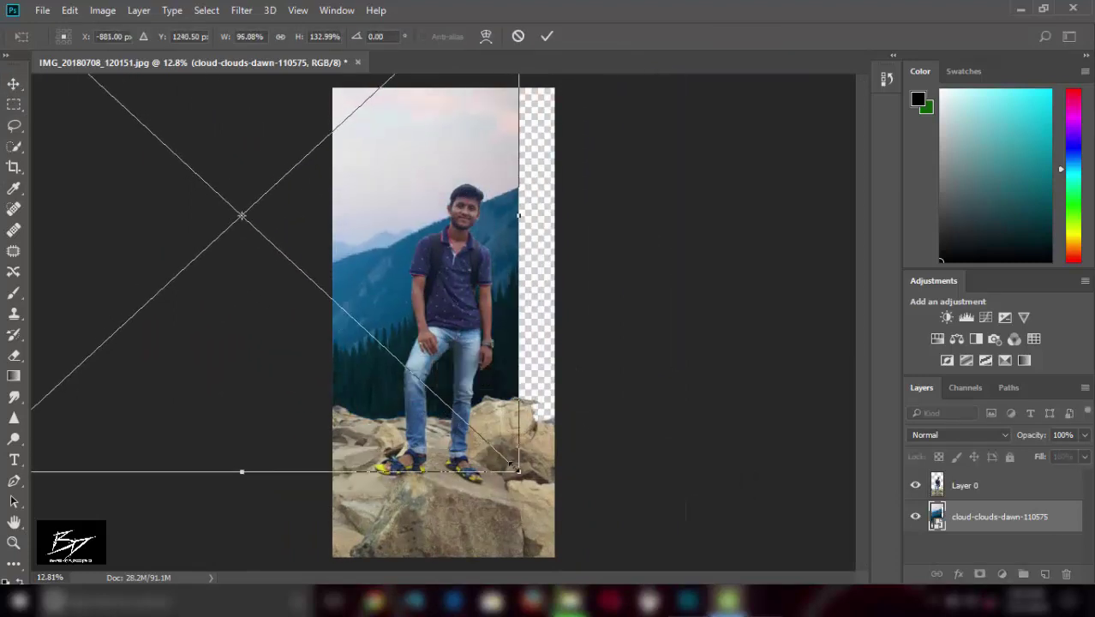
left_click_drag(522, 469, 613, 548)
left_click_drag(479, 449, 451, 406)
key("ctrl+z")
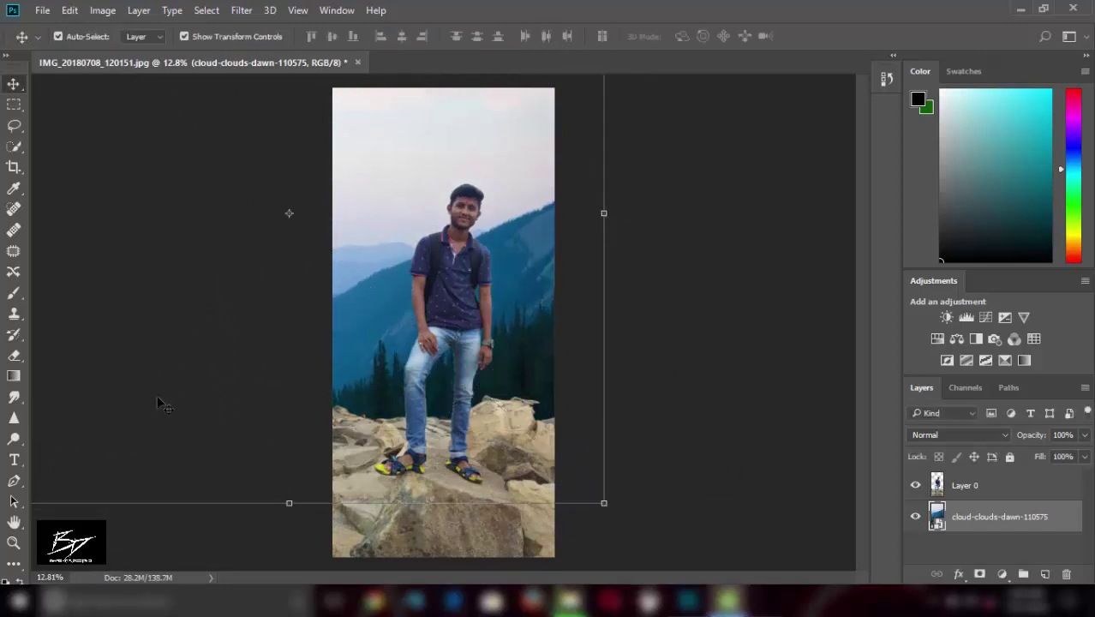
key("ctrl+plus")
key("ctrl+plus")
key("ctrl+plus")
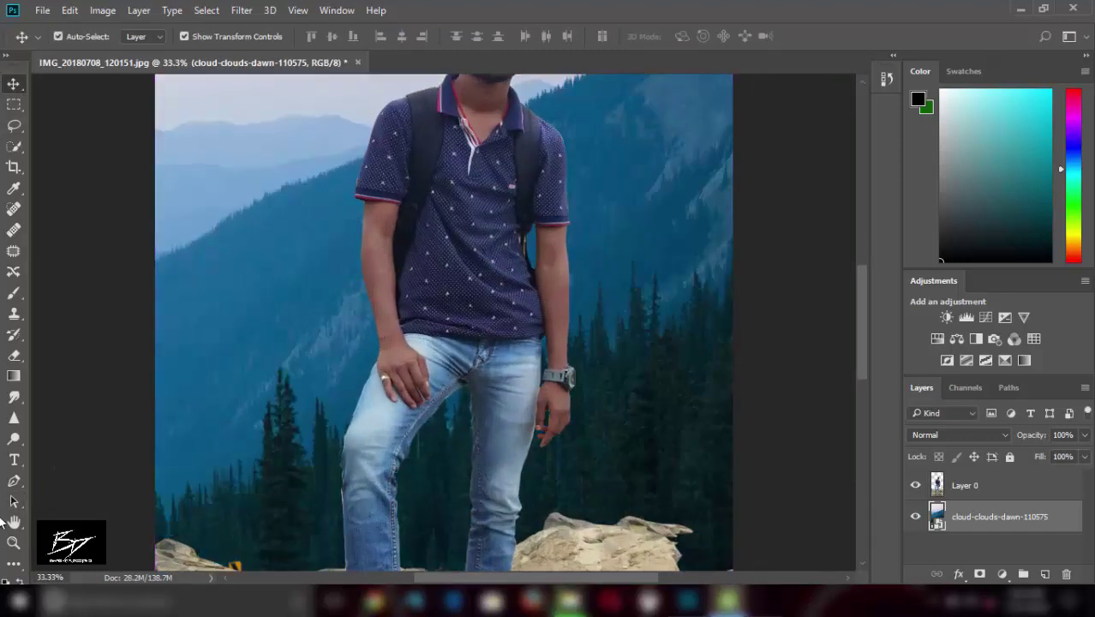
left_click(14, 542)
left_click(777, 424, "alt")
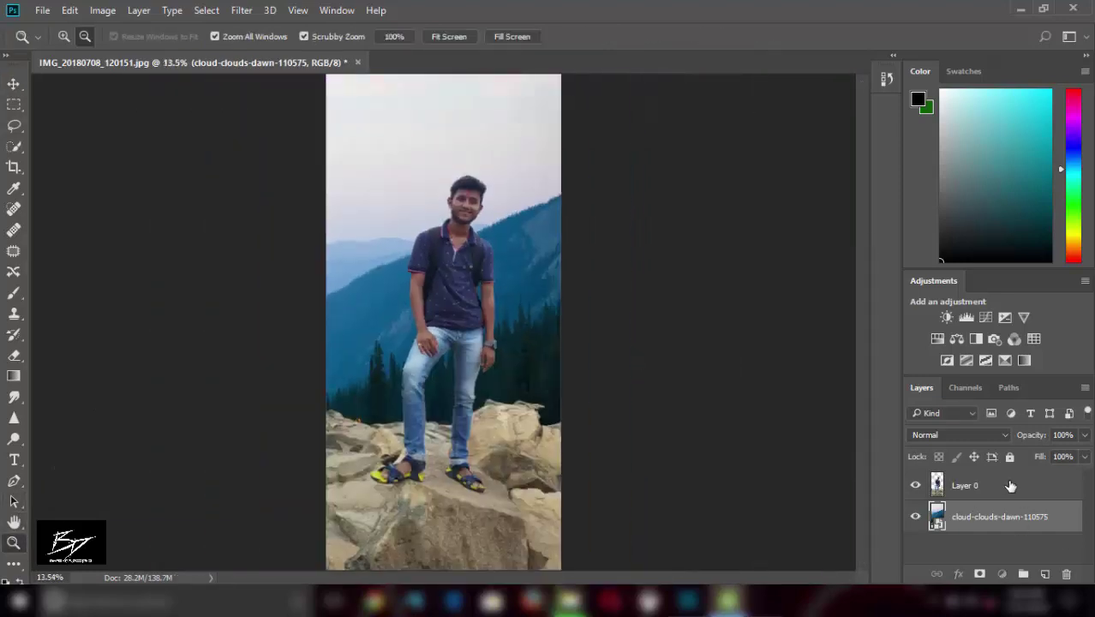
Step: Duplicate Layer 0, set the copy to Soft Light at 46% opacity, and merge it down
left_click(1010, 486)
key("ctrl+j")
left_click(958, 435)
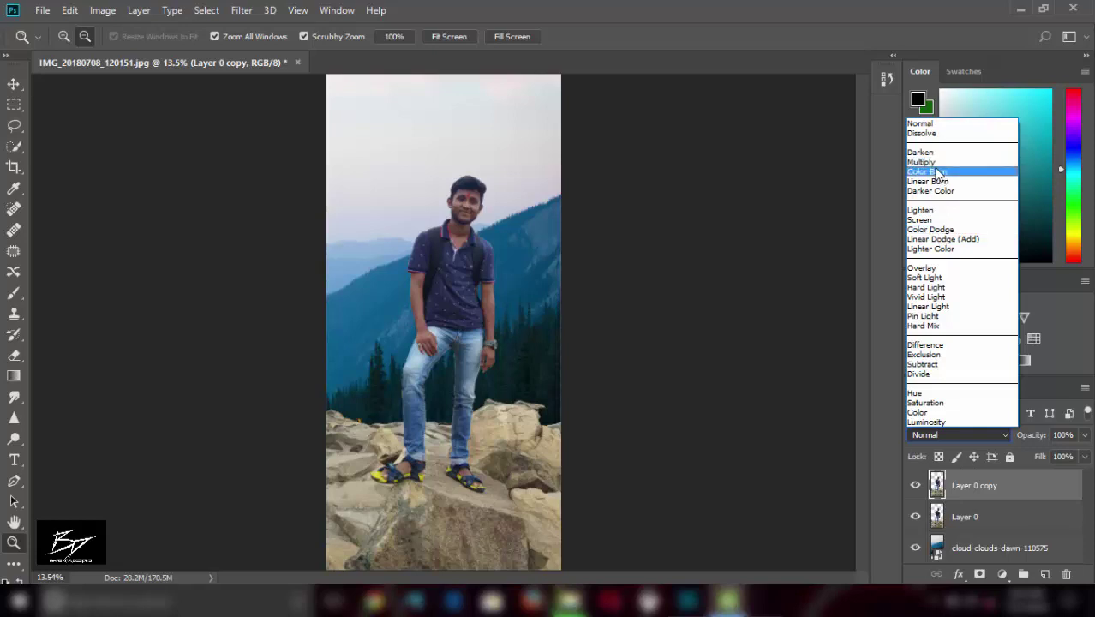
left_click(929, 277)
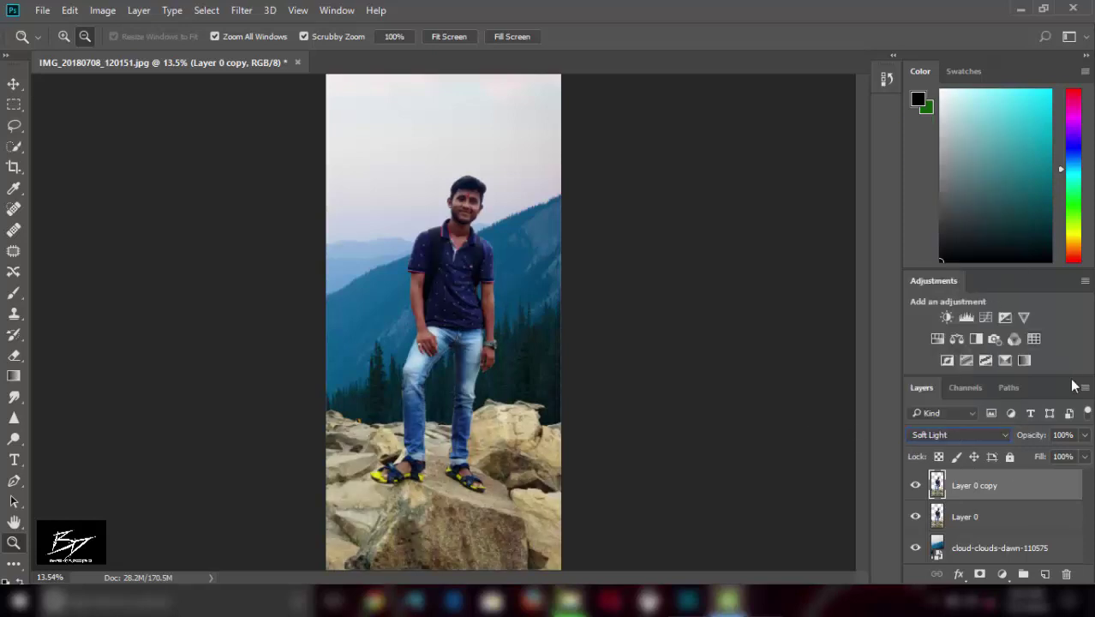
left_click_drag(1055, 454, 1044, 456)
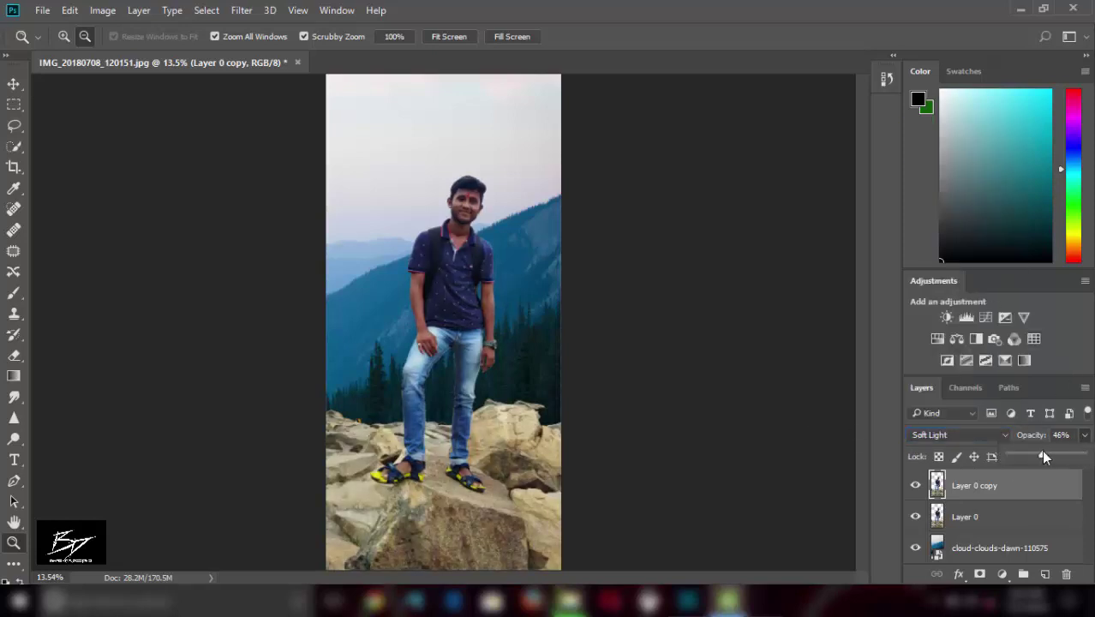
left_click(915, 485)
left_click(985, 515)
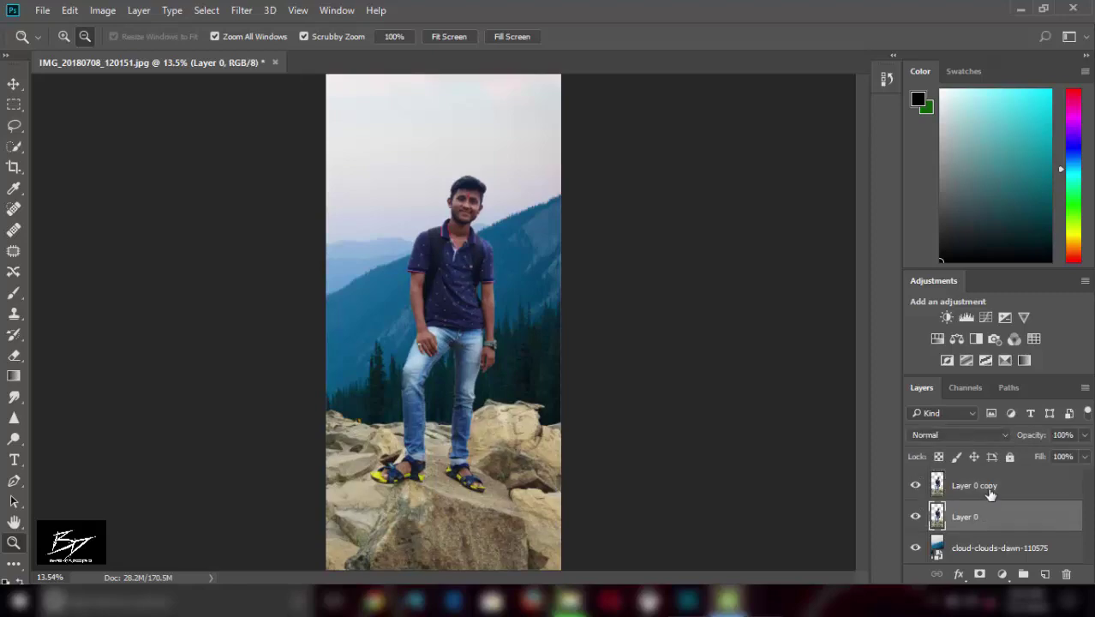
right_click(990, 495)
left_click(709, 543)
Step: Select the cloud background layer and move the mountain backdrop upward with the Move tool
left_click(917, 487)
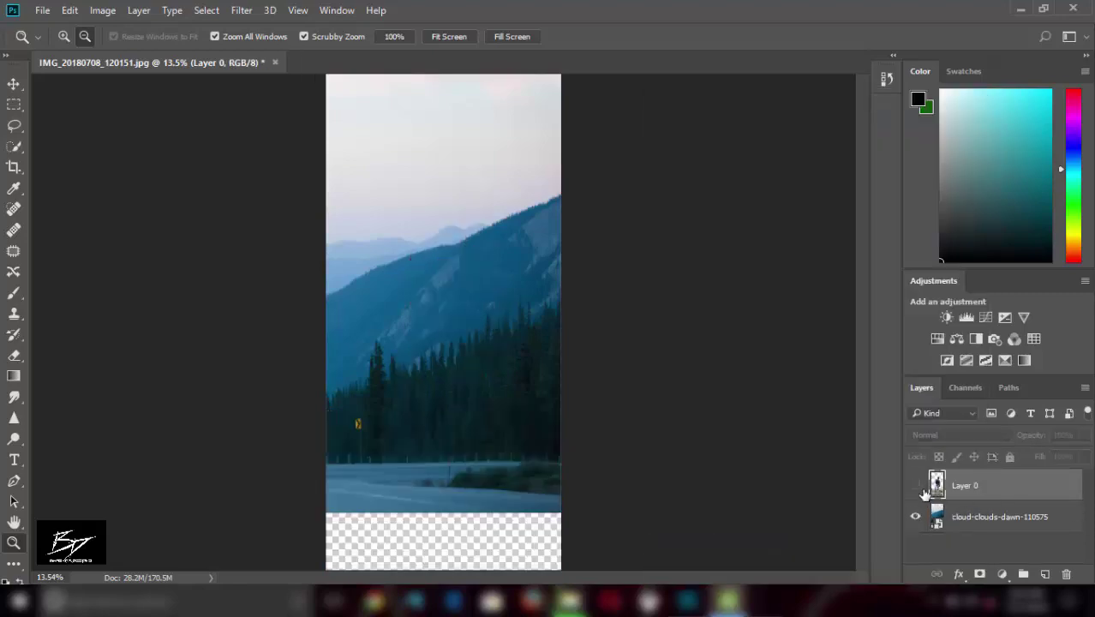
key("ctrl+plus")
key("ctrl+plus")
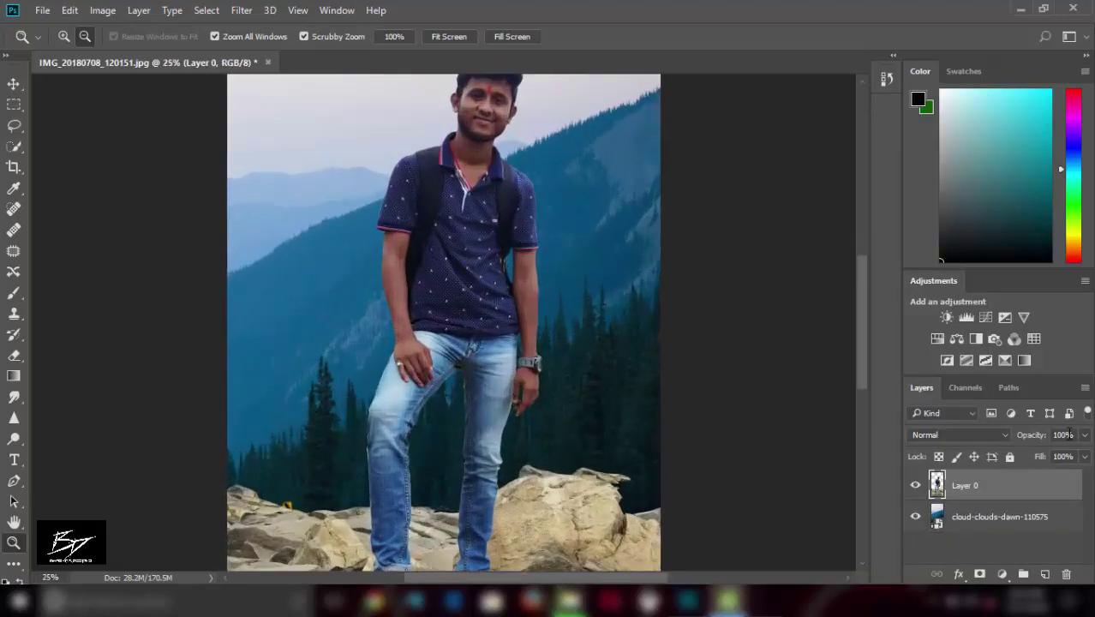
key("ctrl+minus")
left_click(1011, 517)
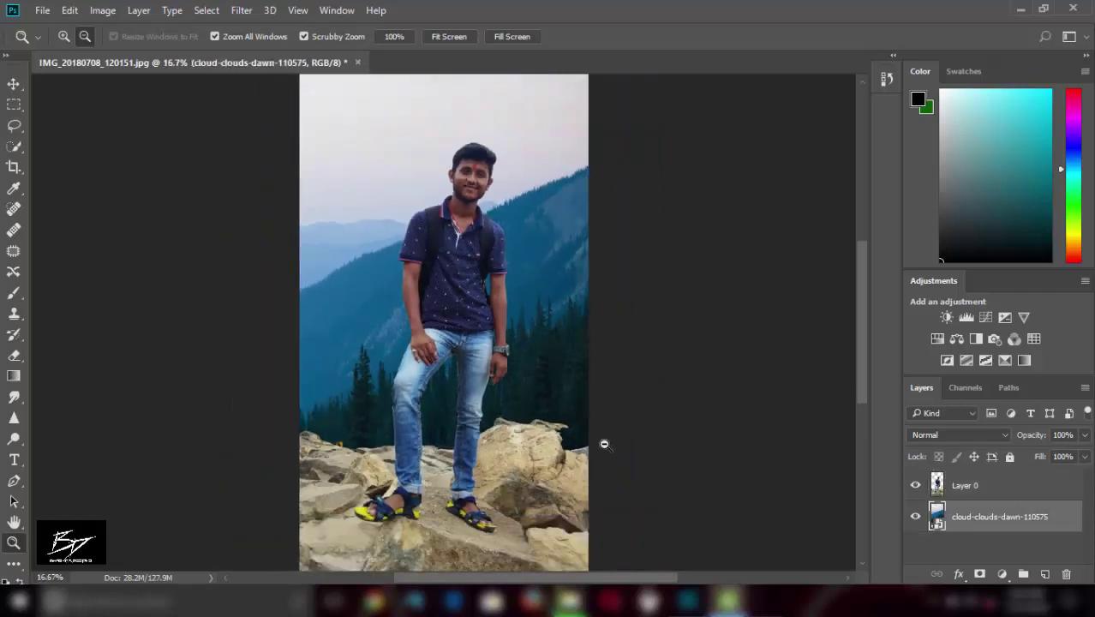
key("v")
left_click_drag(460, 349, 460, 349)
left_click(342, 301)
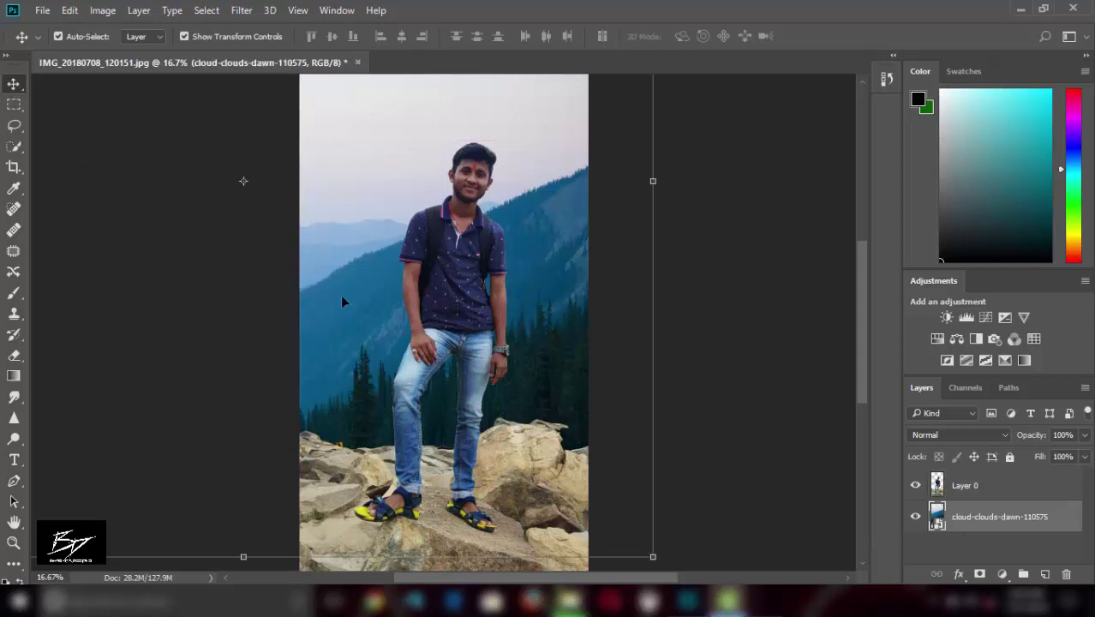
mouse_move(342, 267)
left_mouse_down()
mouse_move(347, 225)
mouse_move(354, 245)
left_mouse_up()
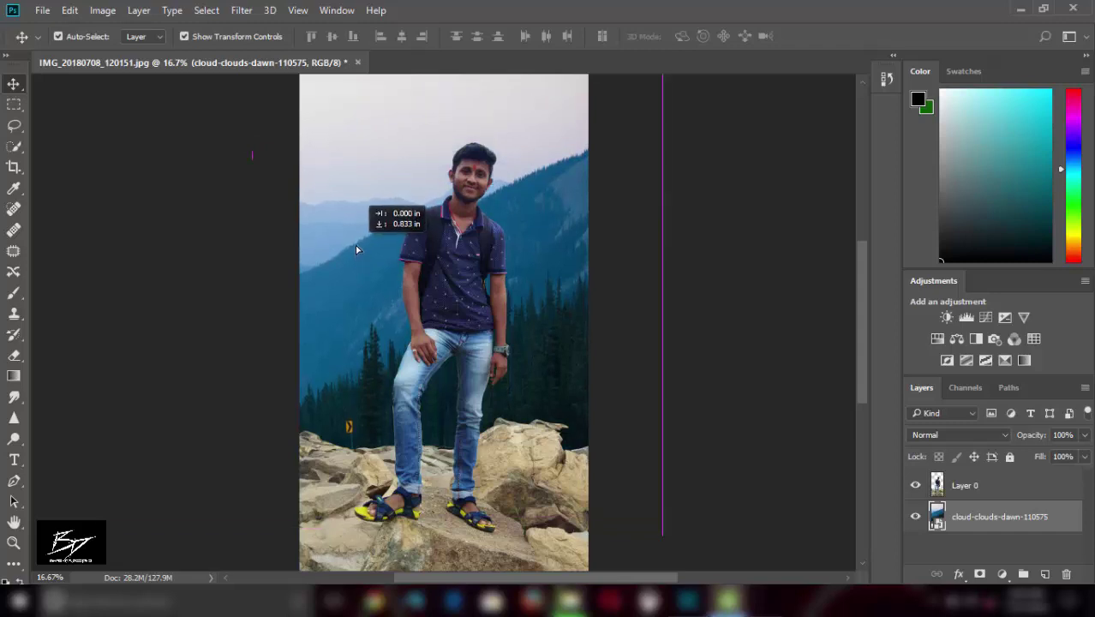
Step: Apply a Gaussian Blur with a slightly lowered radius to the mountain background
key("z")
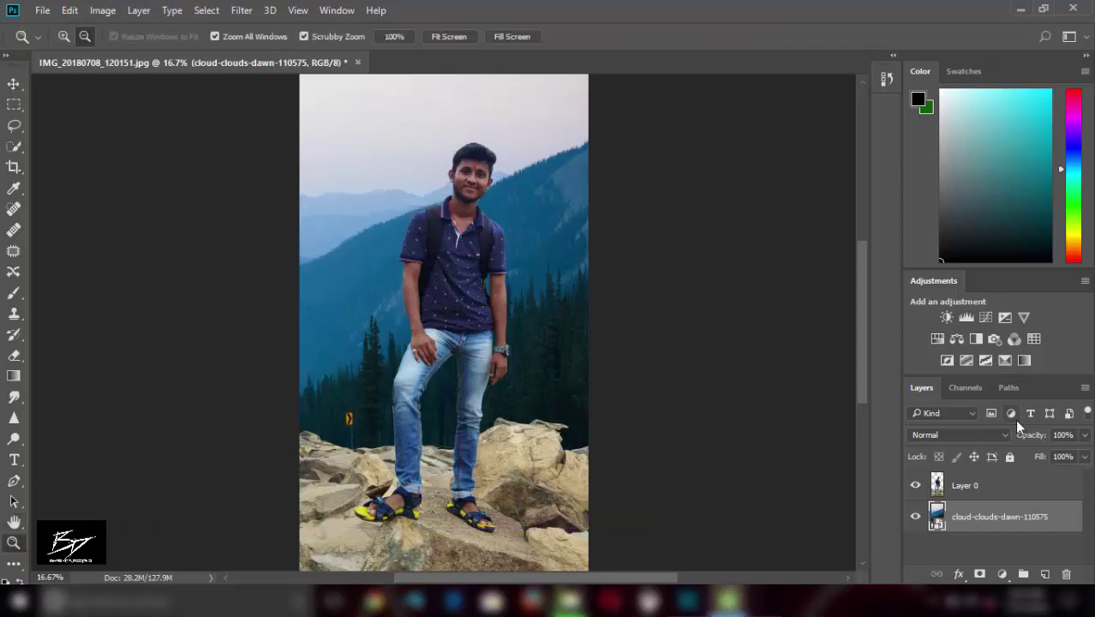
left_click(402, 479, "alt")
left_click(241, 10)
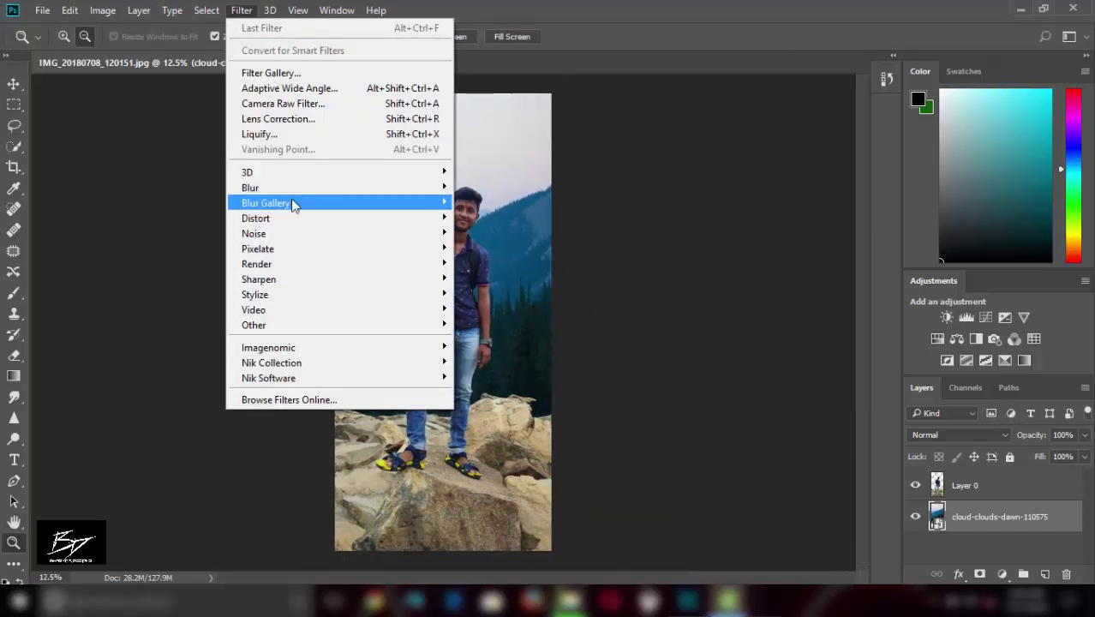
mouse_move(250, 188)
left_click(505, 247)
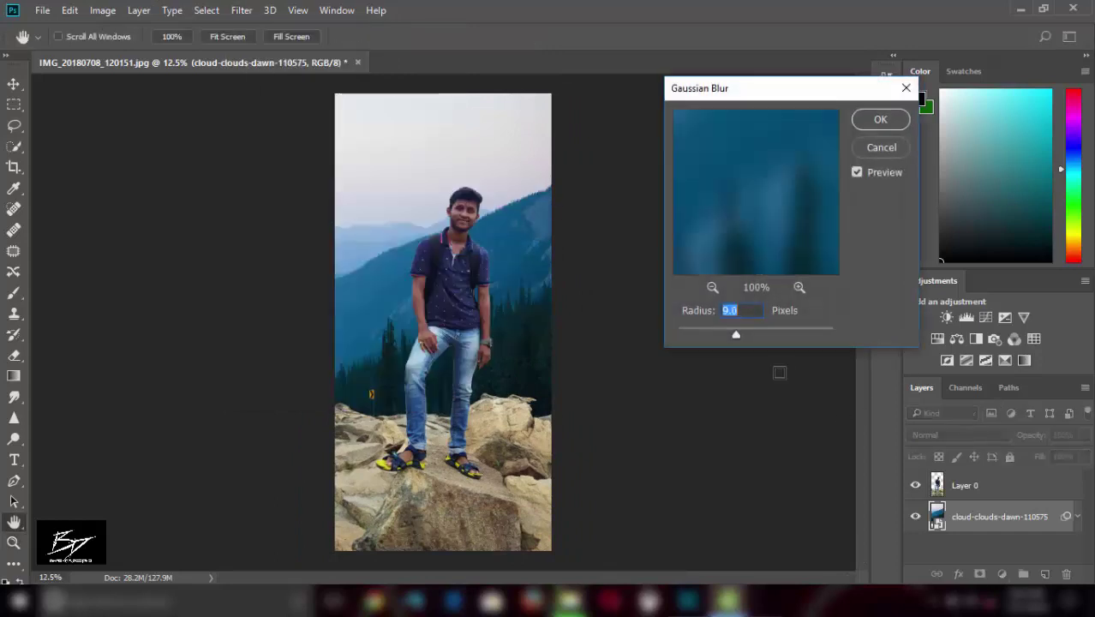
left_click_drag(736, 333, 733, 333)
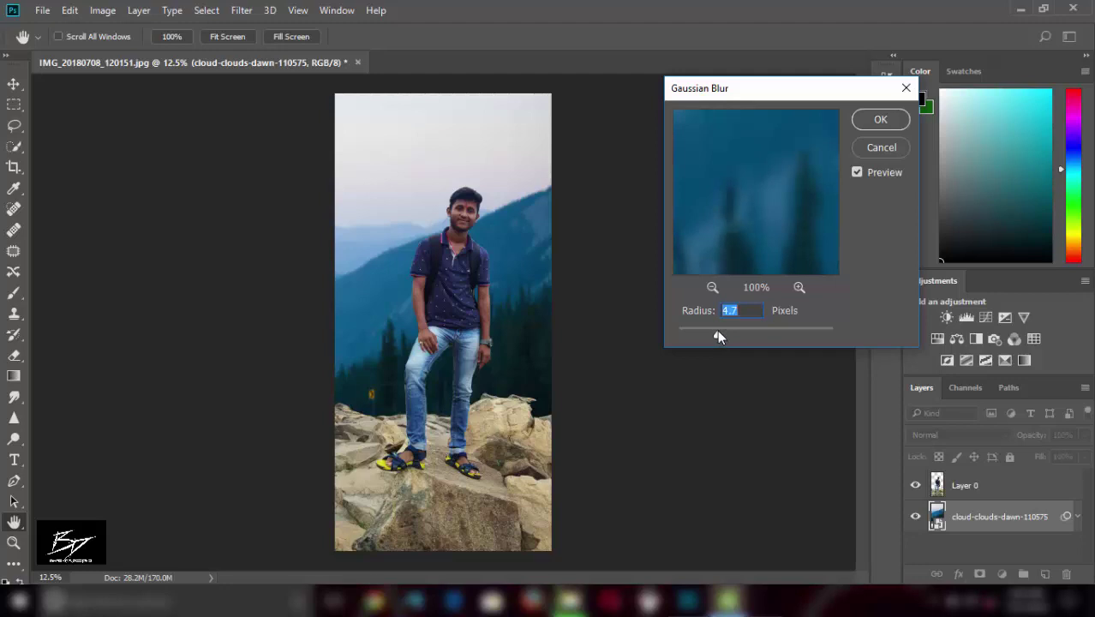
left_click(880, 149)
Step: Duplicate the cloud-clouds-dawn-110575 background layer
left_click_drag(1011, 518, 1045, 574)
key("z")
left_click(515, 264, "alt")
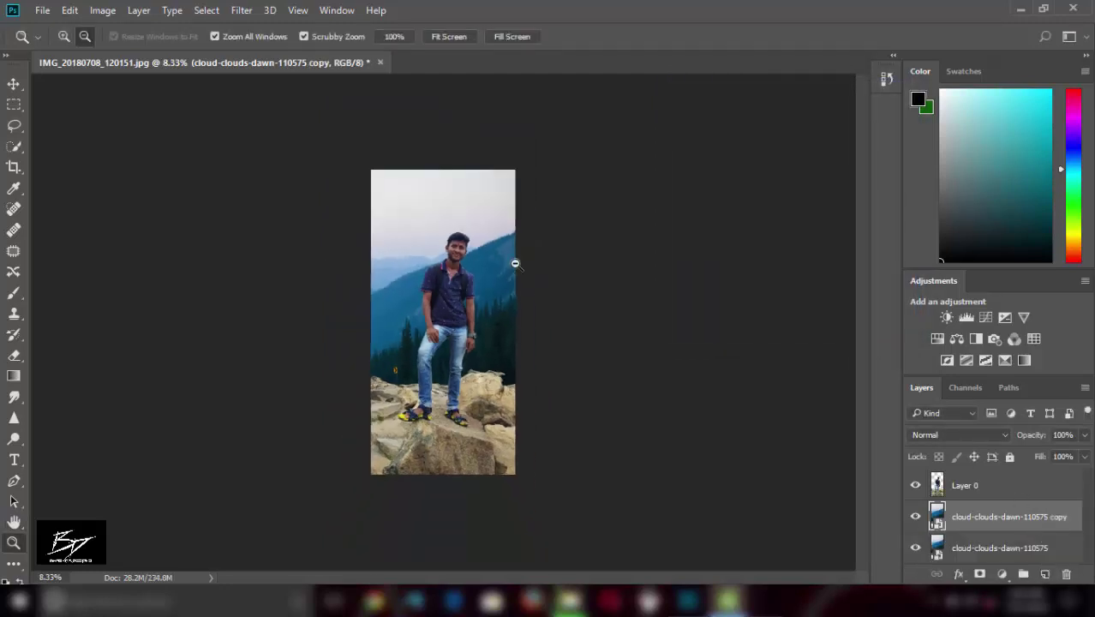
Step: Zoom in on the shirt, mask Layer 0 with the traced selection, and apply the mask
left_click_drag(517, 270, 629, 190)
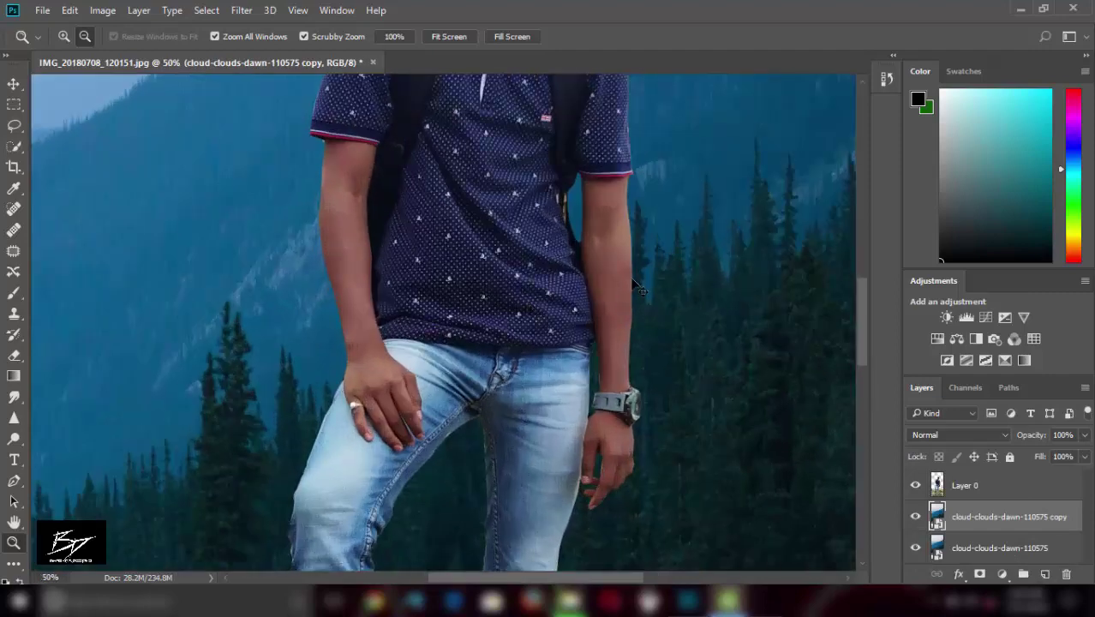
key("ctrl+plus")
scroll(665, 555, "up", 5)
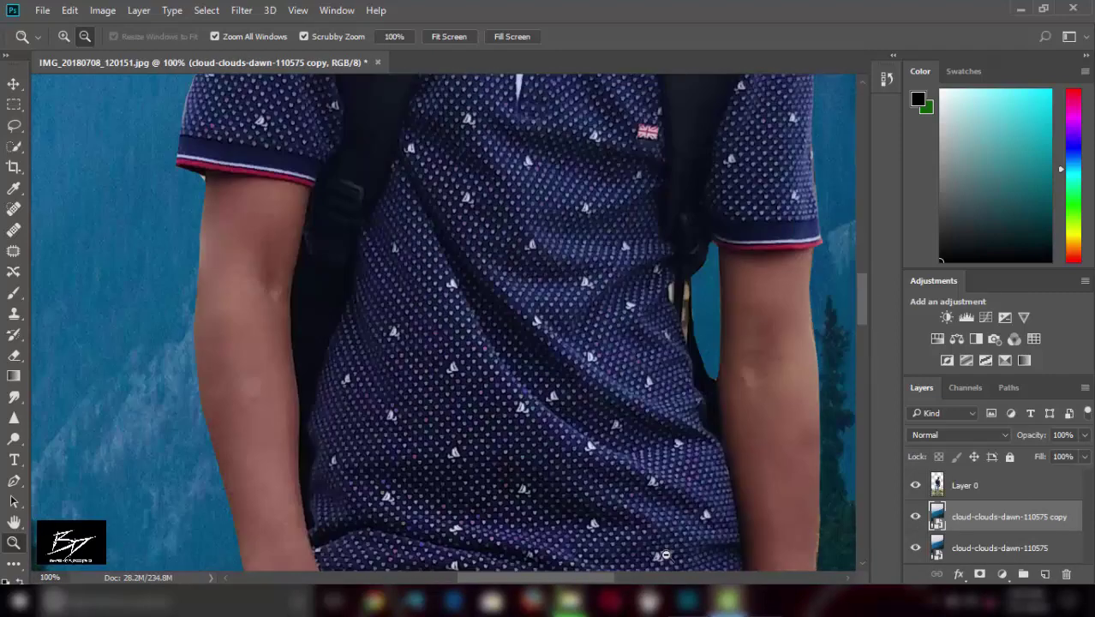
mouse_move(585, 579)
left_mouse_down()
mouse_move(602, 580)
mouse_move(583, 581)
left_mouse_up()
scroll(436, 151, "up", 1)
left_click(437, 152)
scroll(860, 303, "down", 2)
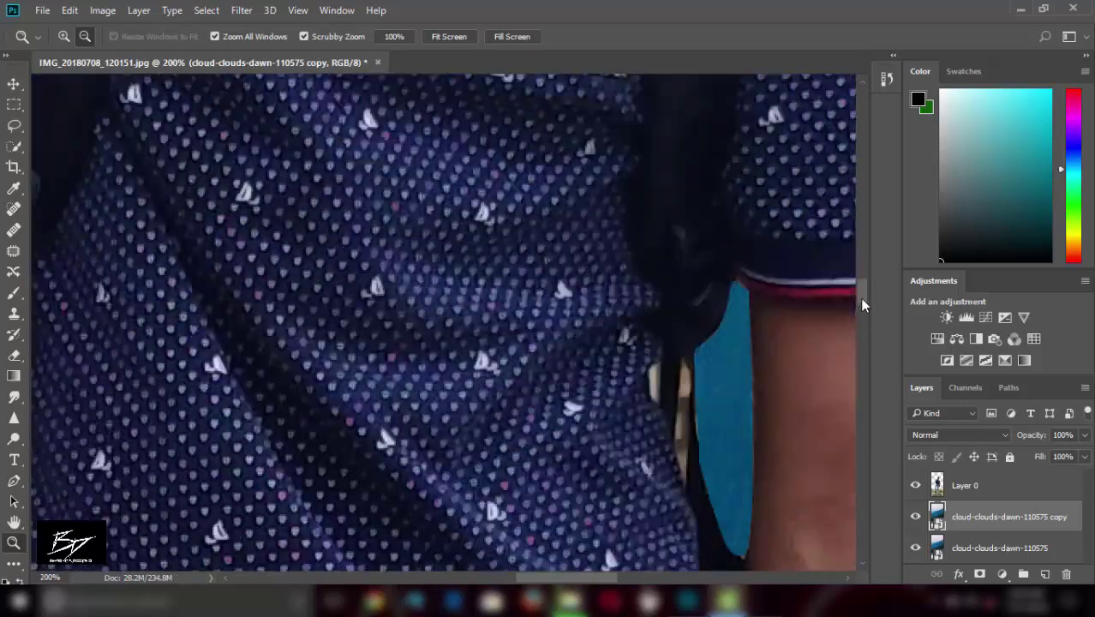
scroll(860, 303, "down", 2)
key("alt+bracketright")
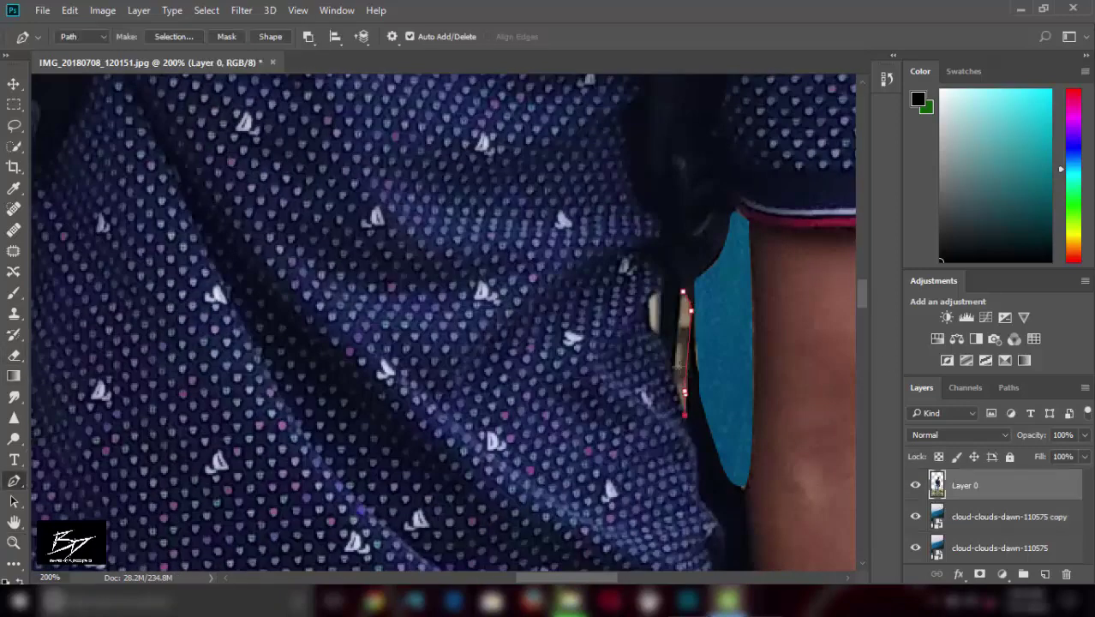
left_click(637, 165)
left_click(979, 574)
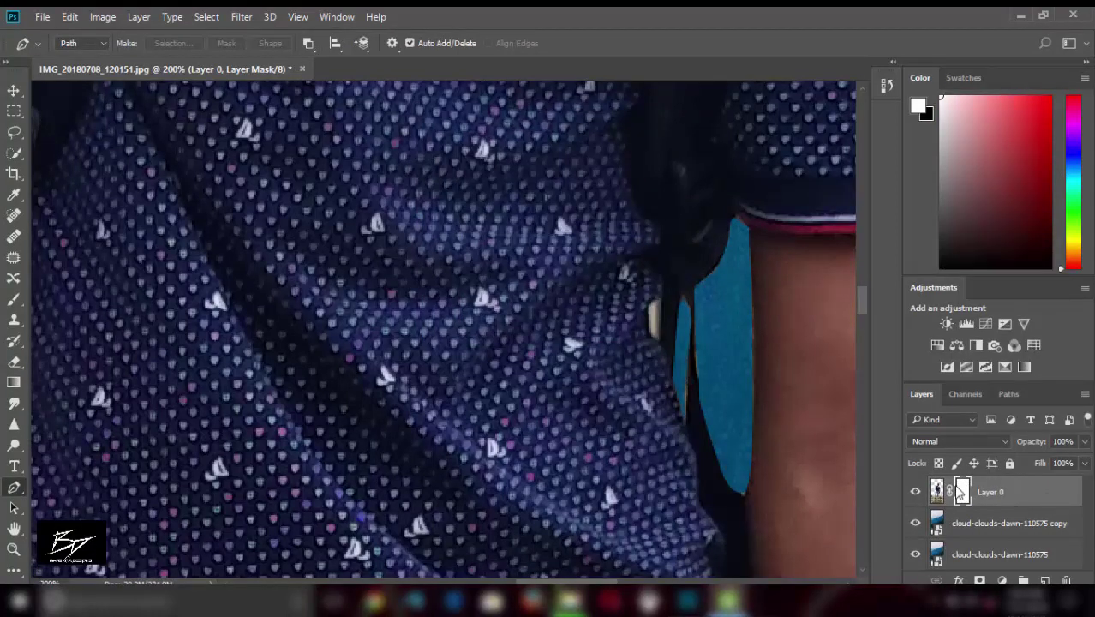
right_click(963, 491)
left_click(900, 369)
Step: Trace the leftover patch beside the arm, mask it out with no feathering, and apply the mask
left_click(655, 308)
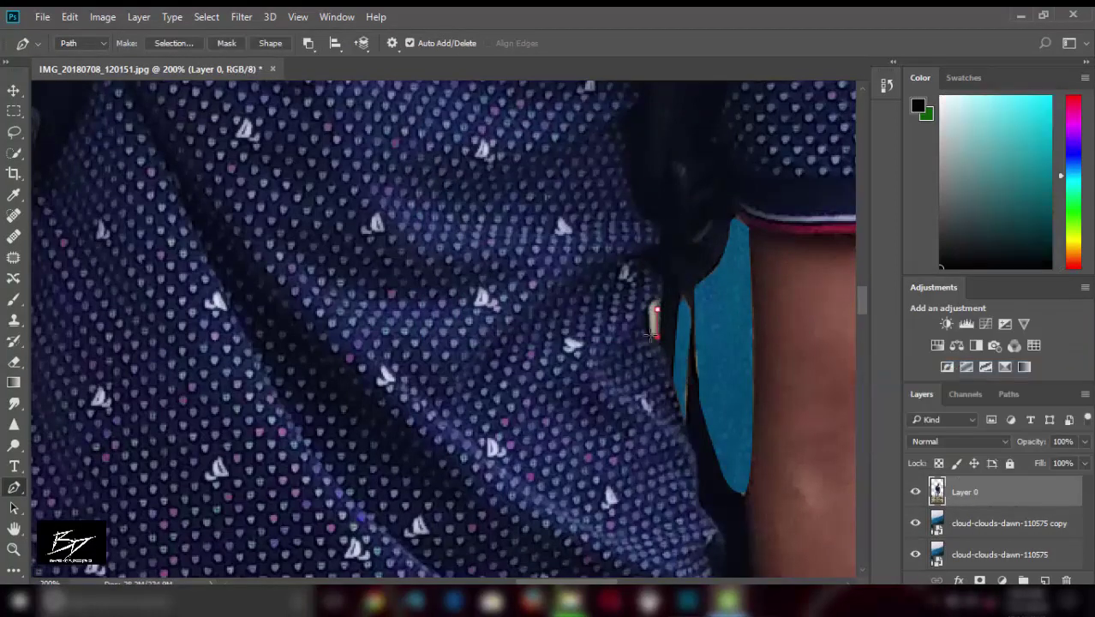
right_click(652, 319)
left_click(686, 297)
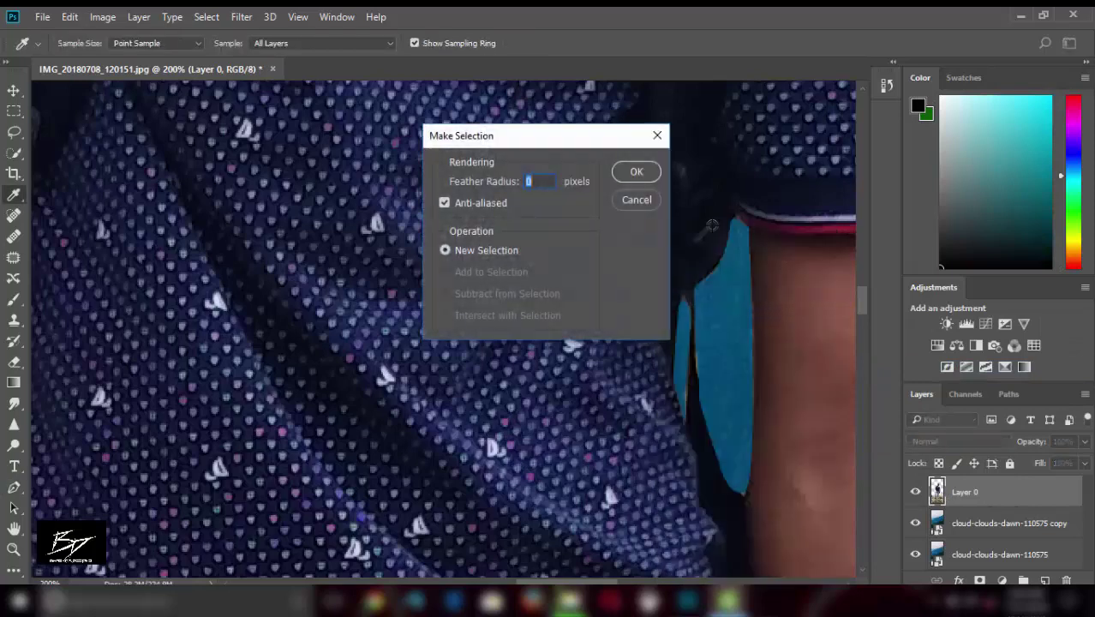
left_click(656, 176)
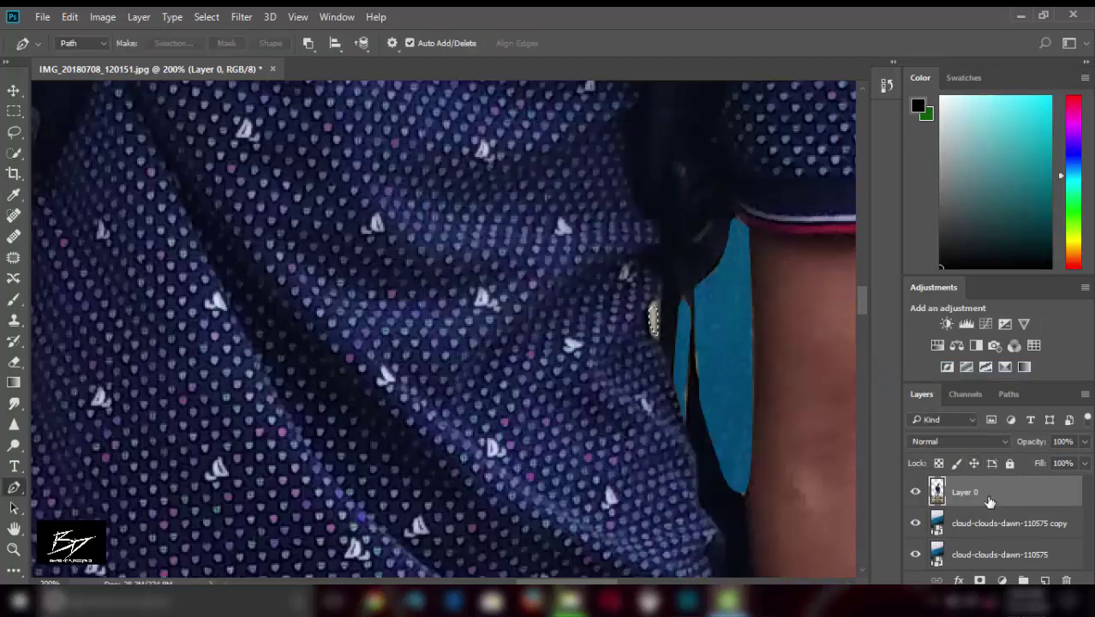
left_click(979, 580)
right_click(964, 495)
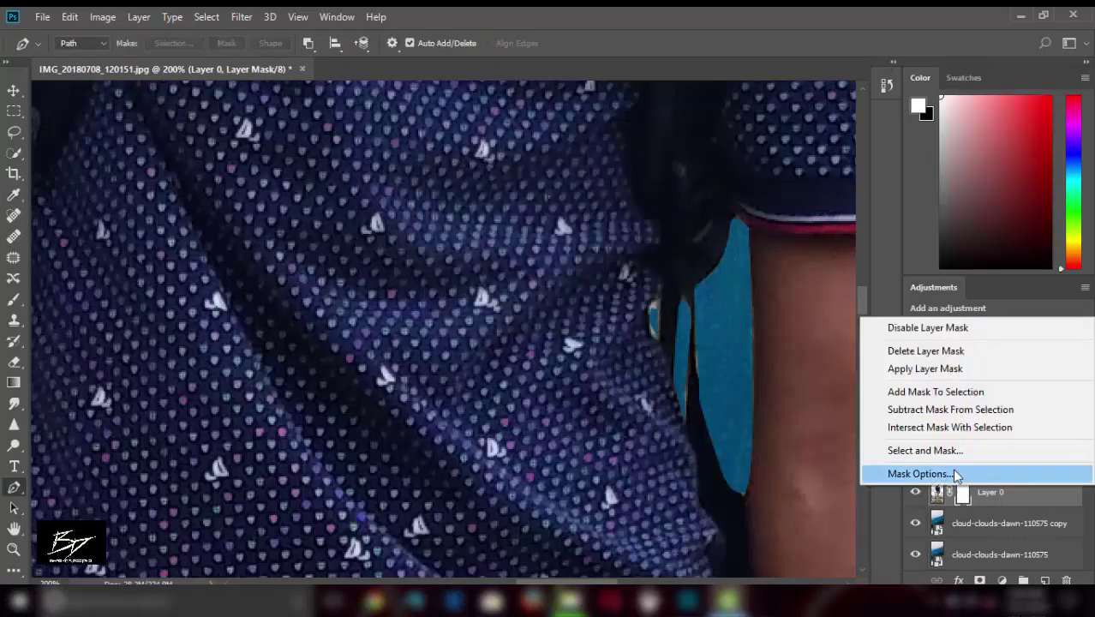
left_click(919, 370)
scroll(537, 464, "down", 2)
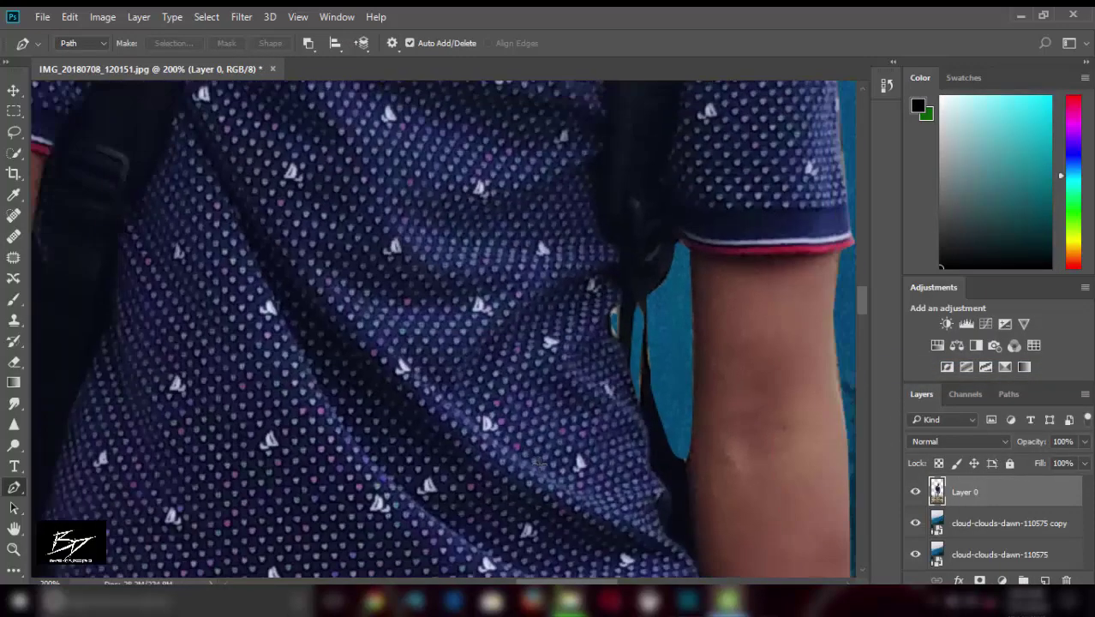
scroll(566, 454, "down", 2)
scroll(600, 441, "down", 1)
scroll(624, 429, "down", 1)
scroll(624, 429, "down", 2)
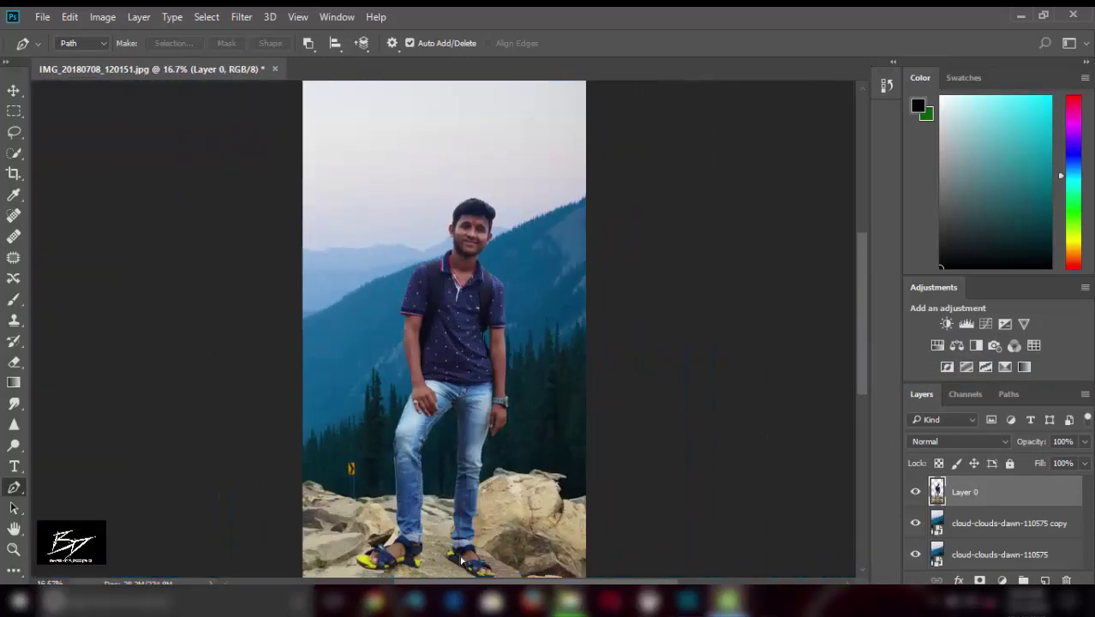
scroll(624, 429, "down", 1)
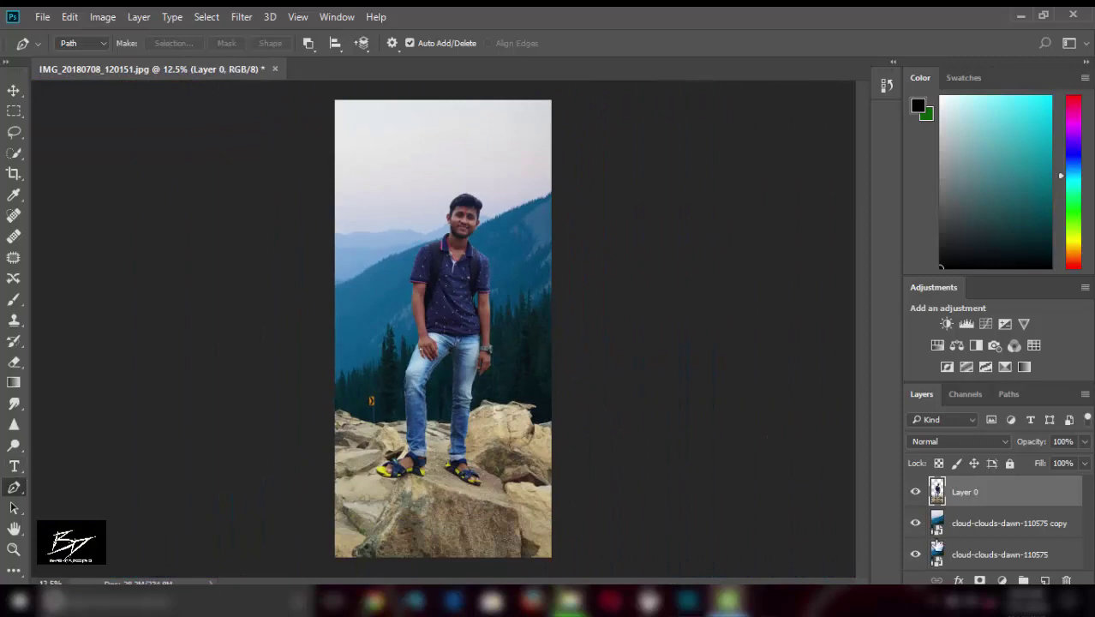
Step: Apply a 0.9 px Gaussian Blur smart filter to the cloud-clouds-dawn-110575 copy layer
left_click(985, 523)
key("ctrl+plus")
key("ctrl+plus")
key("ctrl+plus")
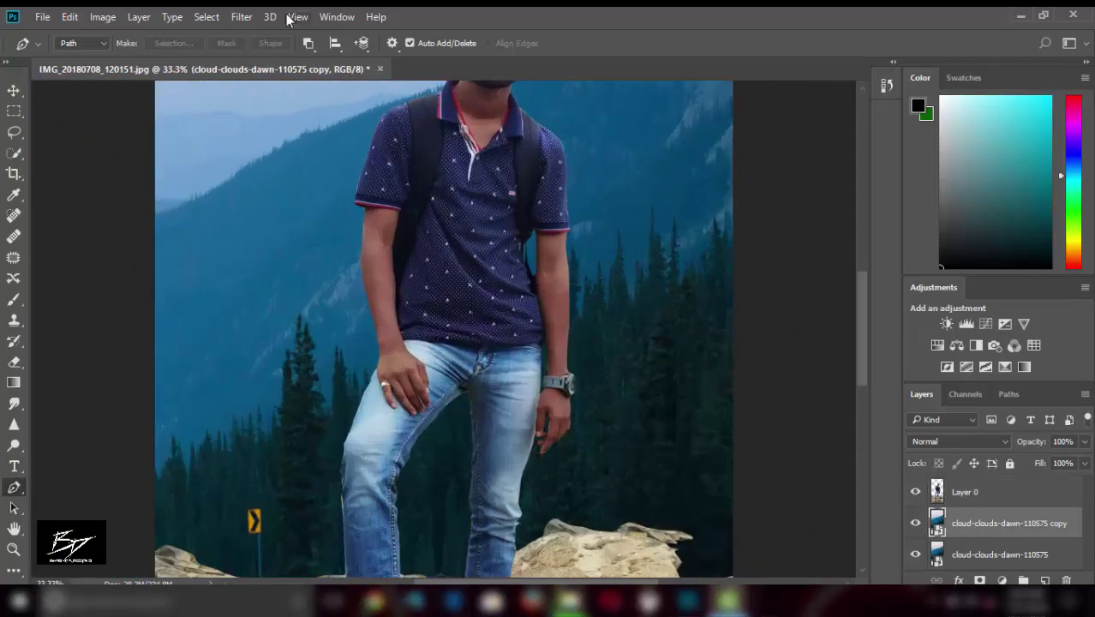
left_click(242, 17)
left_click(501, 269)
left_click(880, 125)
key("ctrl+plus")
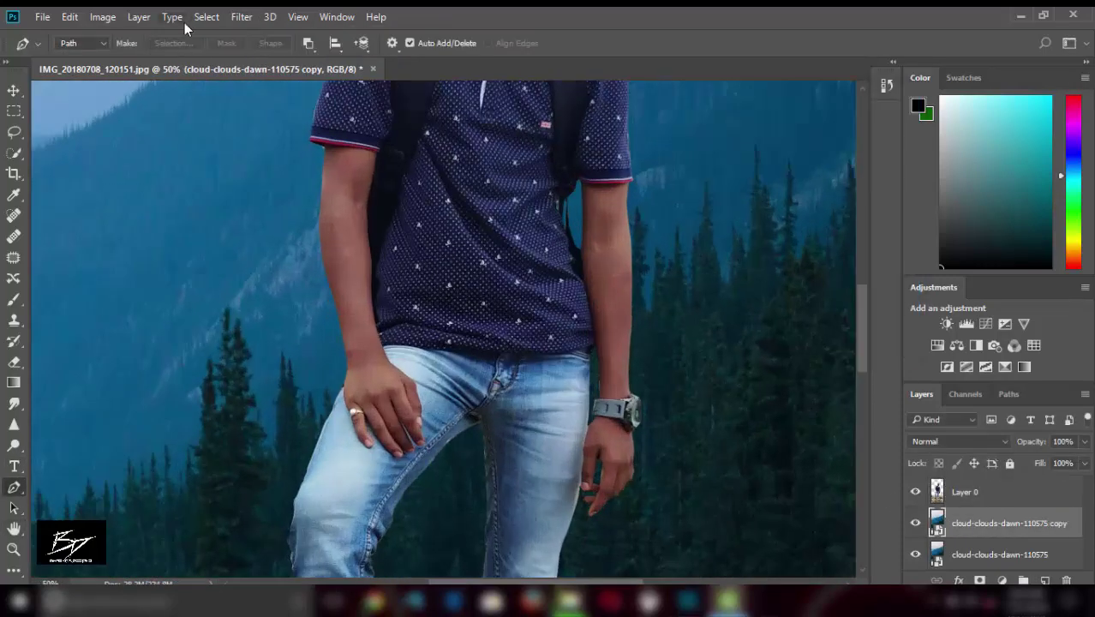
left_click(242, 16)
left_click(501, 269)
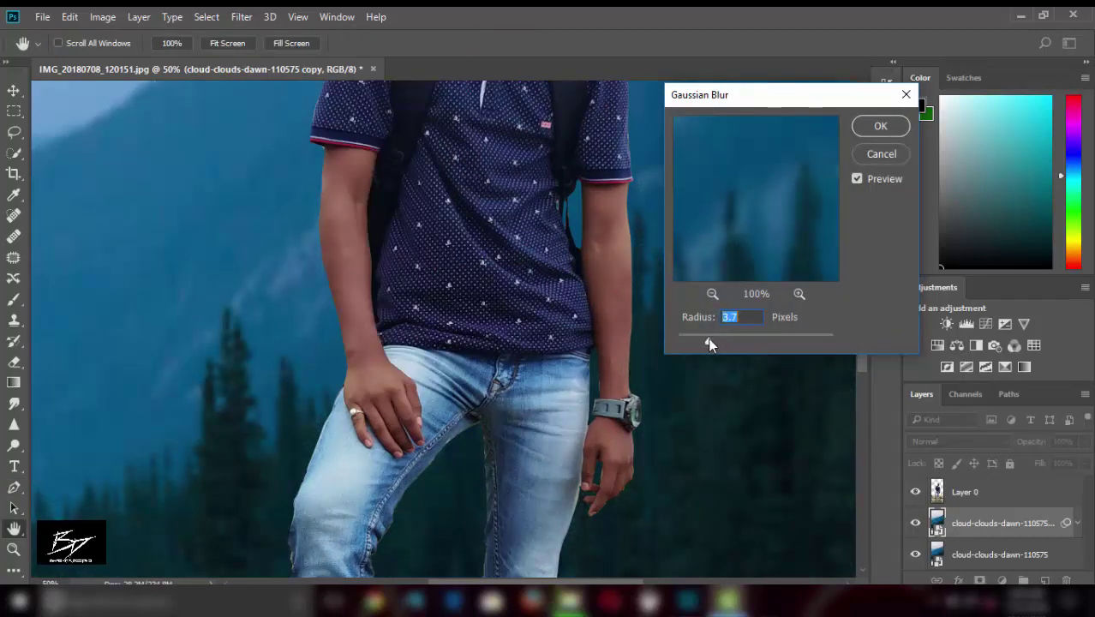
left_click_drag(704, 338, 674, 340)
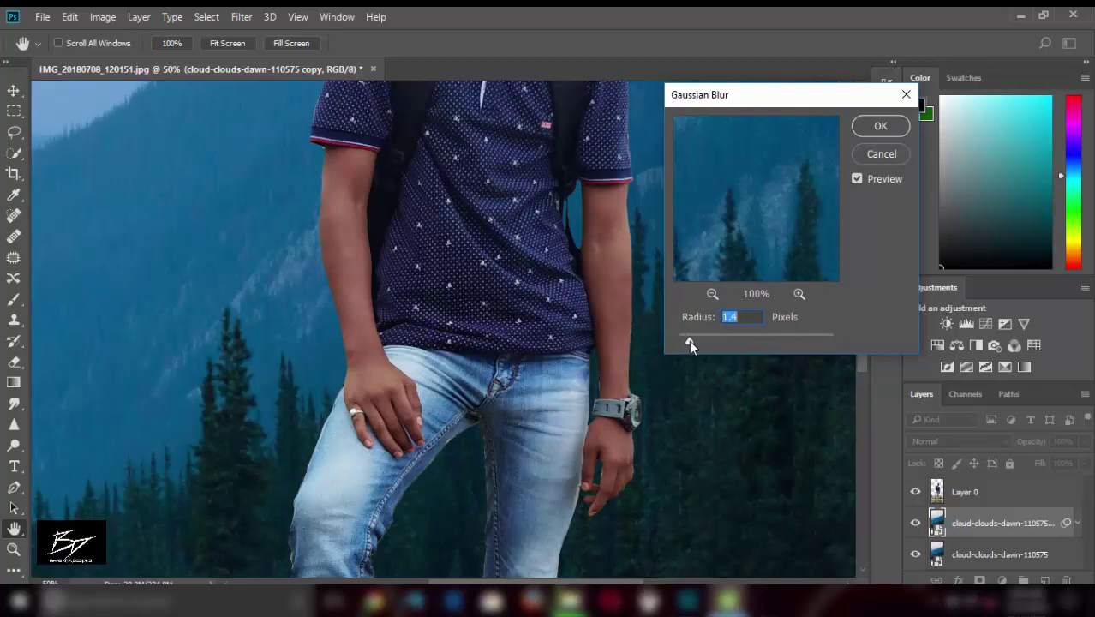
left_click_drag(687, 340, 685, 340)
left_click(881, 127)
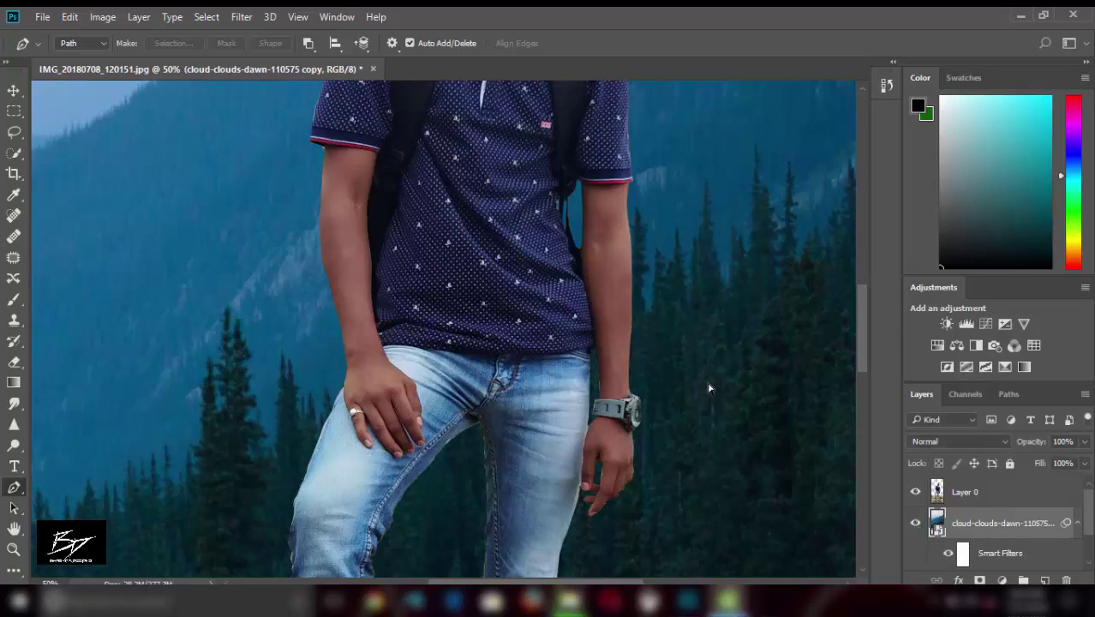
key("ctrl+minus")
key("ctrl+minus")
key("ctrl+minus")
key("ctrl+minus")
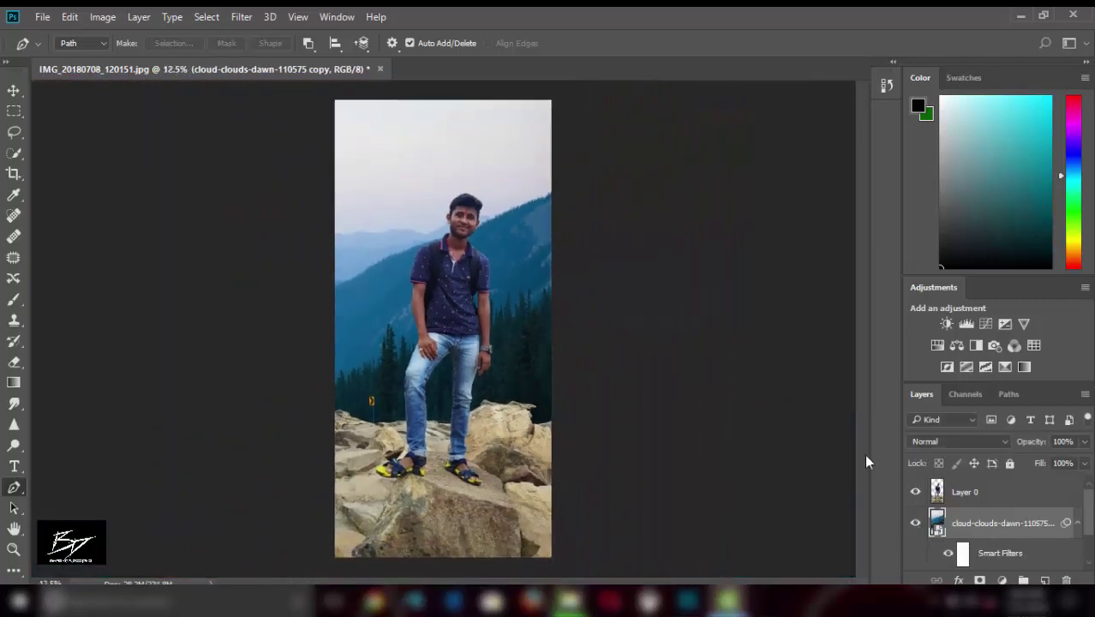
Step: Crop the canvas, nudging the top edge down and pulling the bottom edge up
left_click(14, 173)
left_click_drag(443, 103, 443, 113)
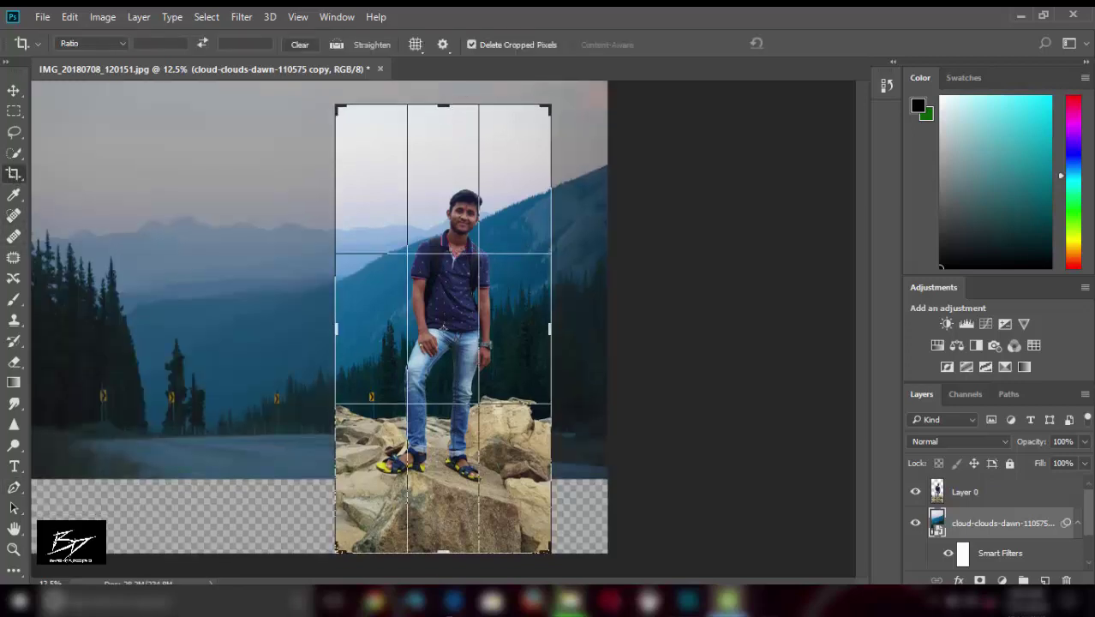
left_click_drag(443, 557, 445, 534)
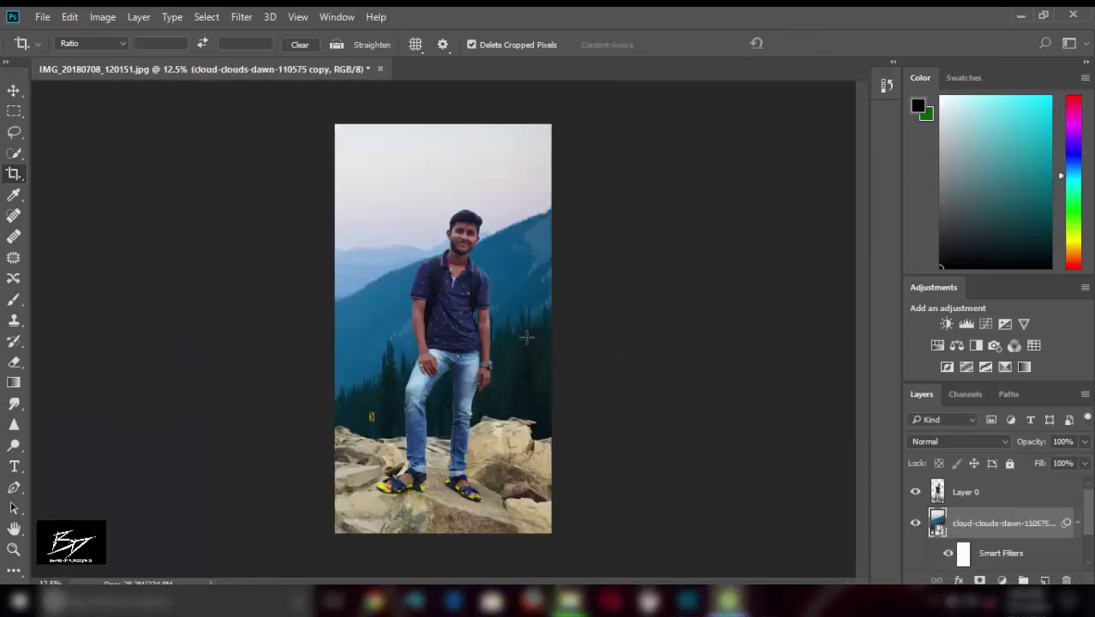
Step: Zoom in close on the person's face and switch to the Smudge tool
key("ctrl+plus")
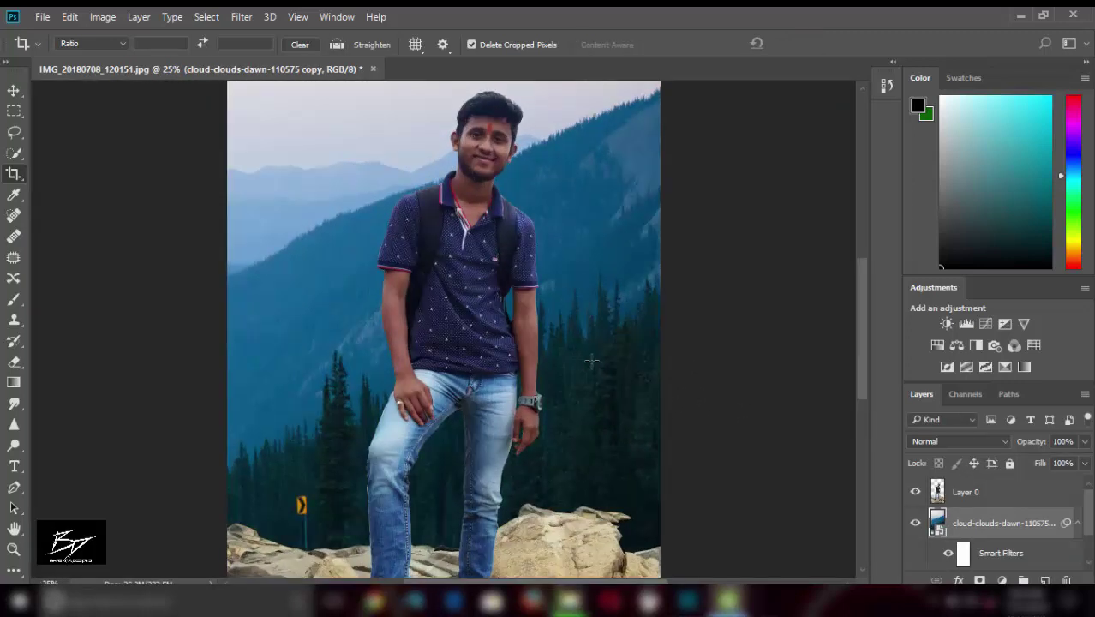
key("ctrl+minus")
key("ctrl+plus")
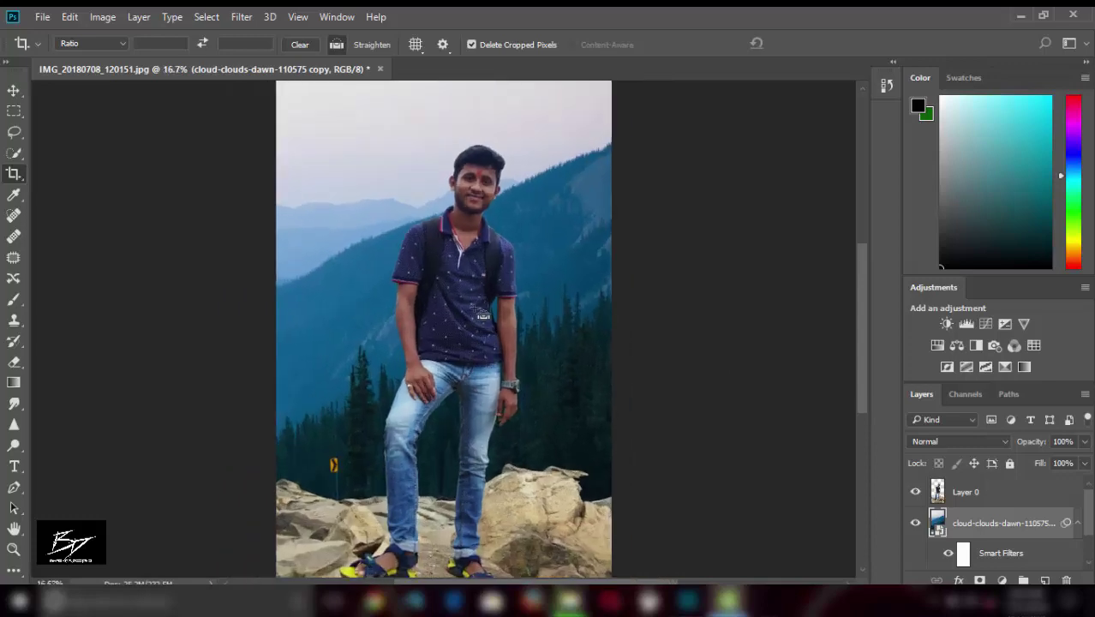
key("ctrl+plus")
key("ctrl+plus")
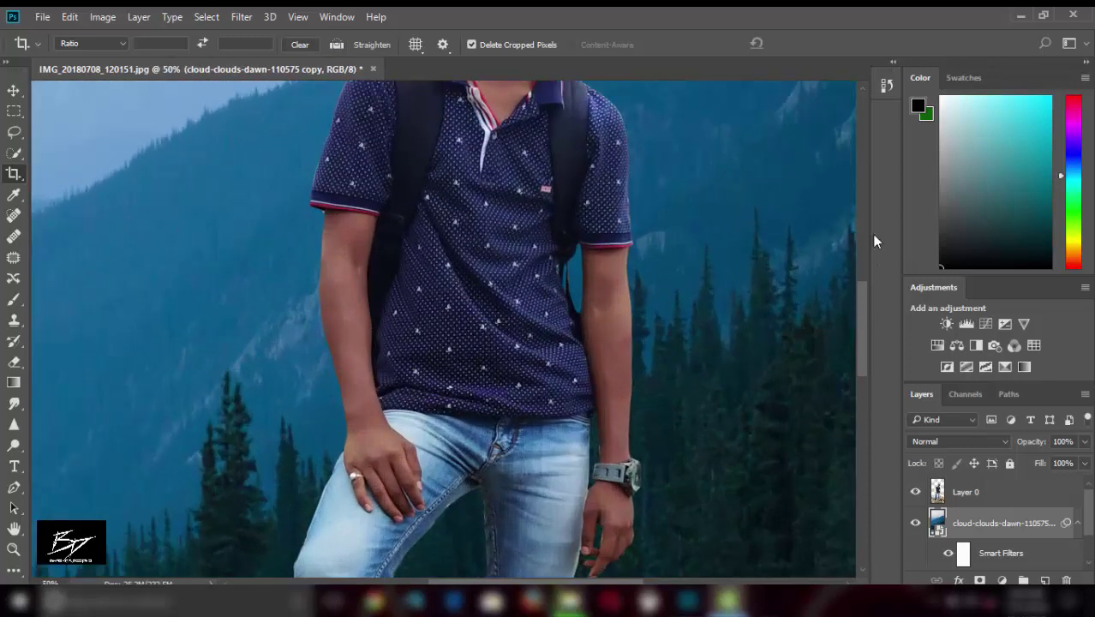
scroll(858, 257, "up", 5)
key("ctrl+plus")
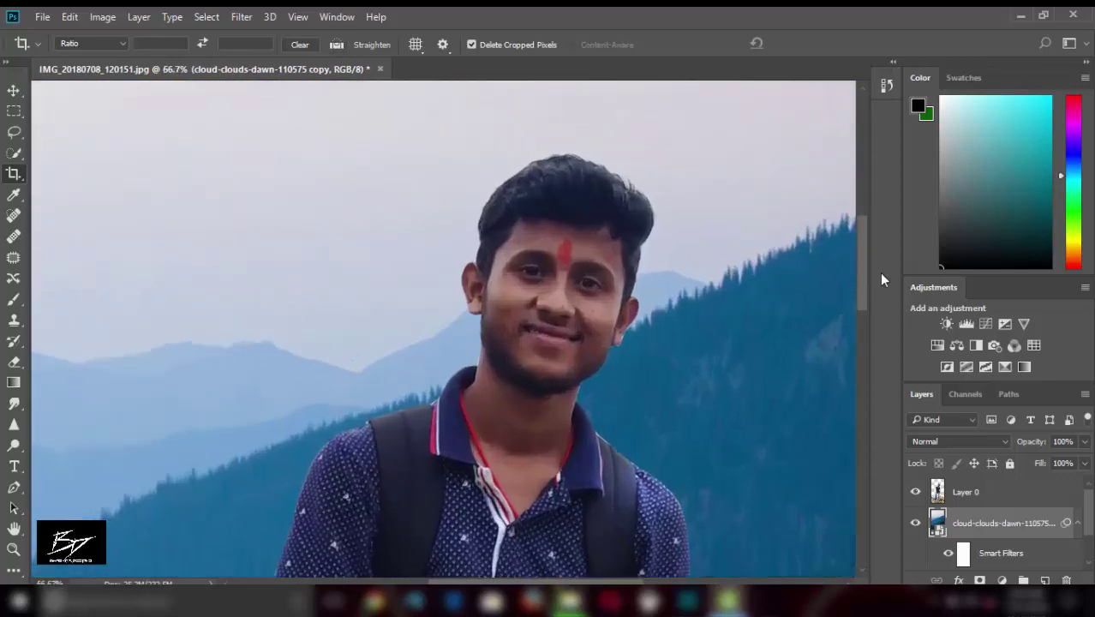
key("ctrl+plus")
scroll(70, 437, "right", 3)
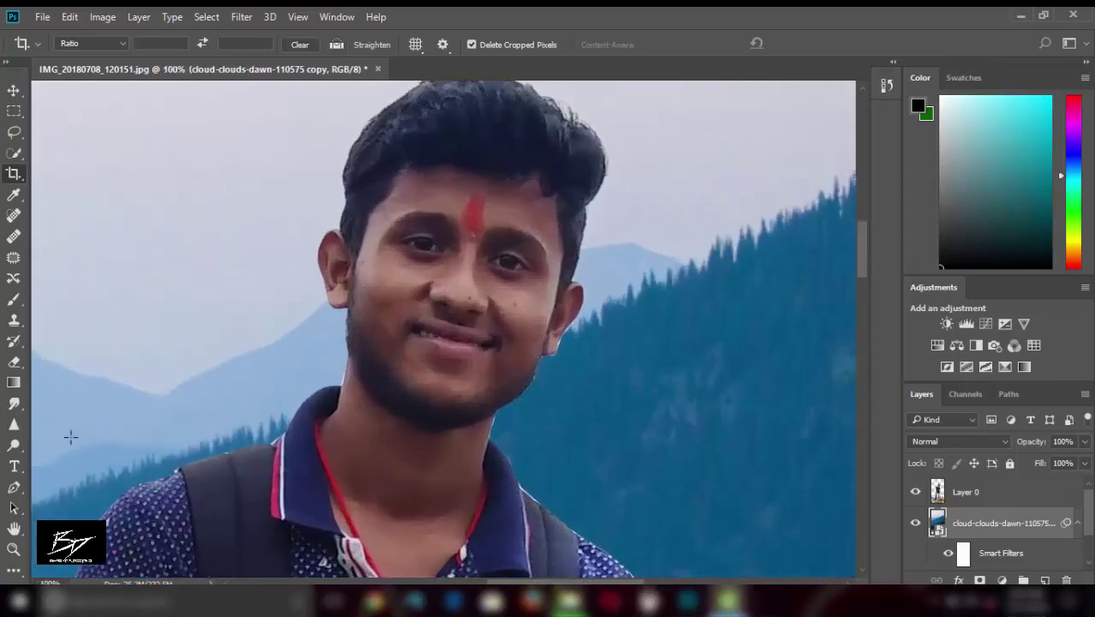
left_click(13, 402)
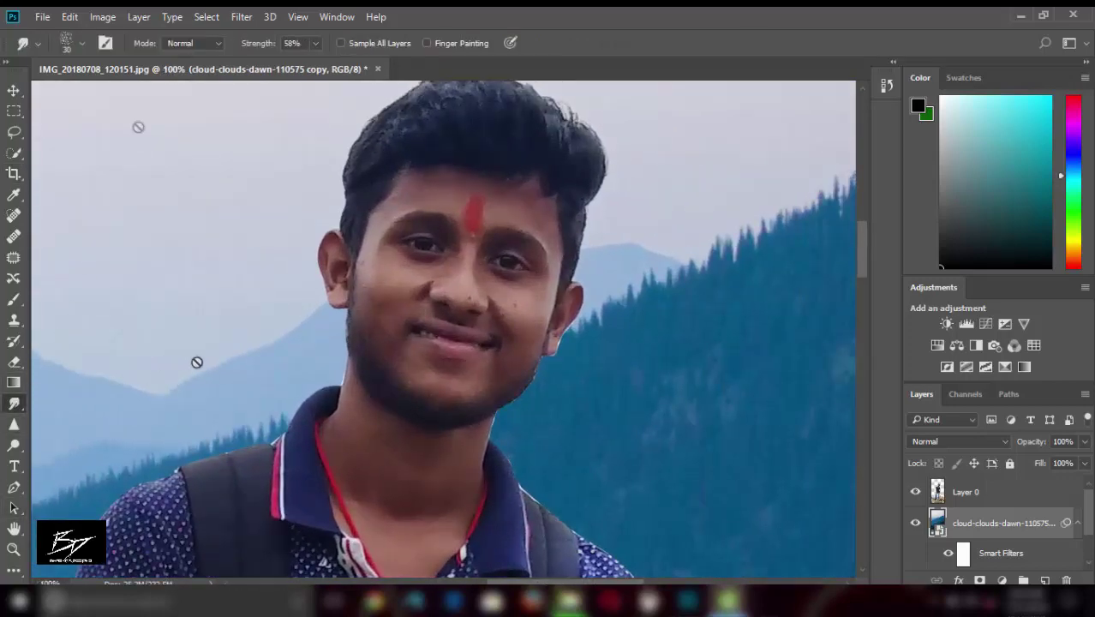
Step: Pick a 15 px texture smudge brush, leaving the person layer's name unchanged
left_click(73, 43)
left_click_drag(266, 227, 265, 220)
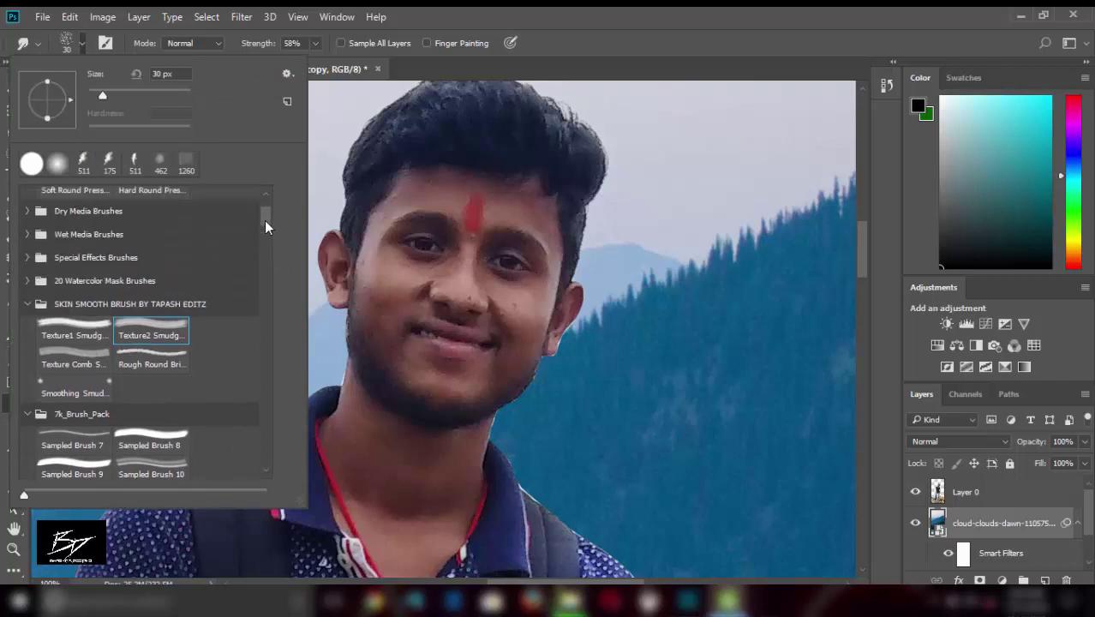
left_click(86, 336)
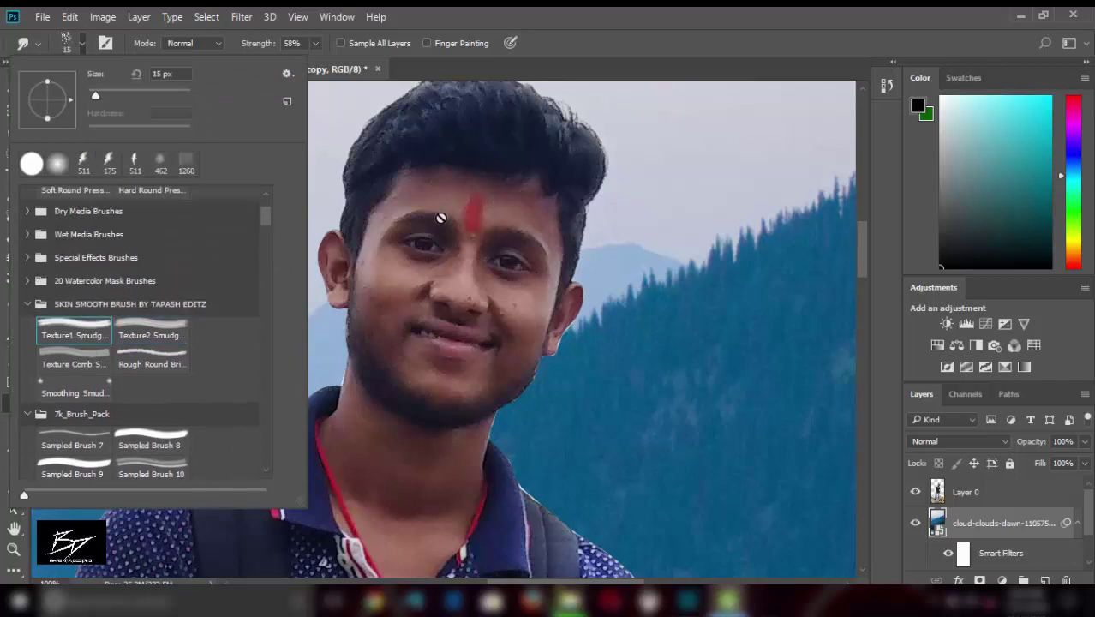
double_click(966, 492)
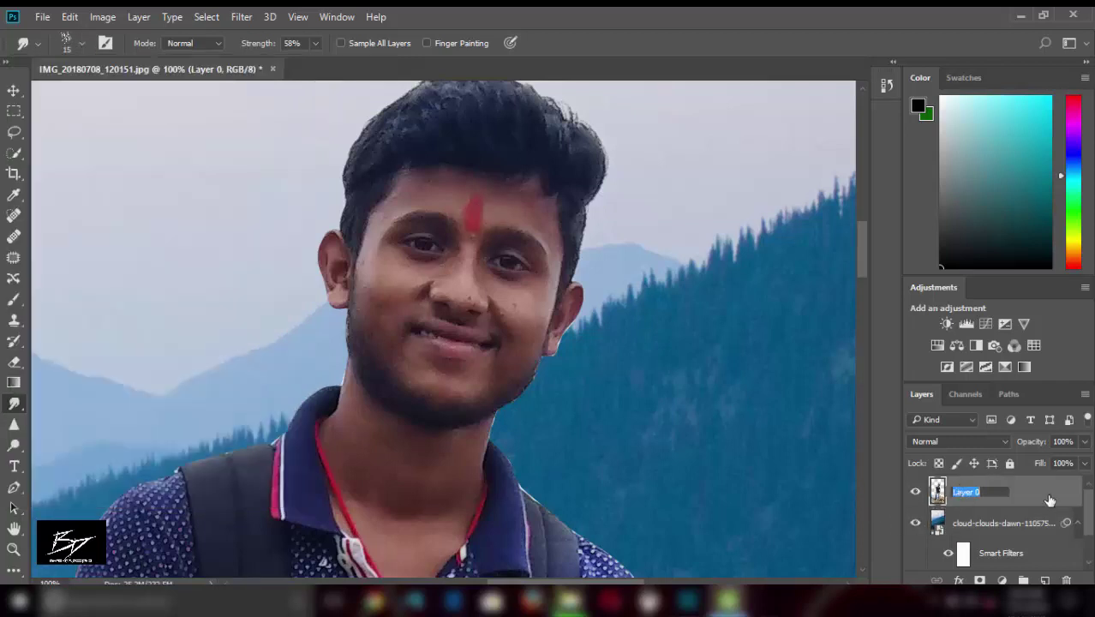
key("Return")
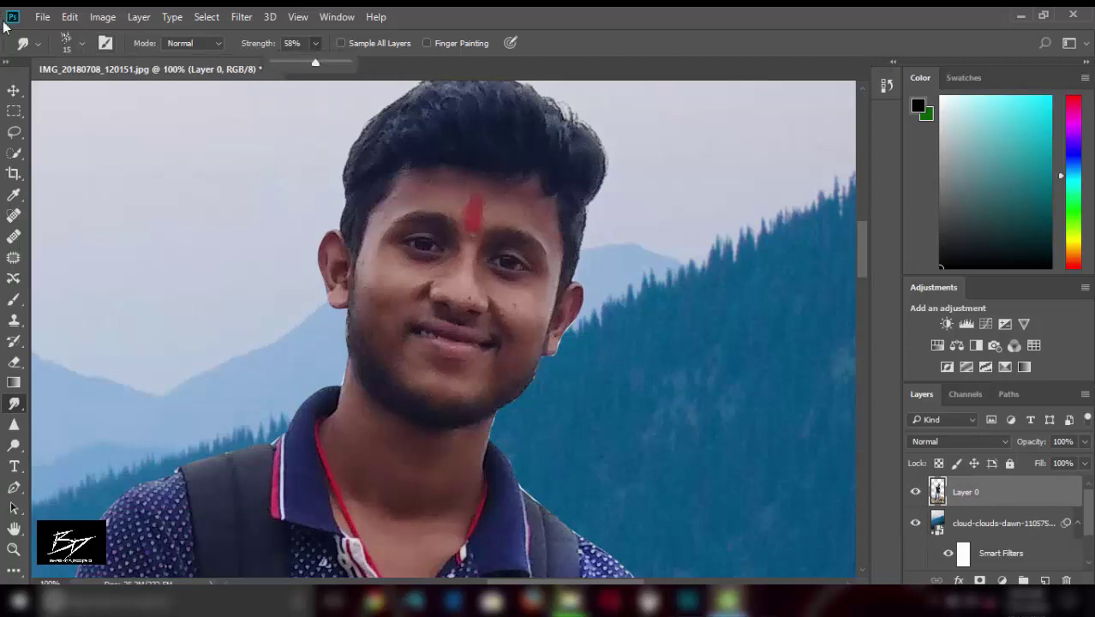
Step: Switch to the Smoothing Smudge preset at 104 px and undo a too-strong forehead smudge
right_click(124, 114)
left_click(151, 334)
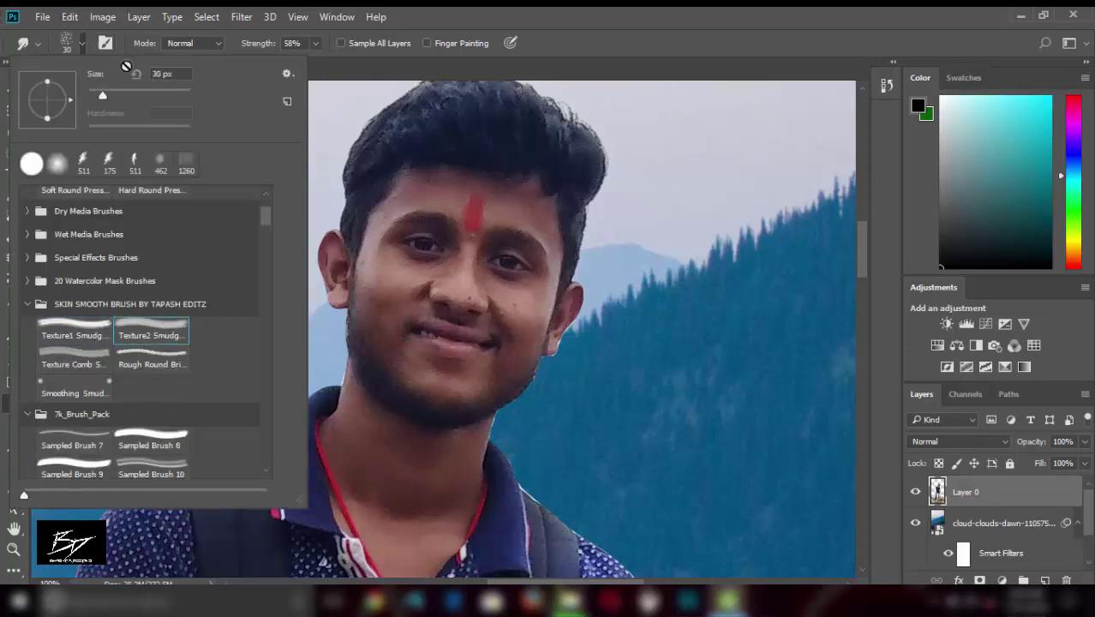
left_click(90, 362)
left_click(133, 362)
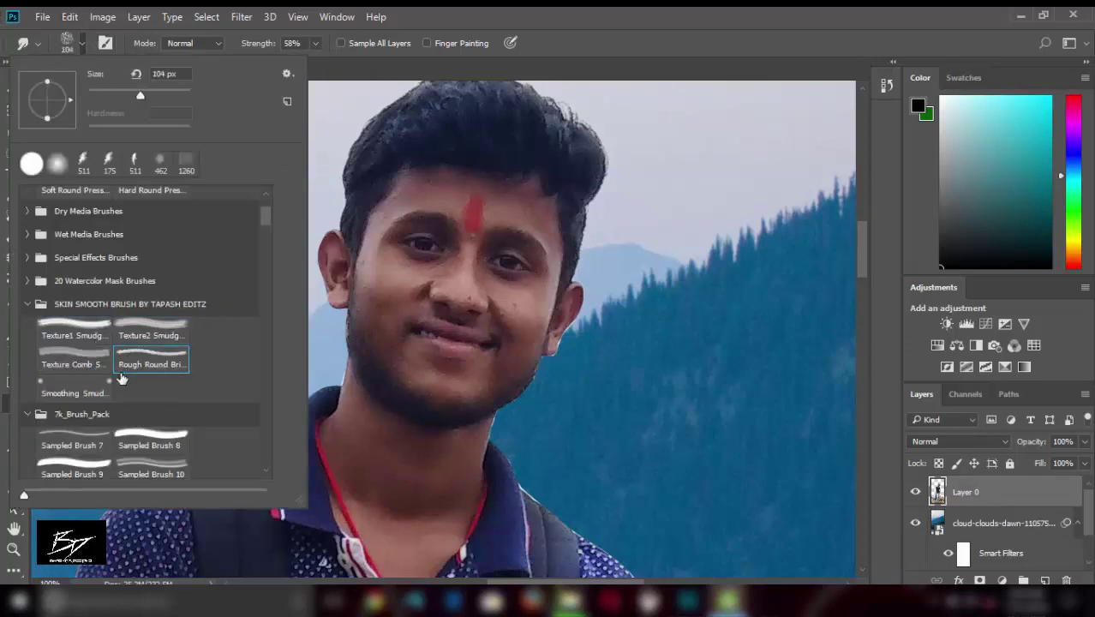
left_click(70, 394)
left_click(467, 235)
left_click_drag(467, 231, 477, 198)
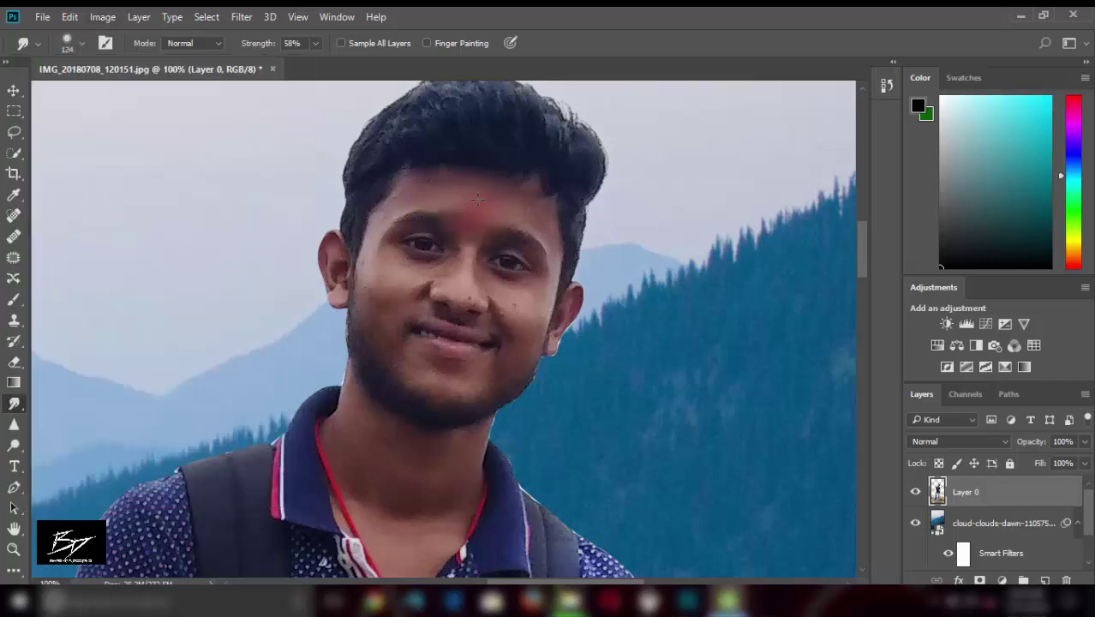
key("ctrl+z")
Step: Smudge the red forehead mark at 13% strength, then shrink the brush to 51 px
left_click_drag(315, 44, 280, 66)
left_click(81, 43)
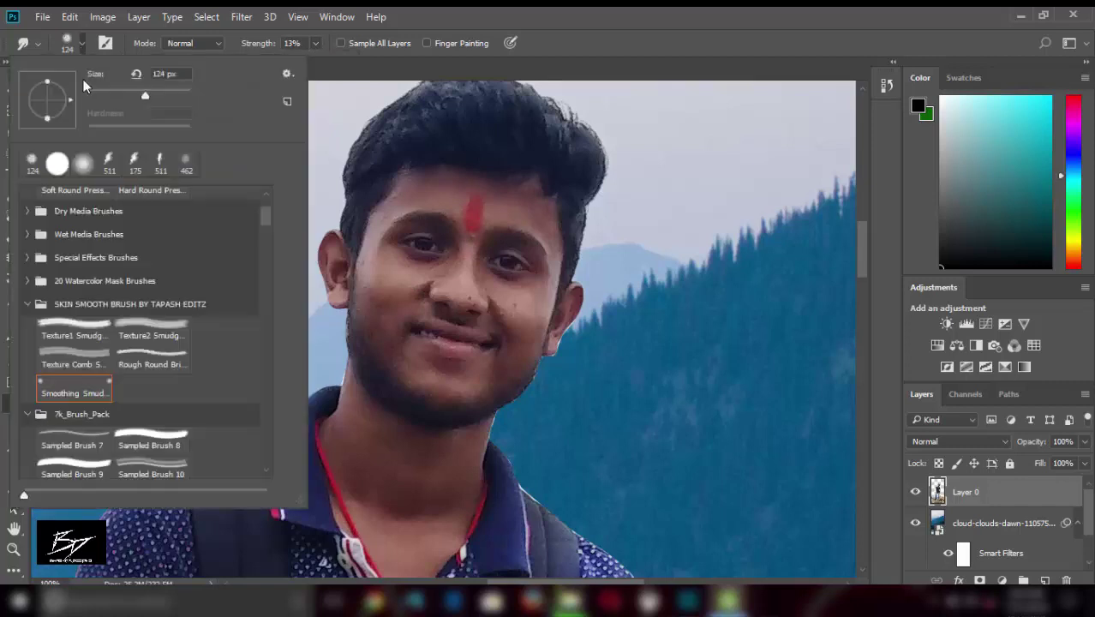
left_click(427, 193)
left_click_drag(462, 214, 484, 209)
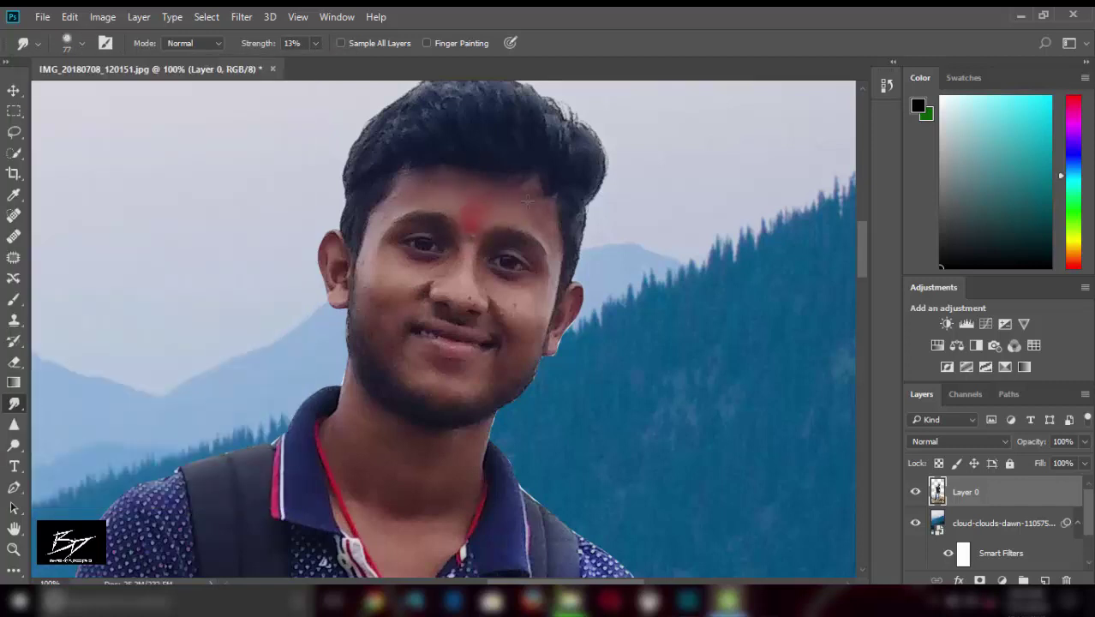
left_click(81, 43)
left_click_drag(137, 89, 114, 99)
key("Return")
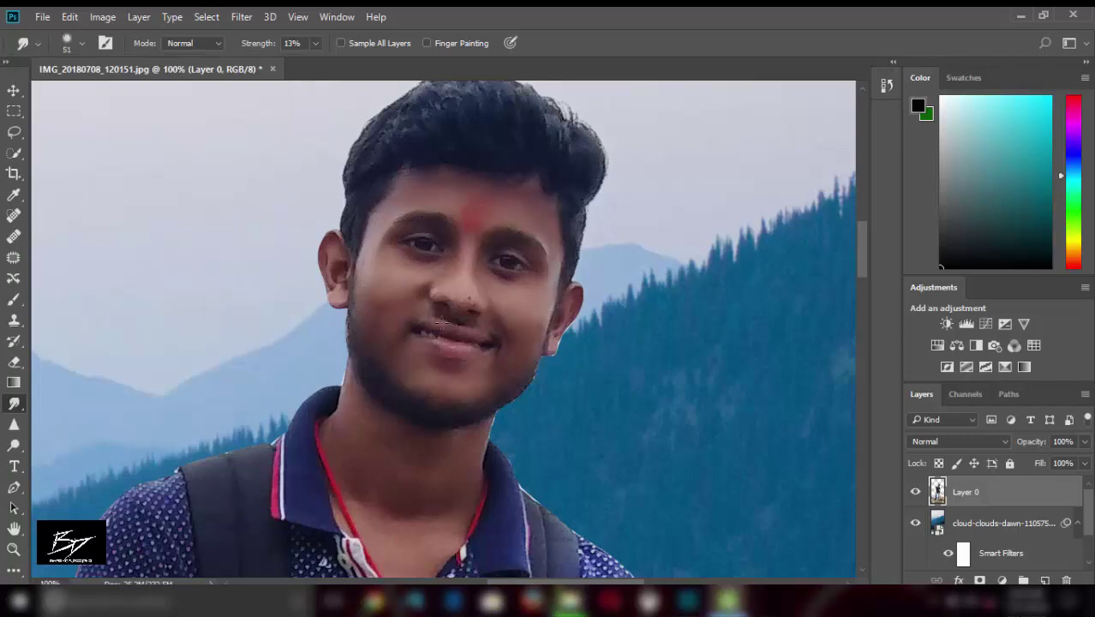
scroll(329, 255, "down", 5)
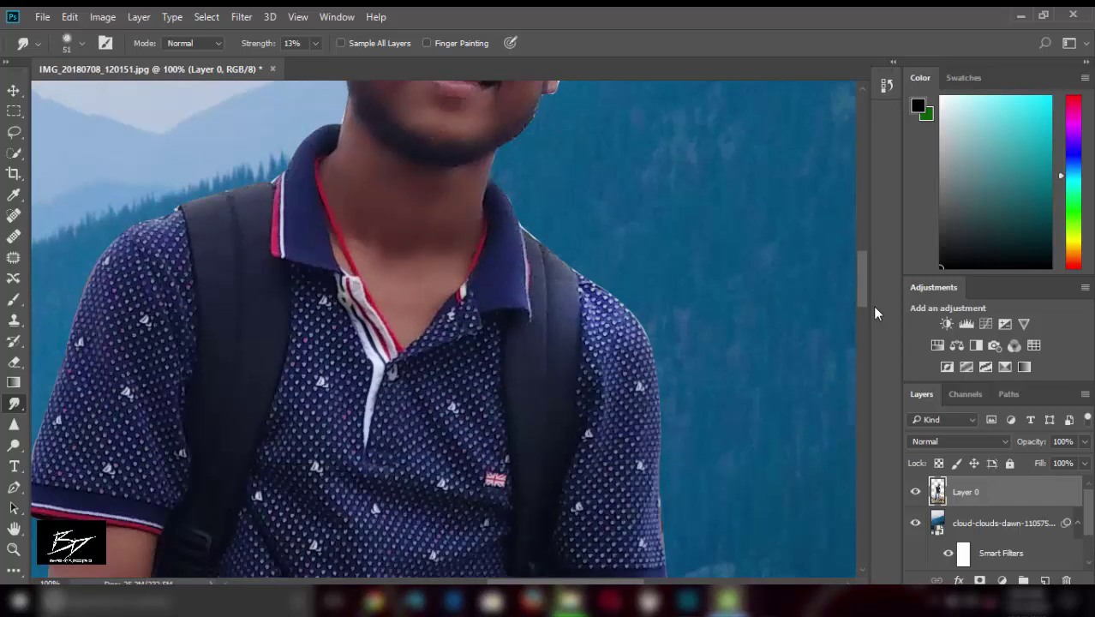
scroll(591, 283, "down", 8)
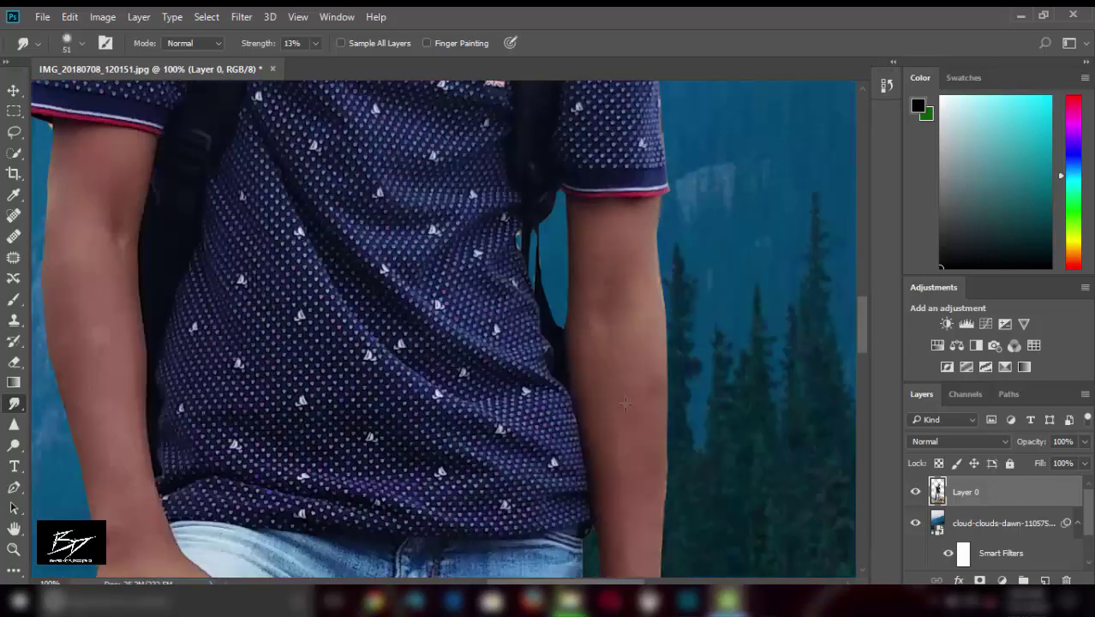
scroll(640, 361, "down", 4)
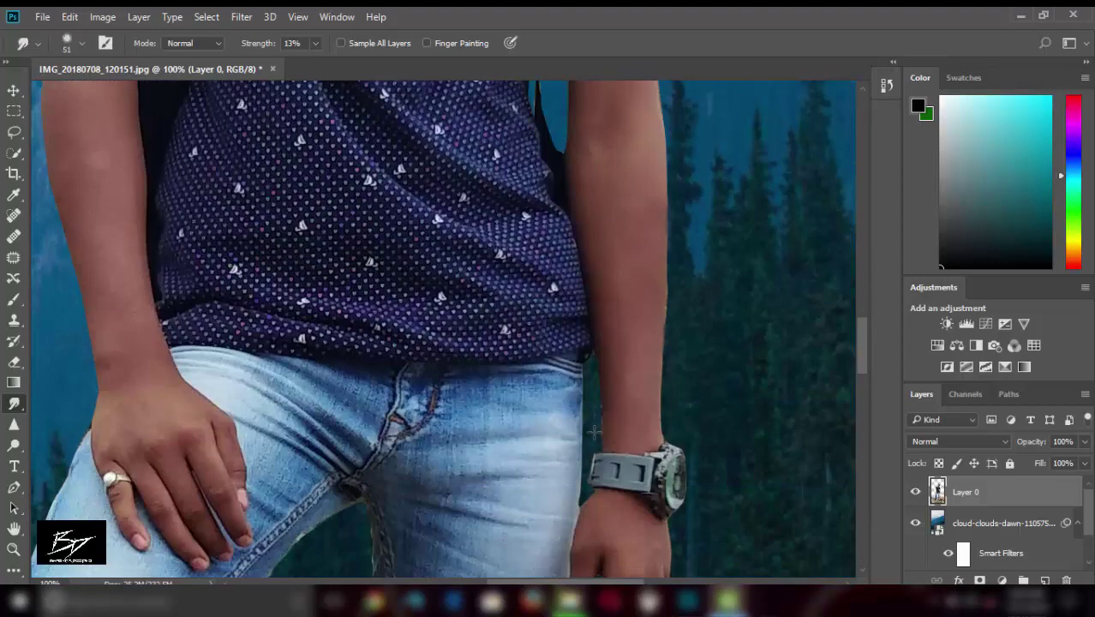
scroll(594, 431, "down", 5)
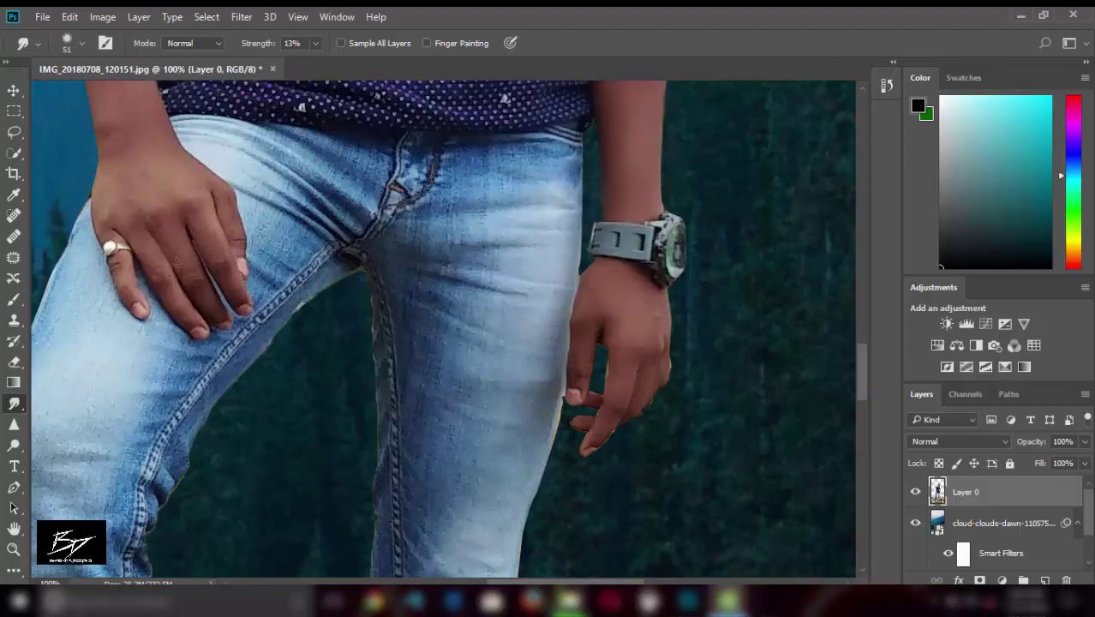
scroll(839, 392, "up", 10)
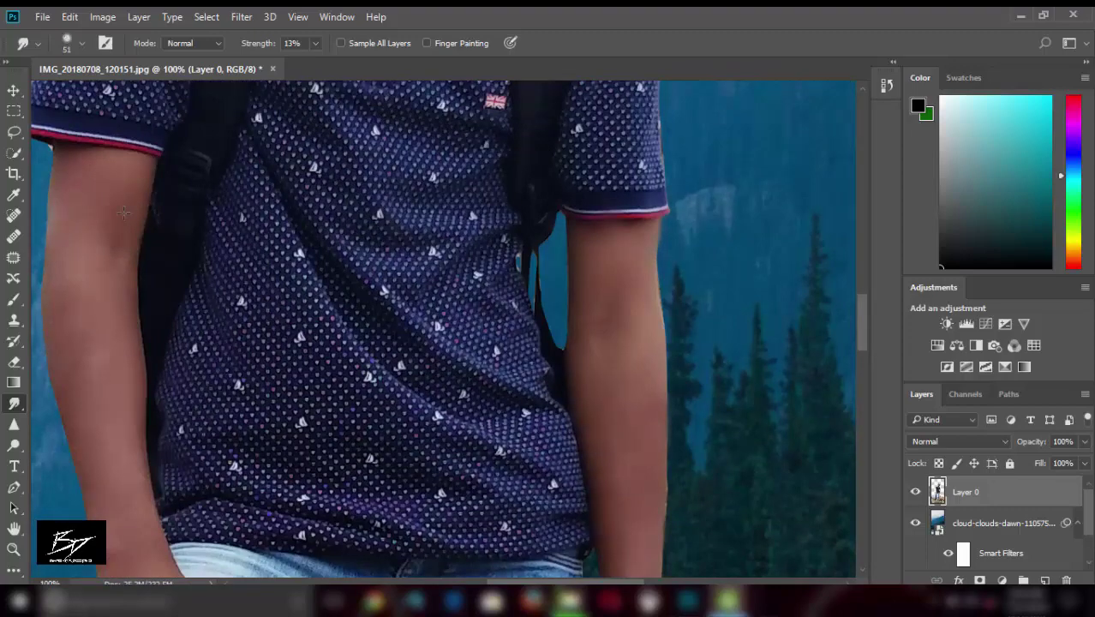
key("ctrl+minus")
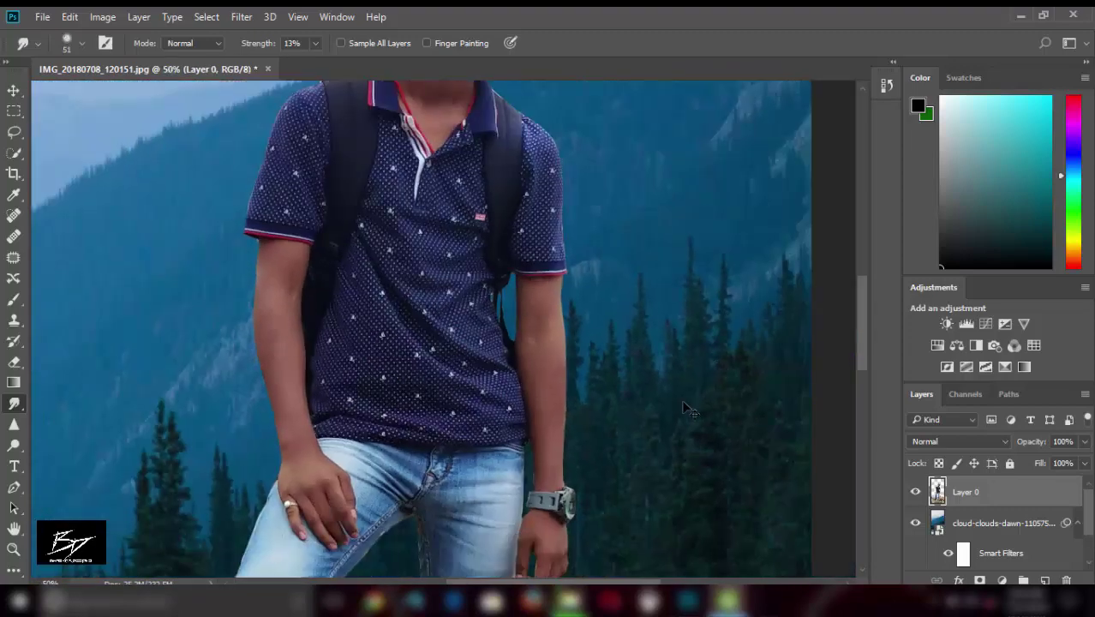
scroll(582, 465, "down", 5)
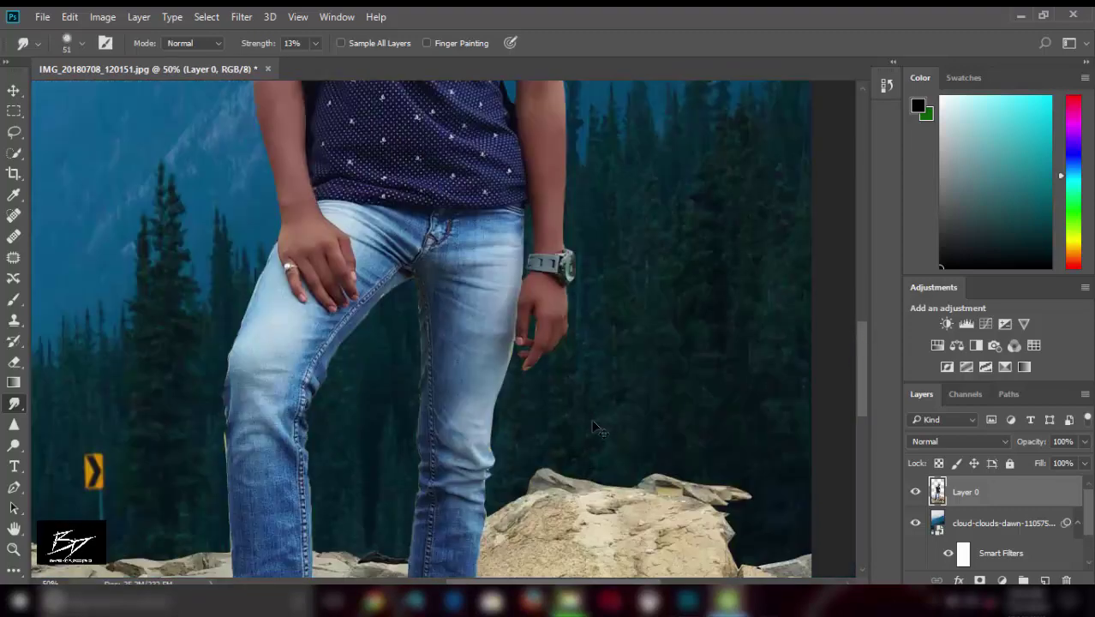
key("ctrl+plus")
key("ctrl+plus")
key("ctrl+plus")
scroll(425, 426, "right", 5)
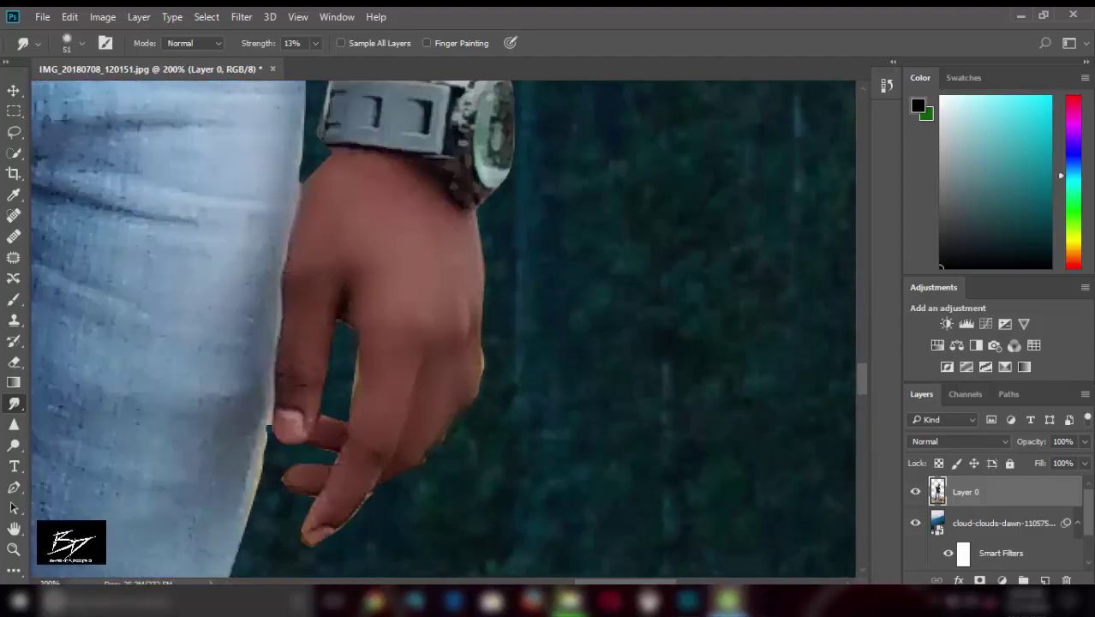
key("e")
key("ctrl+minus")
key("ctrl+minus")
key("ctrl+minus")
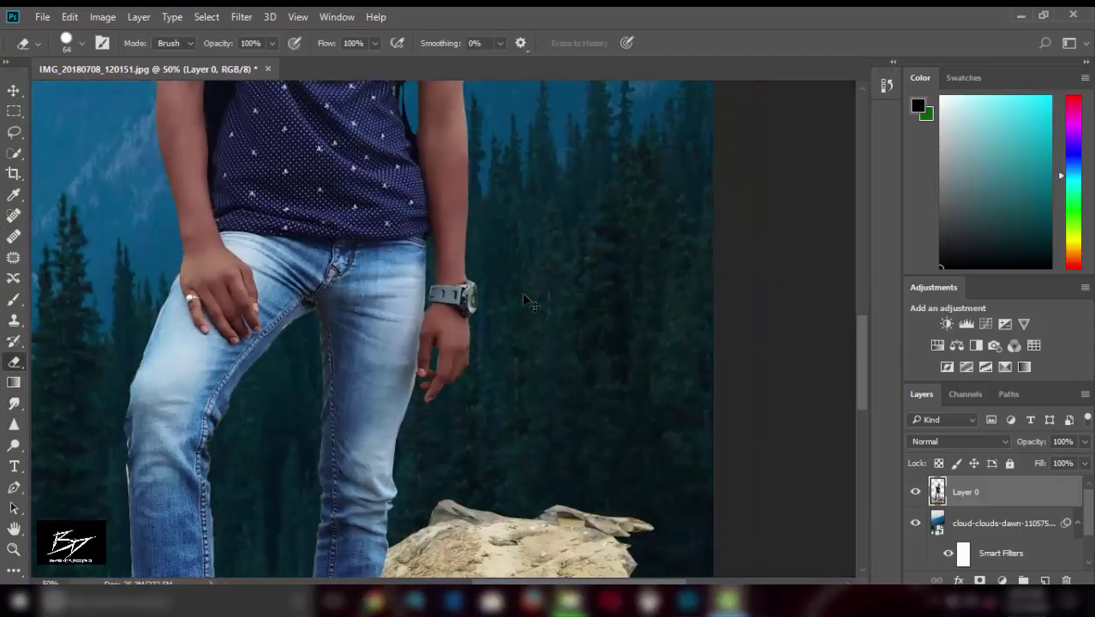
key("ctrl+minus")
key("ctrl+minus")
key("ctrl+minus")
left_click(965, 527)
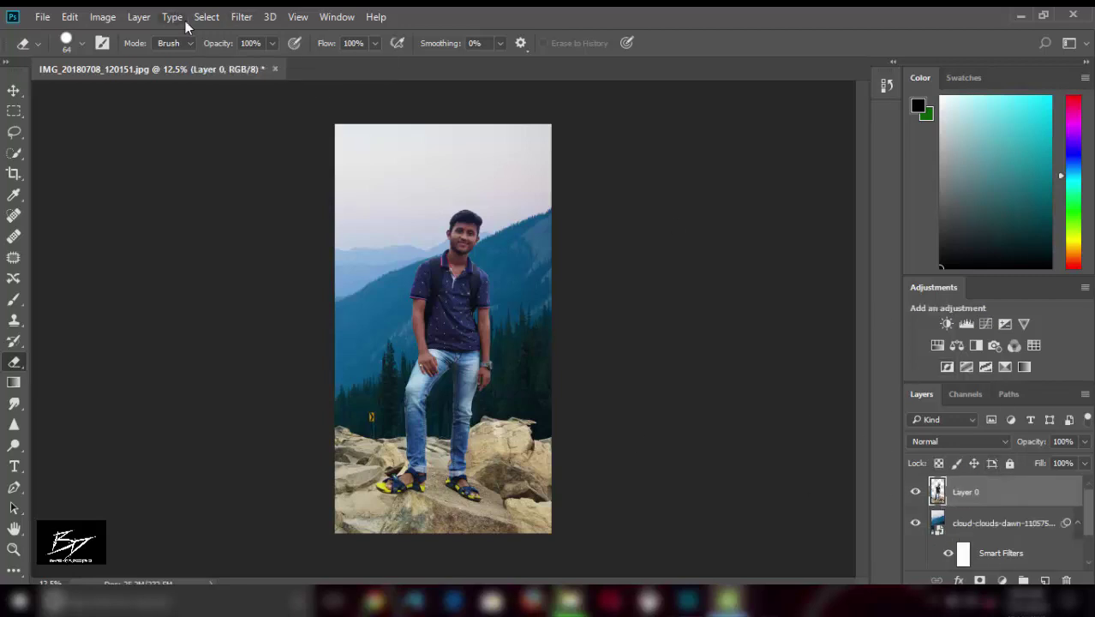
left_click(241, 17)
Step: In Camera Raw on the person layer, raise Vibrance and Saturation to +3
left_click(334, 110)
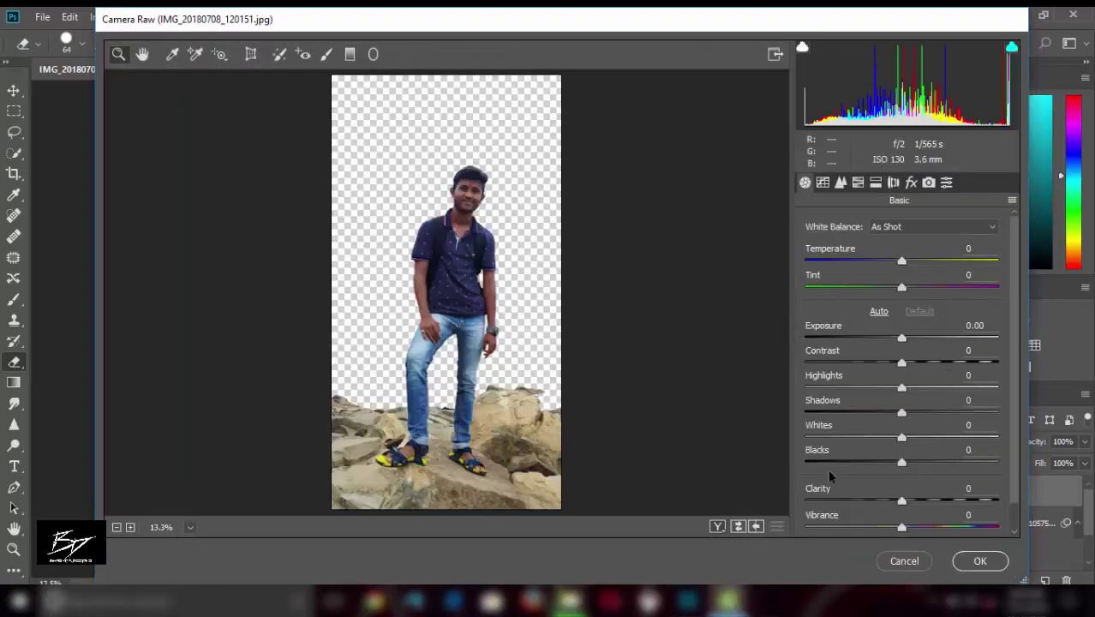
mouse_move(902, 528)
left_mouse_down()
mouse_move(886, 527)
mouse_move(904, 529)
left_mouse_up()
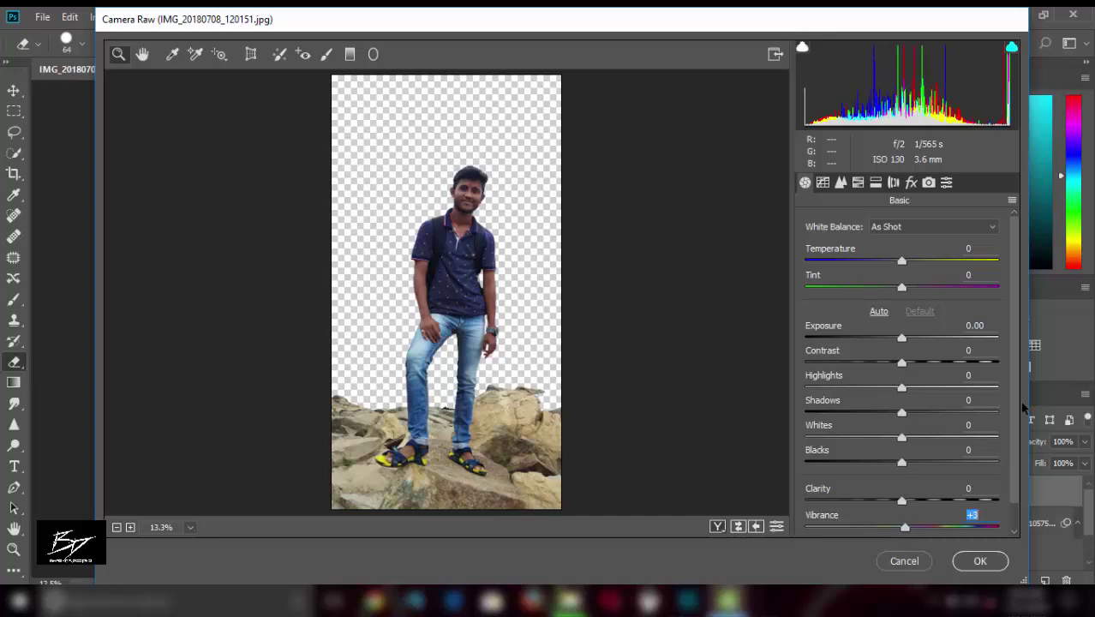
scroll(998, 439, "down", 1)
key("ctrl+plus")
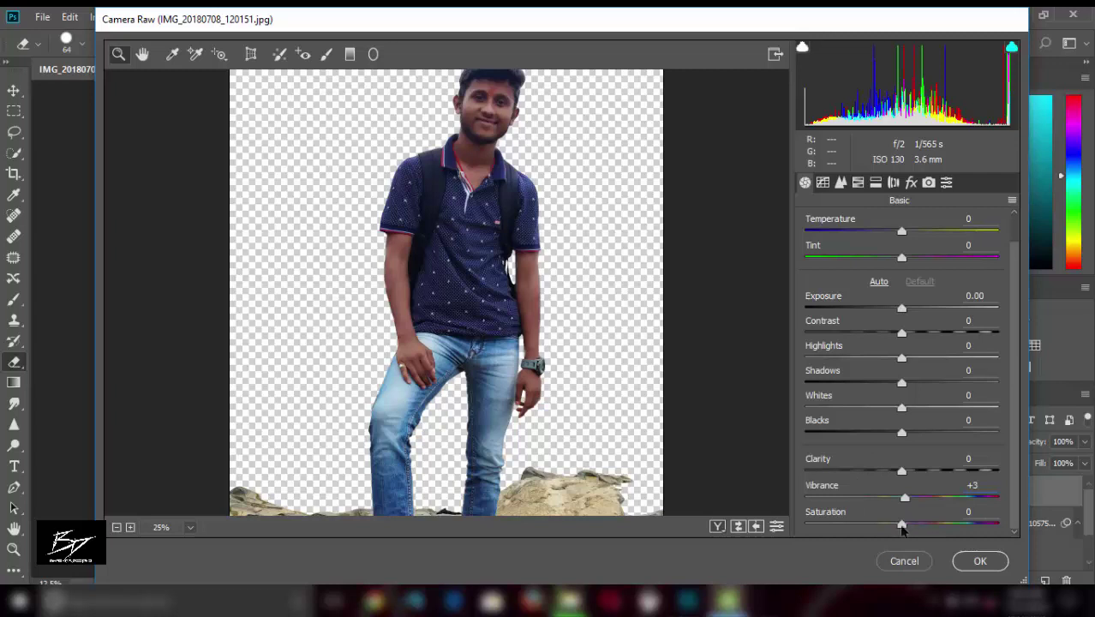
mouse_move(901, 525)
left_mouse_down()
mouse_move(877, 524)
mouse_move(904, 524)
left_mouse_up()
Step: Set Shadows +73, Whites -29, Highlights +13, Contrast +10, add Clarity, Temperature -8
mouse_move(901, 382)
left_mouse_down()
mouse_move(957, 383)
mouse_move(965, 394)
left_mouse_up()
key("ctrl+minus")
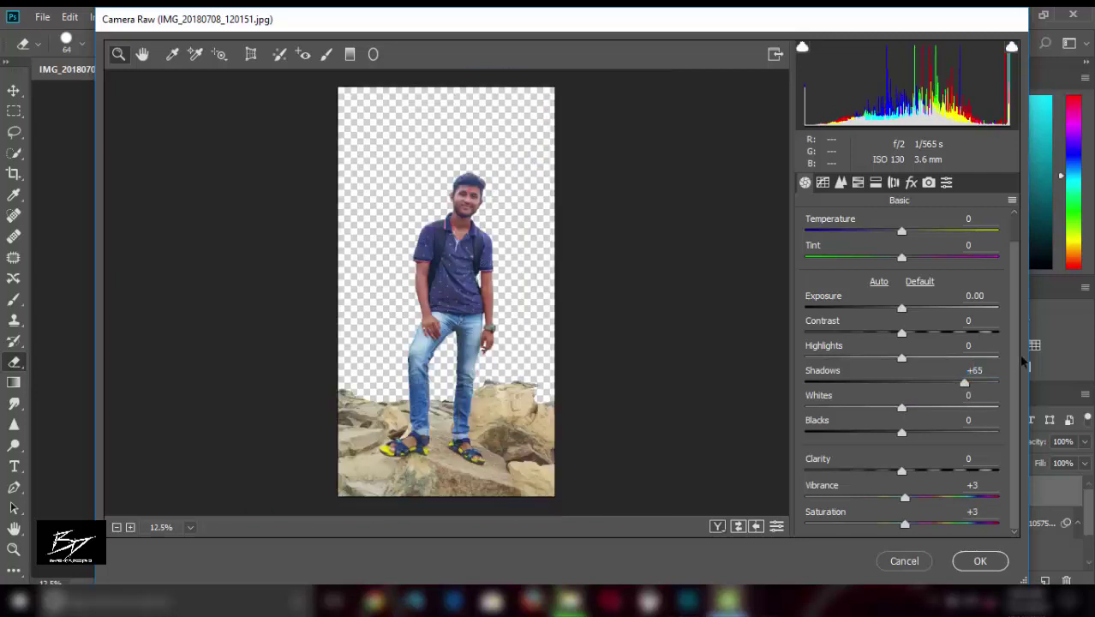
left_click_drag(977, 384, 971, 391)
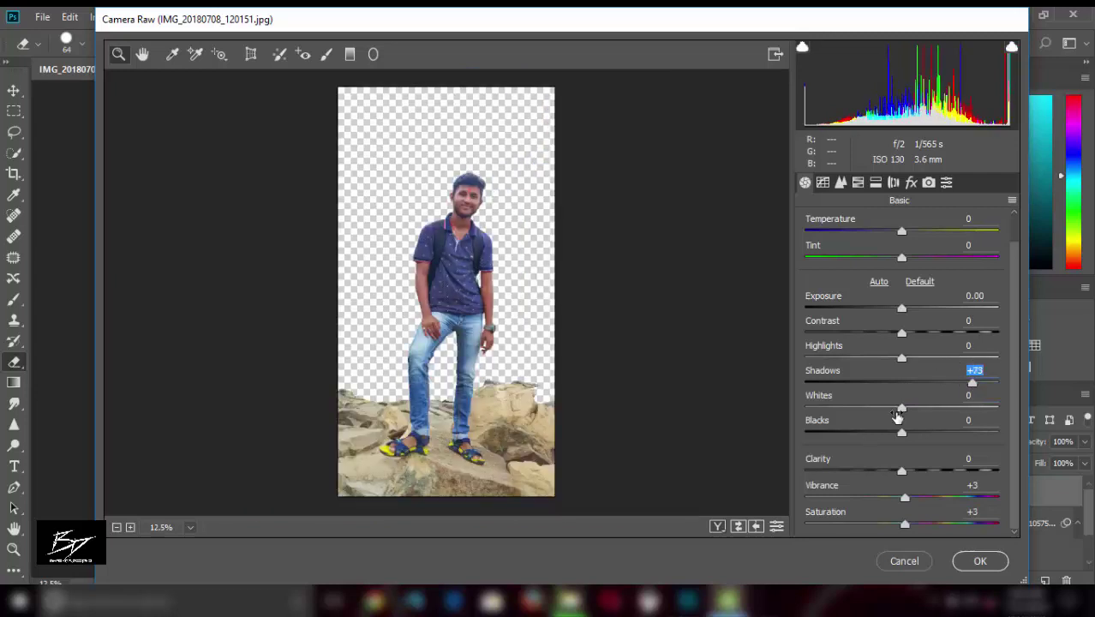
left_click_drag(897, 416, 874, 413)
left_click_drag(905, 368, 918, 371)
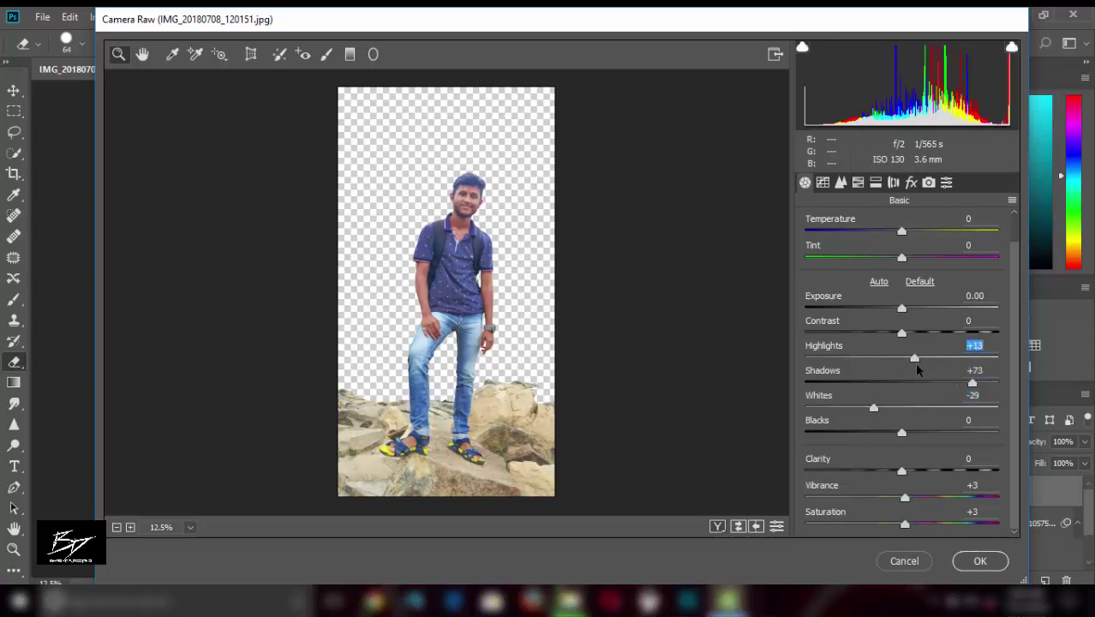
left_click_drag(902, 332, 910, 329)
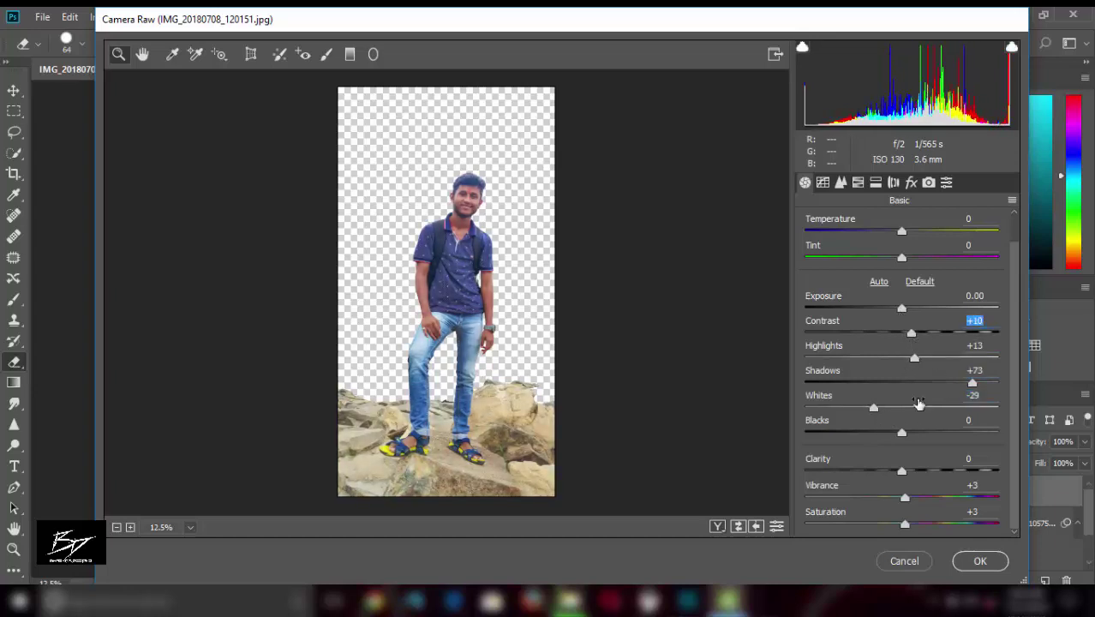
left_click_drag(902, 470, 911, 471)
left_click_drag(901, 231, 894, 233)
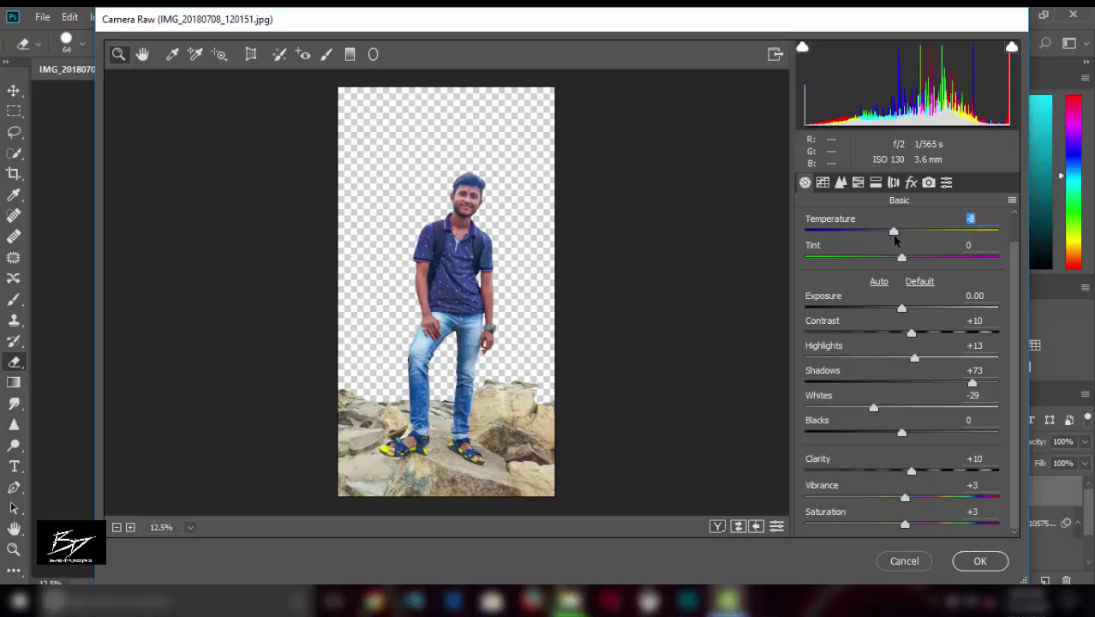
Step: Brighten the tone curve lights, reduce luminance noise and sharpen with amount 31
left_click(823, 182)
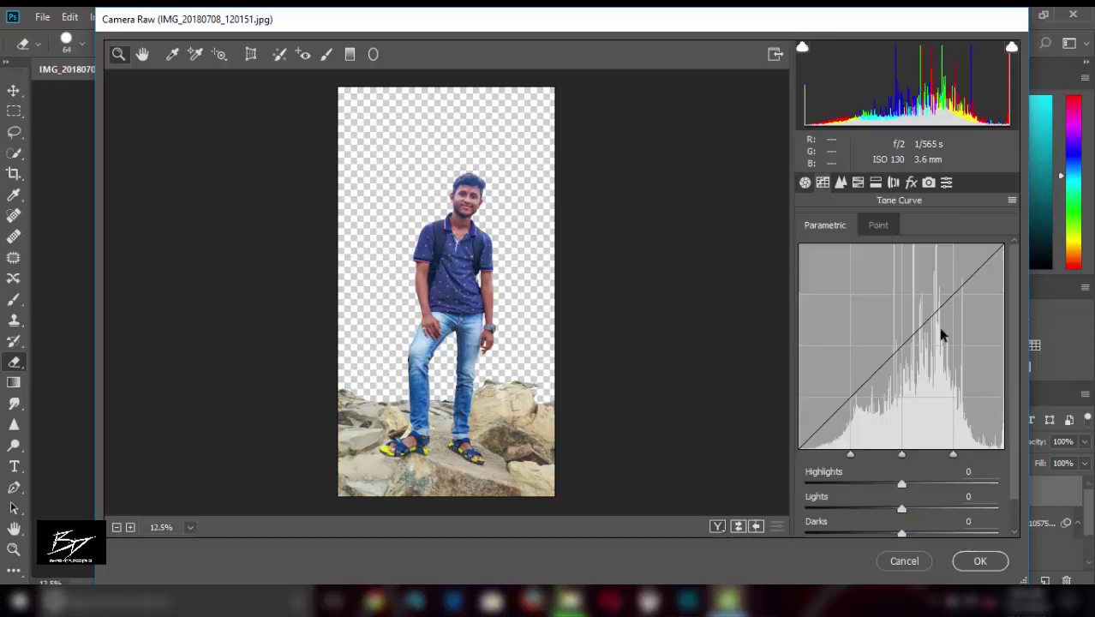
left_click_drag(901, 511, 941, 511)
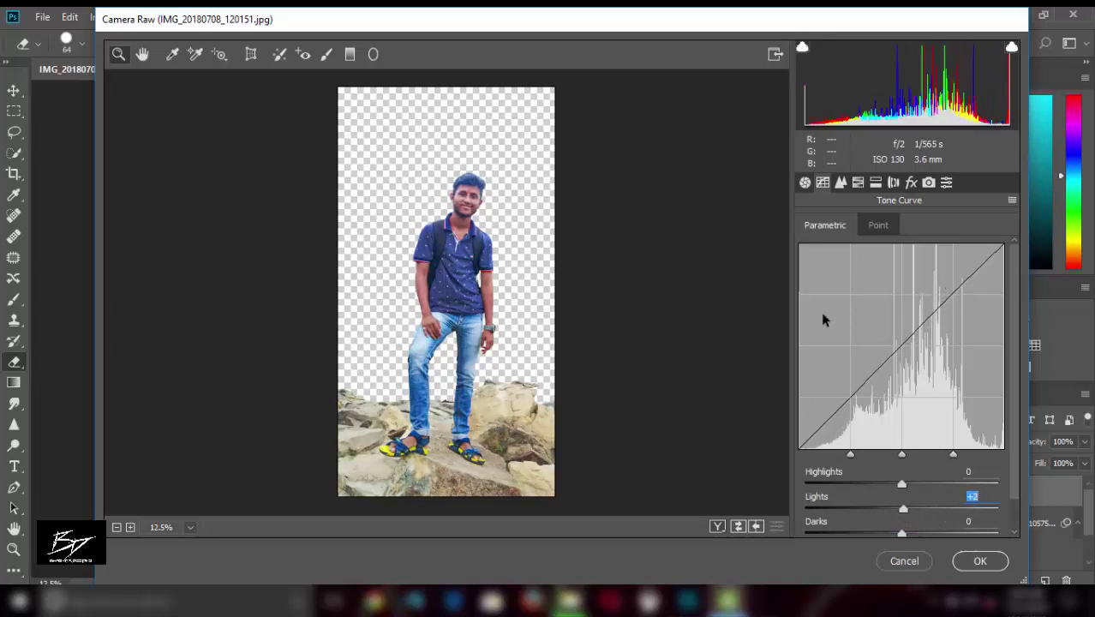
left_click(841, 182)
left_click_drag(805, 381, 834, 382)
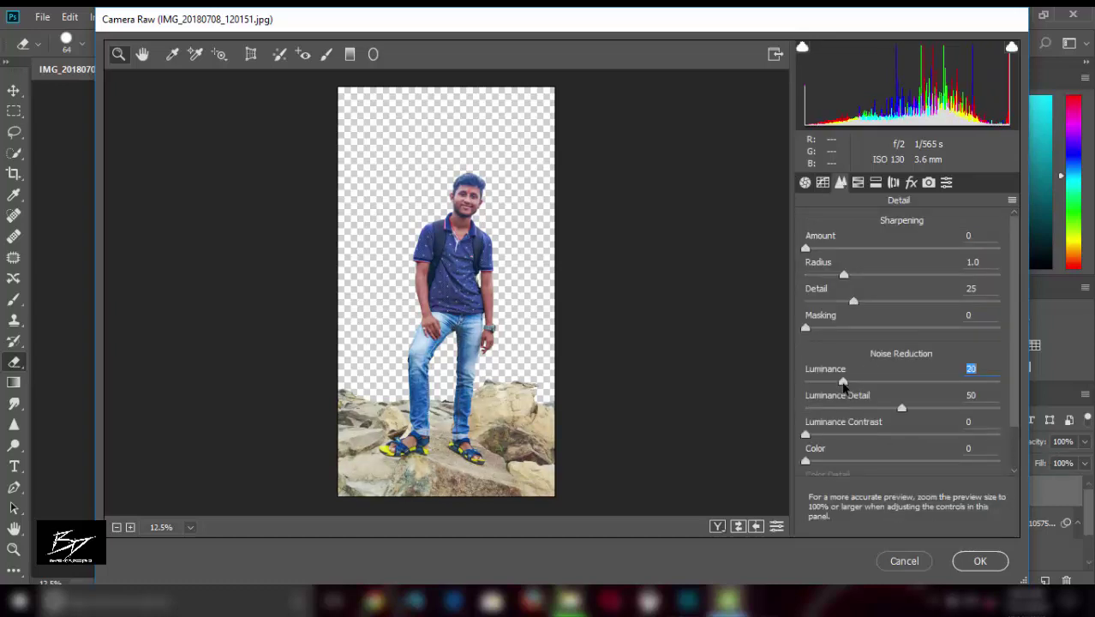
left_click_drag(805, 247, 845, 248)
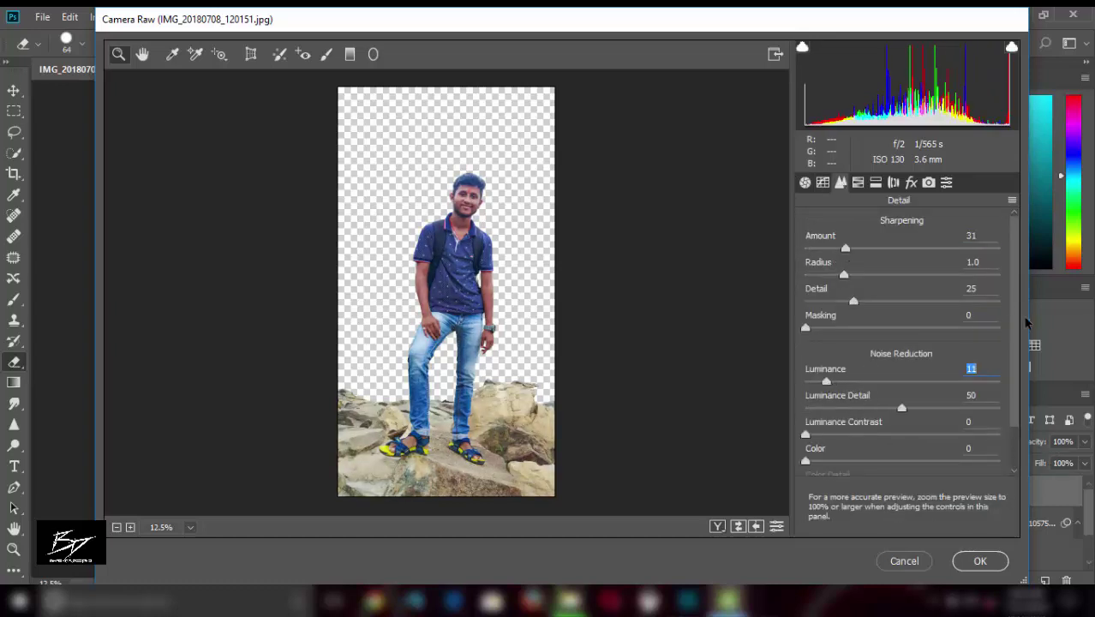
scroll(908, 385, "down", 2)
Step: Brighten orange and blue luminance; desaturate Yellows -100, Oranges -12, Greens -88
left_click(858, 182)
left_click_drag(906, 334, 920, 334)
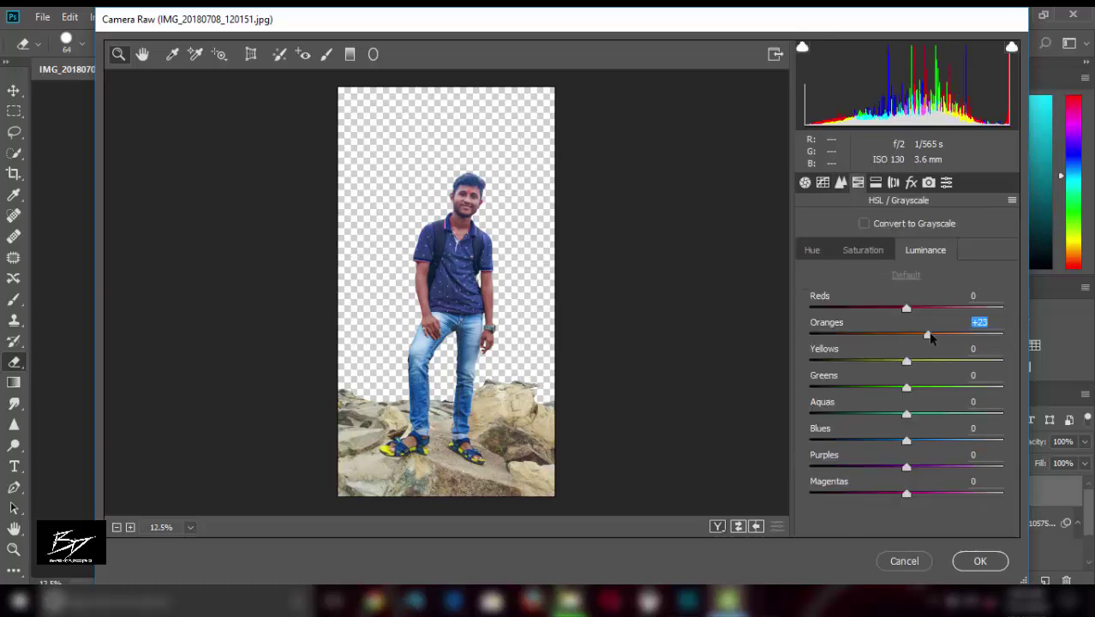
left_click_drag(906, 441, 914, 440)
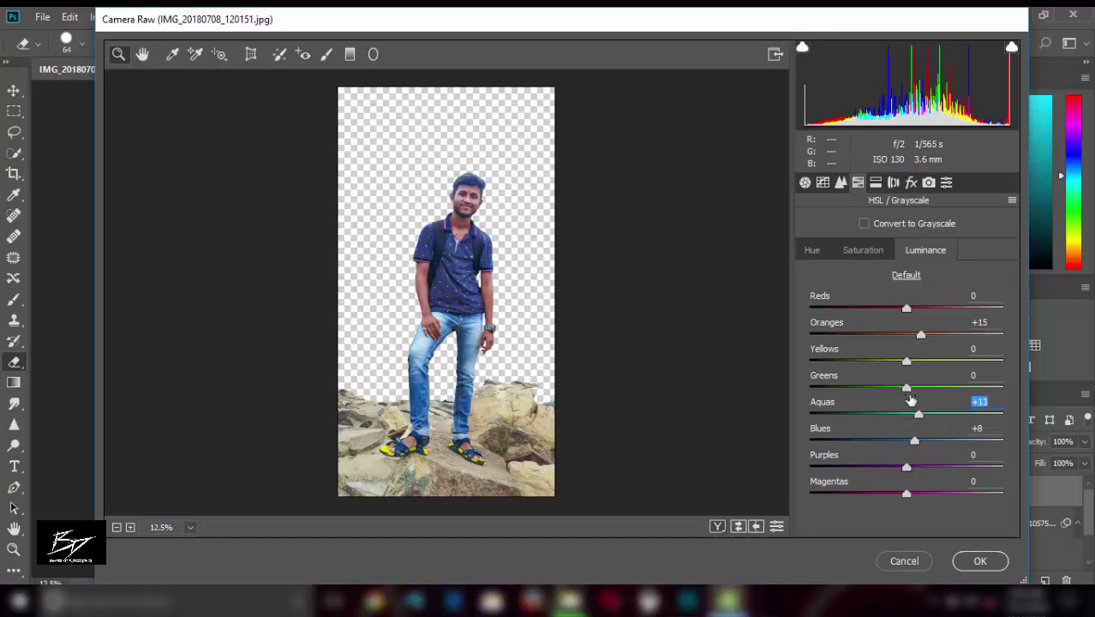
left_click(859, 252)
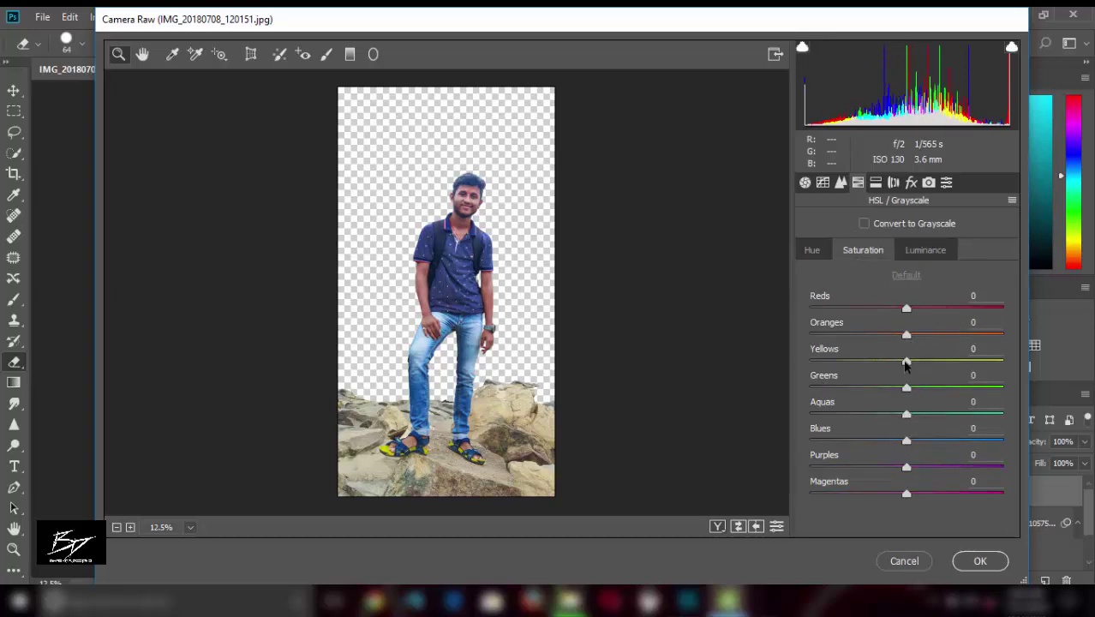
left_click_drag(906, 360, 814, 360)
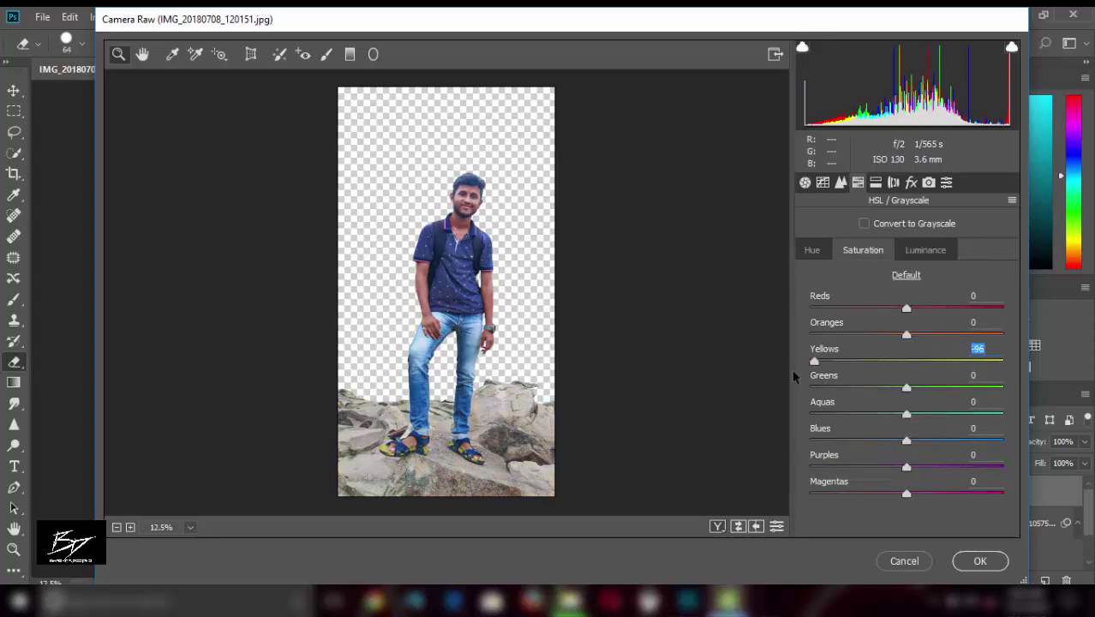
mouse_move(906, 334)
left_mouse_down()
mouse_move(949, 336)
mouse_move(895, 335)
left_mouse_up()
left_click_drag(907, 388, 821, 388)
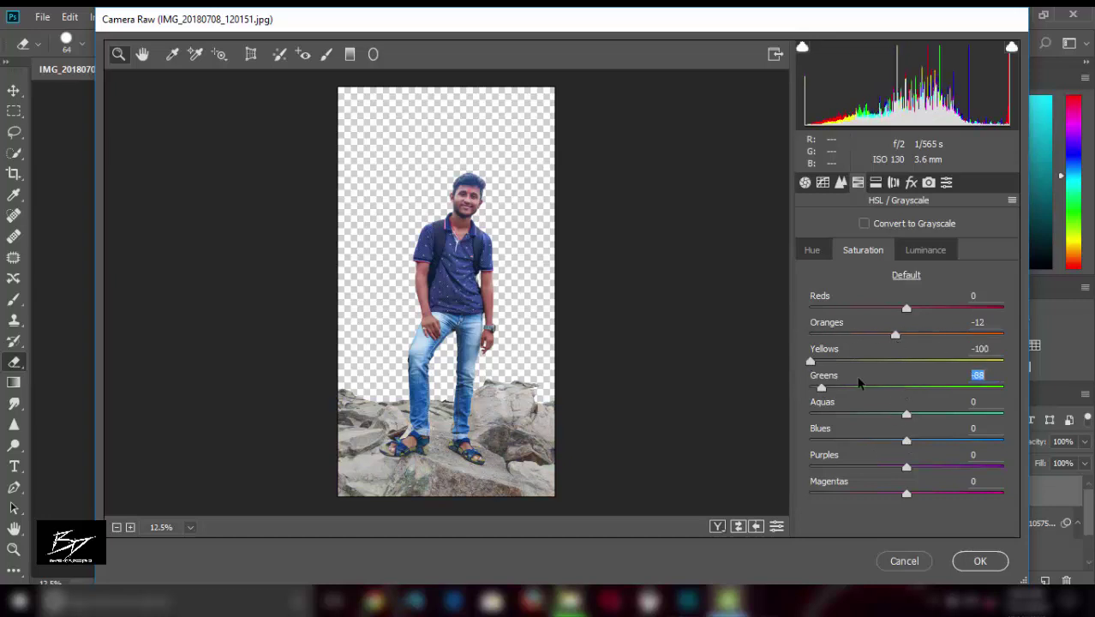
Step: Reset the blues hue, set Calibration Blue Primary Hue -18, and apply the grade
left_click(811, 249)
mouse_move(906, 440)
left_mouse_down()
mouse_move(855, 439)
mouse_move(919, 440)
mouse_move(948, 409)
mouse_move(850, 388)
left_mouse_up()
double_click(915, 440)
left_click(875, 182)
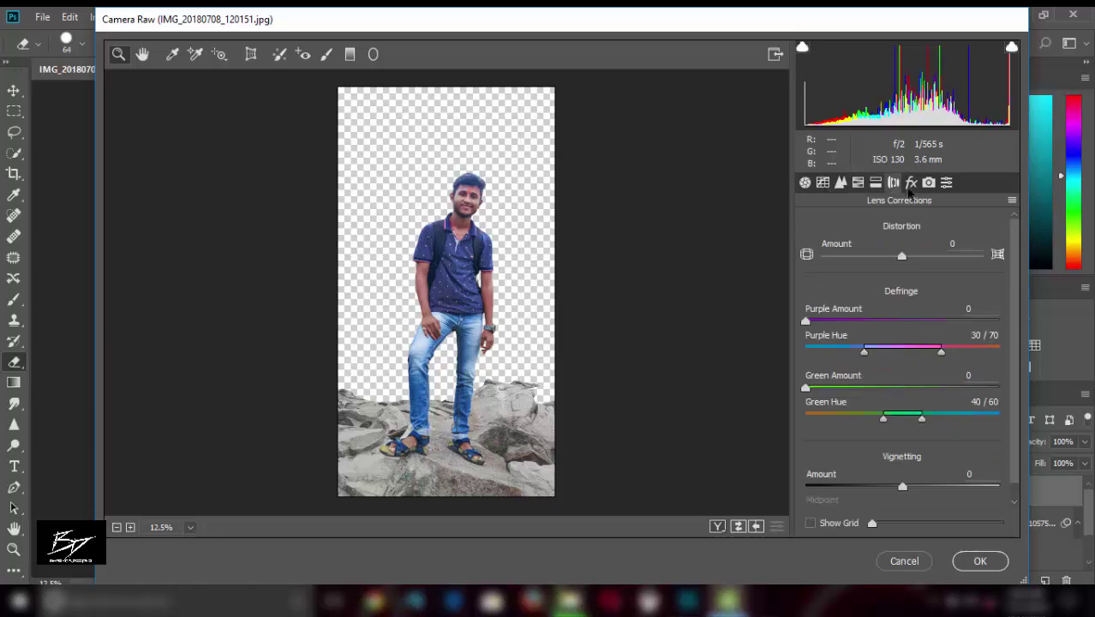
left_click(911, 182)
left_click(928, 182)
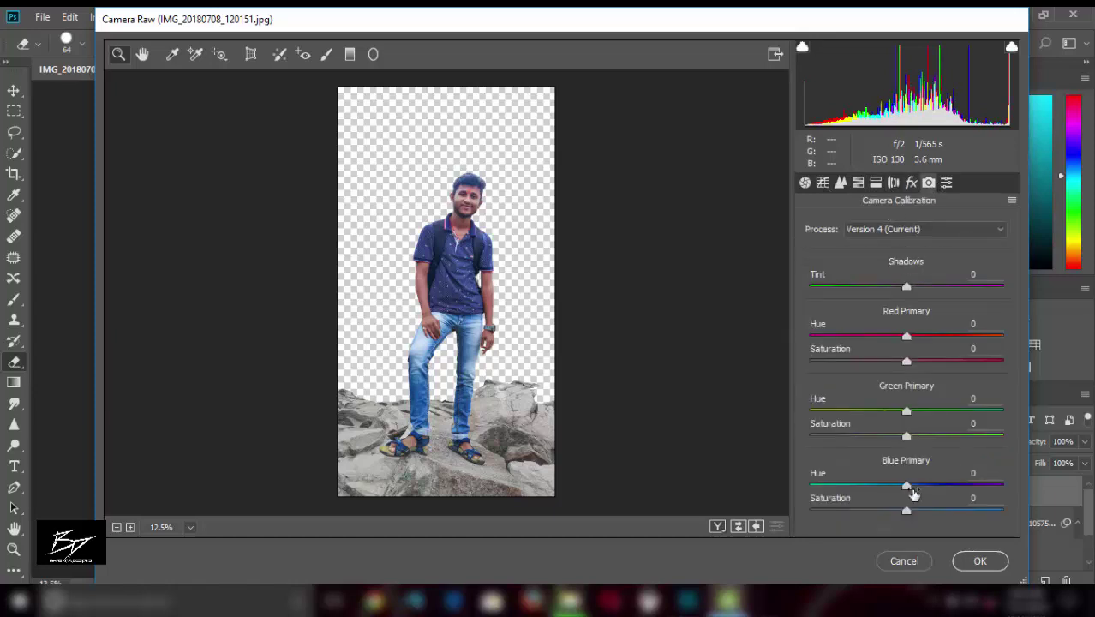
mouse_move(906, 486)
left_mouse_down()
mouse_move(948, 485)
mouse_move(888, 490)
mouse_move(901, 486)
mouse_move(909, 510)
left_mouse_up()
left_click(978, 561)
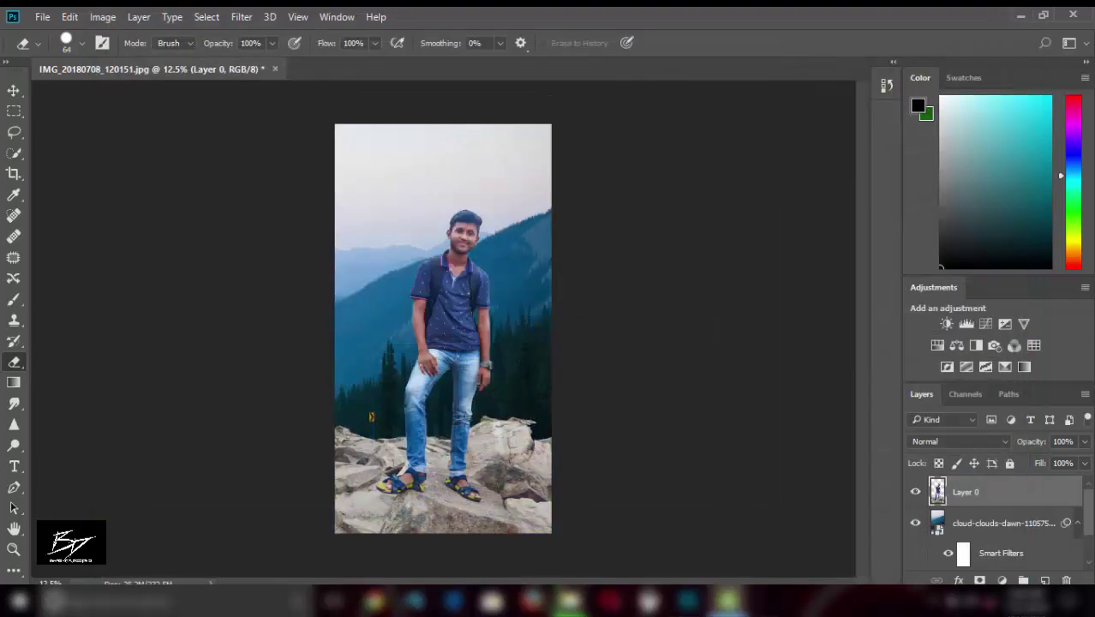
Step: Try the Camera Raw filter again and dismiss the out-of-memory error
key("ctrl+plus")
key("ctrl+plus")
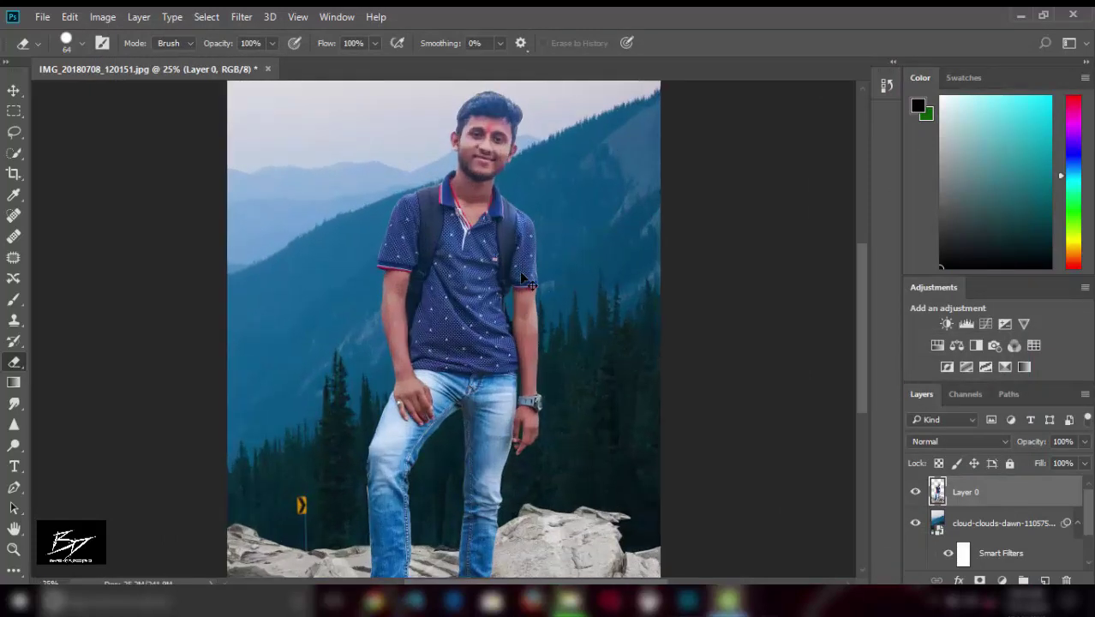
key("ctrl+minus")
key("ctrl+minus")
key("ctrl+plus")
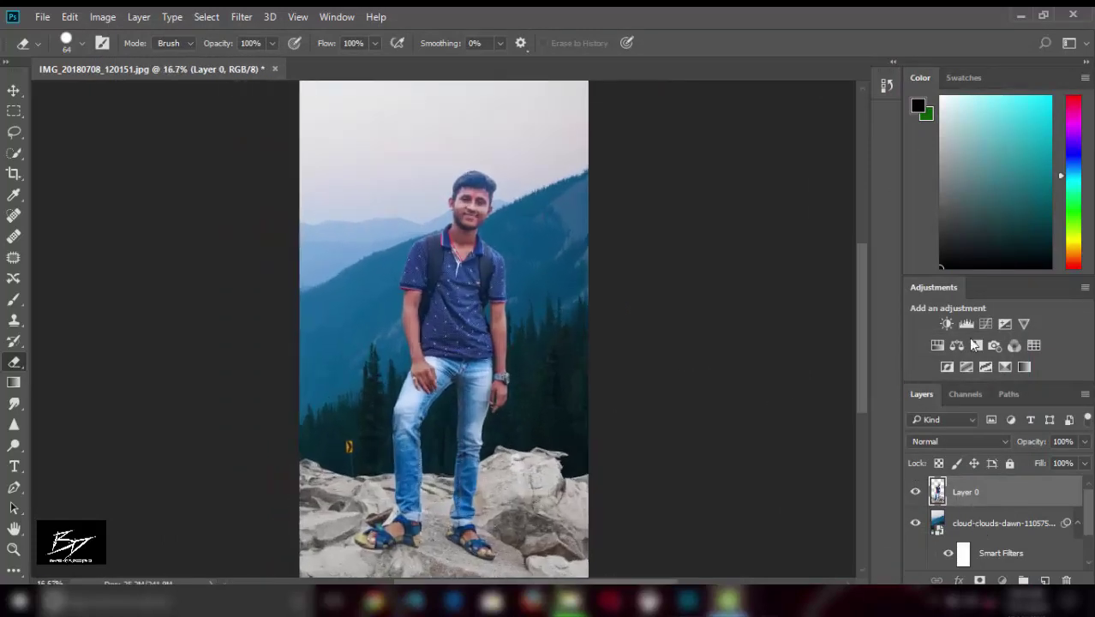
key("alt+bracketleft")
left_click(242, 17)
left_click(305, 109)
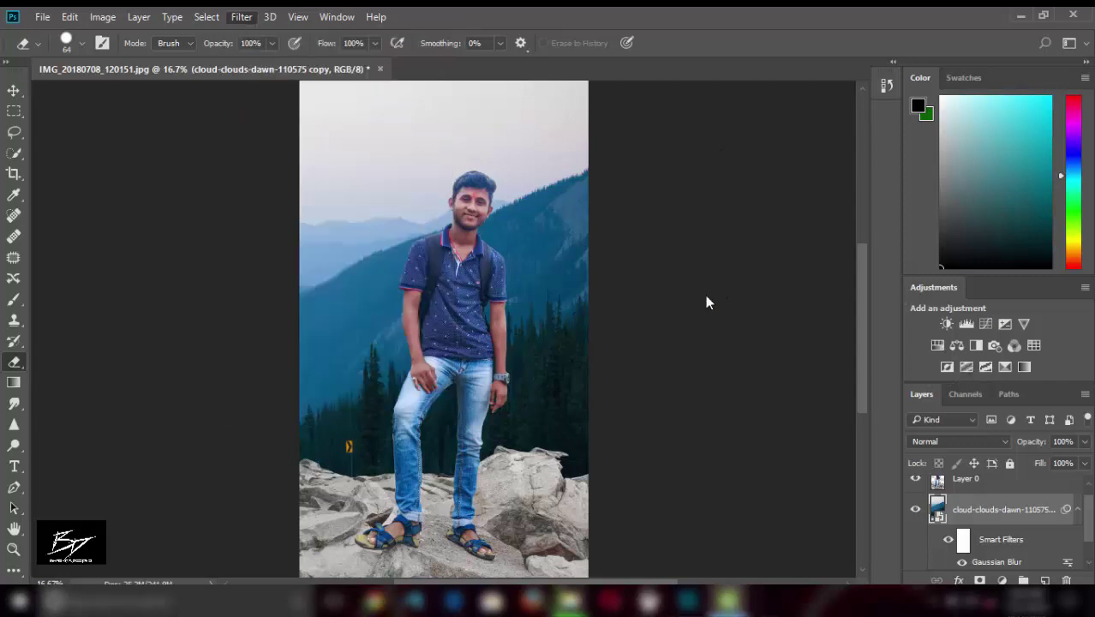
left_click(562, 254)
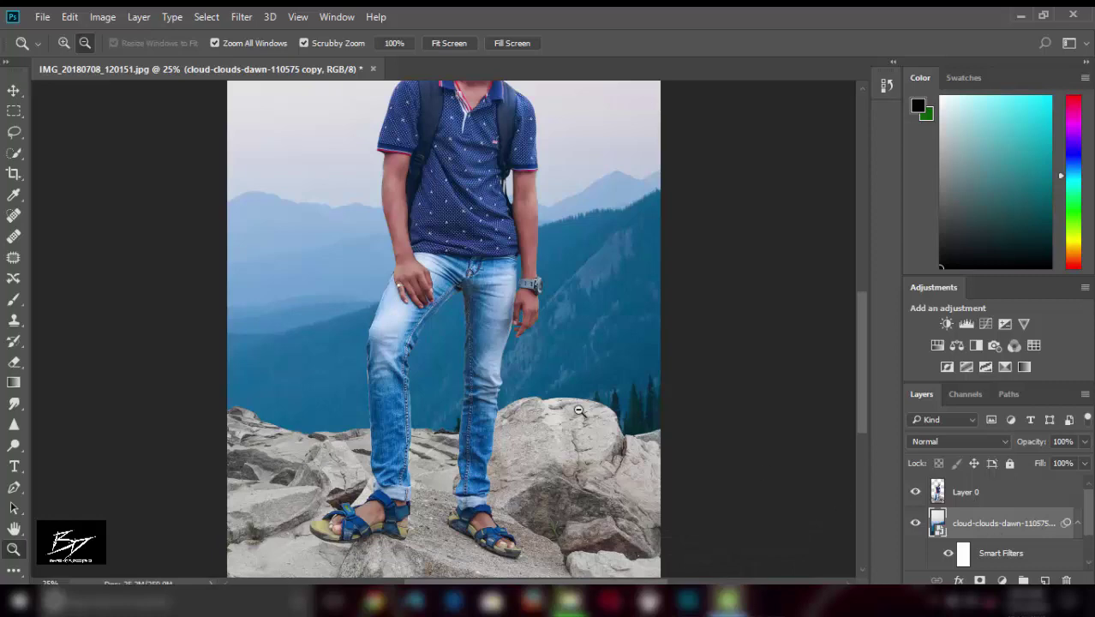
Step: Fit the photo in view and duplicate Layer 0 into Layer 0 copy
left_click(730, 413)
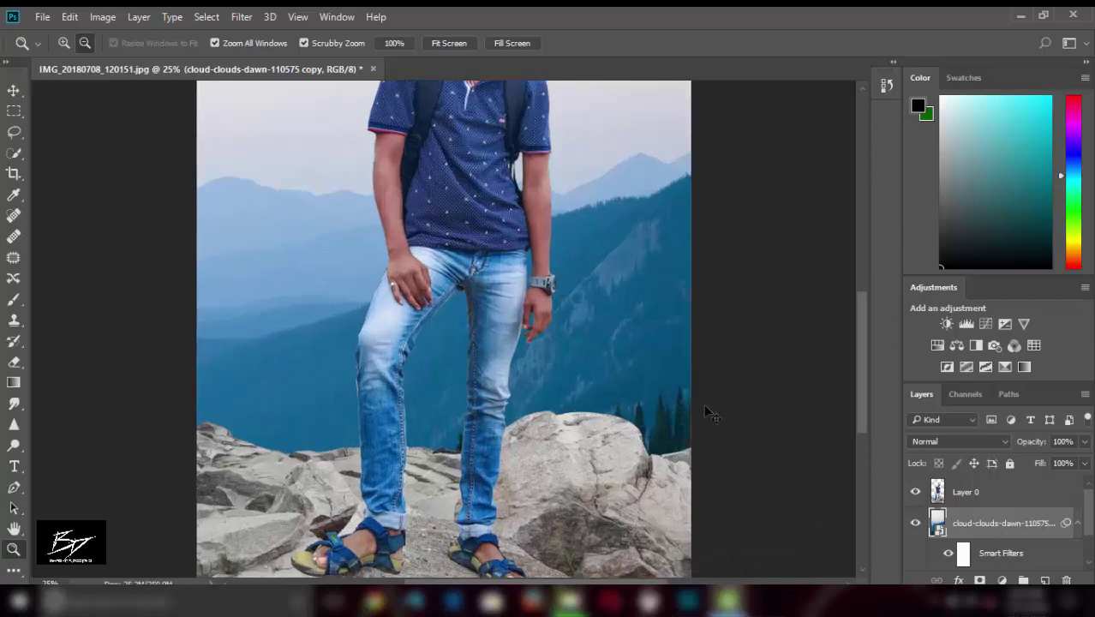
left_click(599, 470, "alt")
left_click(724, 440)
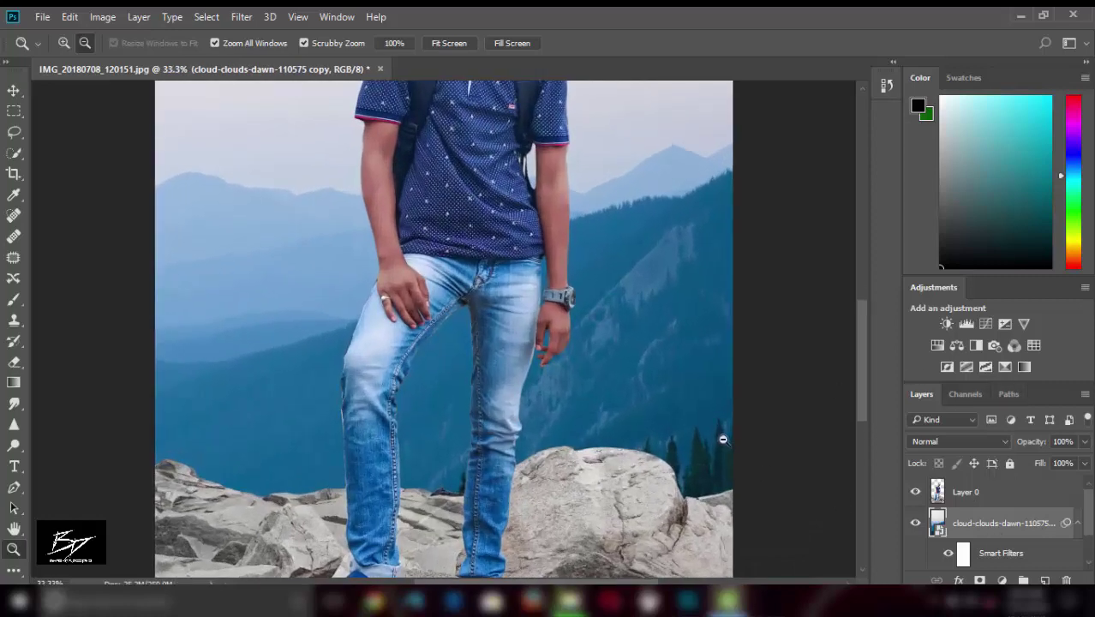
left_click(853, 425, "alt")
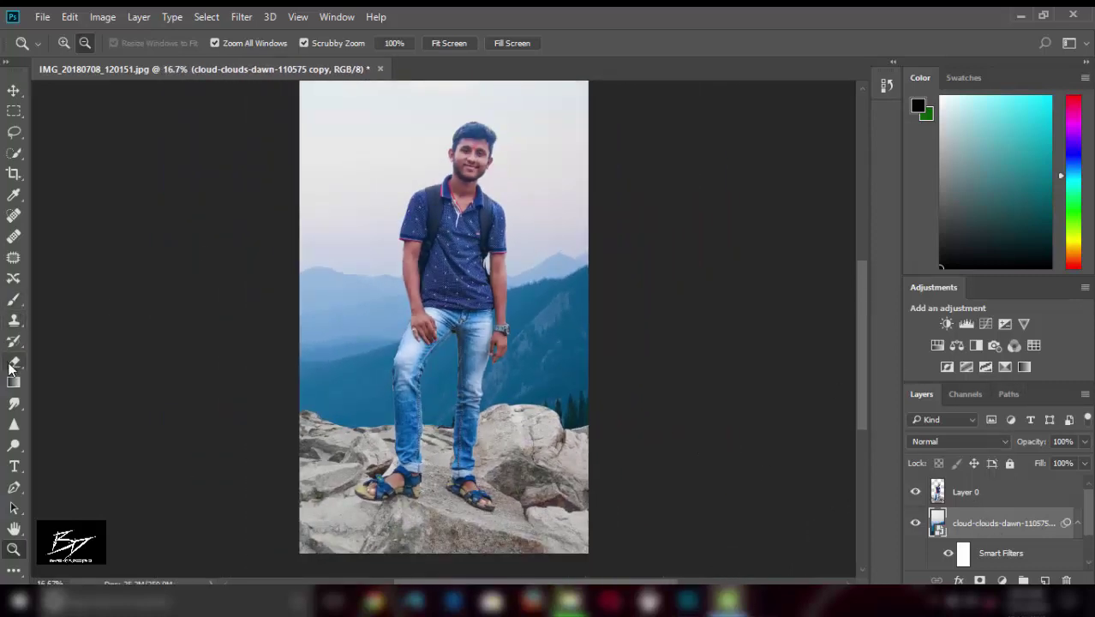
left_click(994, 496)
key("ctrl+j")
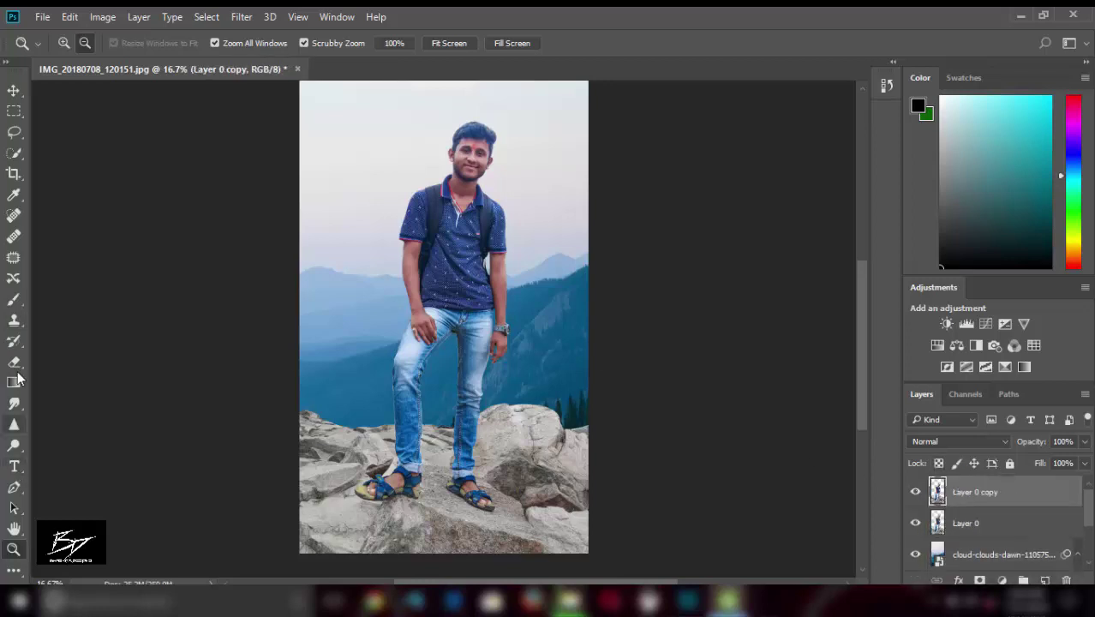
Step: Marquee-select the rocks and cool them to Temperature about -20 in Camera Raw
left_click(13, 111)
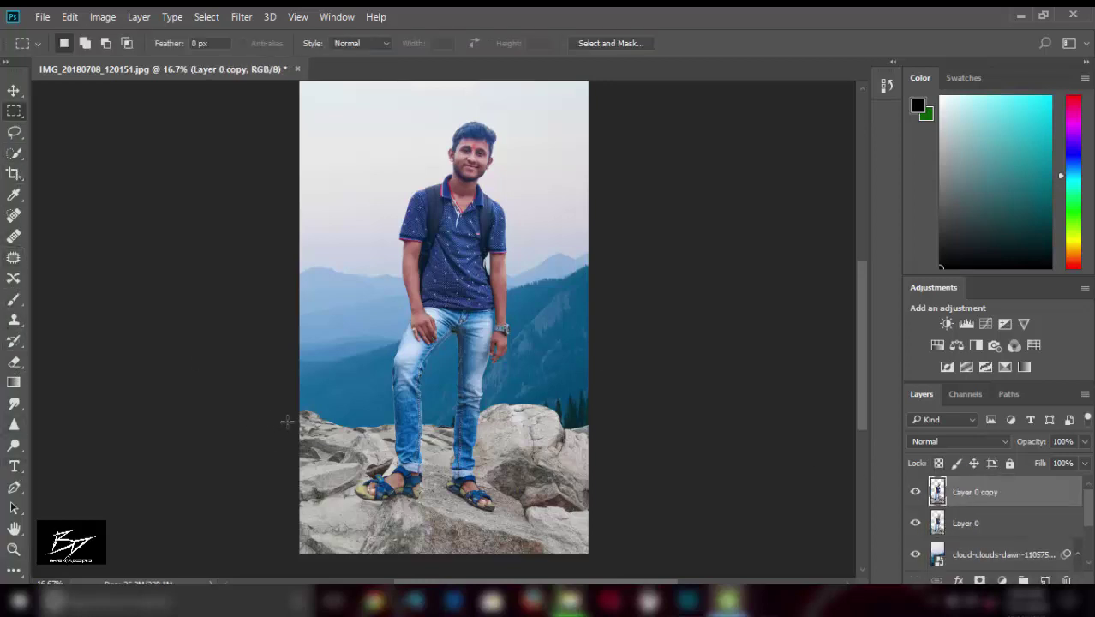
left_click_drag(288, 420, 651, 509)
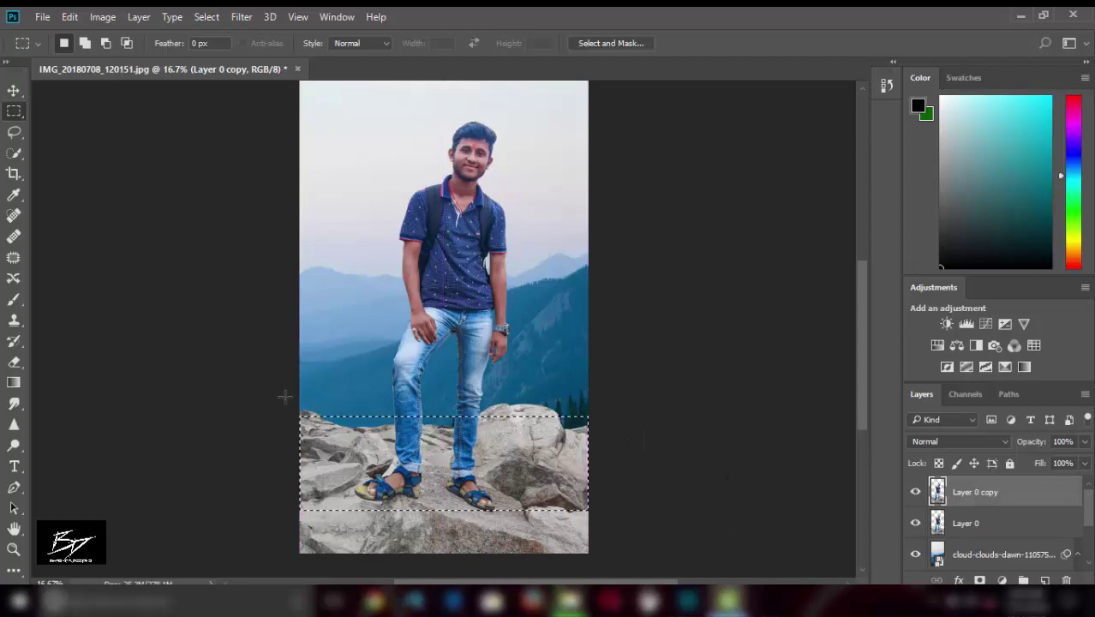
left_click_drag(292, 399, 664, 548)
left_click(242, 17)
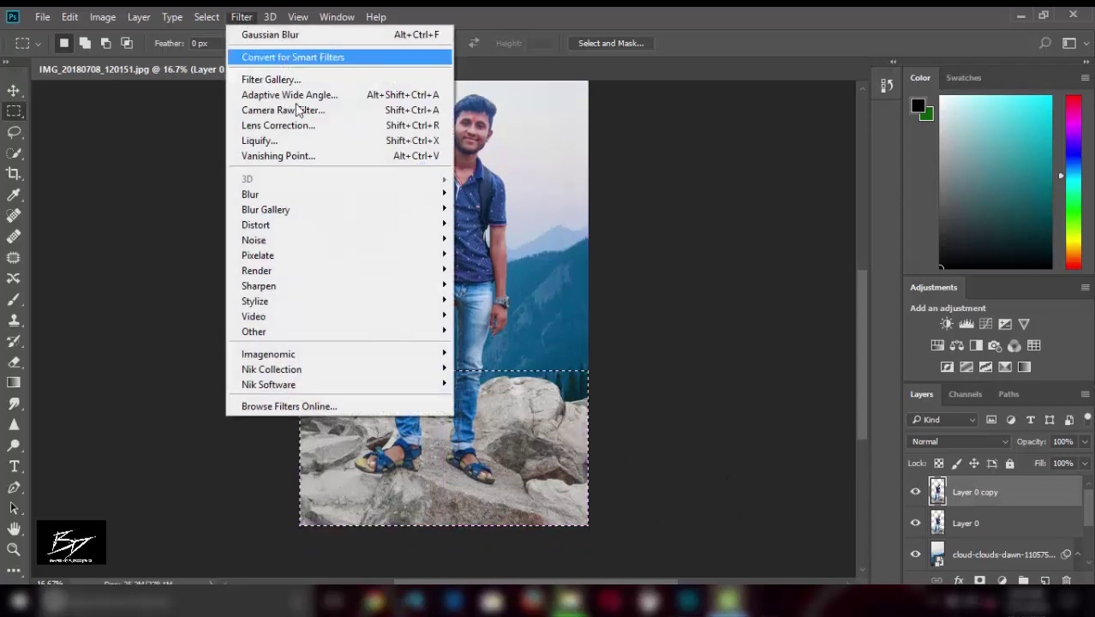
left_click(278, 110)
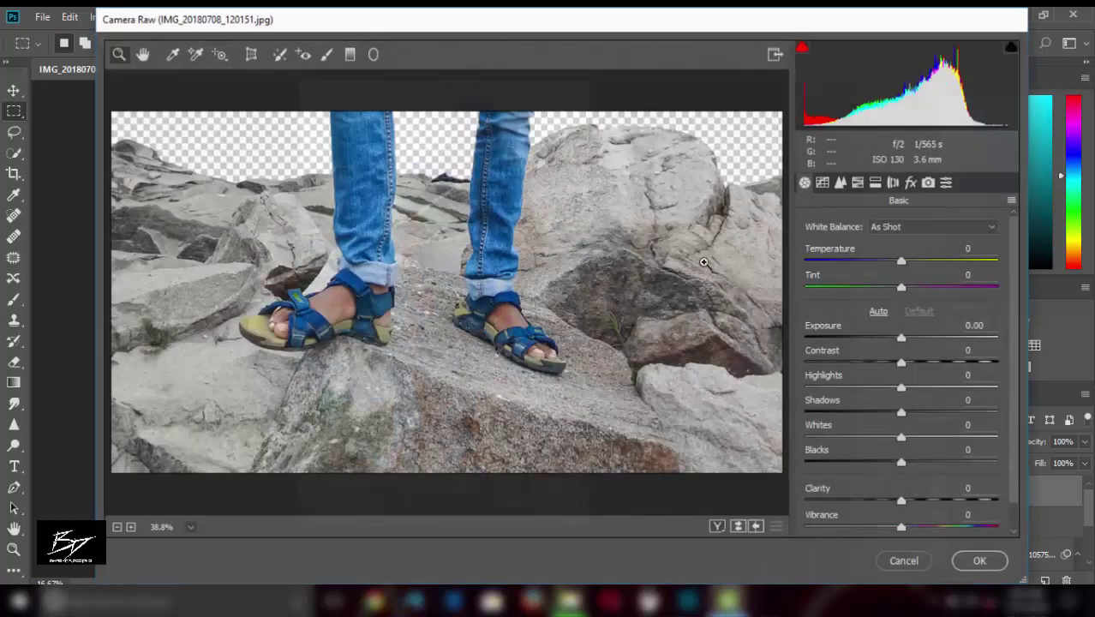
mouse_move(903, 262)
left_mouse_down()
mouse_move(880, 263)
mouse_move(884, 273)
left_mouse_up()
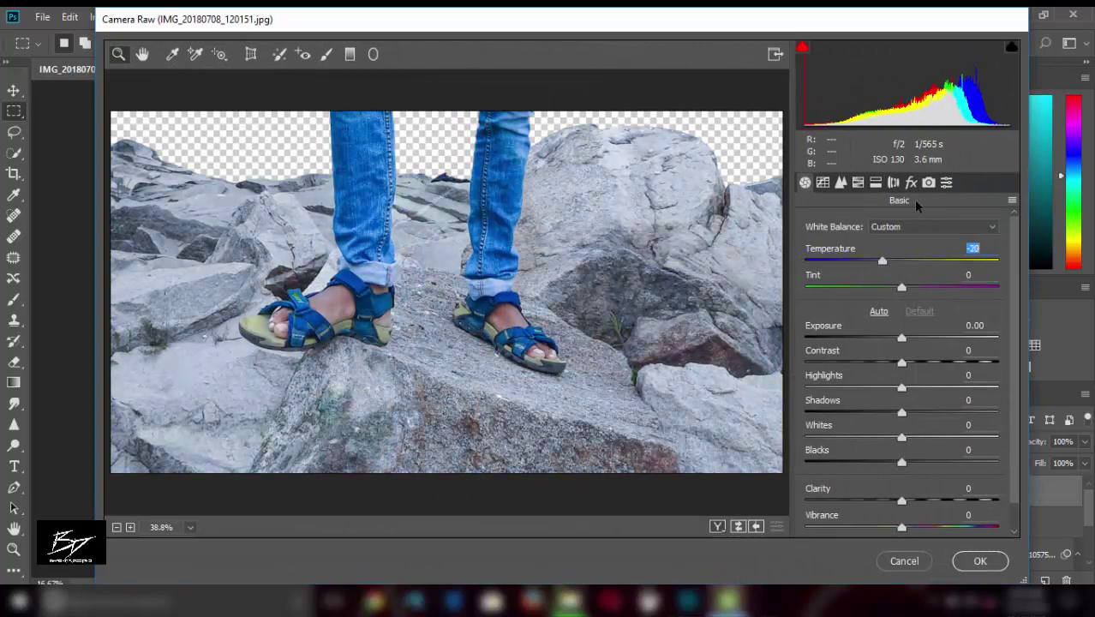
key("Return")
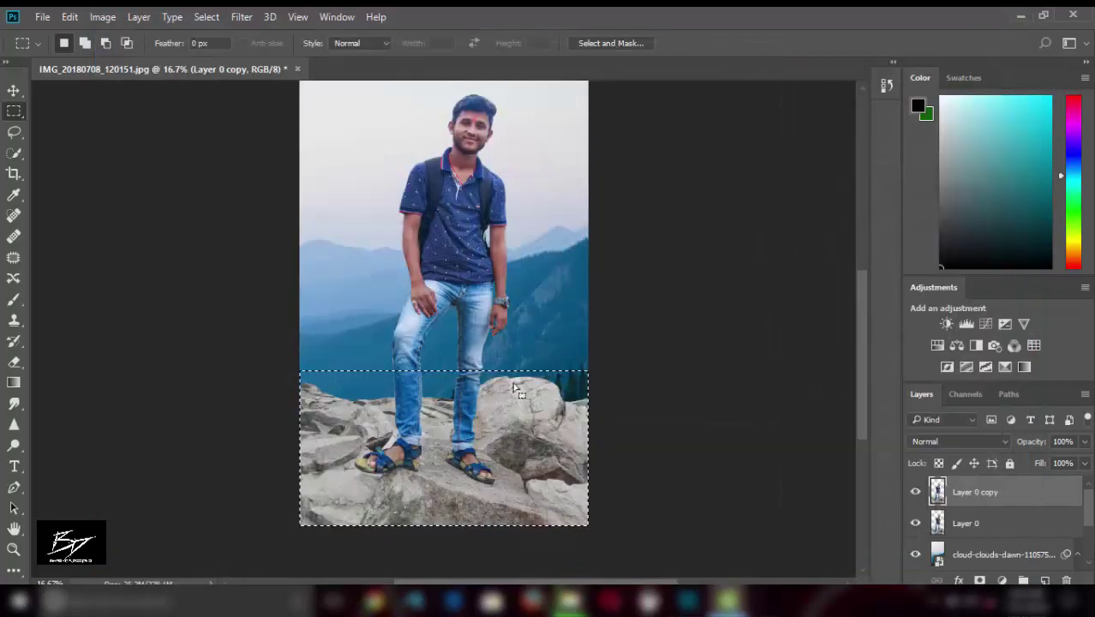
left_click(210, 18)
Step: Erase Layer 0 copy over the sandal soles to restore their yellow colour
left_click(432, 283)
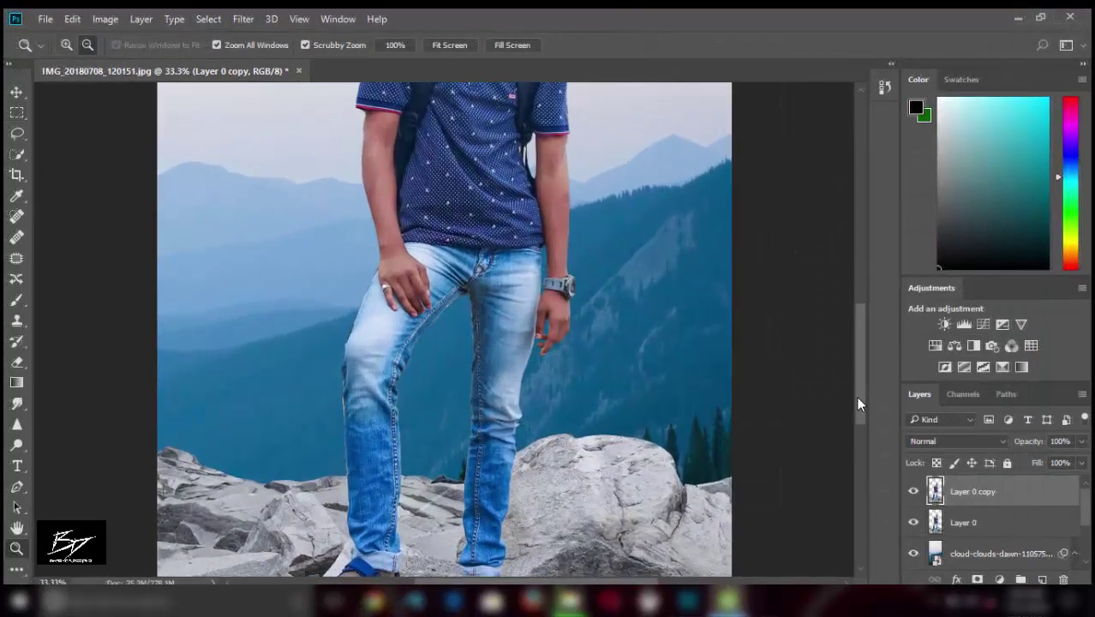
left_click_drag(855, 396, 857, 448)
left_click(291, 352)
key("e")
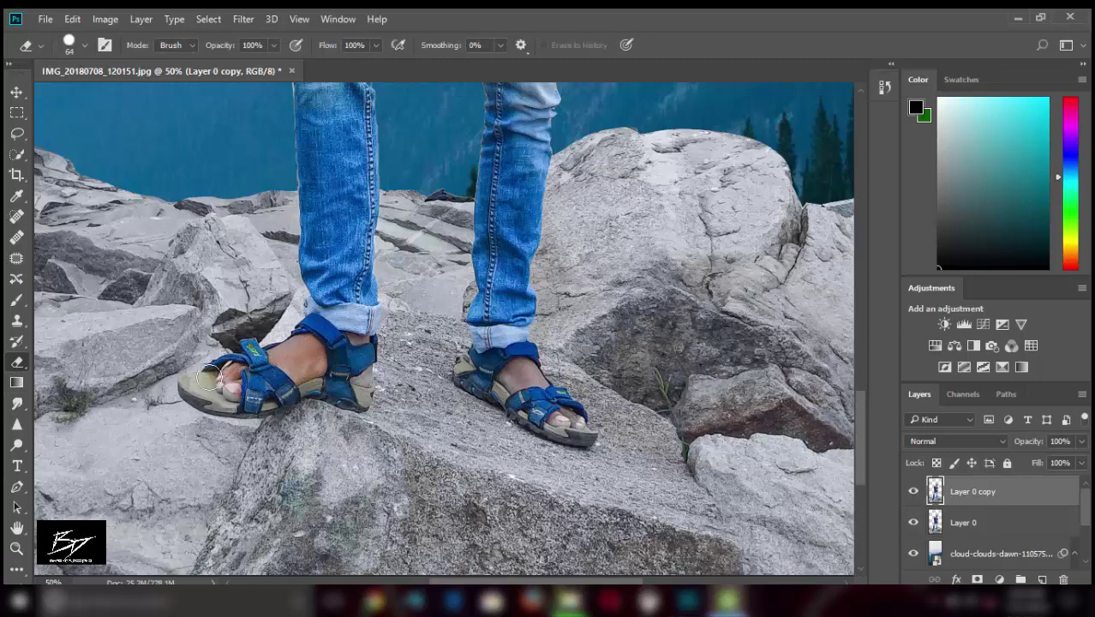
left_click_drag(215, 368, 254, 384)
left_click_drag(203, 375, 226, 405)
key("ctrl+minus")
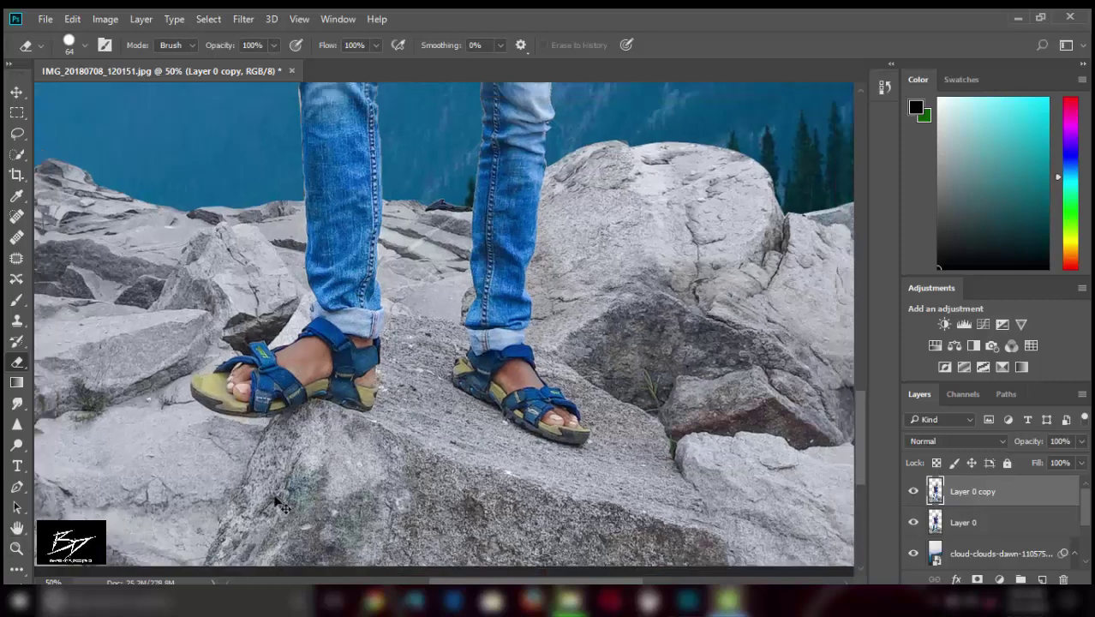
key("ctrl+minus")
key("ctrl+minus")
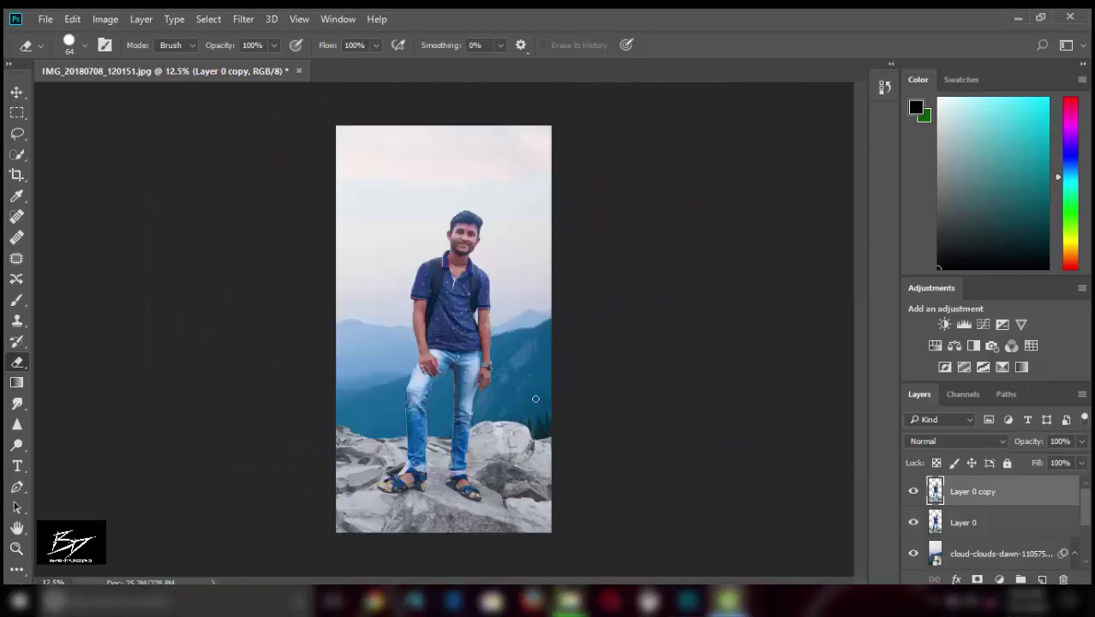
key("ctrl+plus")
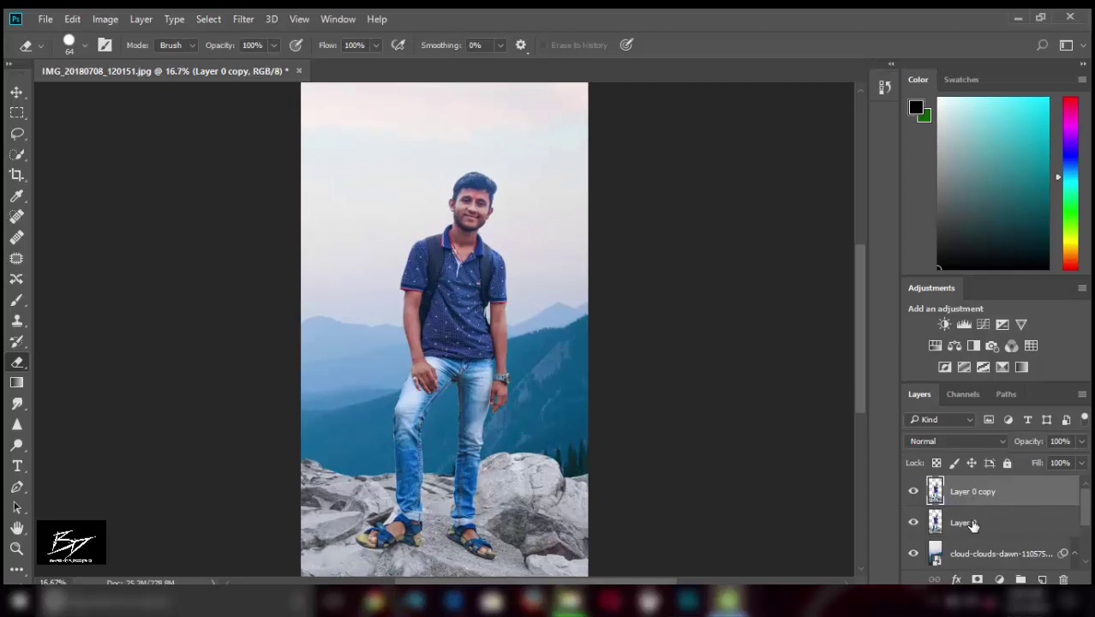
Step: Compare the layers by toggling the person and blurred cloud layers' visibility
right_click(972, 525)
left_click(776, 477)
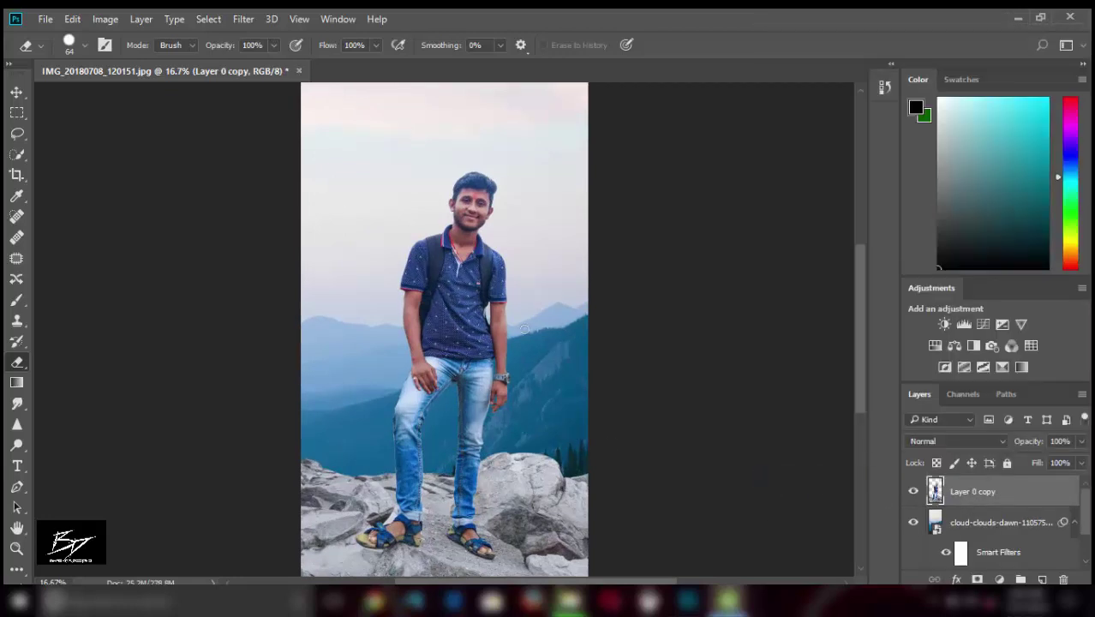
left_click(912, 493)
scroll(1084, 510, "down", 2)
right_click(970, 490)
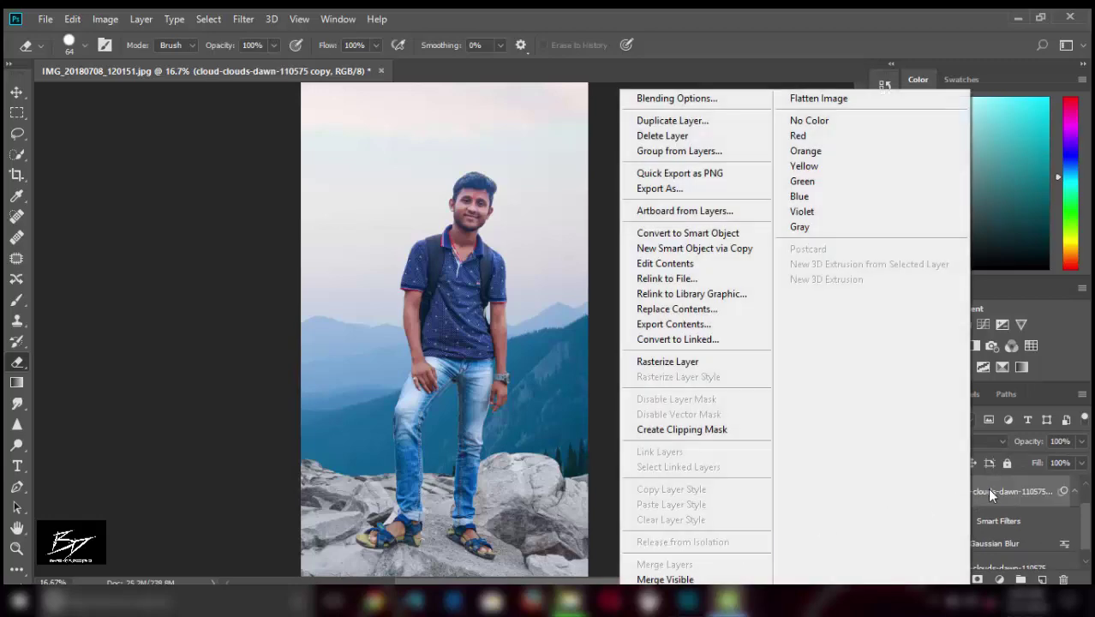
left_click(913, 492)
left_click(913, 492)
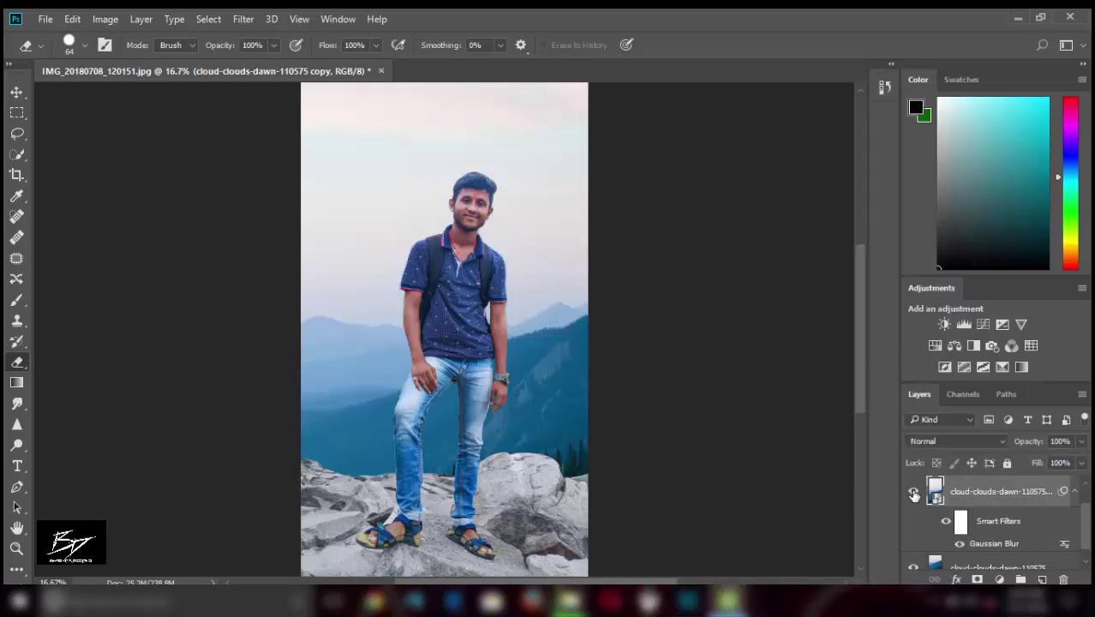
right_click(988, 499)
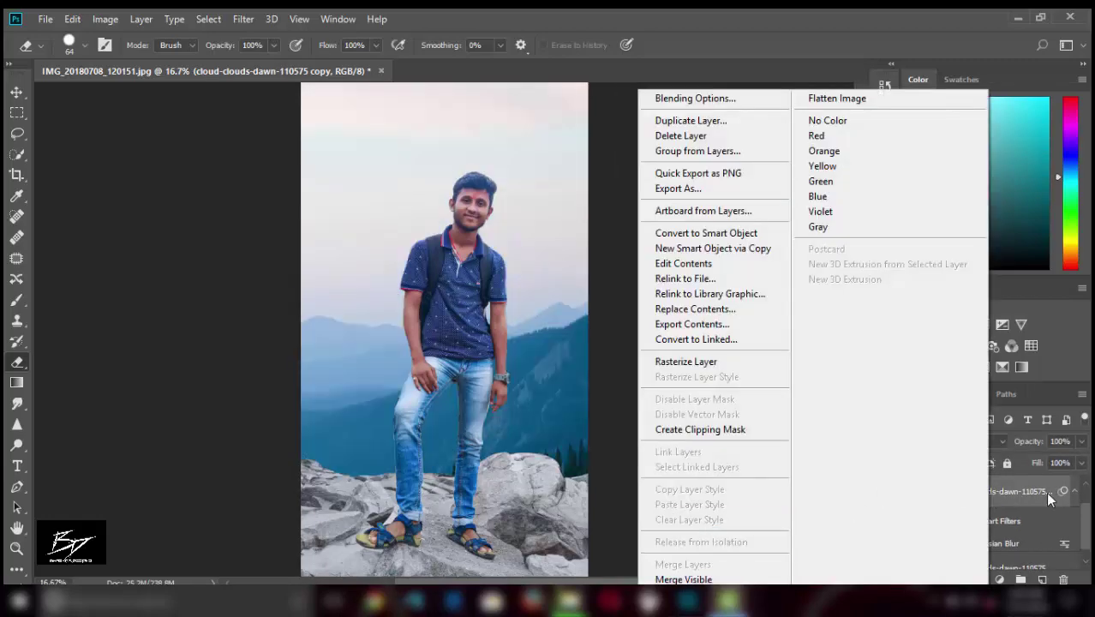
left_click(1047, 499)
Step: Delete the original unblurred cloud background layer
scroll(1028, 514, "down", 1)
left_click(1022, 557)
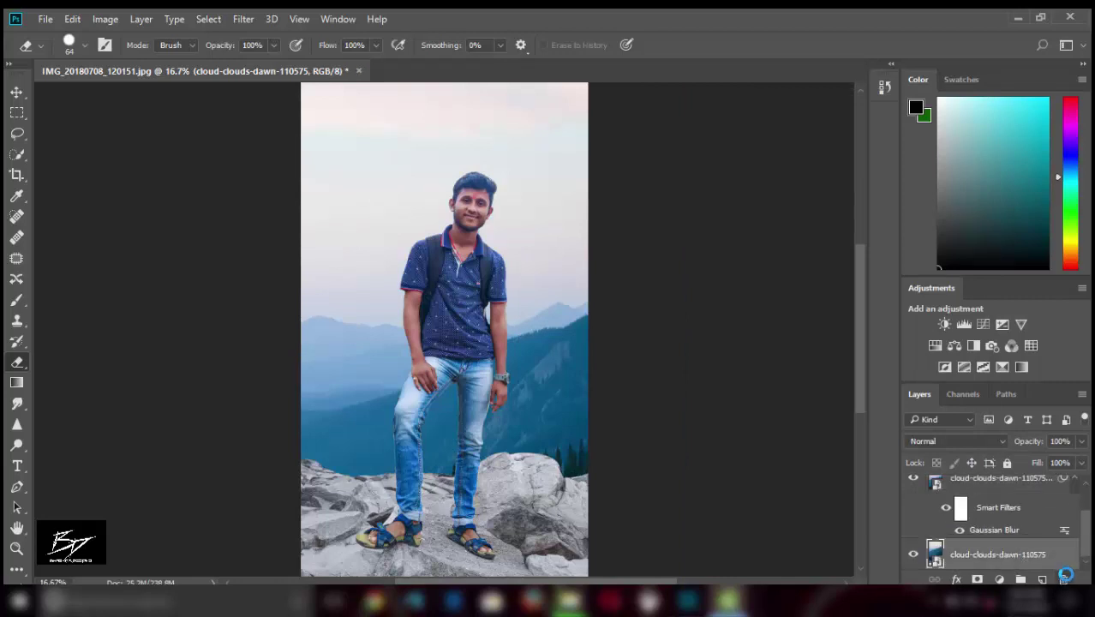
left_click(1065, 578)
left_click(491, 242)
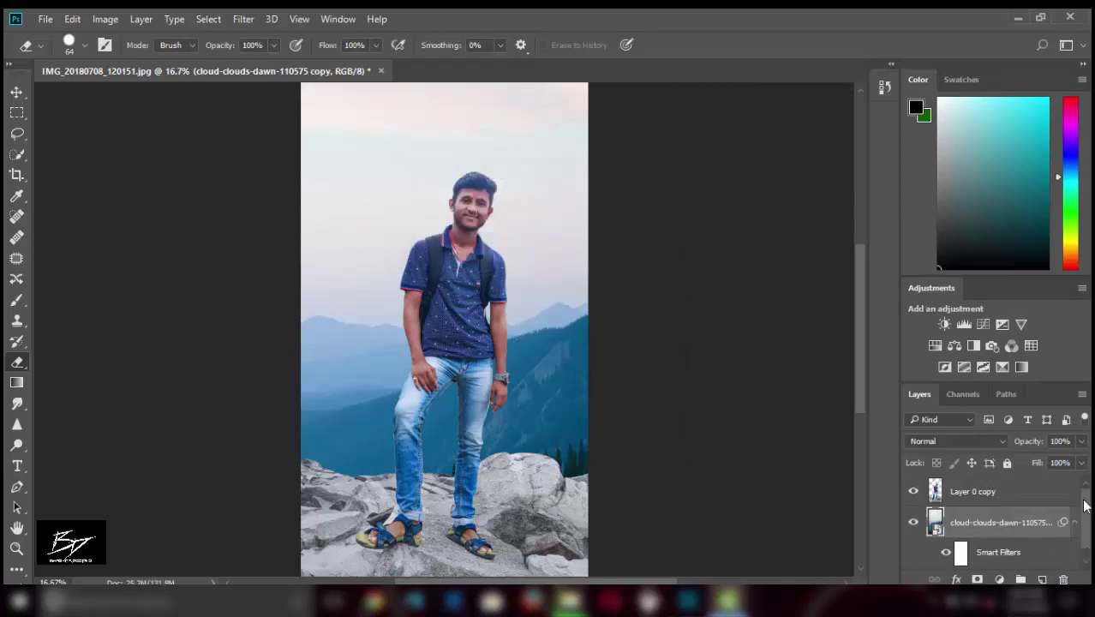
Step: Stamp all visible layers into a new Layer 1 above Layer 0 copy
key("alt+bracketright")
left_click(244, 19)
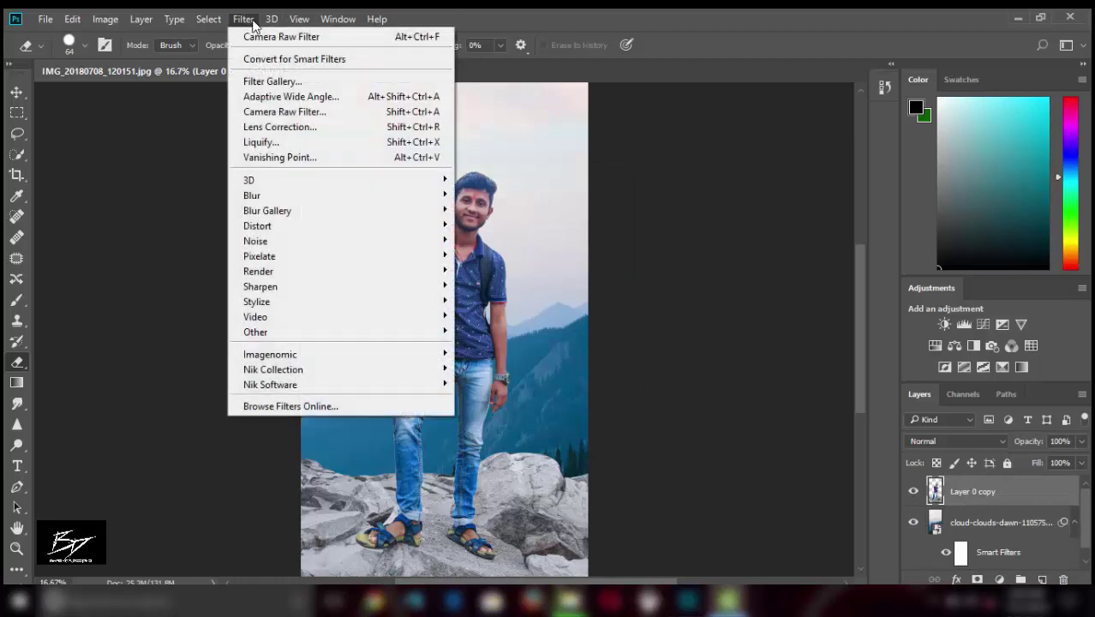
left_click(1024, 482)
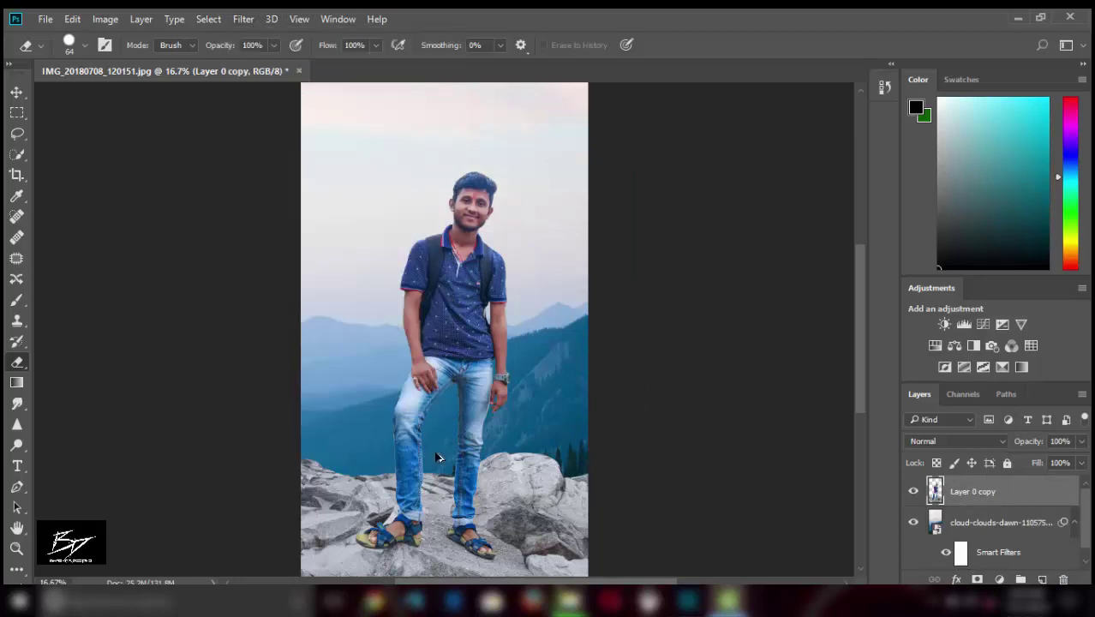
key("ctrl+shift+alt+e")
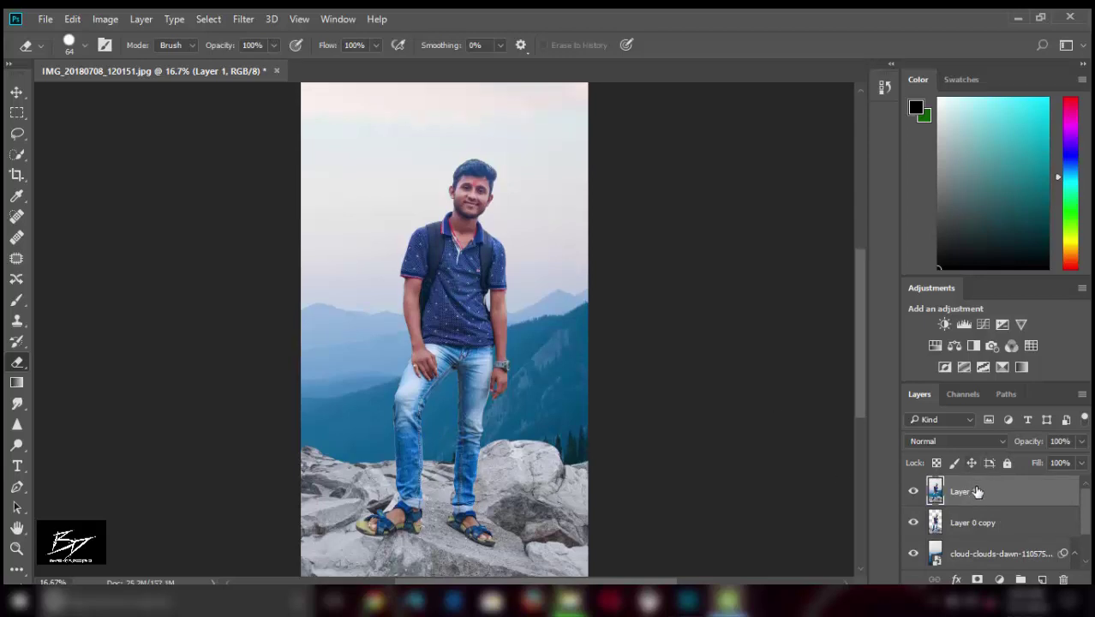
Step: Add Selective Color on the cloud layer with Blacks Yellow +22 and Black -7
left_click(994, 553)
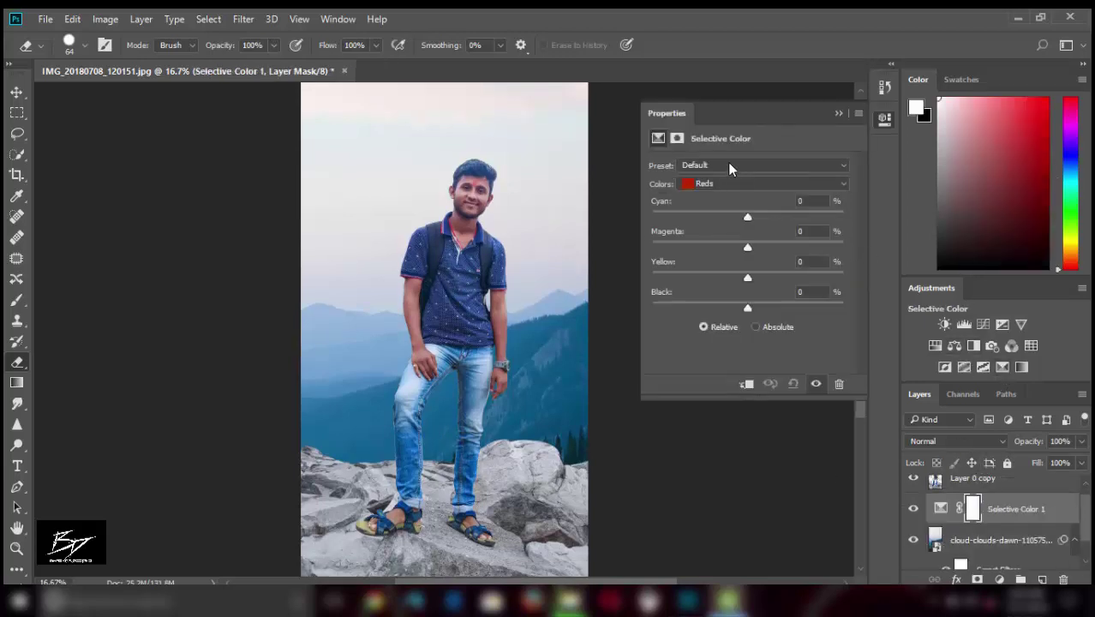
left_click(736, 183)
left_click(750, 305)
mouse_move(748, 309)
left_mouse_down()
mouse_move(732, 310)
mouse_move(766, 309)
mouse_move(738, 308)
left_mouse_up()
left_click(749, 277)
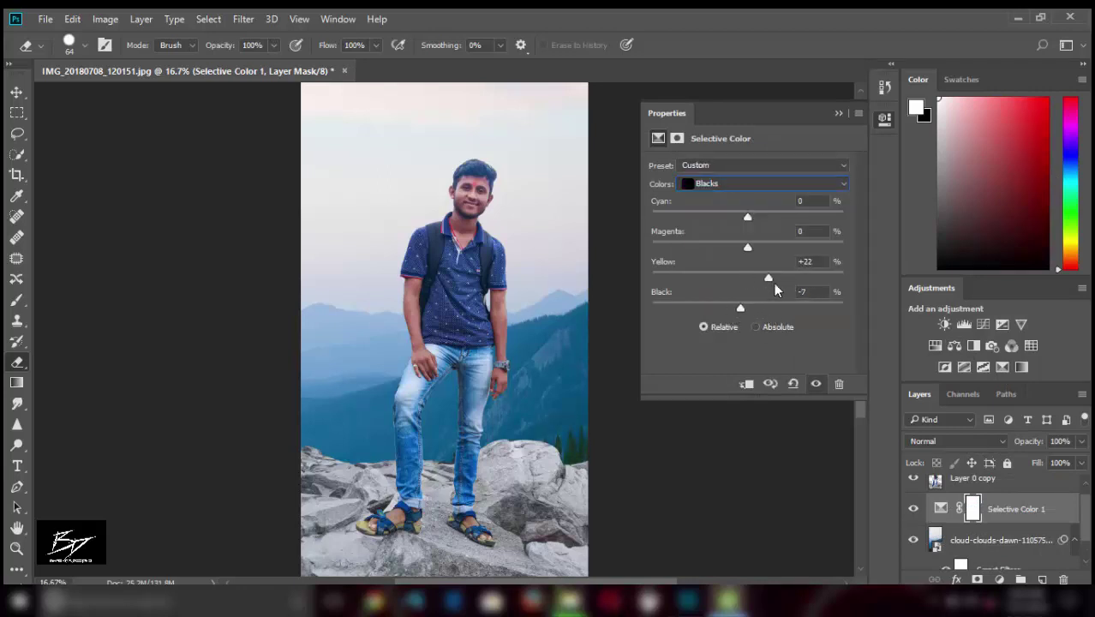
left_click(757, 277)
left_click(788, 248)
left_click_drag(788, 243, 778, 247)
Step: Tweak the Selective Color Blues, lowering black and nudging magenta, then close Properties
left_click(736, 185)
left_click(745, 251)
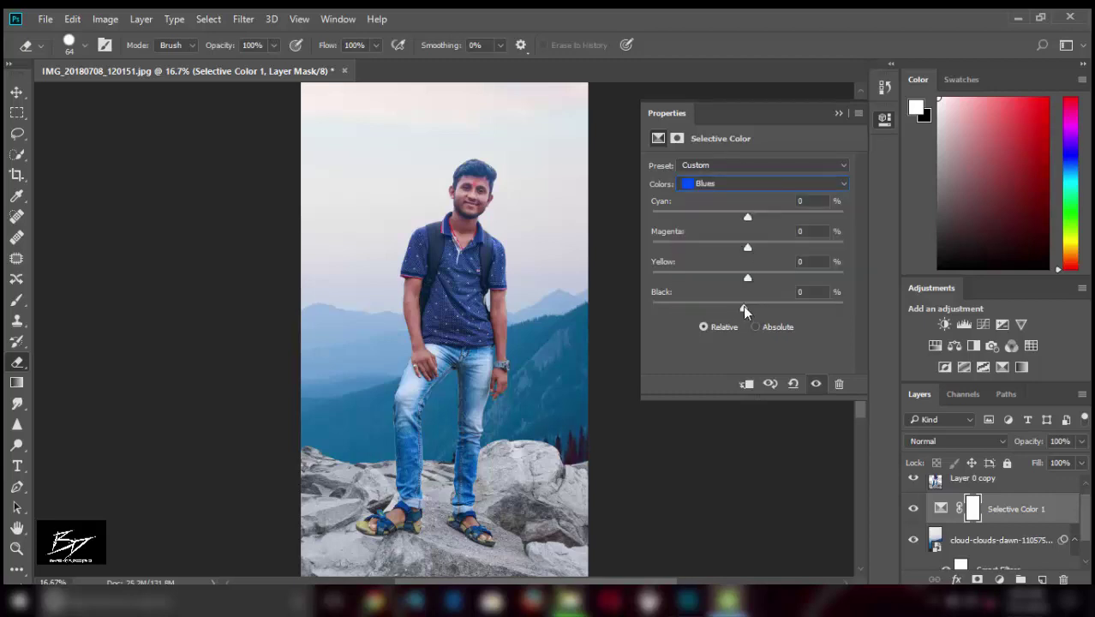
left_click_drag(743, 306, 752, 306)
mouse_move(754, 248)
left_mouse_down()
mouse_move(770, 224)
mouse_move(731, 220)
left_mouse_up()
left_click(858, 112)
left_click(916, 230)
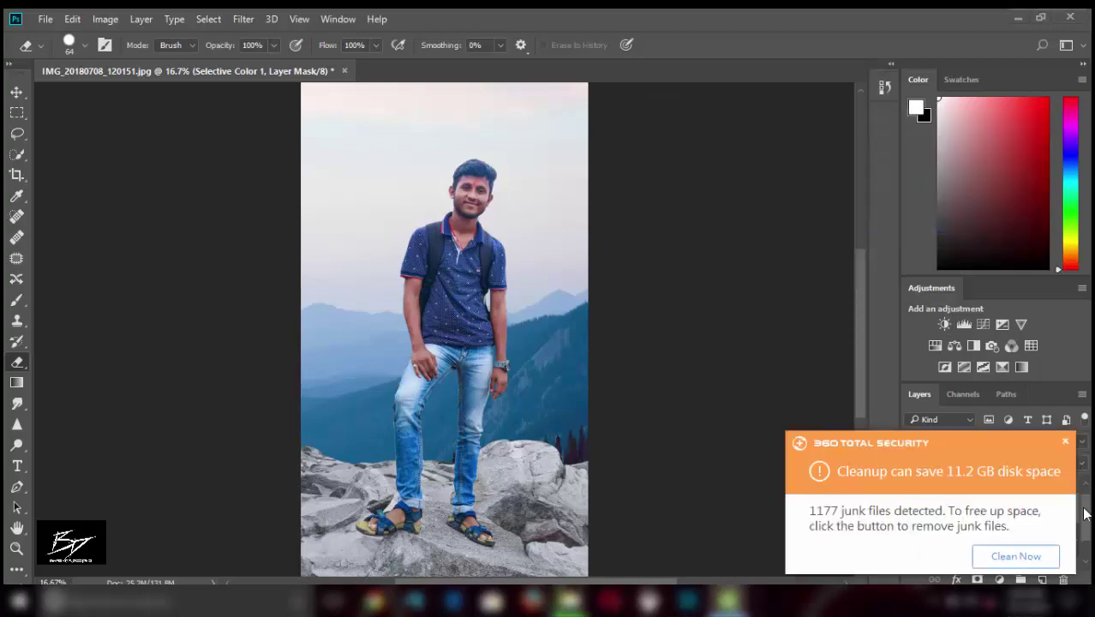
Step: Select the Layer 0 copy cut-out layer and zoom in on the jeans and rocks
scroll(1085, 512, "up", 2)
left_click(985, 493)
key("ctrl+plus")
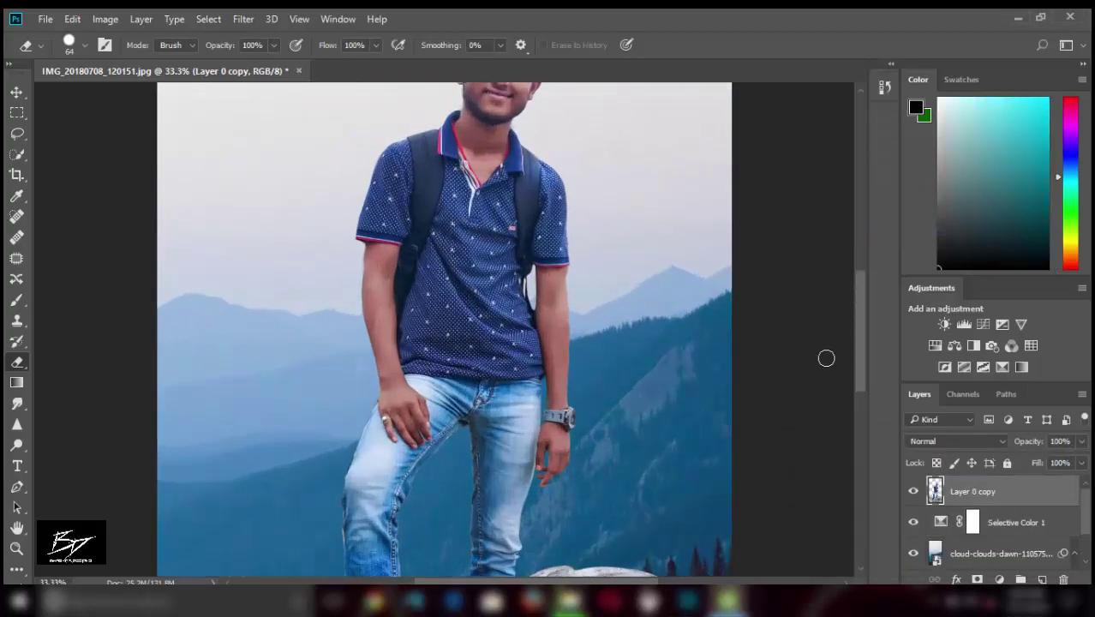
key("ctrl+plus")
scroll(826, 358, "down", 5)
key("ctrl+plus")
key("ctrl+plus")
Step: Trace the dark rock between the legs with the Pen tool and mask it out of Layer 0 copy
key("p")
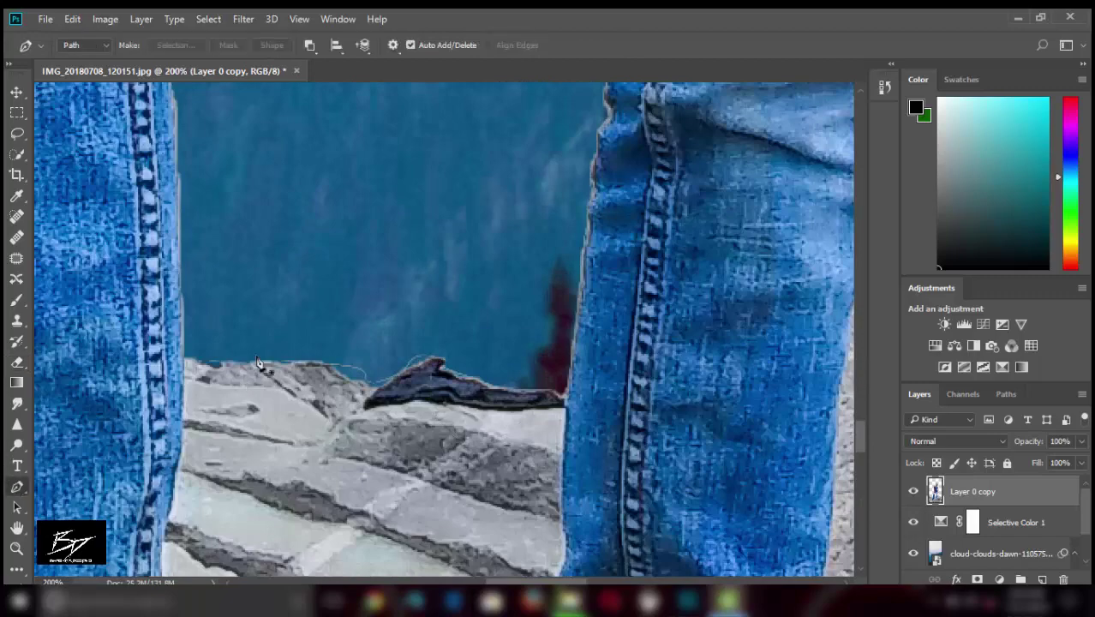
left_click(489, 410)
left_click(565, 401)
right_click(306, 225)
left_click(329, 293)
key("Return")
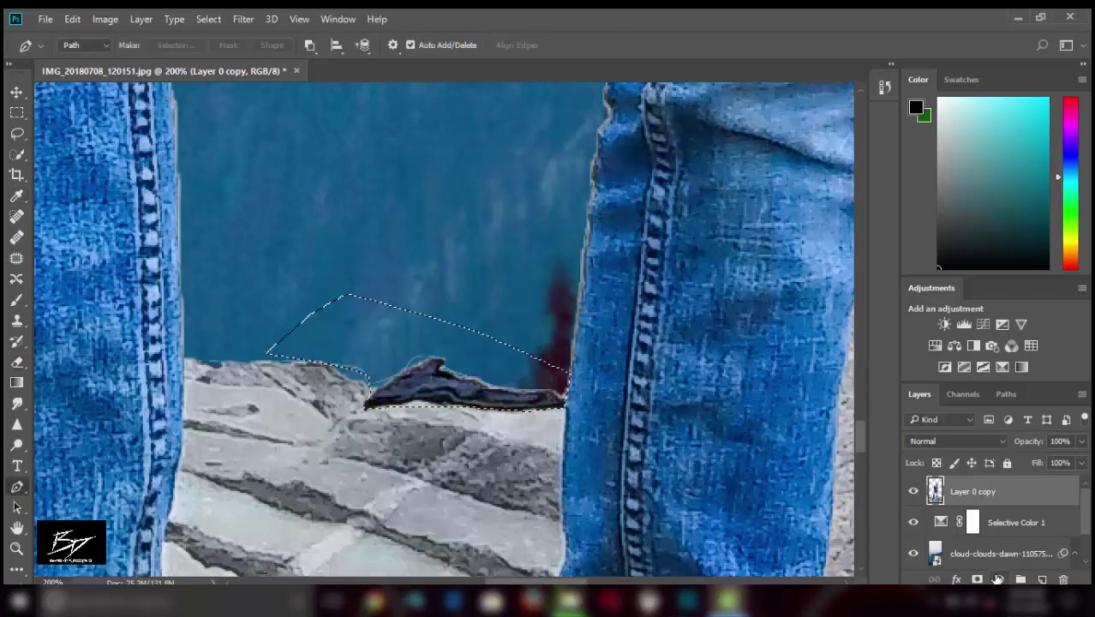
left_click(997, 580, "alt")
Step: Zoom out and toggle the person layer to compare, then zoom back in on the legs
key("ctrl+minus")
key("ctrl+minus")
key("ctrl+minus")
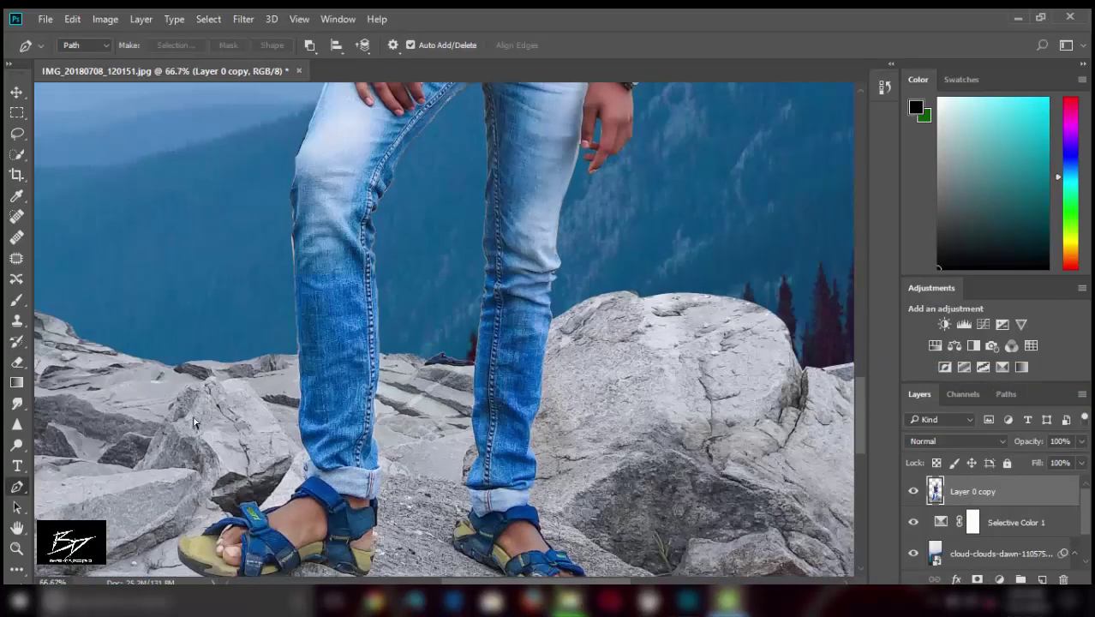
key("ctrl+minus")
key("ctrl+minus")
key("ctrl+minus")
key("ctrl+minus")
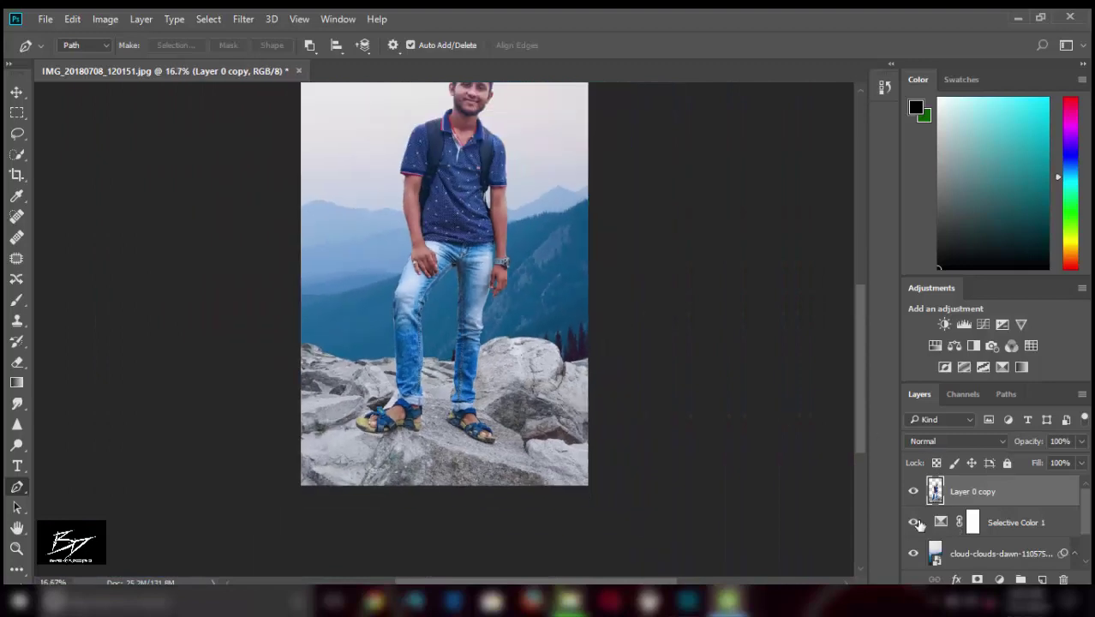
left_click(912, 495)
left_click_drag(1084, 491, 1090, 529)
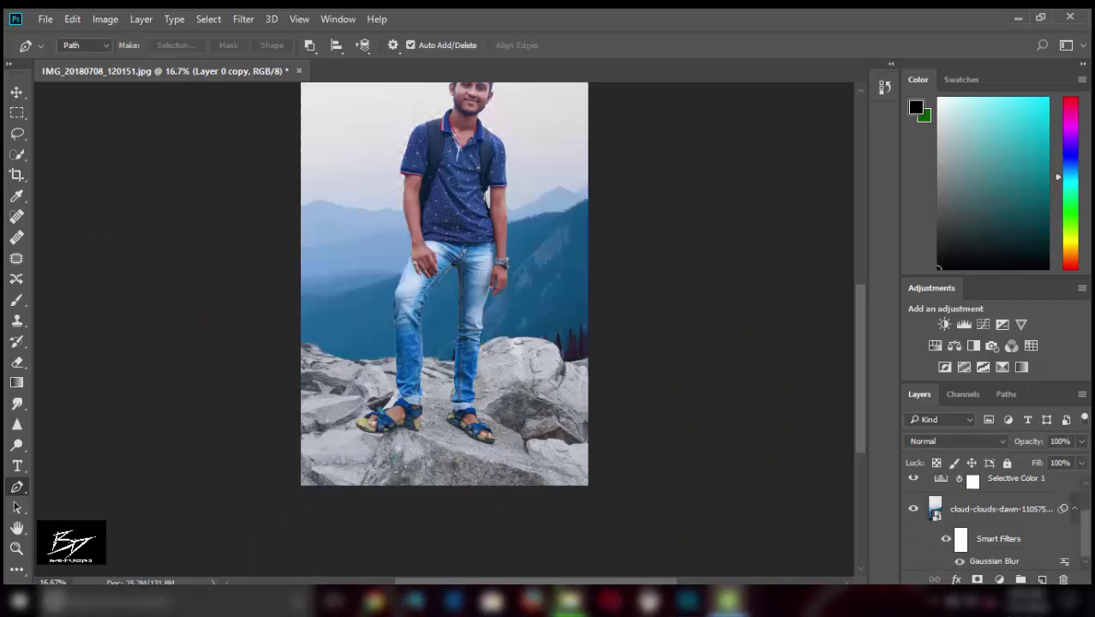
key("ctrl+plus")
key("ctrl+plus")
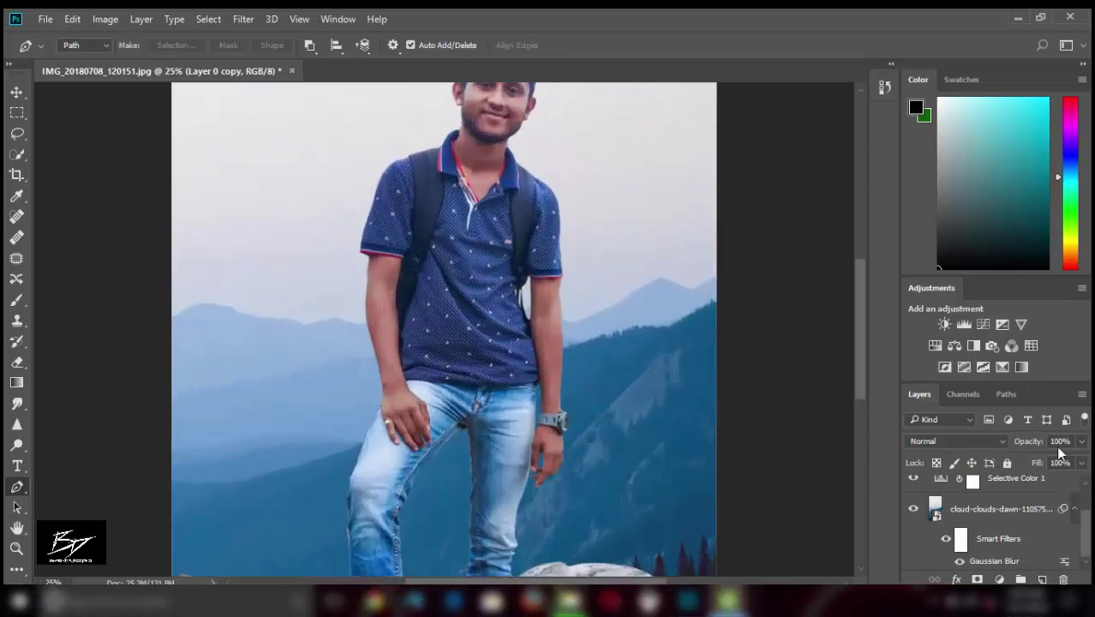
key("ctrl+plus")
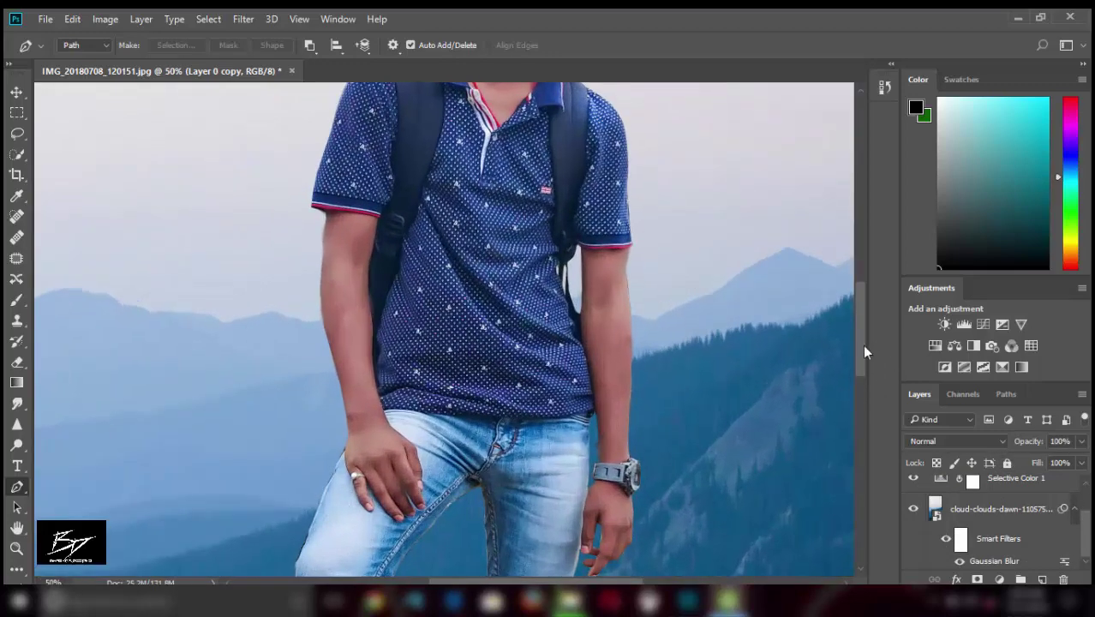
left_click_drag(862, 344, 876, 432)
scroll(1088, 541, "up", 2)
Step: Zoom out to the whole image and select the entire canvas
right_click(992, 494)
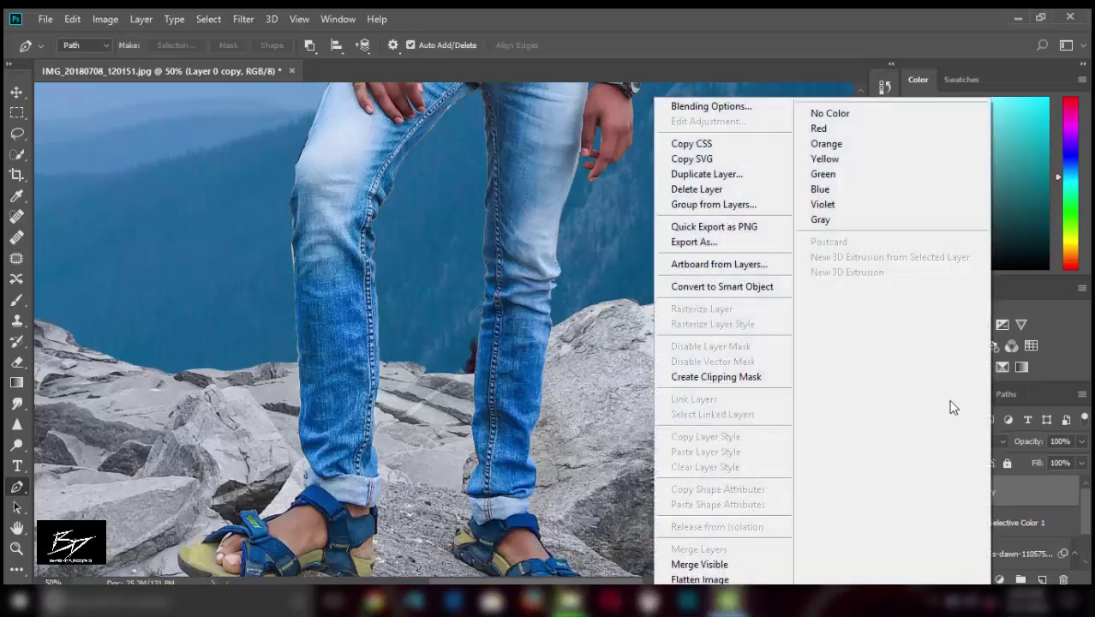
key("Escape")
key("a")
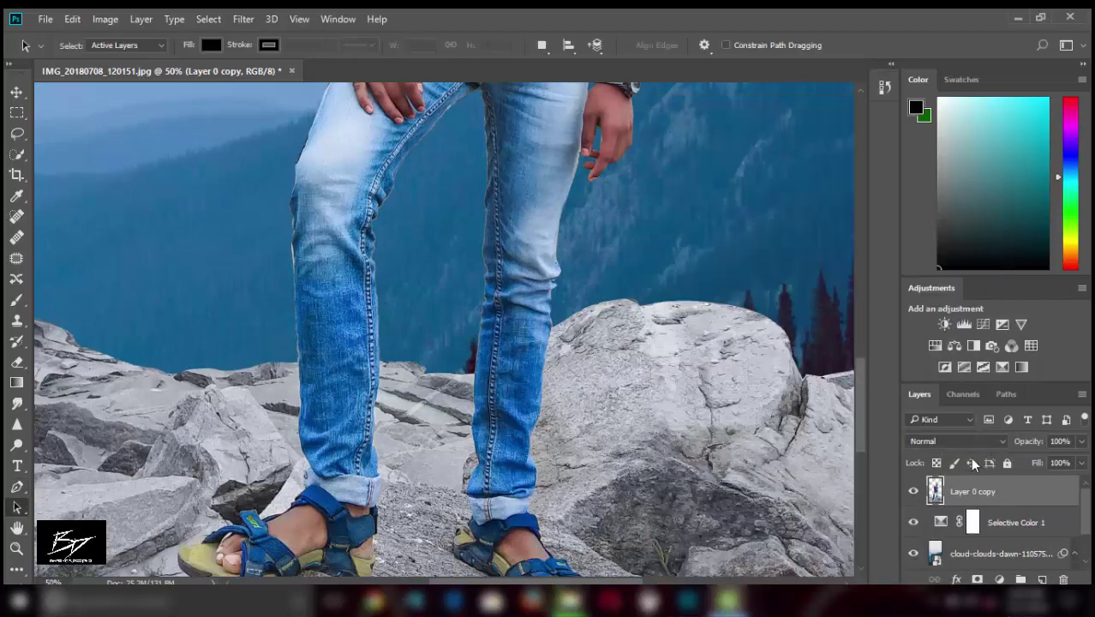
left_click(17, 548)
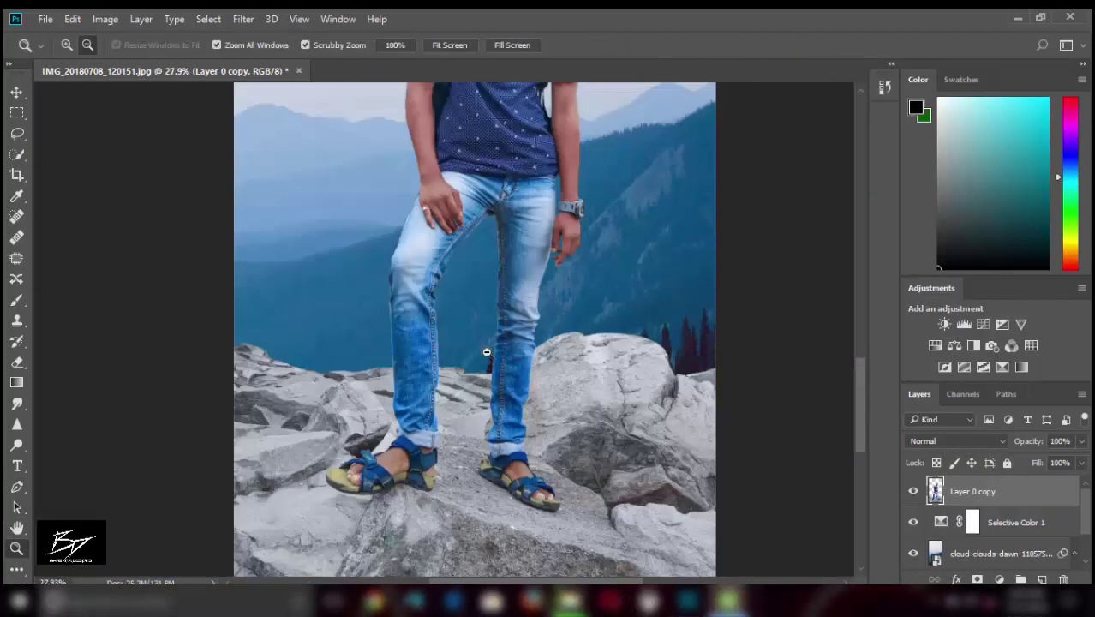
left_click_drag(531, 386, 480, 387)
key("ctrl+a")
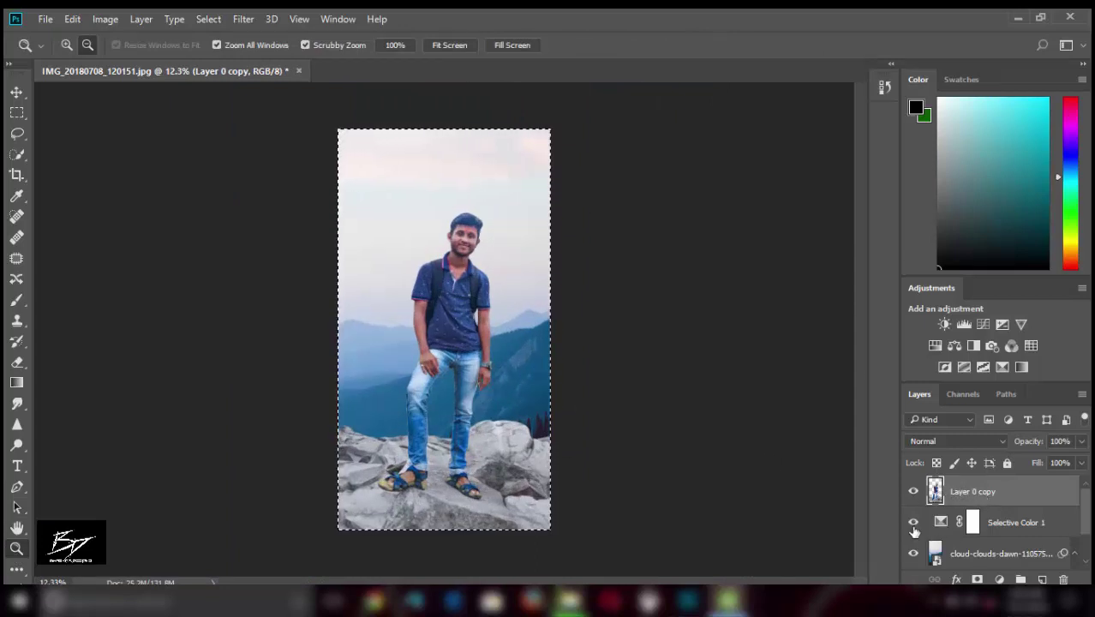
key("ctrl+d")
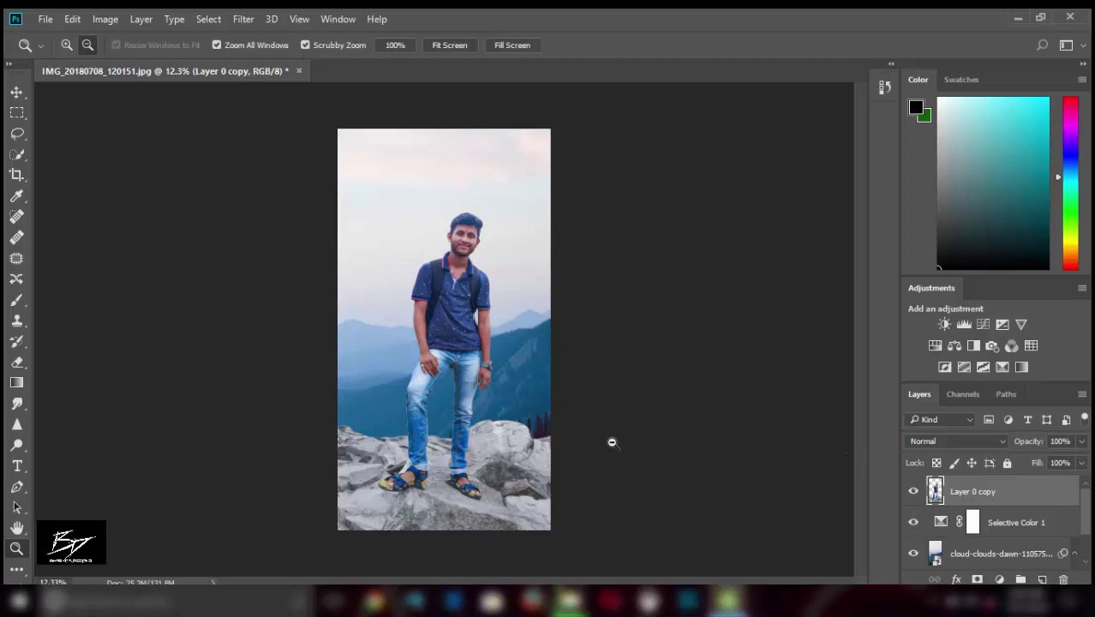
key("ctrl+shift+alt+e")
left_click(953, 345)
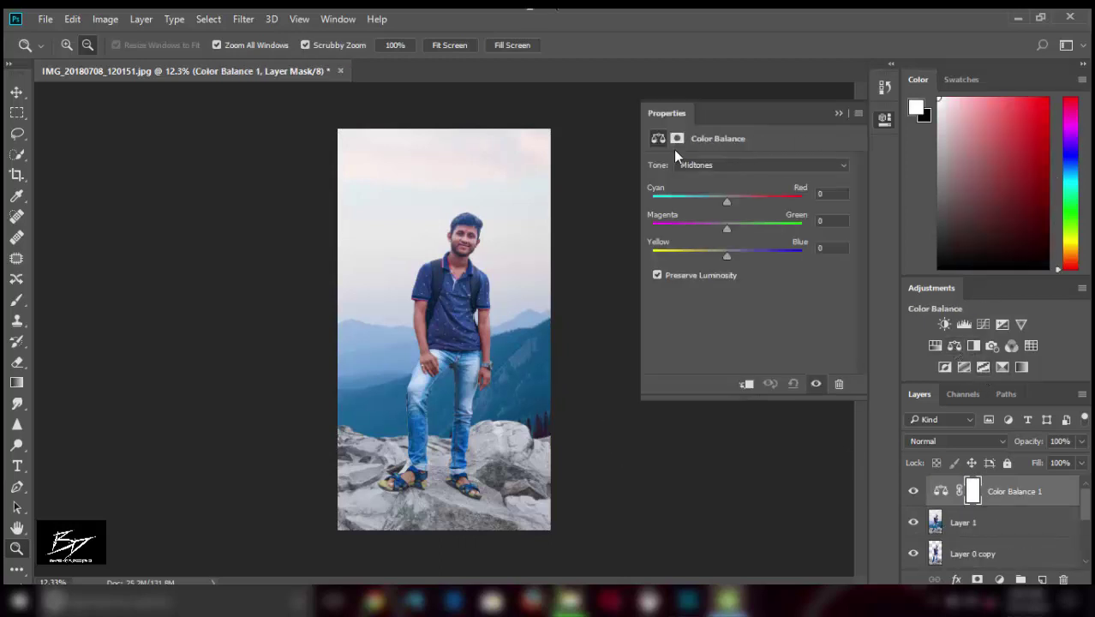
left_click_drag(703, 202, 722, 211)
left_click_drag(727, 256, 737, 261)
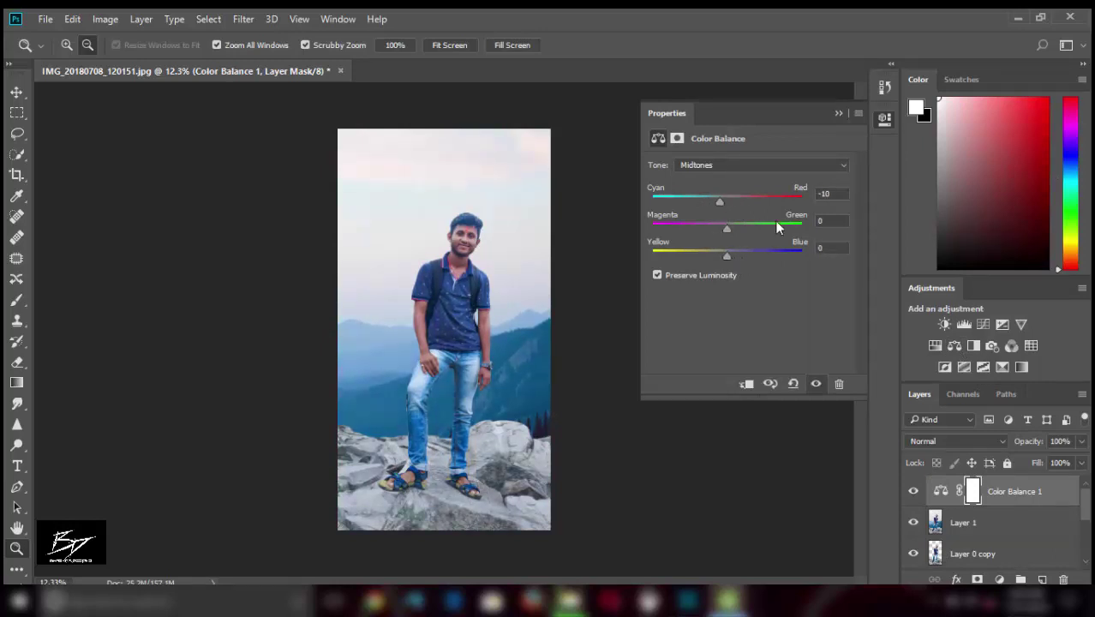
left_click_drag(1014, 491, 1063, 579)
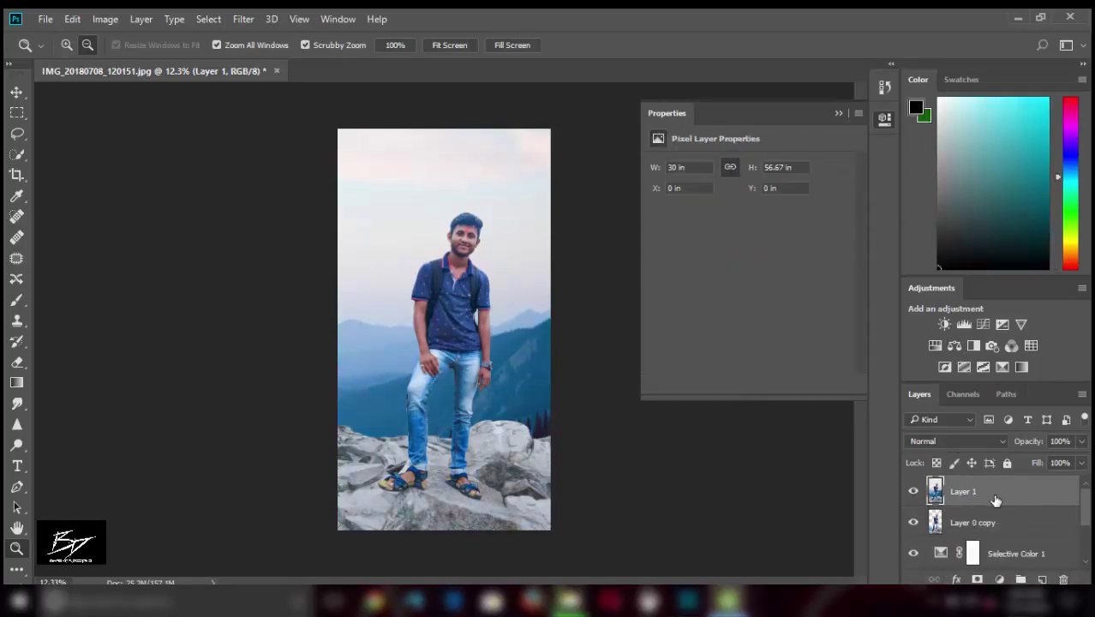
mouse_move(963, 491)
left_mouse_down()
mouse_move(959, 572)
mouse_move(1061, 579)
left_mouse_up()
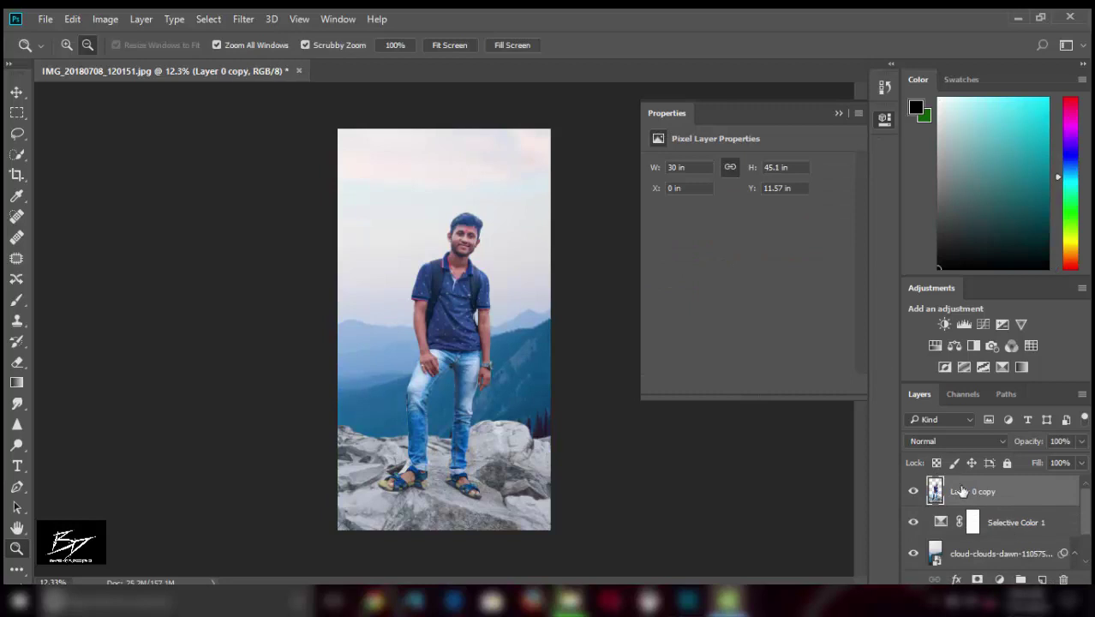
left_click(242, 19)
mouse_move(273, 369)
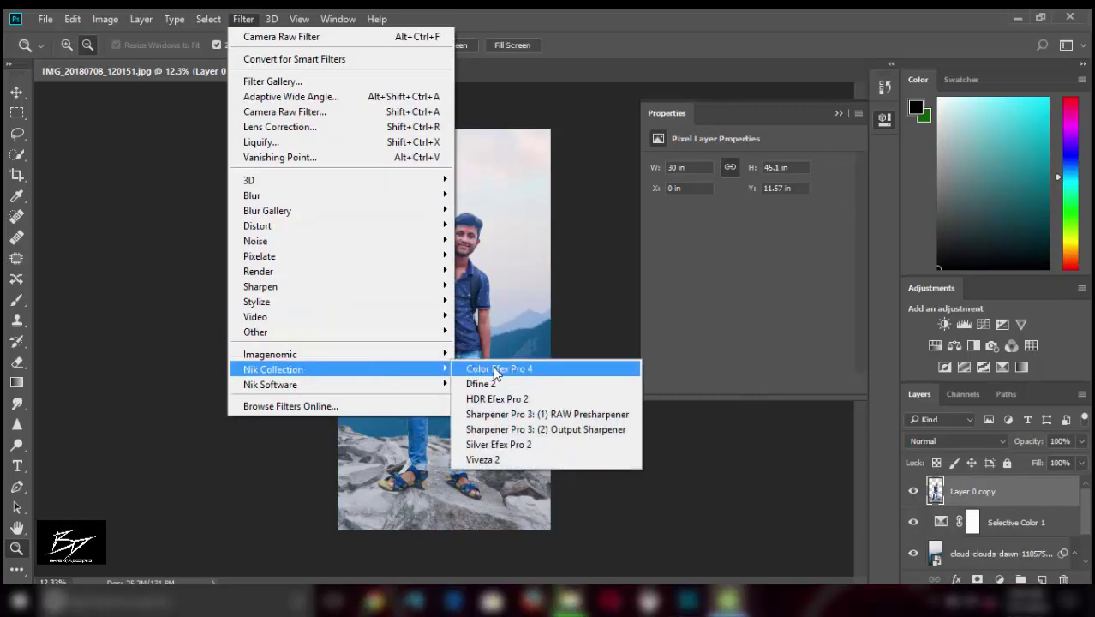
Step: Apply Contrast Color Range with a face control point, brightness -4% and color contrast 63%
left_click(495, 371)
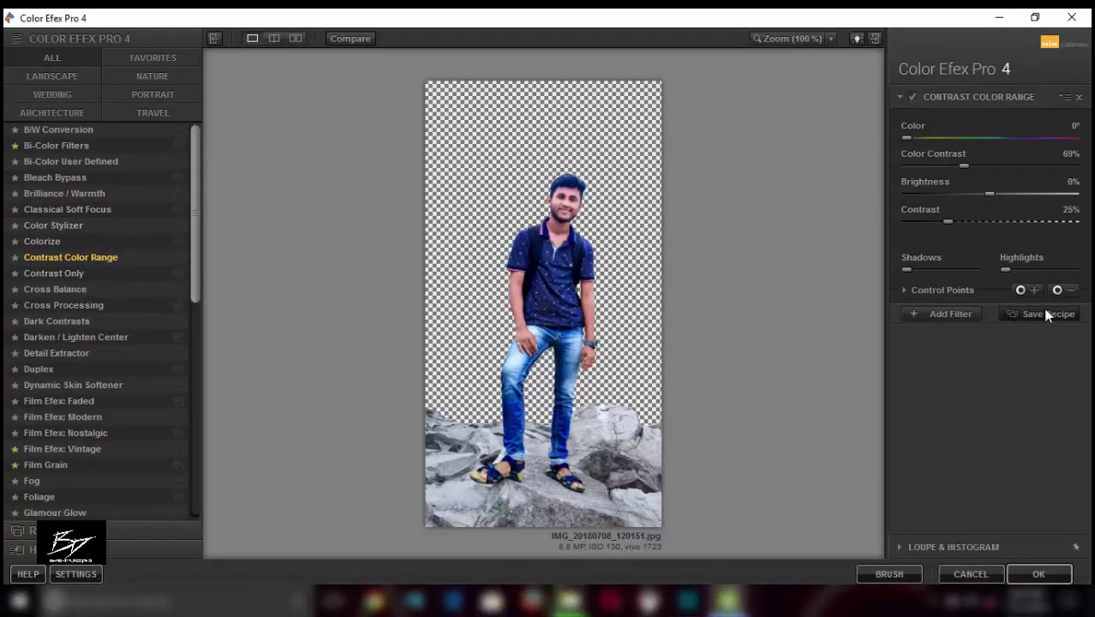
left_click(567, 202)
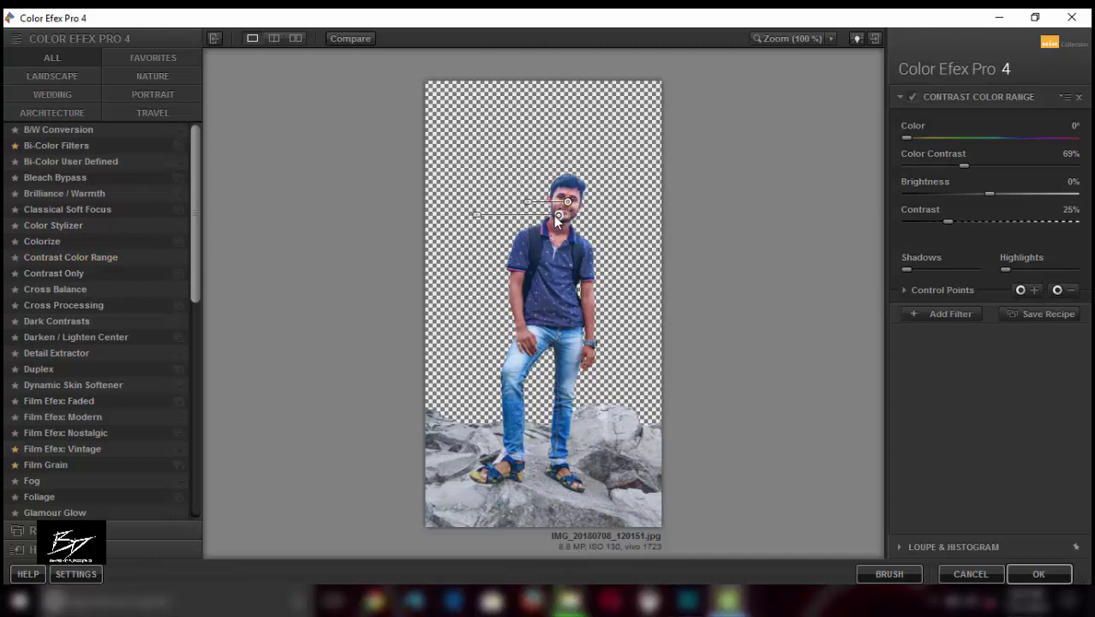
left_click_drag(990, 193, 993, 194)
left_click_drag(989, 195, 985, 194)
left_click_drag(477, 213, 503, 213)
Step: Add two control points on the shirt and slightly darken the head control point
left_click(1034, 290)
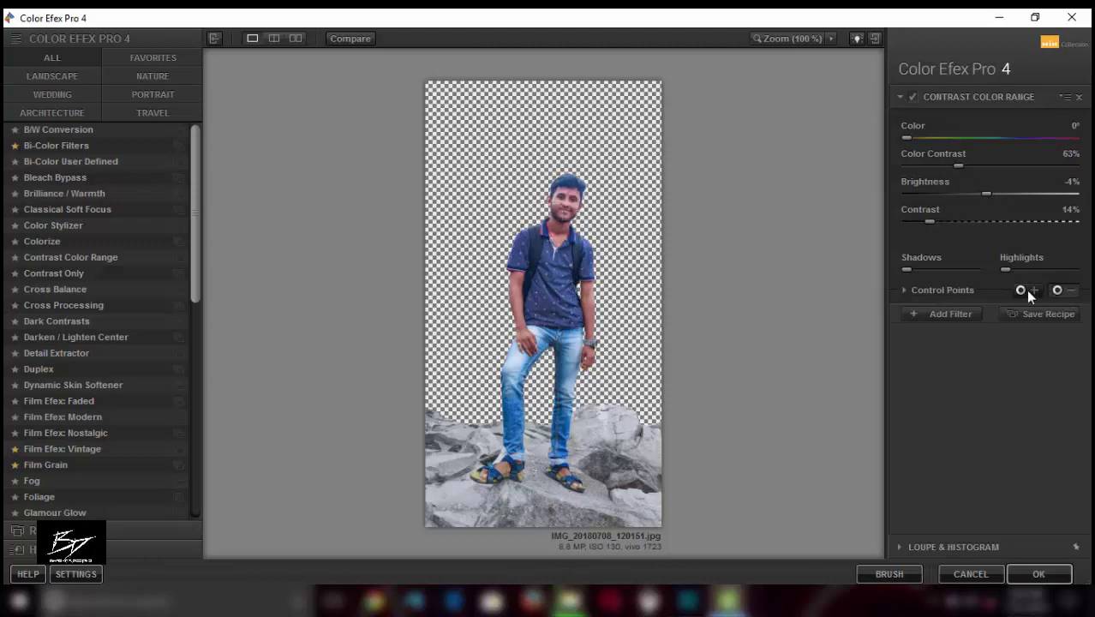
left_click(517, 304)
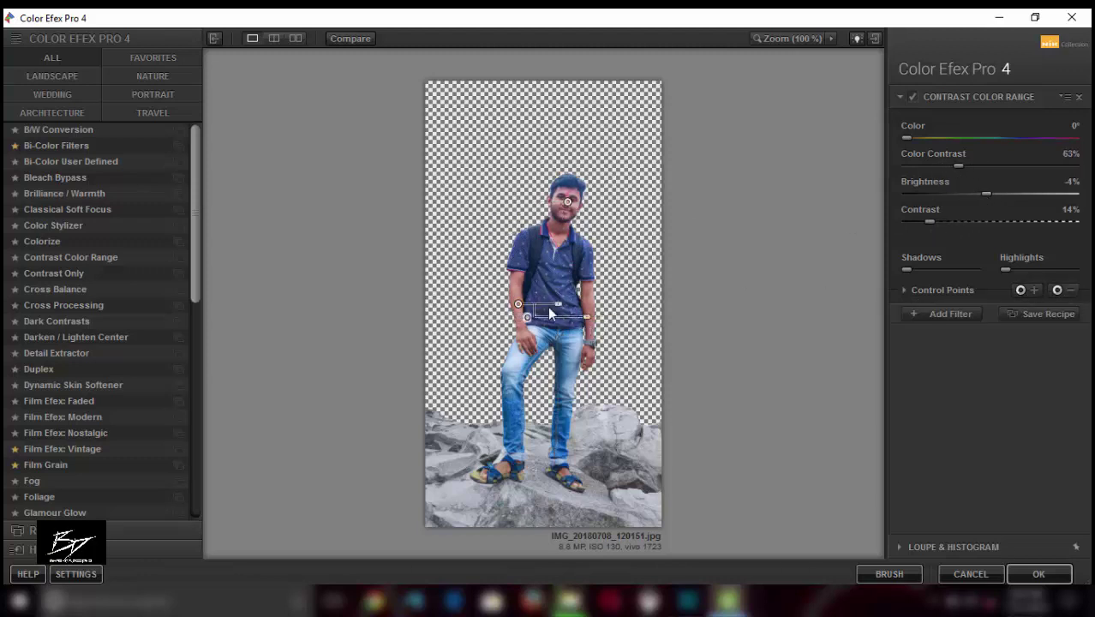
left_click(1034, 290)
left_click(588, 306)
mouse_move(567, 202)
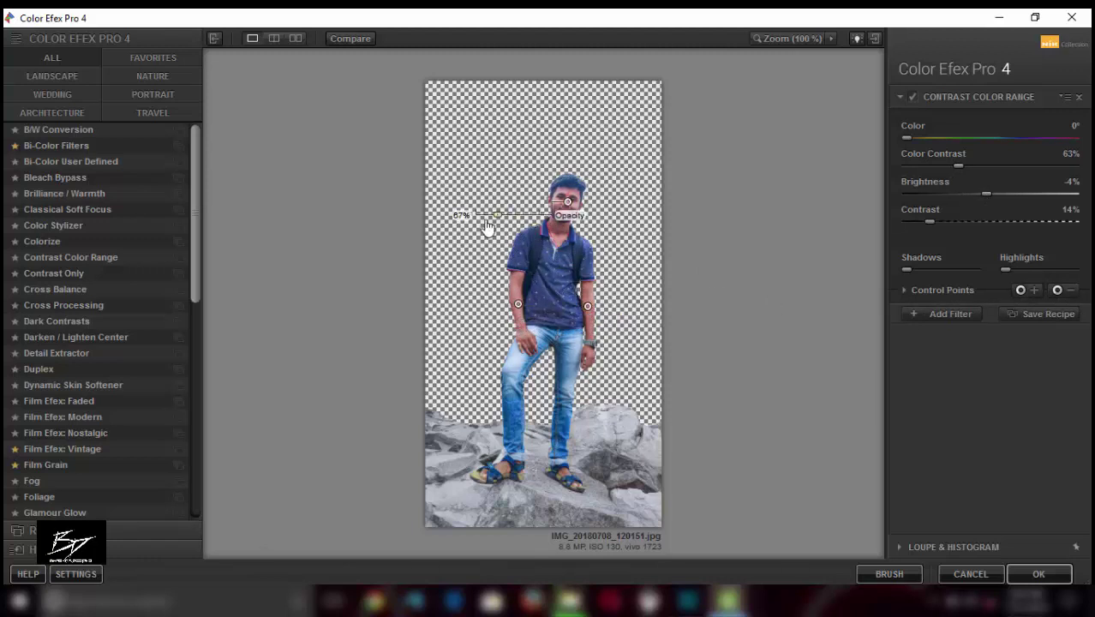
left_click_drag(986, 193, 982, 194)
Step: Apply the Color Efex filter and merge it into the Contrast Color Range (CEP 4) layer
left_click(1038, 573)
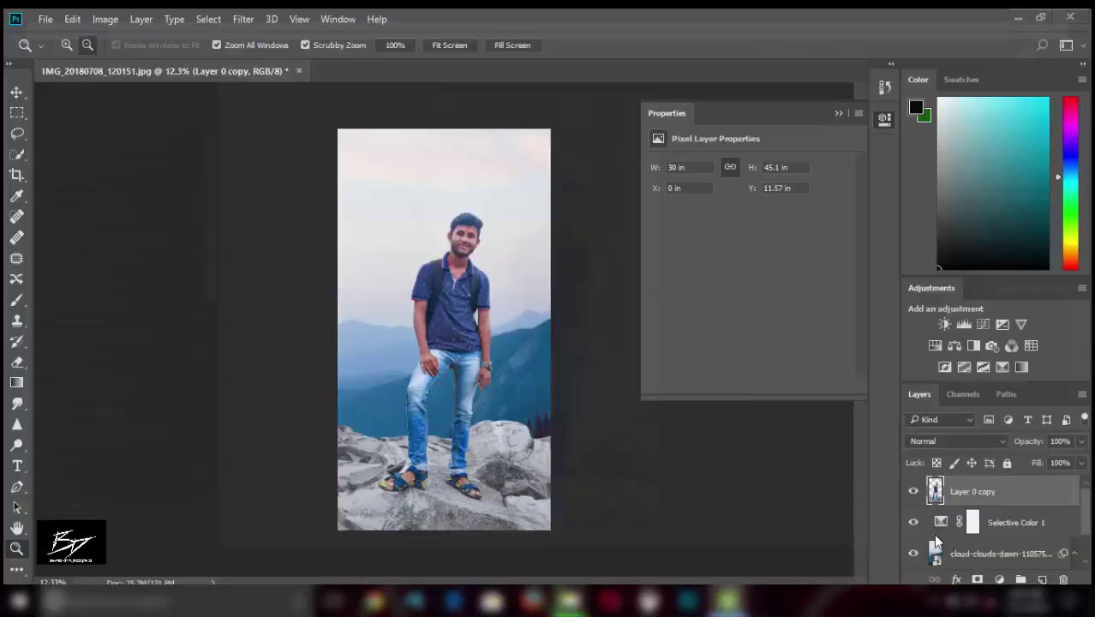
right_click(966, 491)
left_click(834, 480)
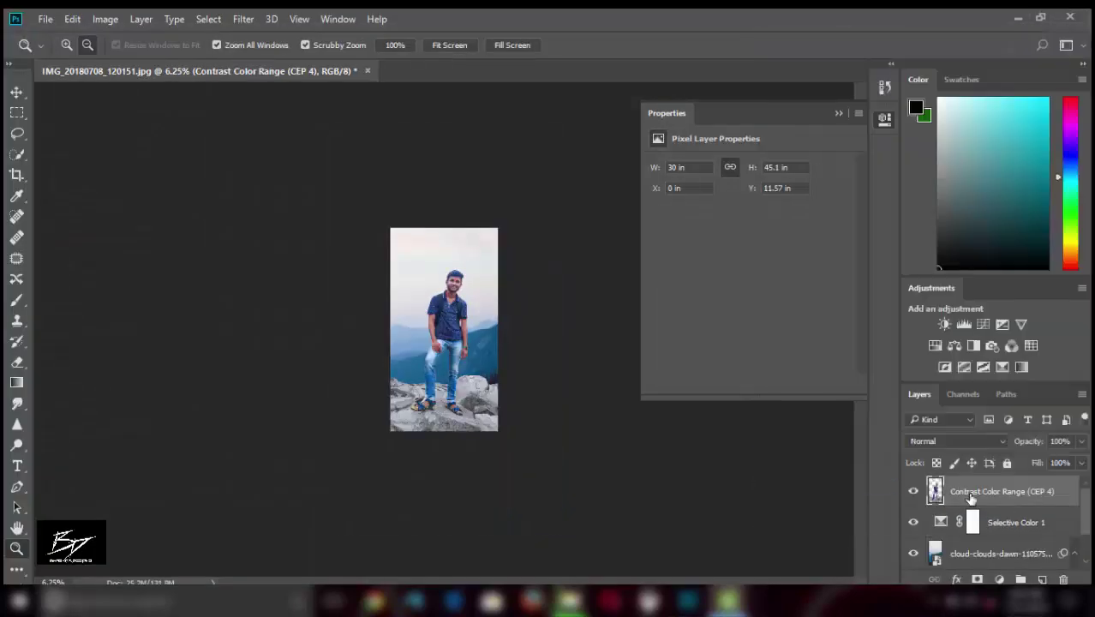
left_click(1011, 522)
left_click(991, 494)
Step: Stamp a merged copy, open and close Camera Raw, then delete the stamped layer
key("ctrl+alt+shift+e")
key("ctrl+0")
left_click(244, 19)
left_click(274, 111)
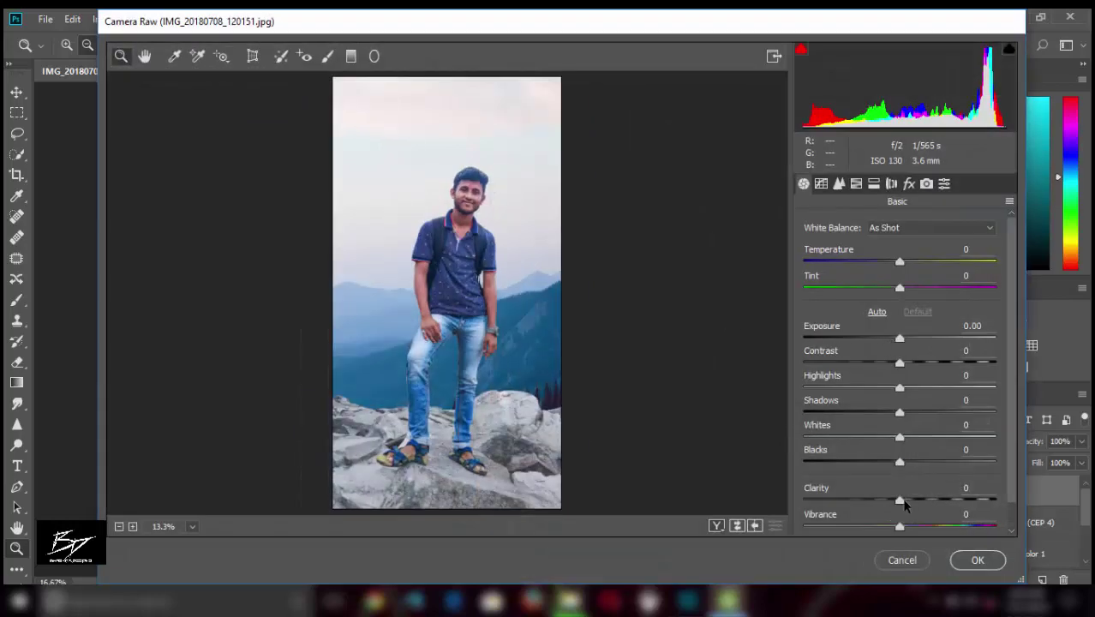
left_click(972, 555)
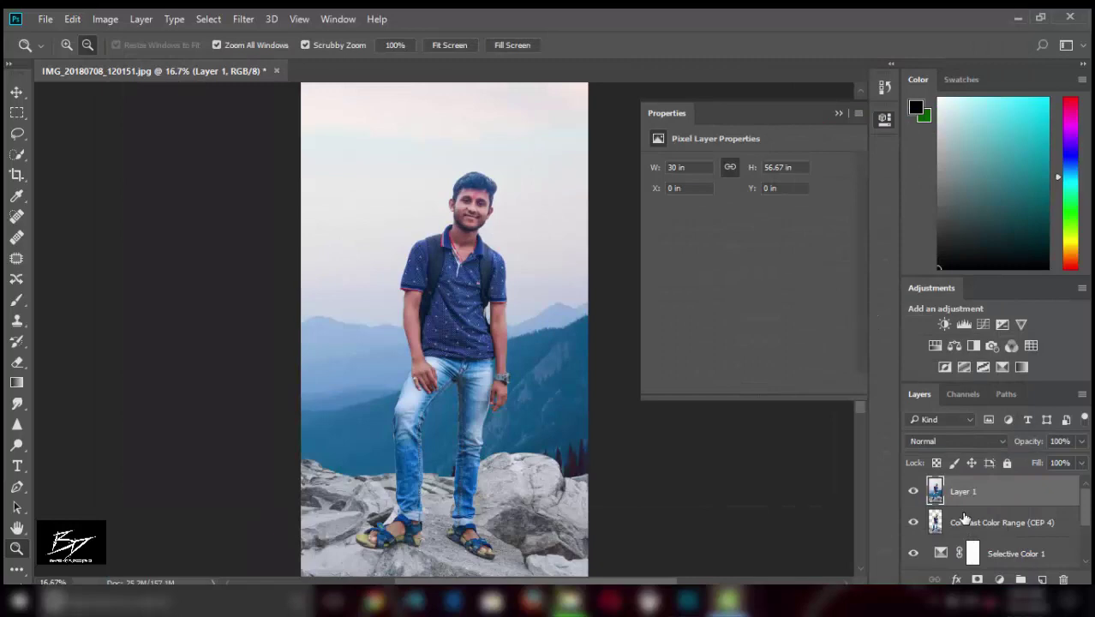
key("Delete")
Step: Zoom in on the person and choose the Smudge tool with a textured brush at 70% strength
key("e")
key("ctrl+plus")
left_click_drag(858, 301, 858, 241)
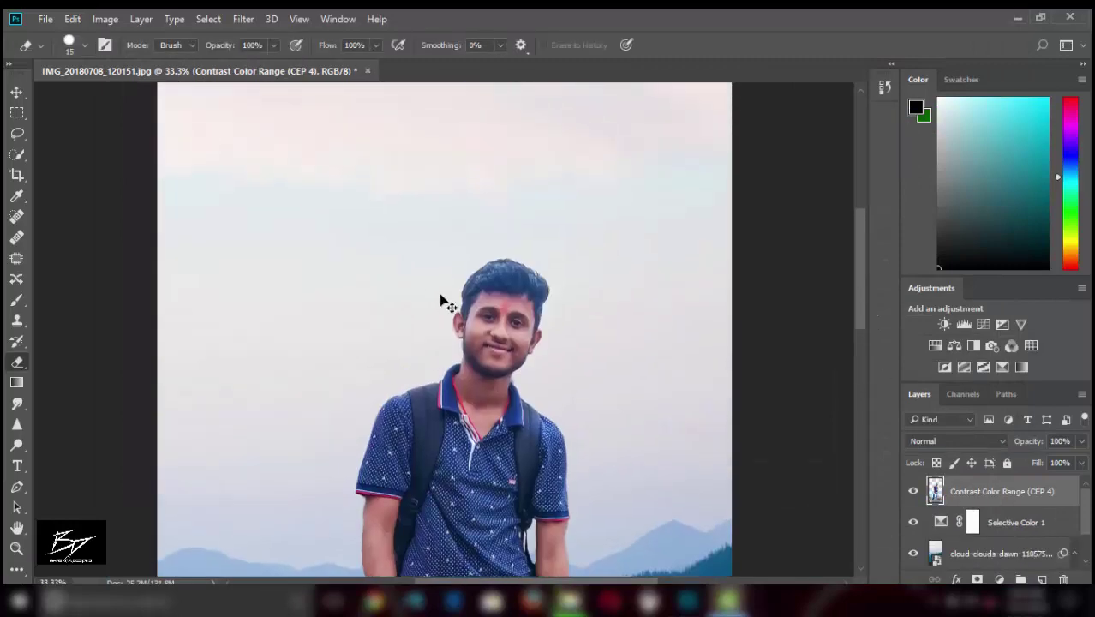
scroll(440, 299, "up", 3)
scroll(861, 262, "up", 3)
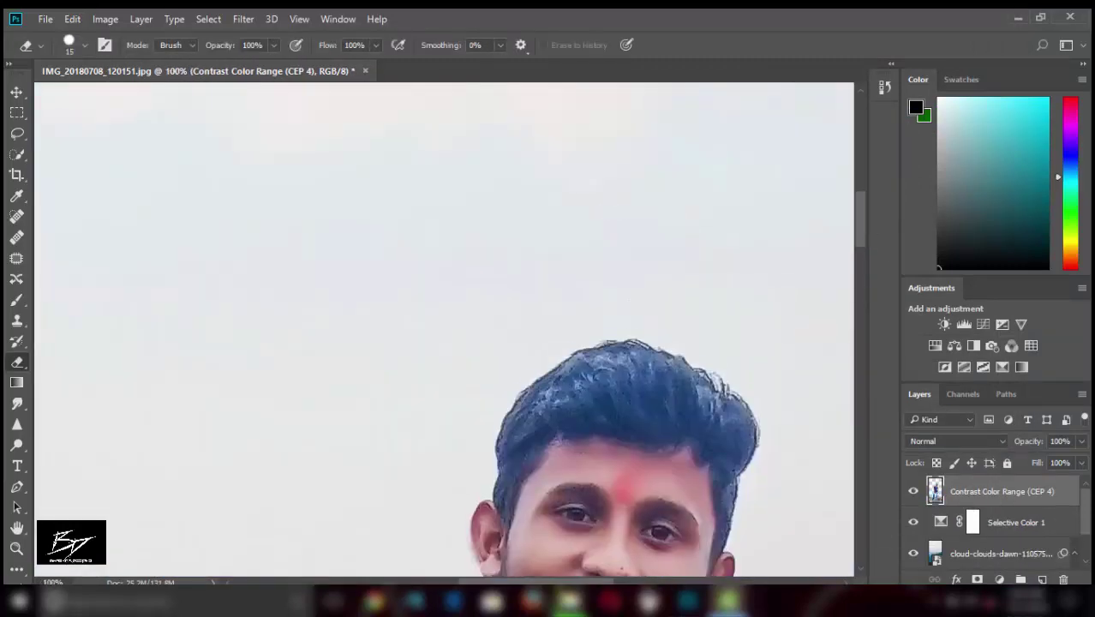
scroll(488, 342, "right", 2)
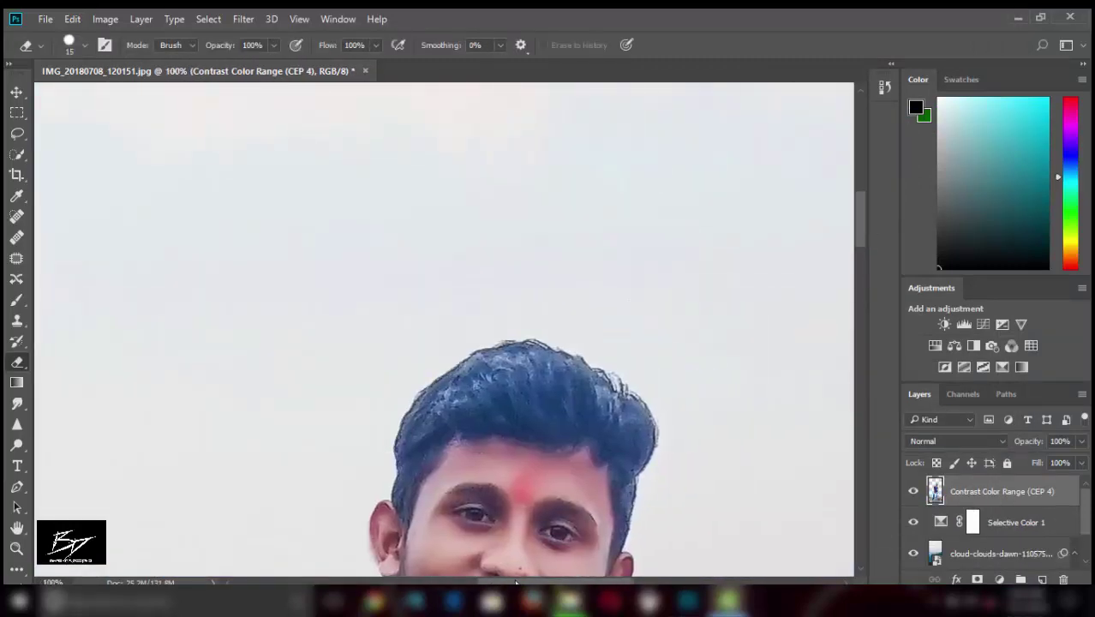
left_click(16, 403)
right_click(156, 235)
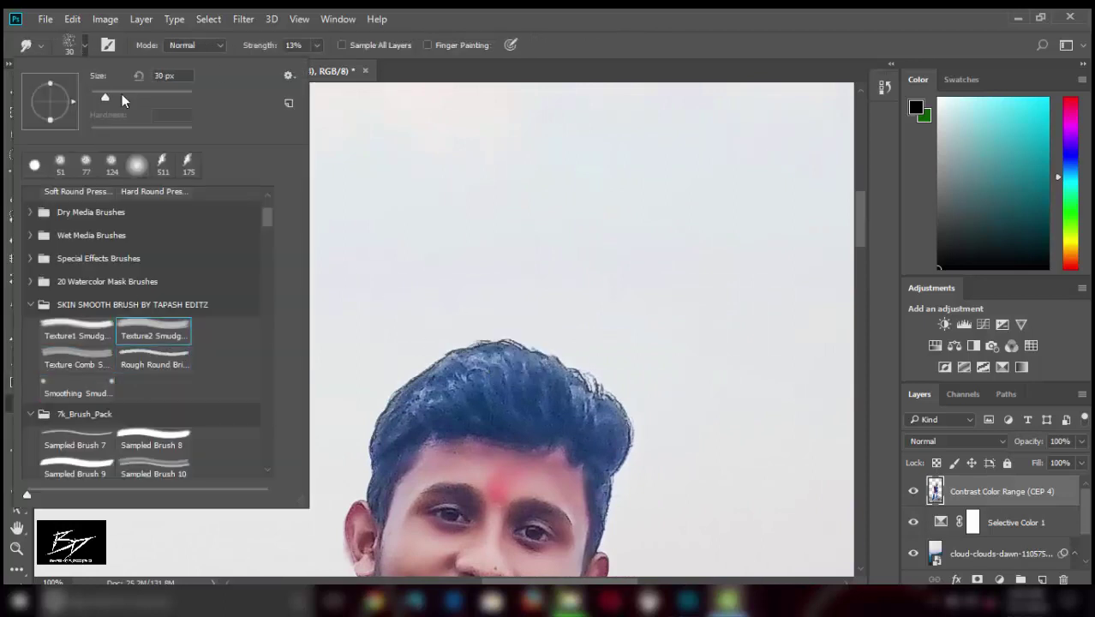
double_click(154, 325)
Step: Smudge the jagged hair edges on the right, top and left, then zoom out to the whole photo
mouse_move(605, 446)
left_mouse_down()
mouse_move(624, 448)
mouse_move(656, 401)
mouse_move(576, 350)
mouse_move(481, 331)
mouse_move(391, 384)
mouse_move(428, 375)
mouse_move(368, 438)
mouse_move(359, 486)
left_mouse_up()
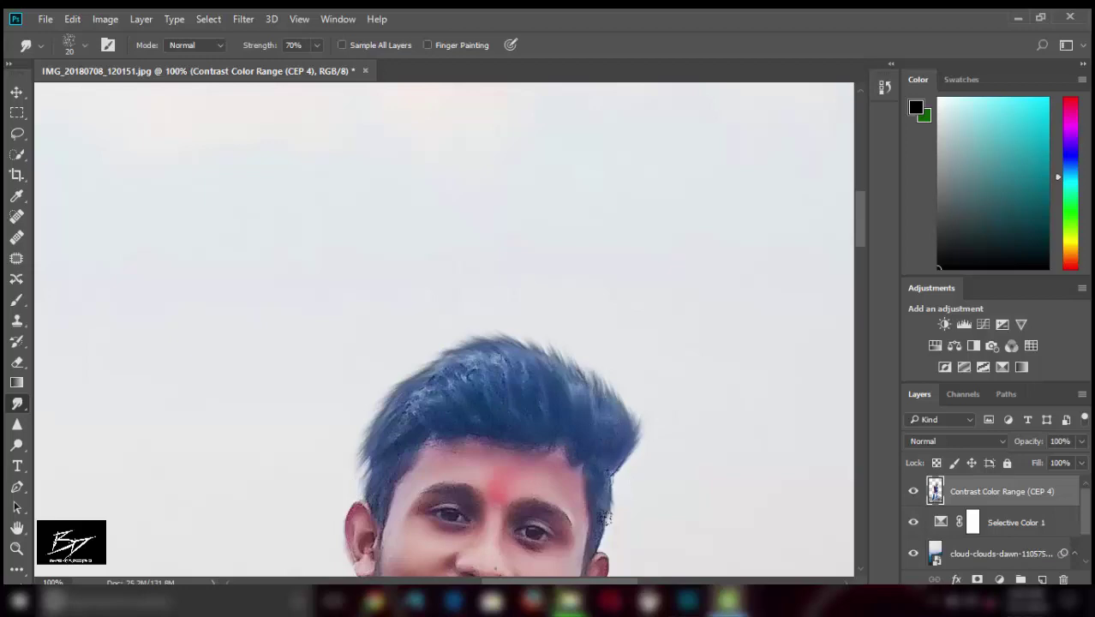
mouse_move(861, 238)
left_mouse_down()
mouse_move(866, 270)
mouse_move(861, 262)
left_mouse_up()
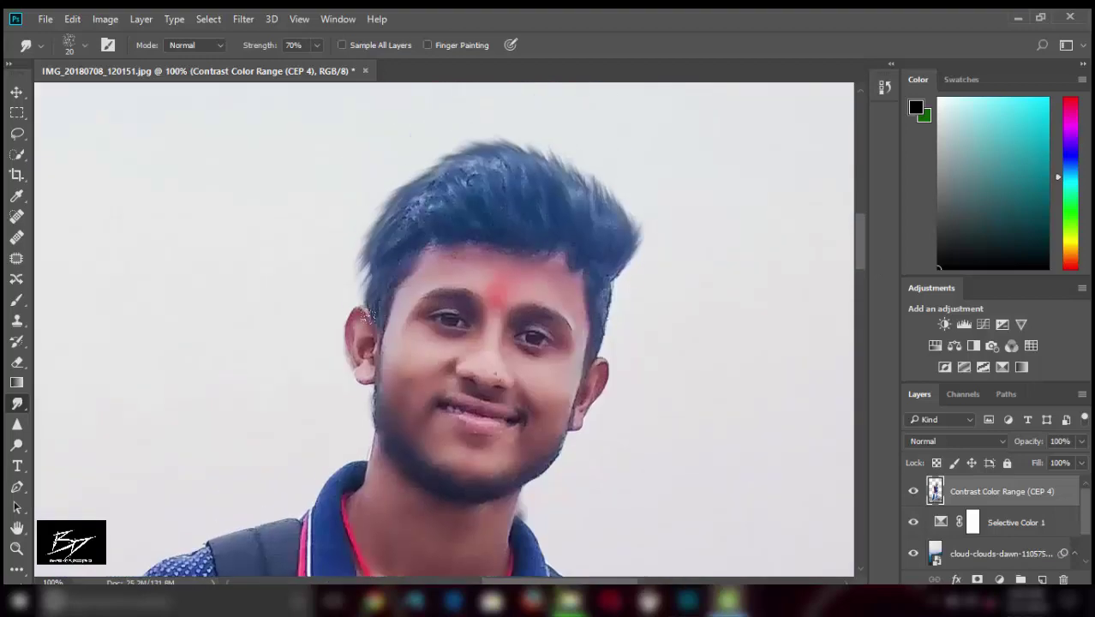
left_click_drag(377, 215, 370, 318)
key("ctrl+plus")
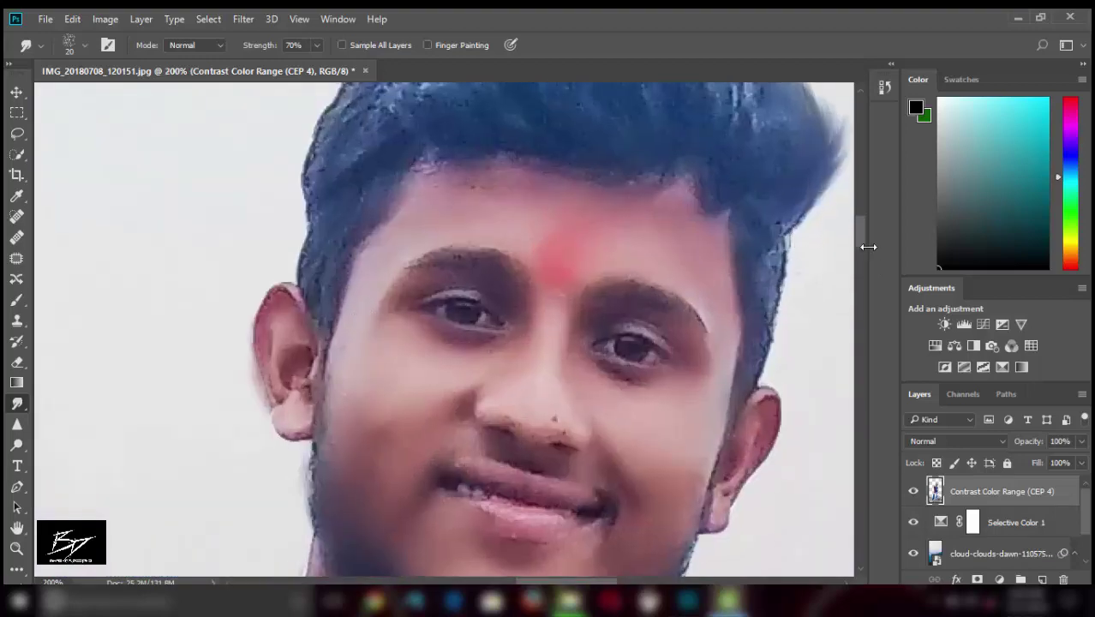
left_click_drag(861, 230, 861, 218)
mouse_move(402, 257)
left_mouse_down()
mouse_move(334, 309)
mouse_move(276, 497)
left_mouse_up()
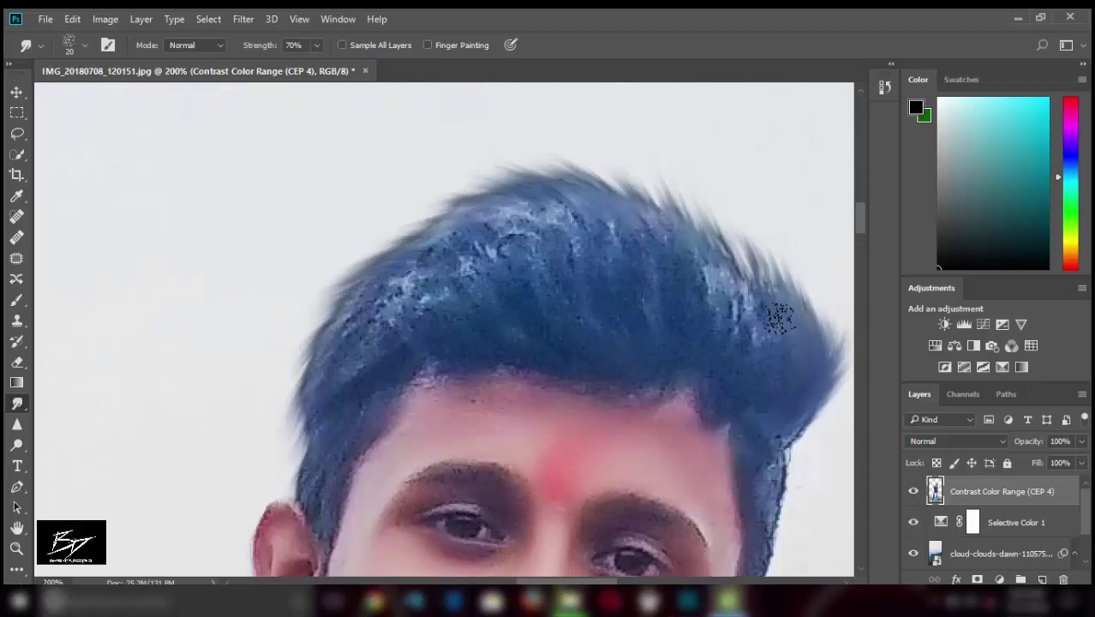
left_click_drag(777, 319, 610, 182)
double_click(96, 330)
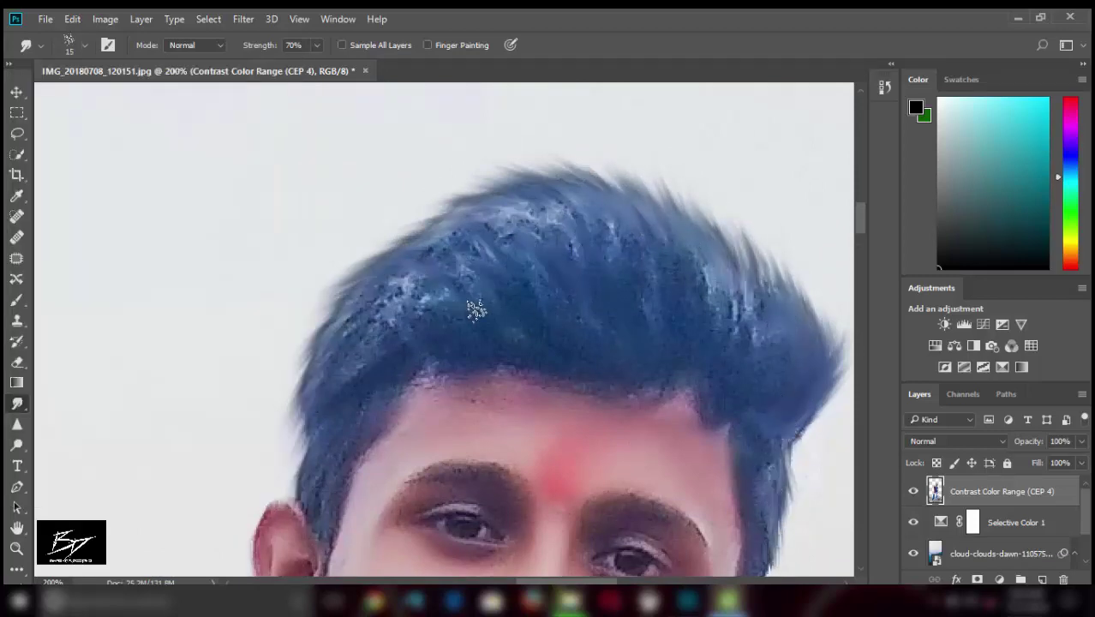
key("ctrl+minus")
key("ctrl+minus")
key("ctrl+minus")
key("ctrl+minus")
key("ctrl+minus")
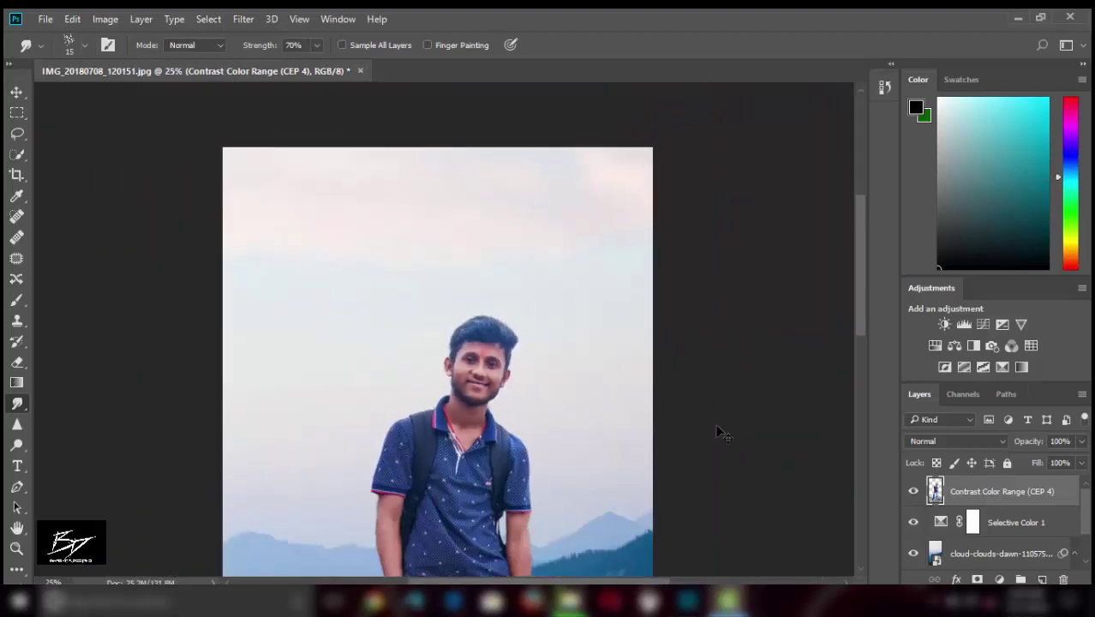
key("ctrl+minus")
key("ctrl+minus")
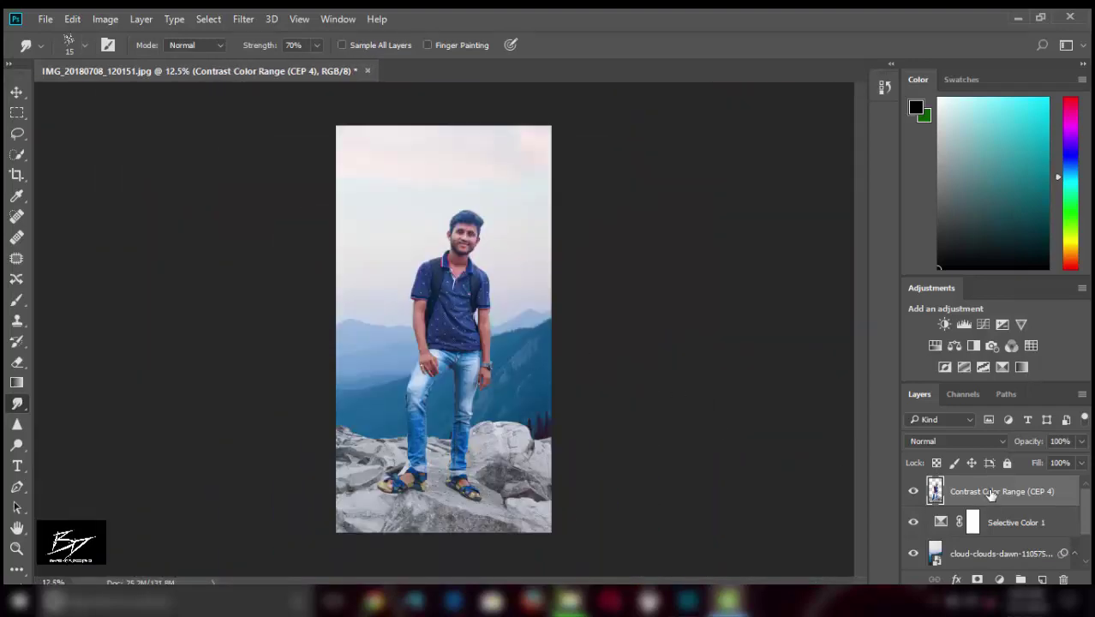
Step: Stamp a merged copy into Camera Raw with shadows +25, whites +5, contrast +8, clarity +13
key("ctrl+shift+alt+e")
left_click(240, 18)
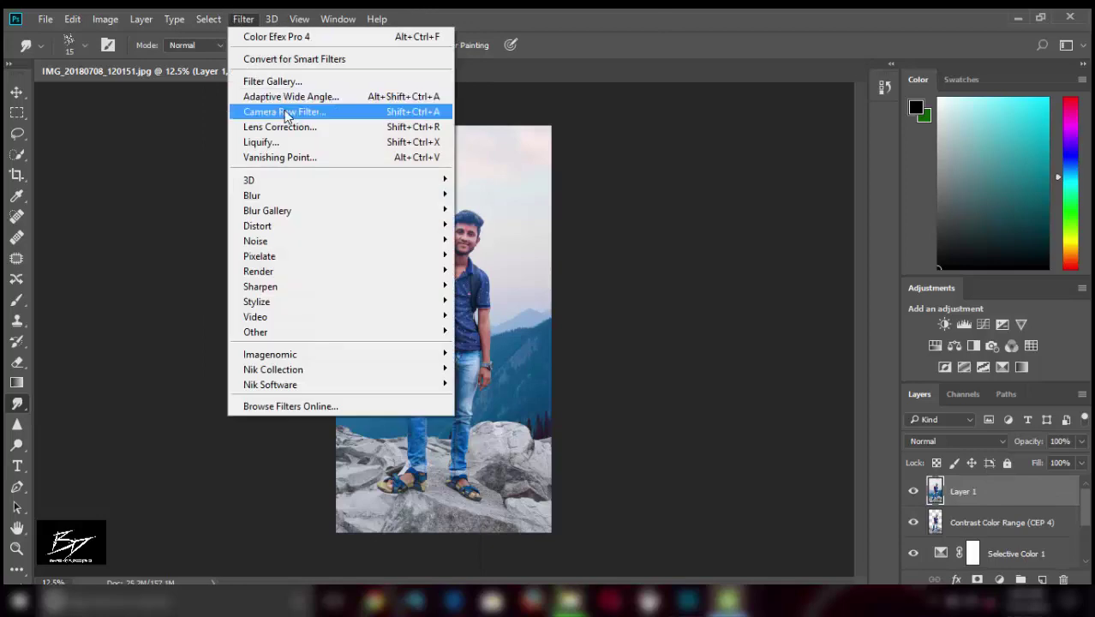
left_click(281, 110)
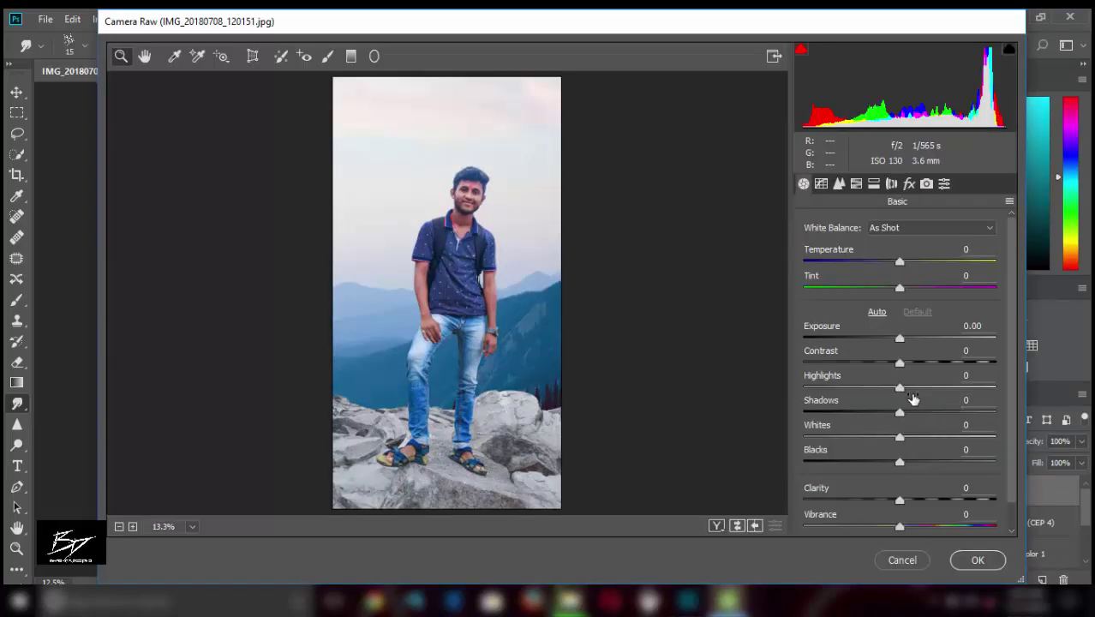
mouse_move(913, 402)
left_mouse_down()
mouse_move(930, 404)
mouse_move(919, 436)
left_mouse_up()
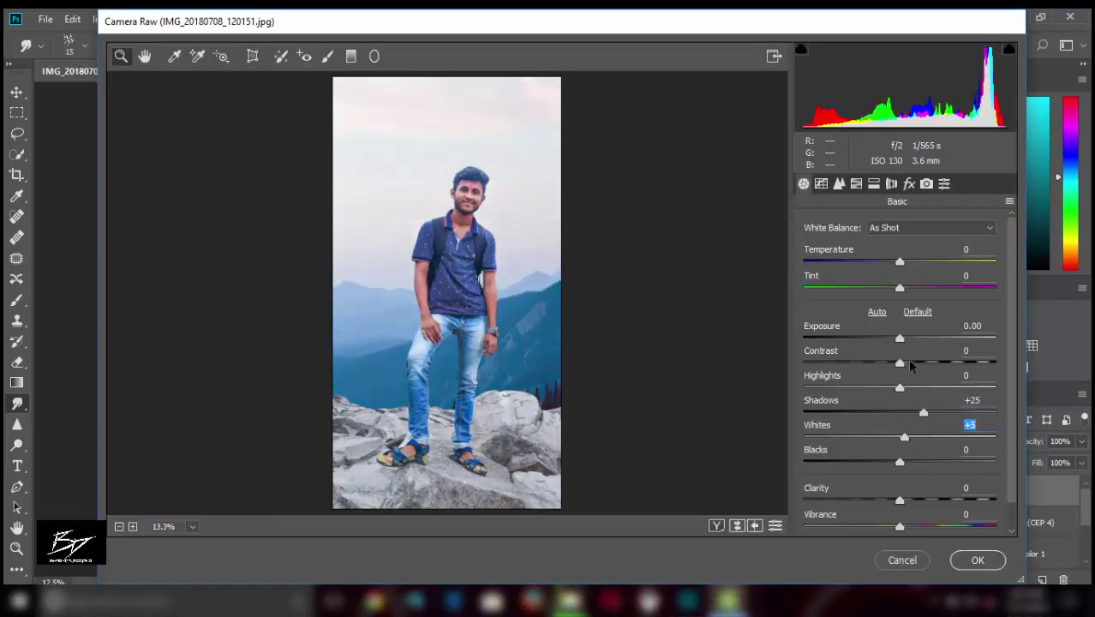
left_click(909, 363)
left_click_drag(900, 501, 911, 502)
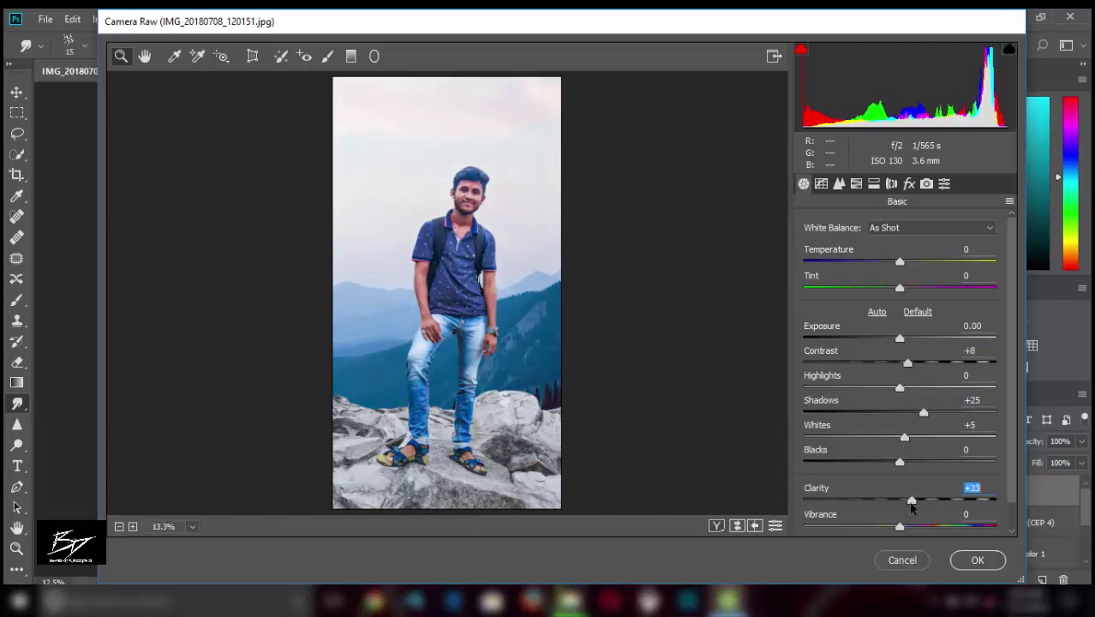
Step: In HSL, set oranges luminance +28, lift yellows and blues, greens -100, blues saturation +16
left_click(892, 183)
left_click(856, 184)
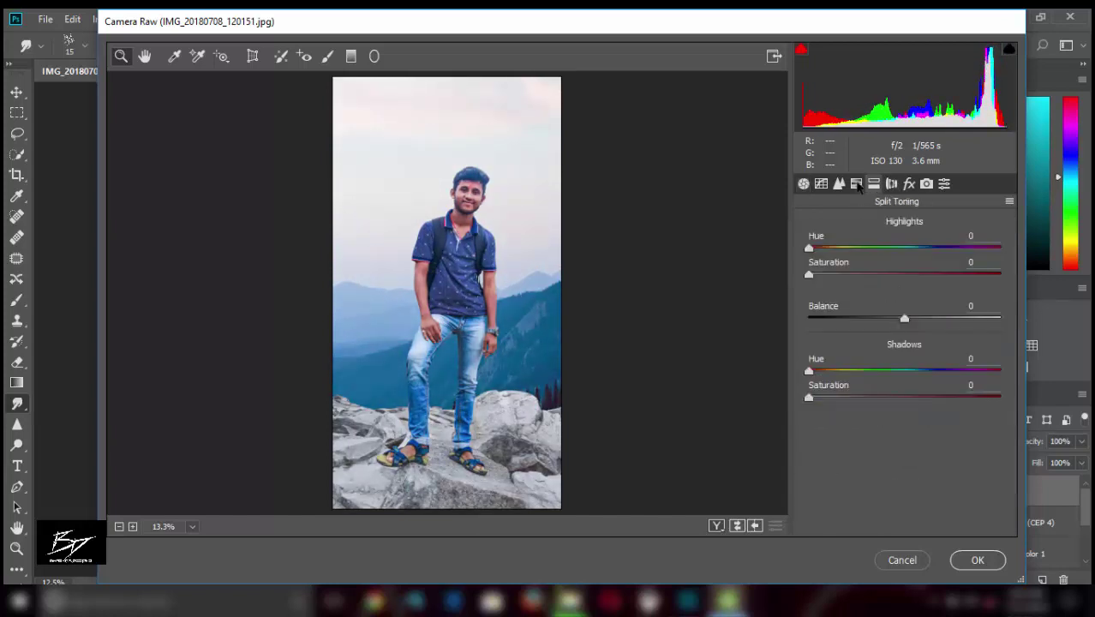
left_click(928, 250)
mouse_move(904, 334)
left_mouse_down()
mouse_move(932, 334)
mouse_move(914, 361)
left_mouse_up()
mouse_move(904, 441)
left_mouse_down()
mouse_move(906, 415)
mouse_move(785, 377)
left_mouse_up()
left_click_drag(914, 361, 905, 360)
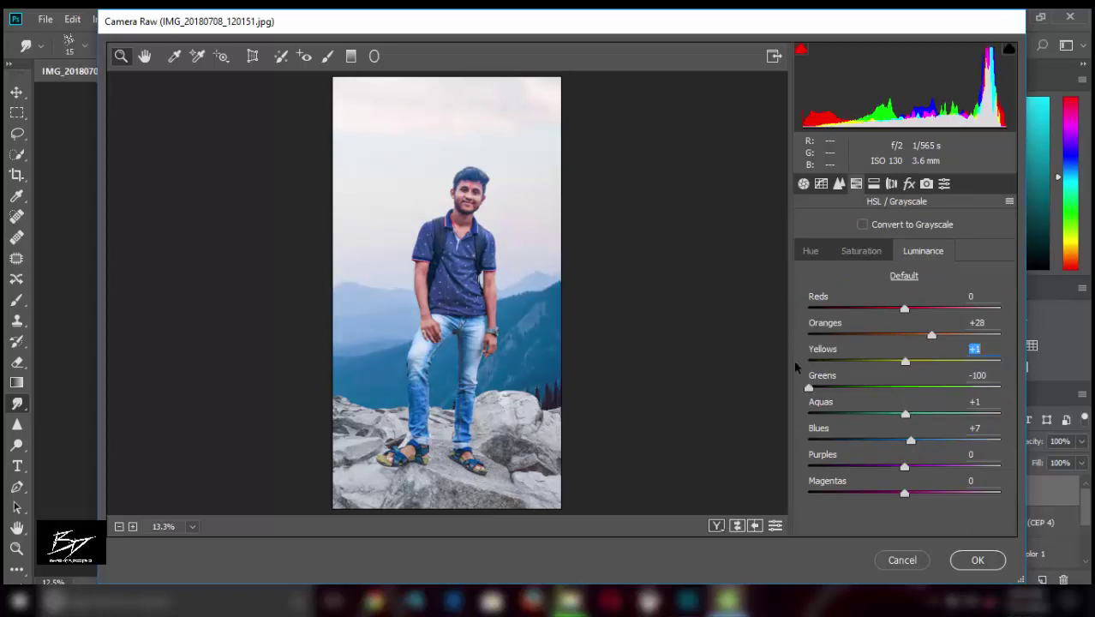
left_click(861, 250)
mouse_move(904, 441)
left_mouse_down()
mouse_move(947, 441)
mouse_move(938, 457)
mouse_move(916, 448)
mouse_move(938, 418)
mouse_move(871, 440)
mouse_move(895, 440)
left_mouse_up()
left_click(810, 250)
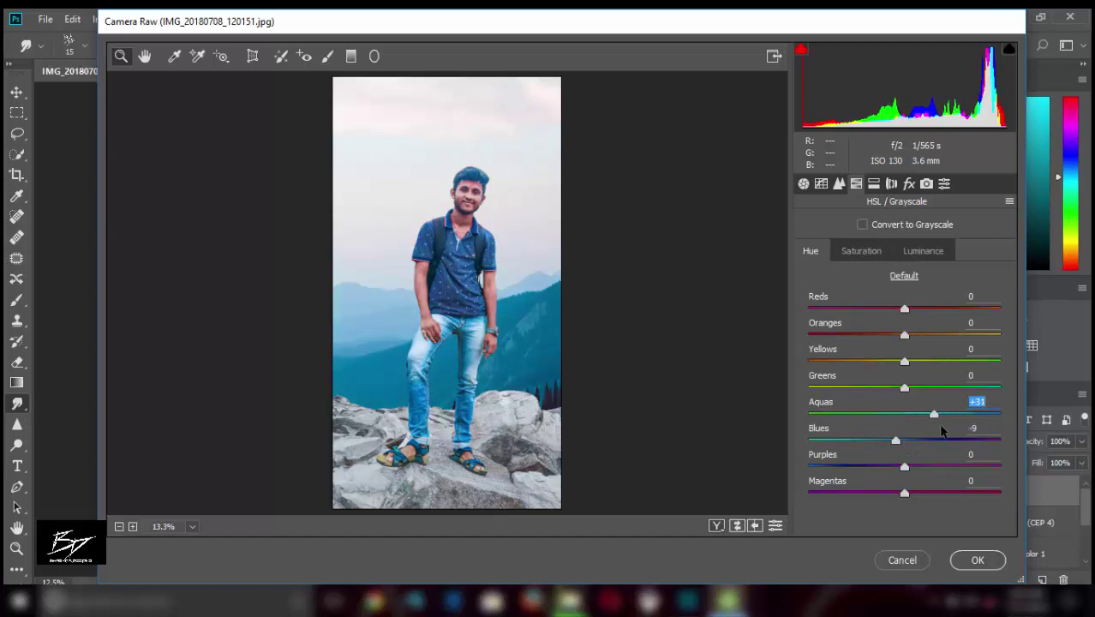
left_click(900, 468)
Step: Add a -7 vignette, blue split toning (highlight hue 213) balanced toward highlights, and a brighter tone curve
left_click(909, 183)
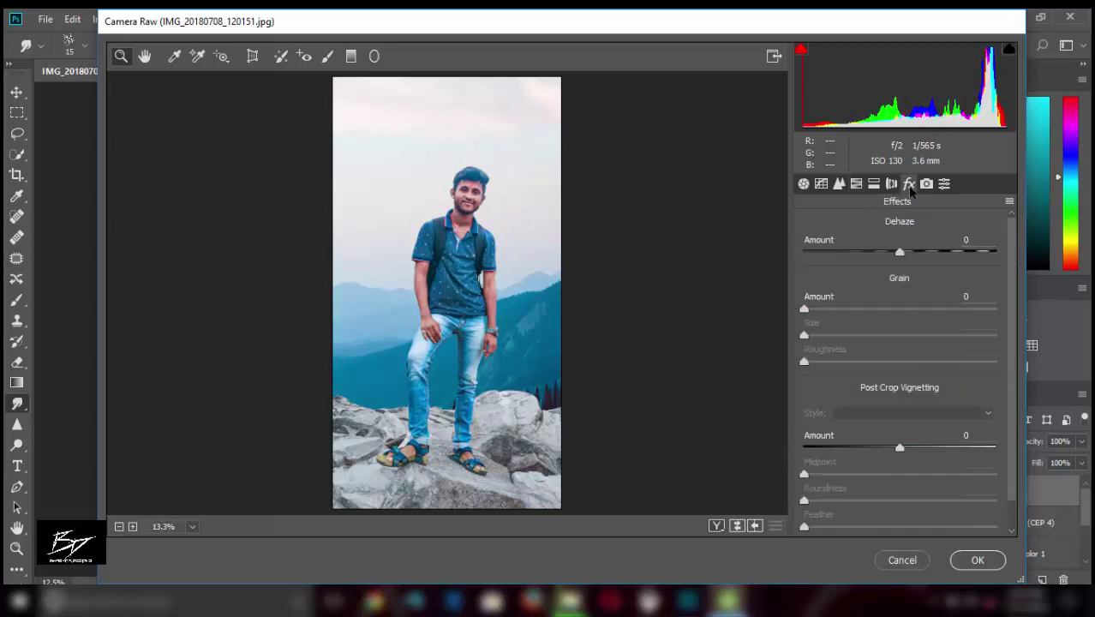
left_click_drag(898, 447, 893, 447)
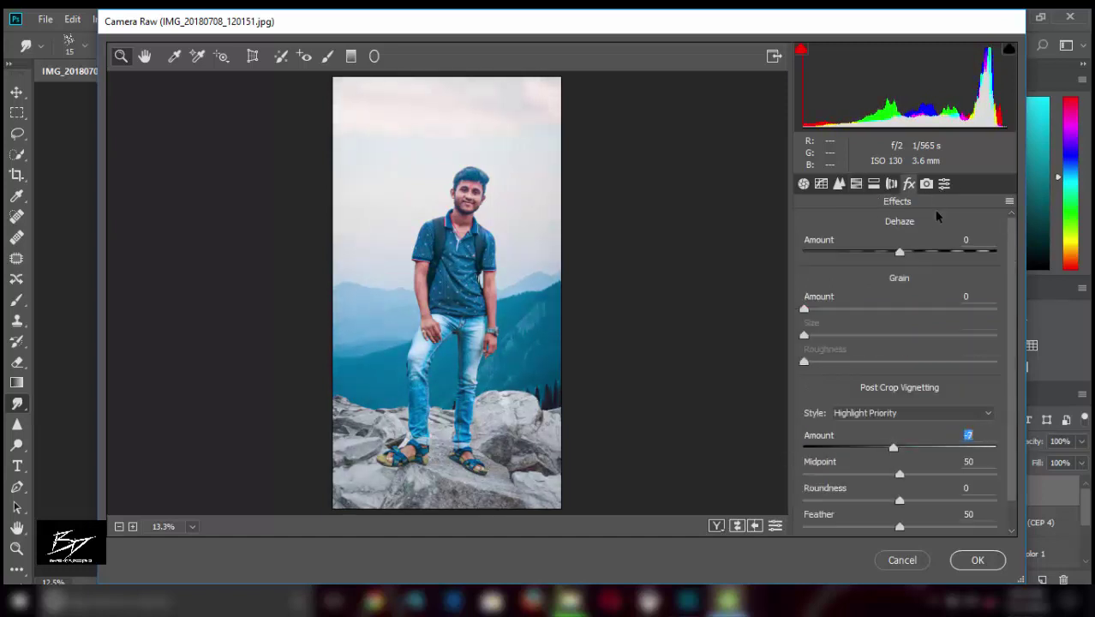
left_click(873, 184)
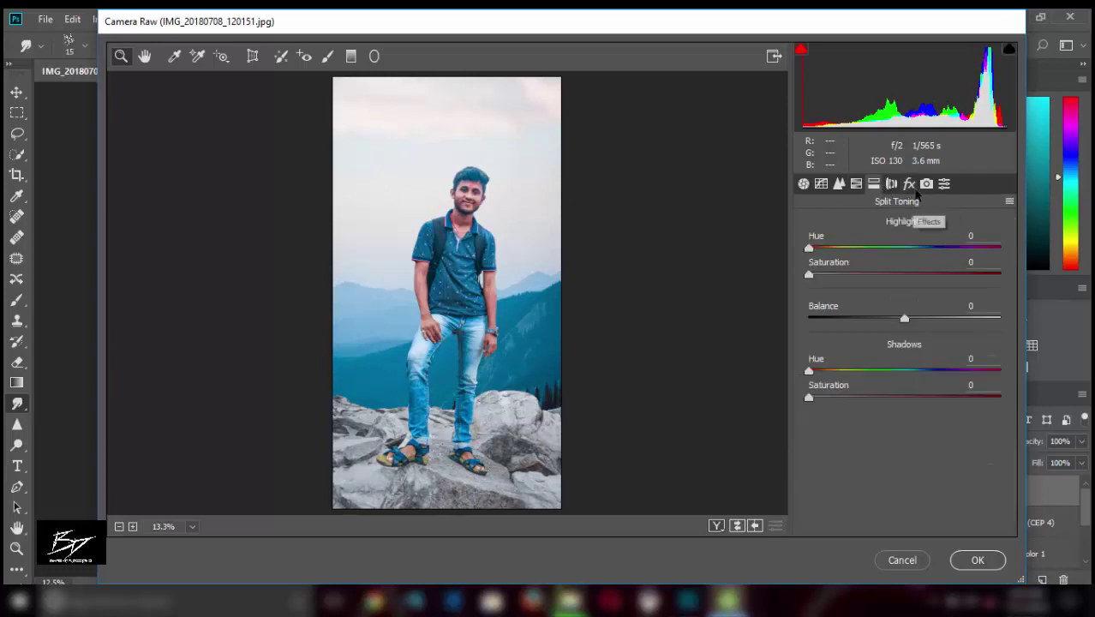
left_click_drag(821, 247, 921, 248)
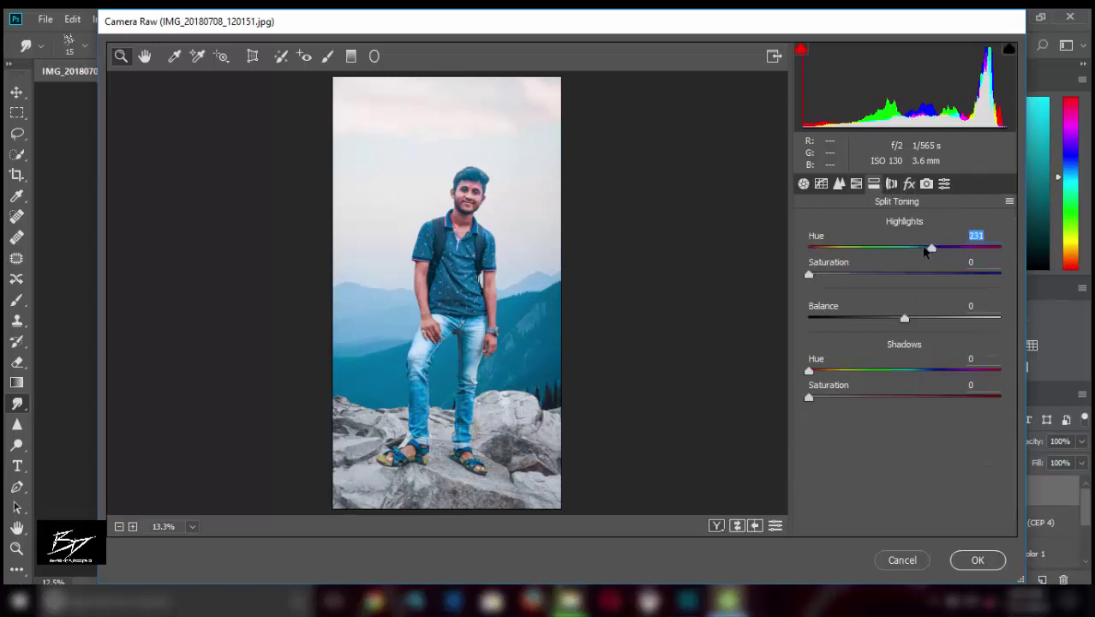
left_click_drag(809, 278, 822, 289)
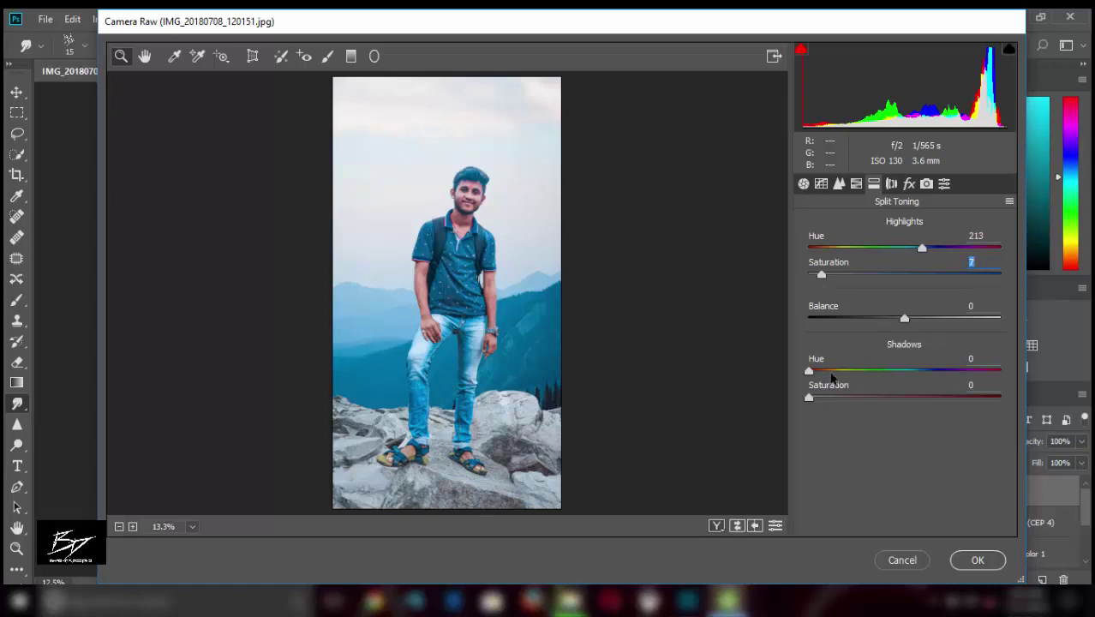
left_click_drag(830, 376, 929, 389)
left_click_drag(809, 400, 828, 406)
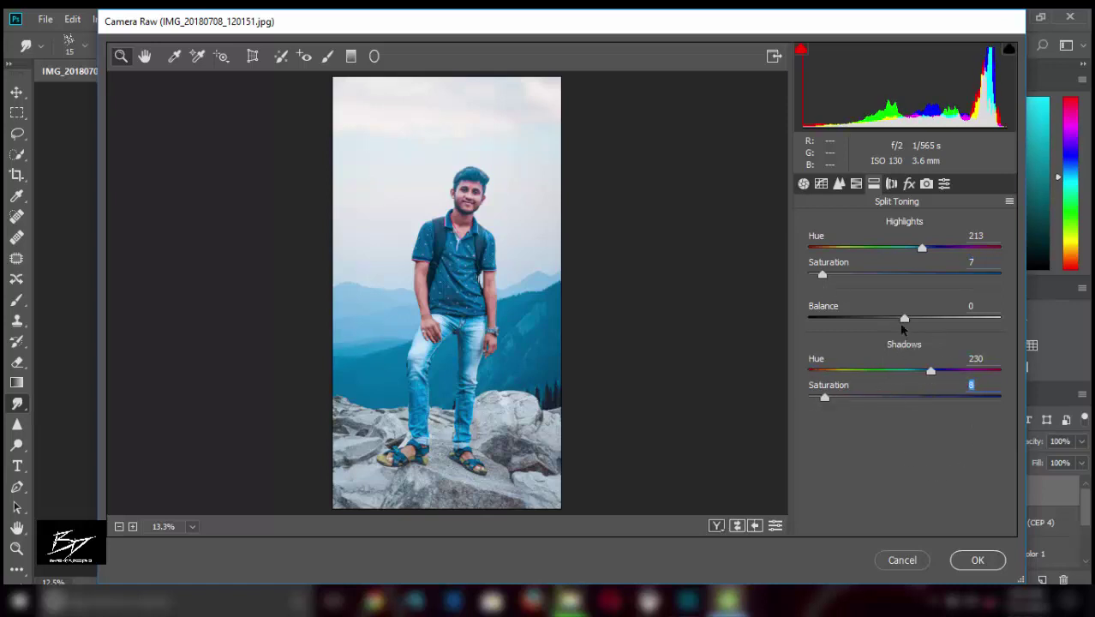
left_click_drag(901, 328, 979, 326)
left_click(821, 183)
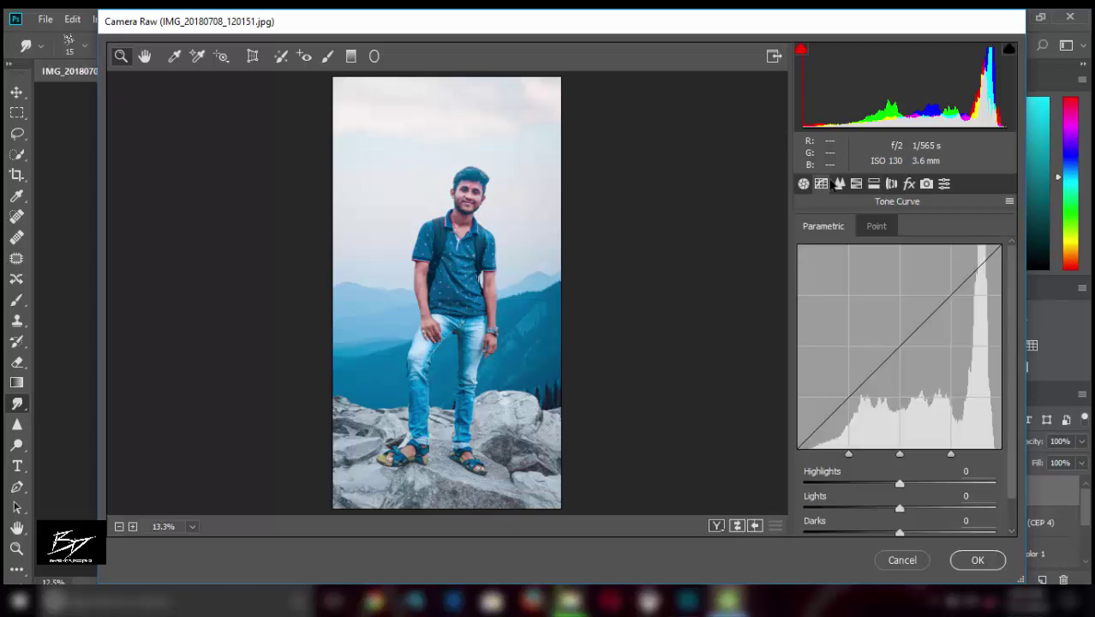
scroll(1011, 483, "down", 1)
left_click_drag(899, 522, 909, 473)
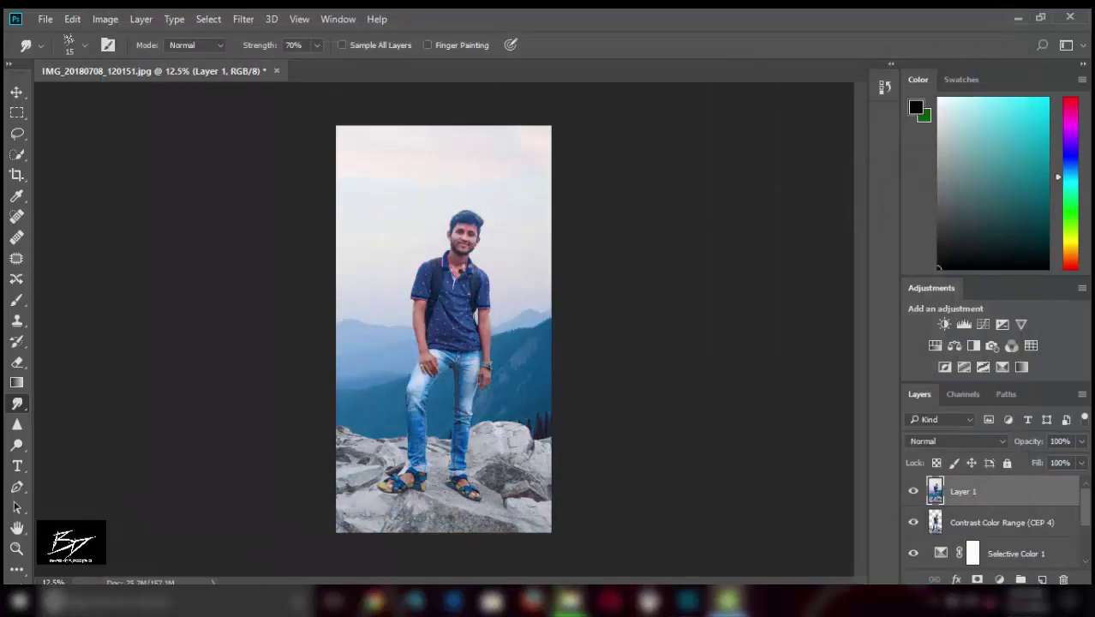
key("ctrl+plus")
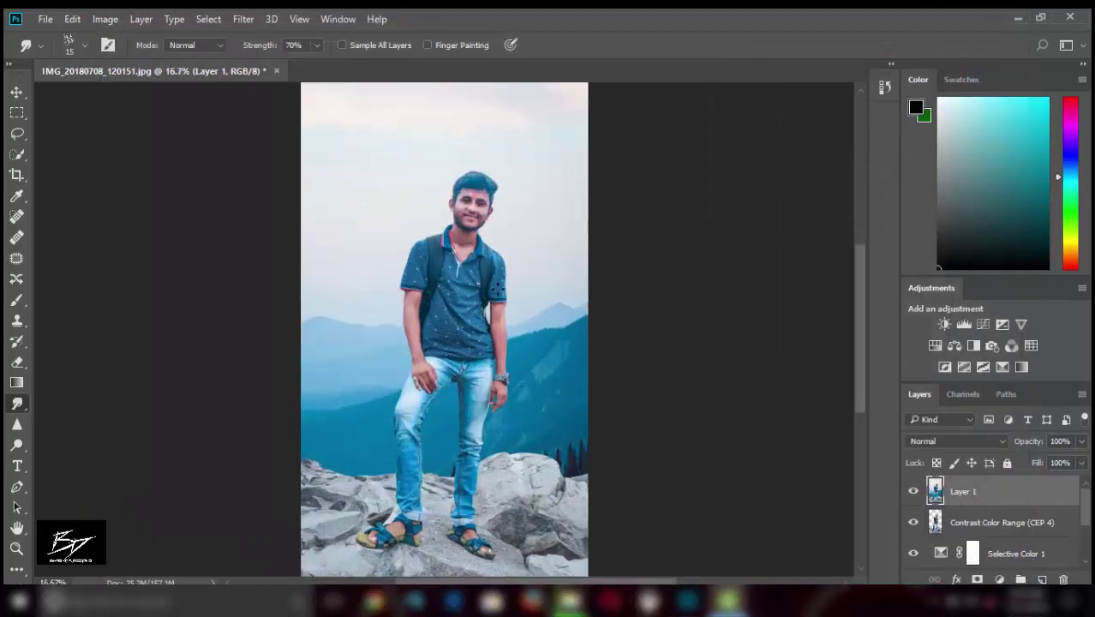
key("ctrl+plus")
key("ctrl+plus")
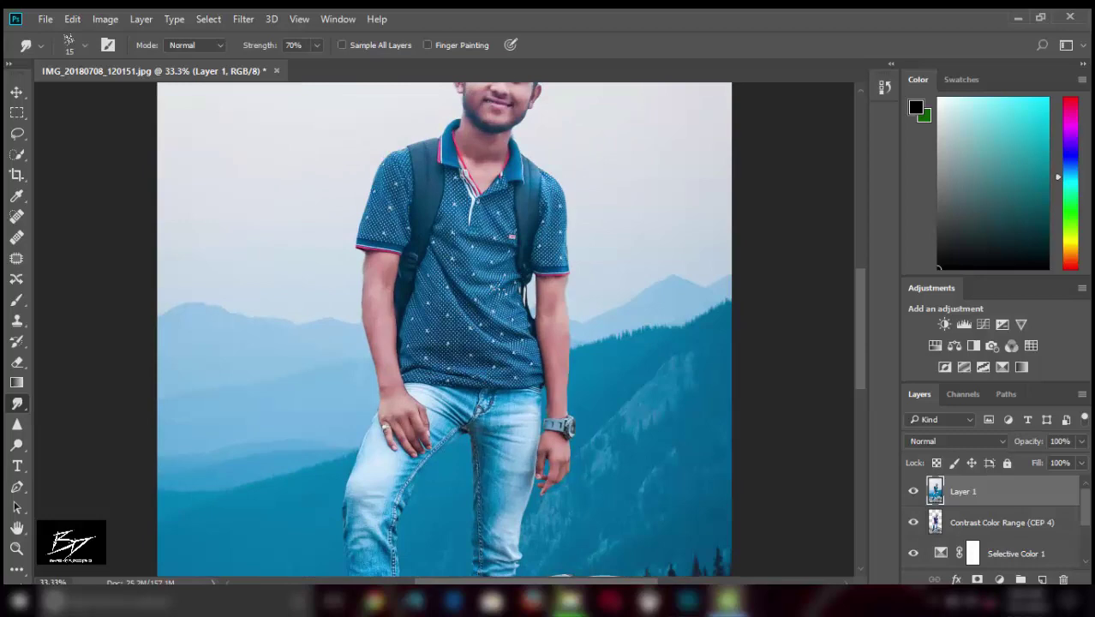
key("ctrl+minus")
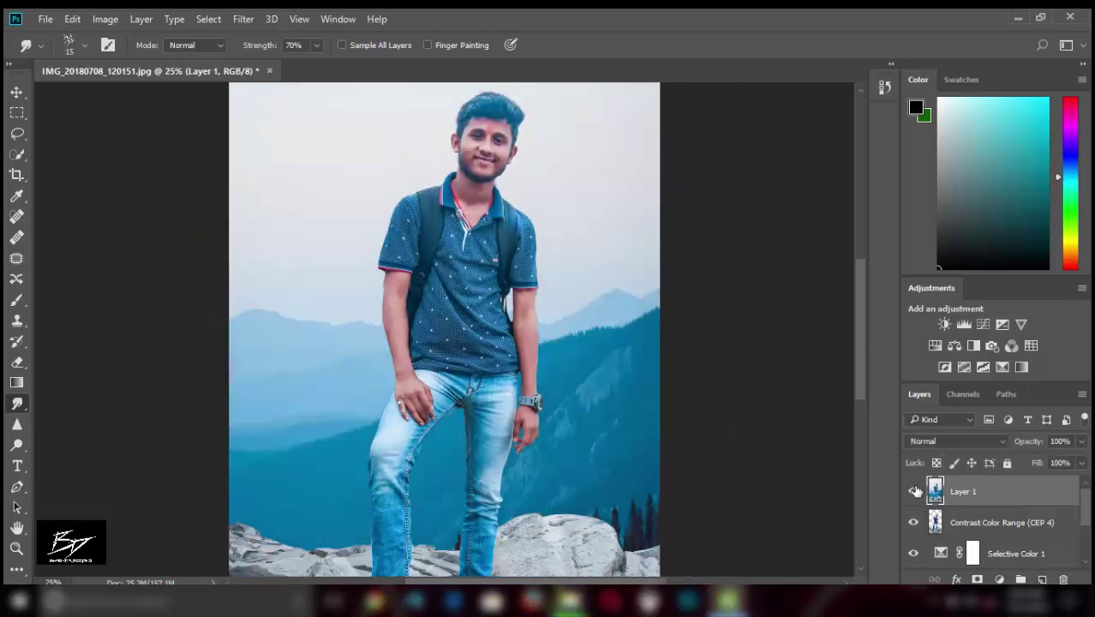
left_click(915, 491)
left_click(915, 491)
left_click(915, 491)
left_click(915, 491)
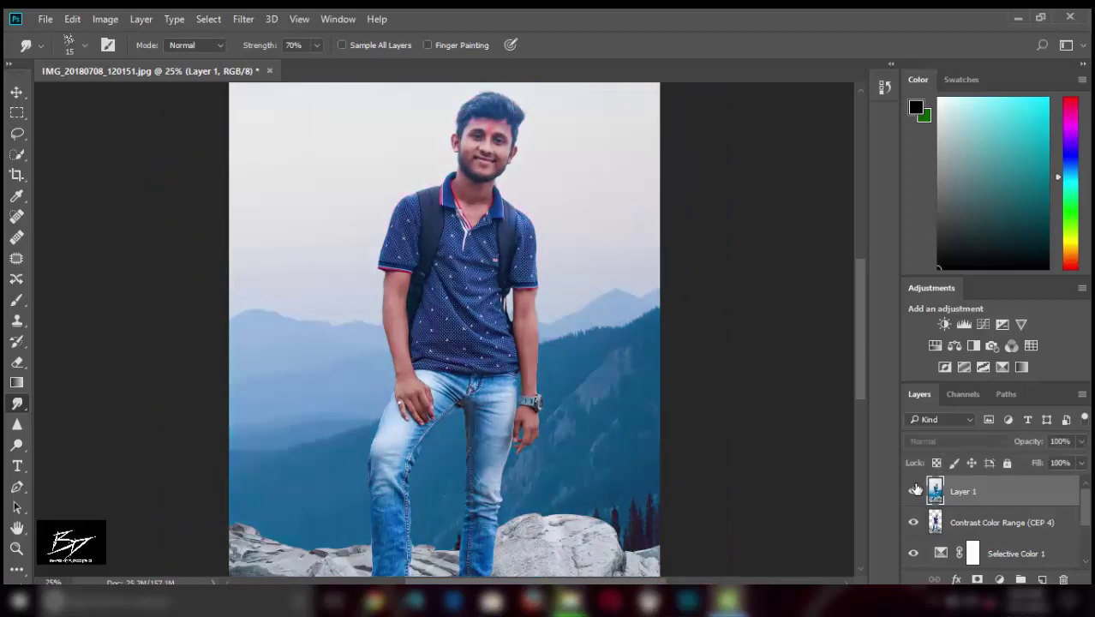
left_click(915, 489)
key("ctrl+minus")
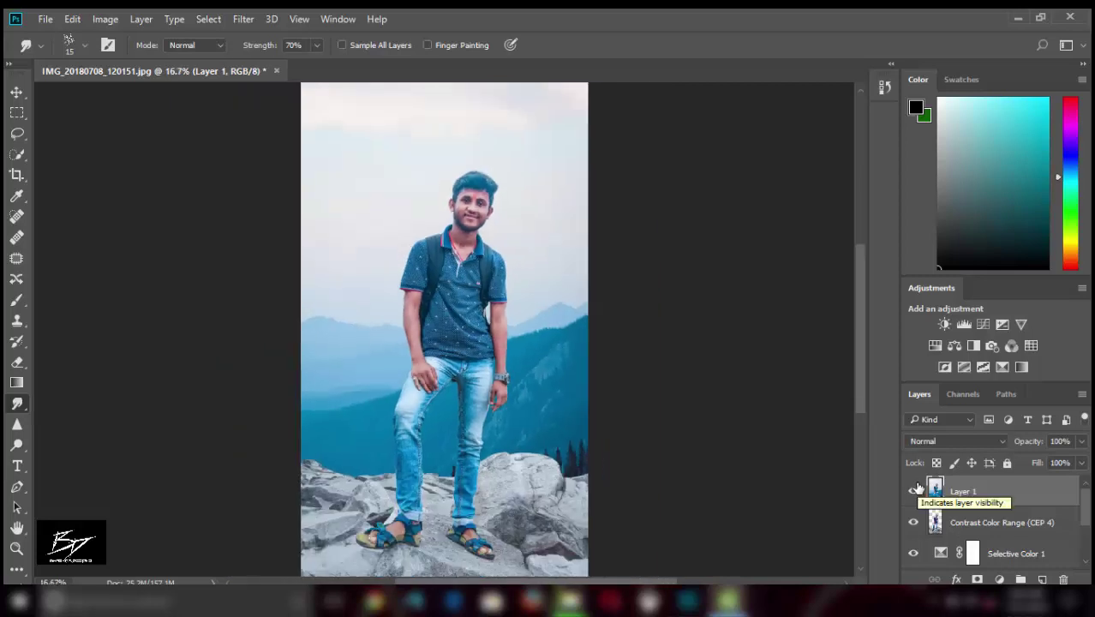
key("ctrl+minus")
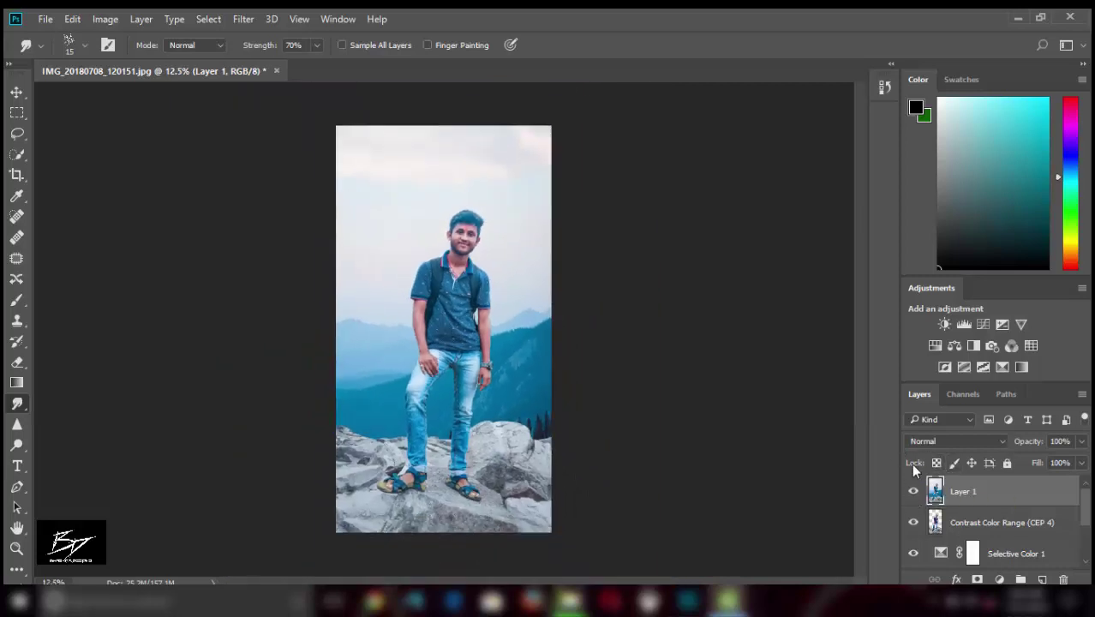
key("ctrl+plus")
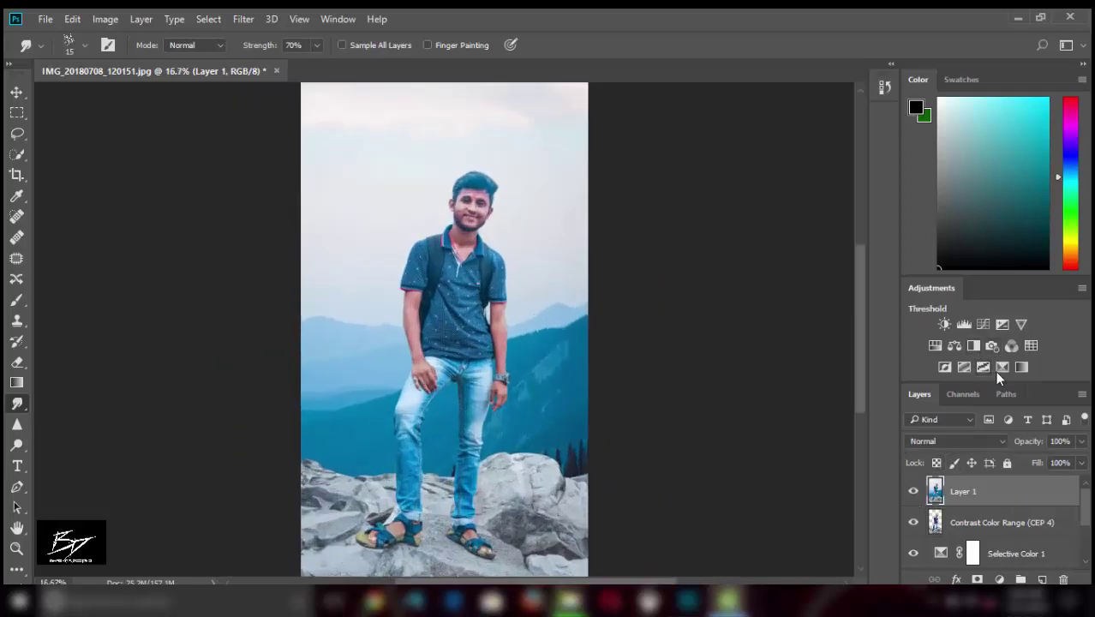
left_click(884, 118)
Step: Set Selective Color Blacks to C+9, M-2, Y+8, K+1 and merge it into Layer 1
key("Down")
key("Down")
key("Down")
key("Down")
key("Down")
key("Down")
key("Down")
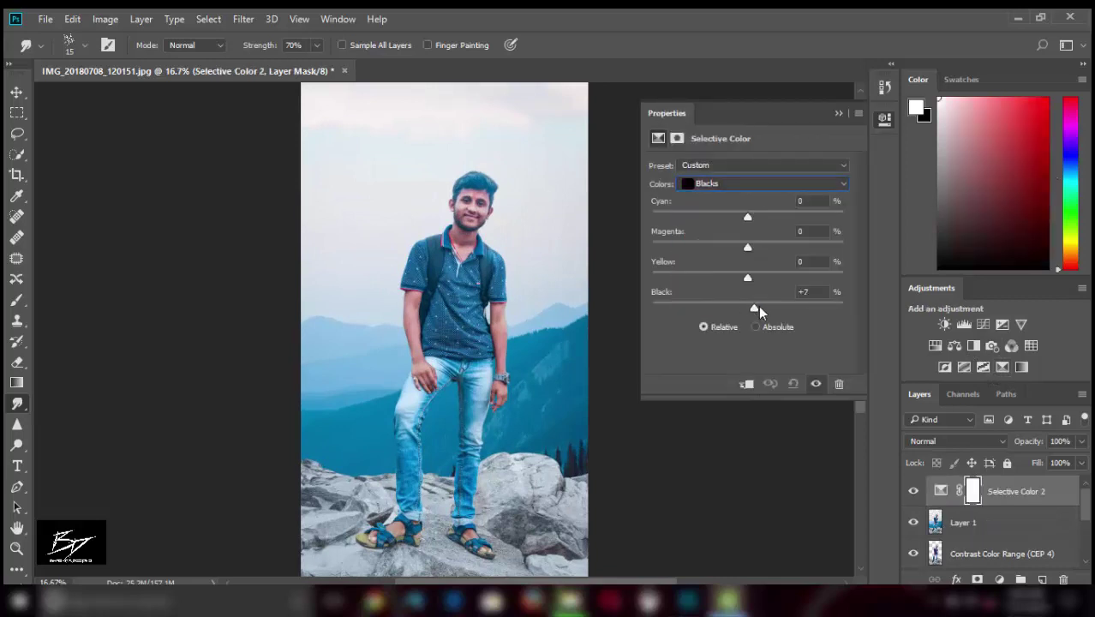
left_click_drag(747, 306, 747, 324)
mouse_move(747, 277)
left_mouse_down()
mouse_move(765, 277)
mouse_move(734, 254)
left_mouse_up()
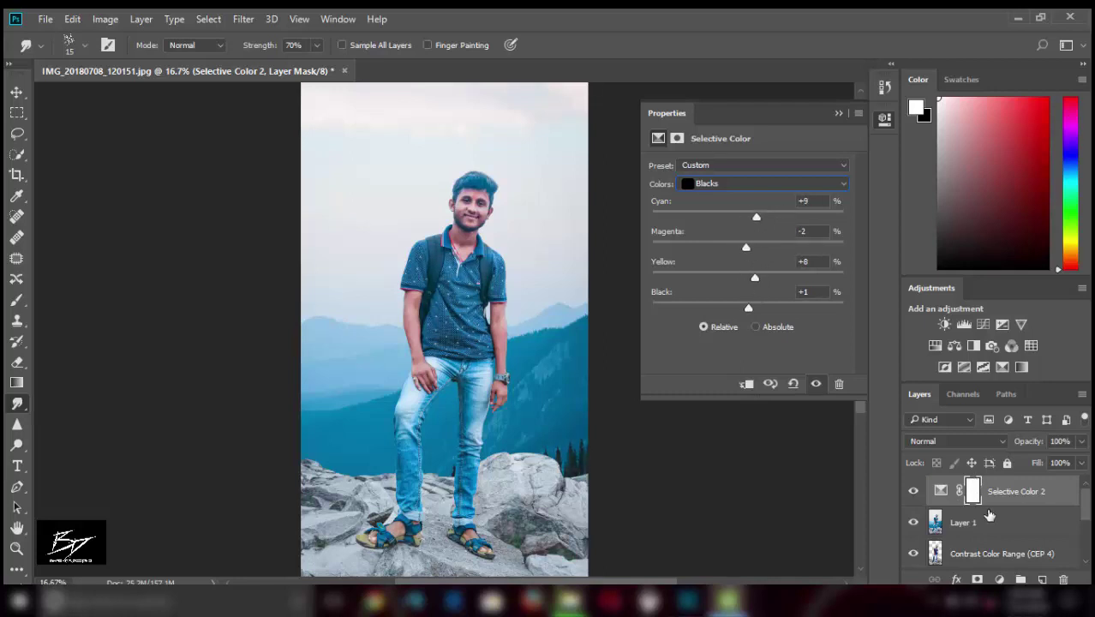
left_click(989, 514, "shift")
right_click(989, 514)
left_click(797, 472)
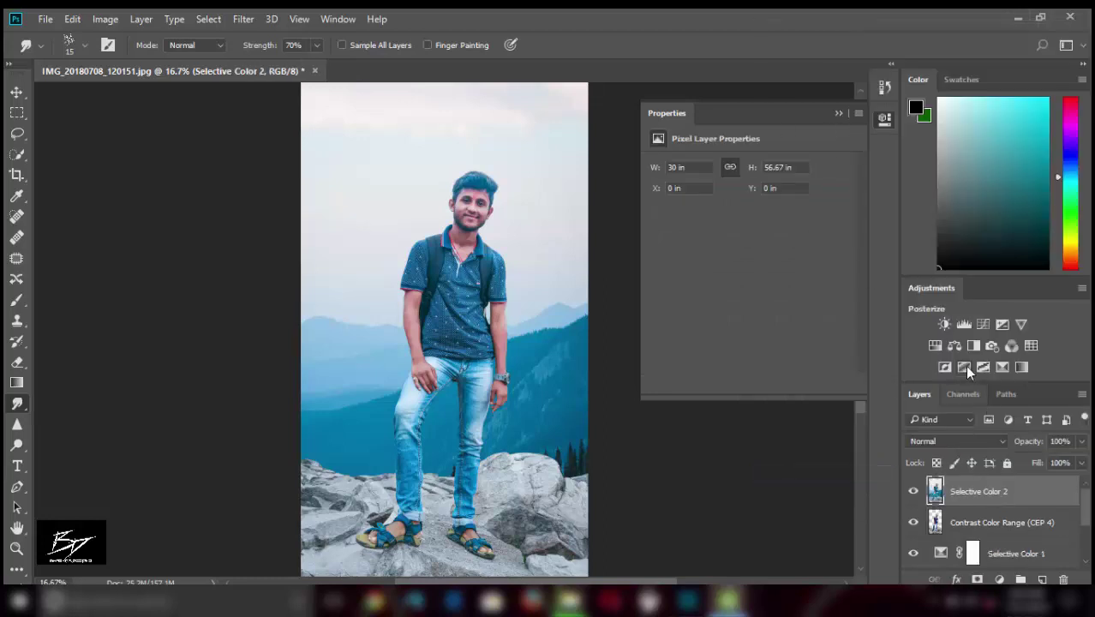
Step: Add Color Balance with midtones -4 red, +18 green, -10 blue, and select it with Selective Color 2
left_click(955, 346)
mouse_move(732, 255)
left_mouse_down()
mouse_move(764, 263)
mouse_move(693, 274)
mouse_move(710, 275)
left_mouse_up()
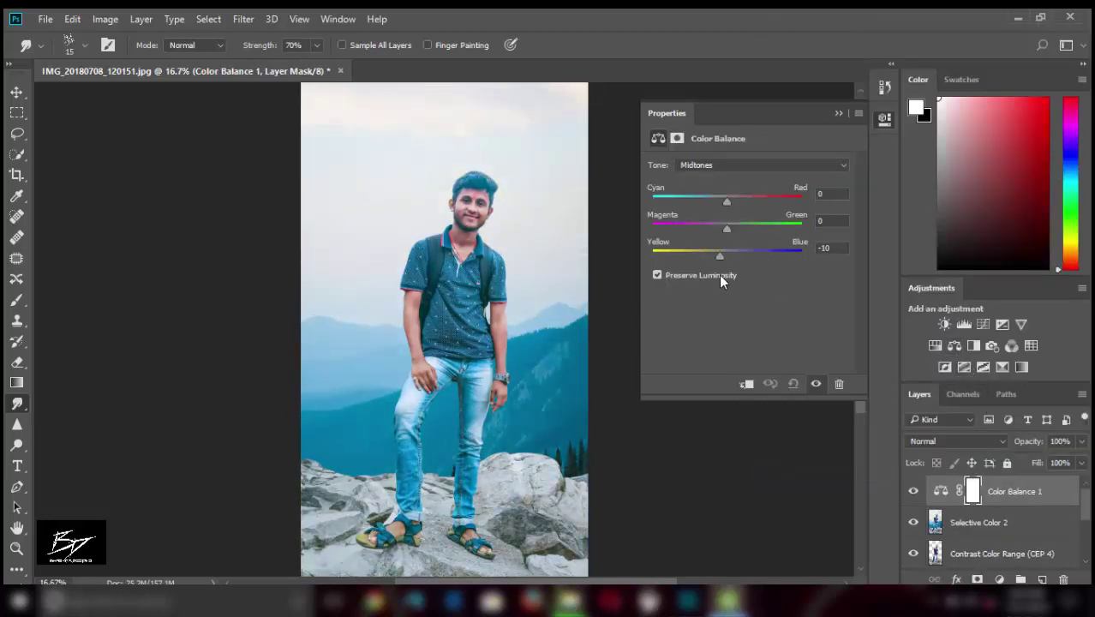
mouse_move(726, 229)
left_mouse_down()
mouse_move(741, 230)
mouse_move(719, 205)
left_mouse_up()
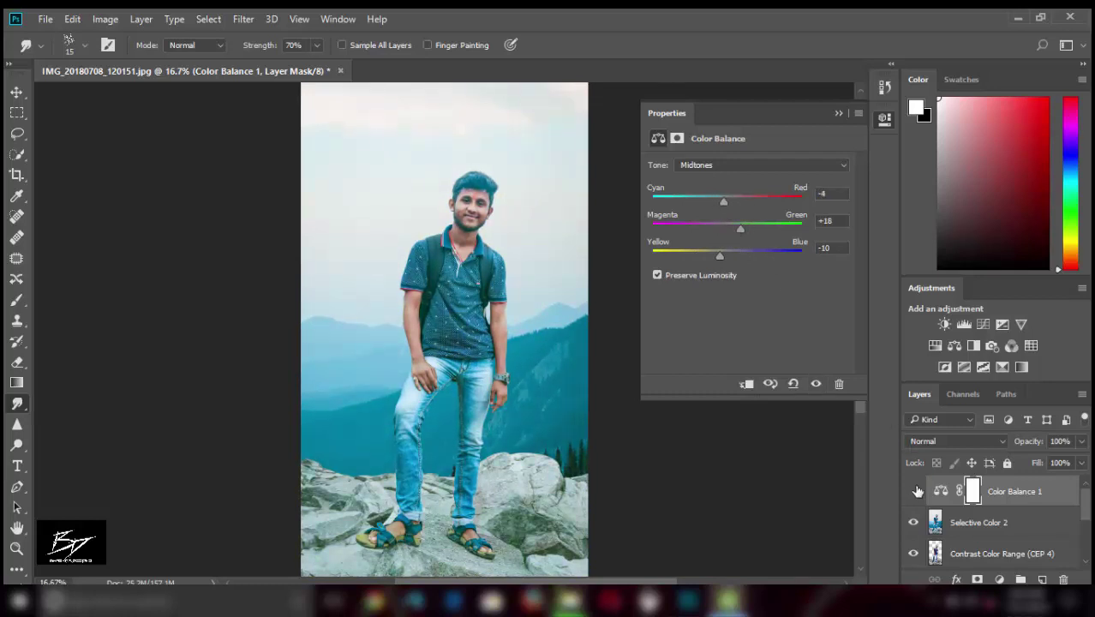
left_click(1008, 525, "shift")
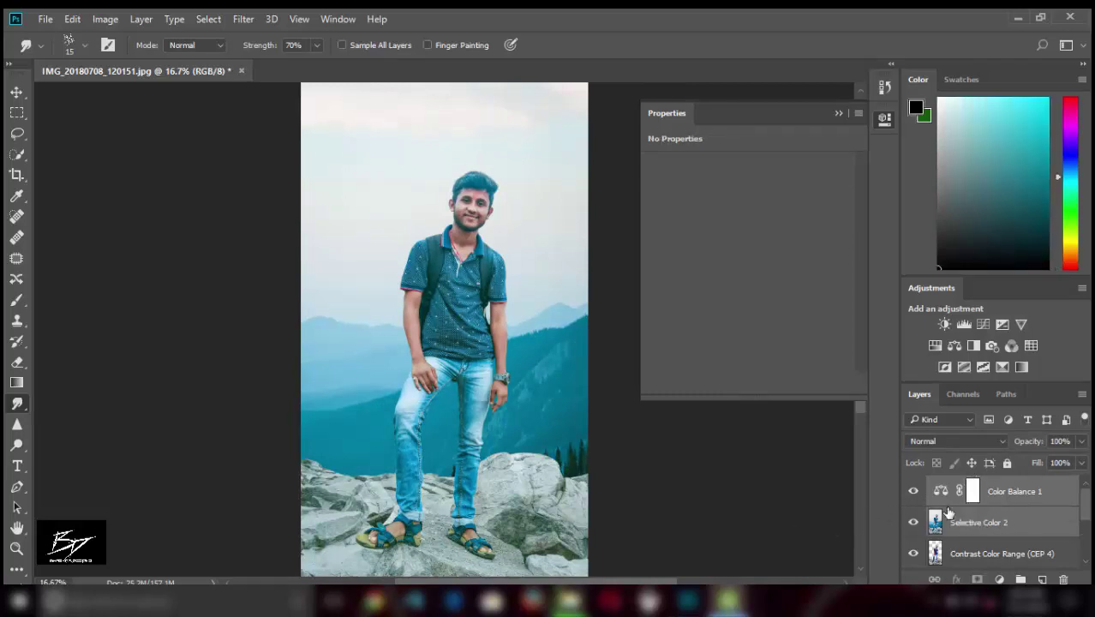
Step: Merge the Color Balance into the photo layer, close Properties, and zoom in on the face
right_click(995, 499)
left_click(723, 550)
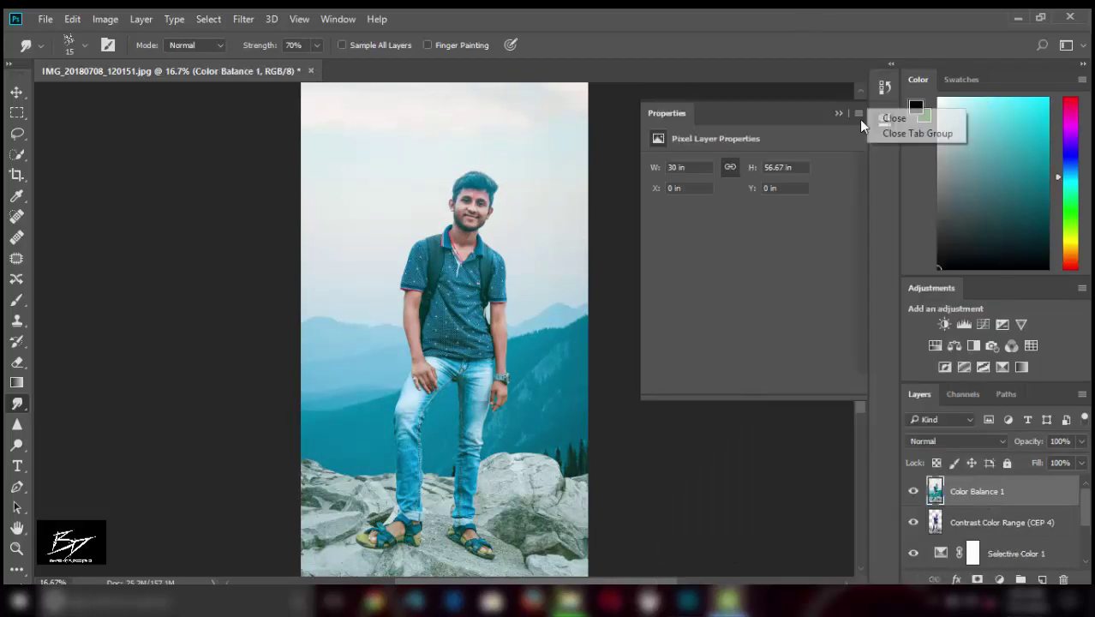
left_click(875, 137)
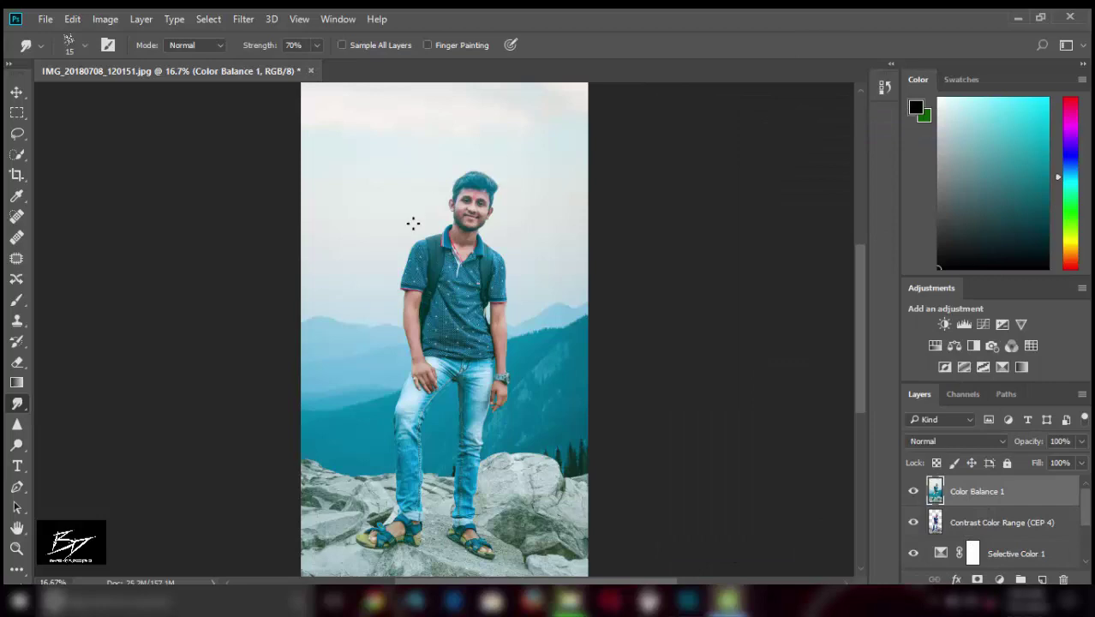
key("ctrl+plus")
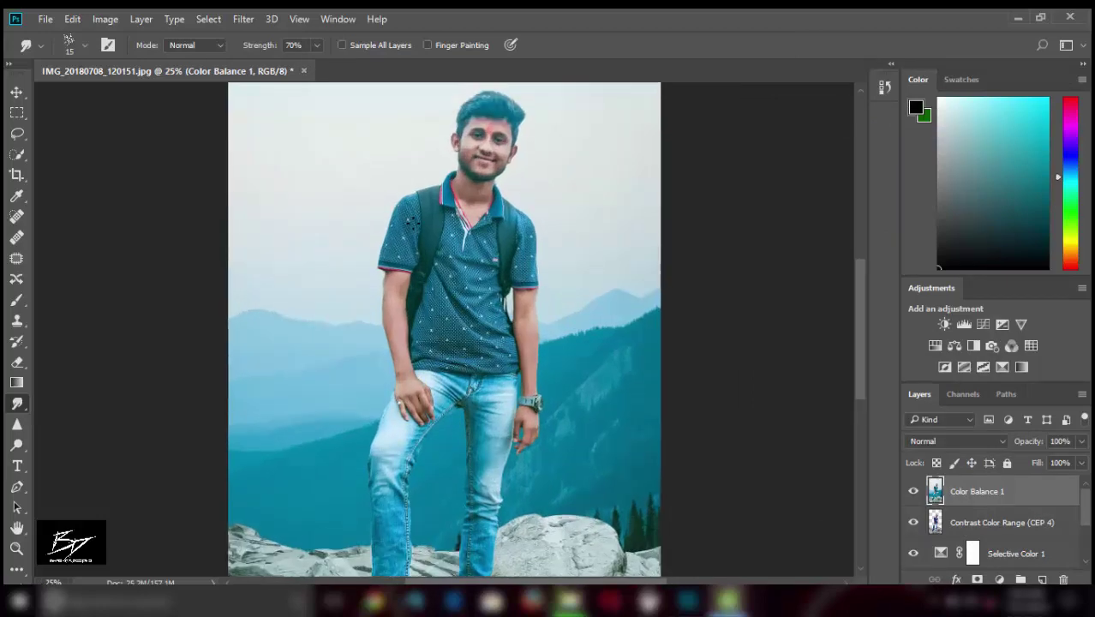
key("ctrl+plus")
left_click_drag(856, 359, 865, 317)
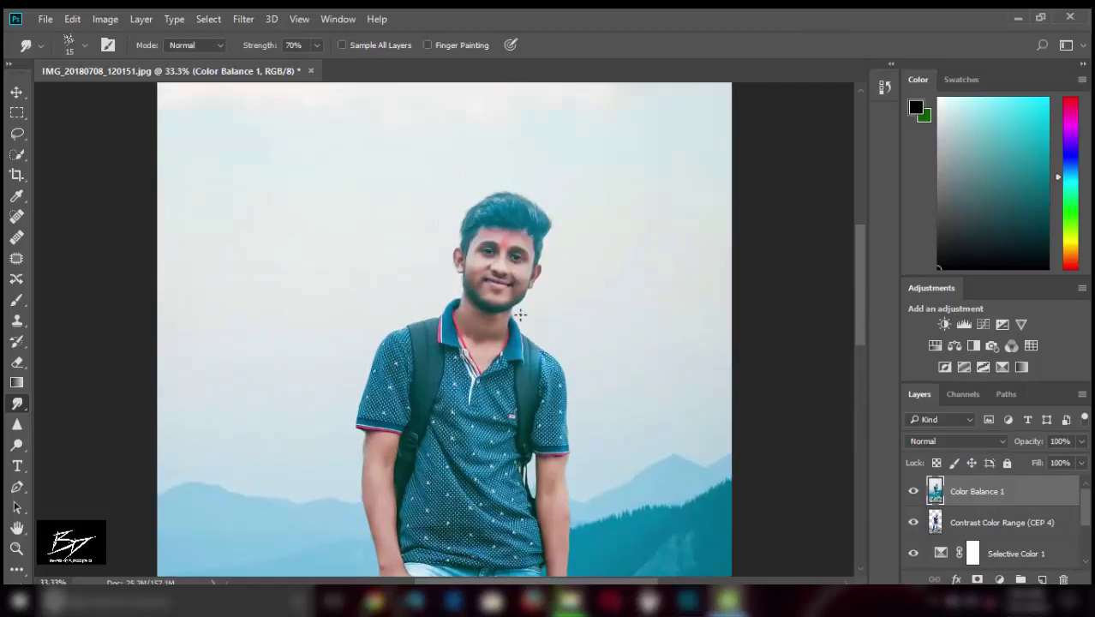
key("ctrl+plus")
key("ctrl+plus")
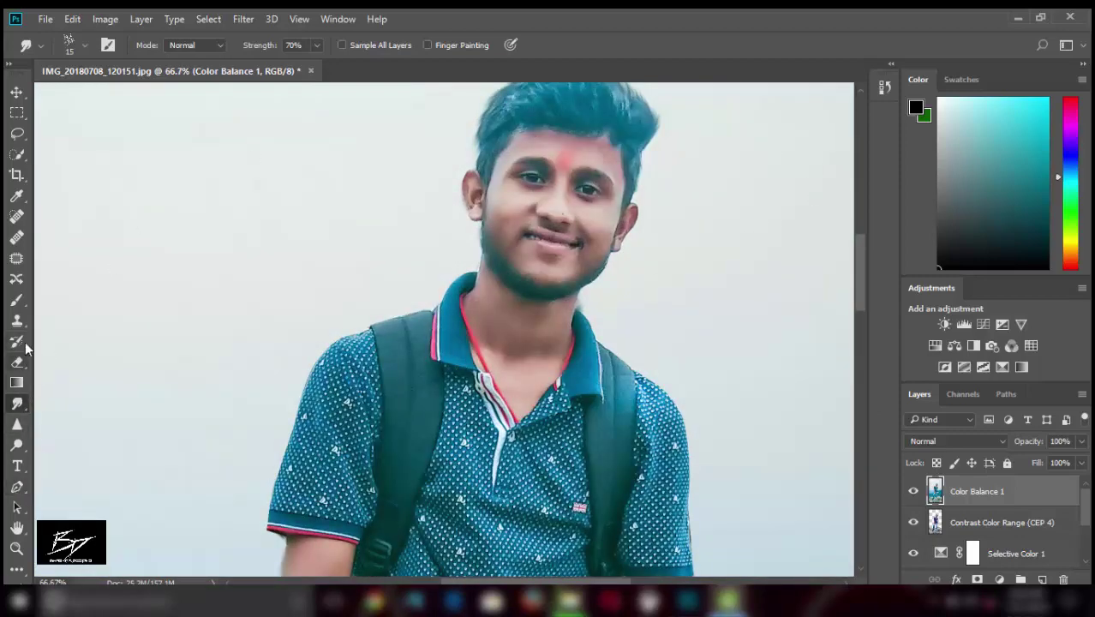
Step: Set Smudge strength to 12% and pick the Texture Comb brush at size 65
left_click(202, 47)
left_click(316, 45)
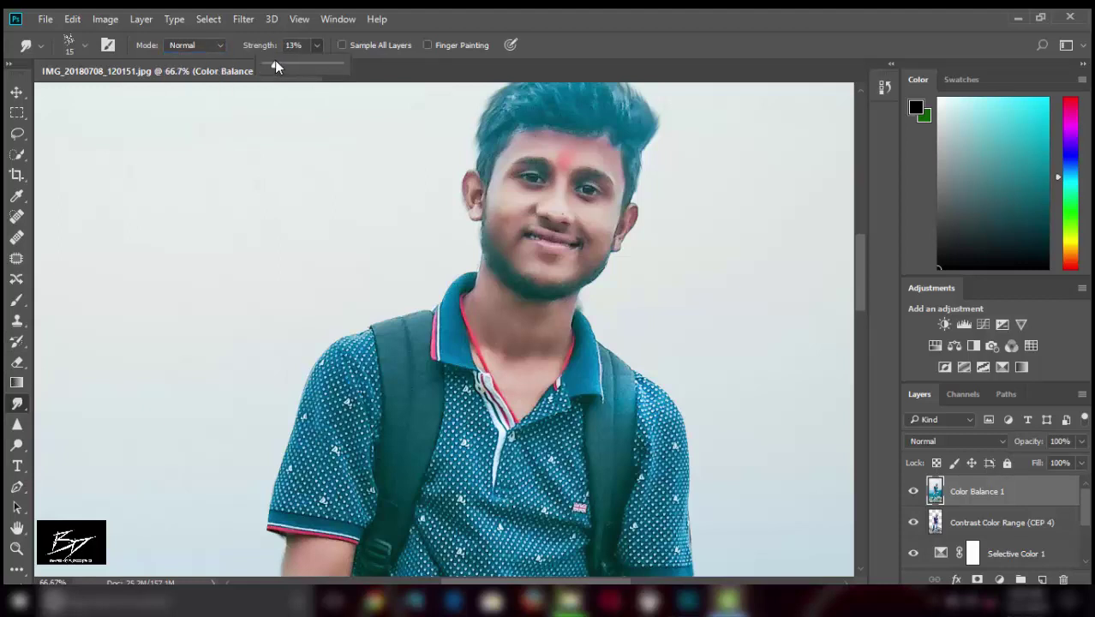
left_click(84, 45)
double_click(99, 378)
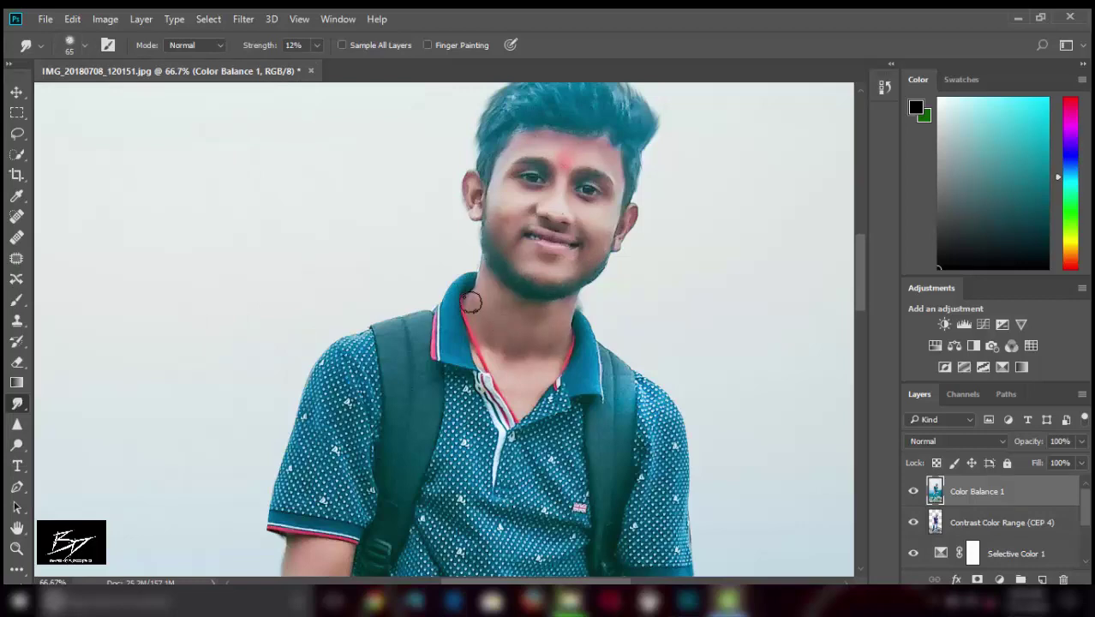
Step: Zoom out and try a slight contrast boost in Brightness/Contrast before closing it
left_click(16, 547)
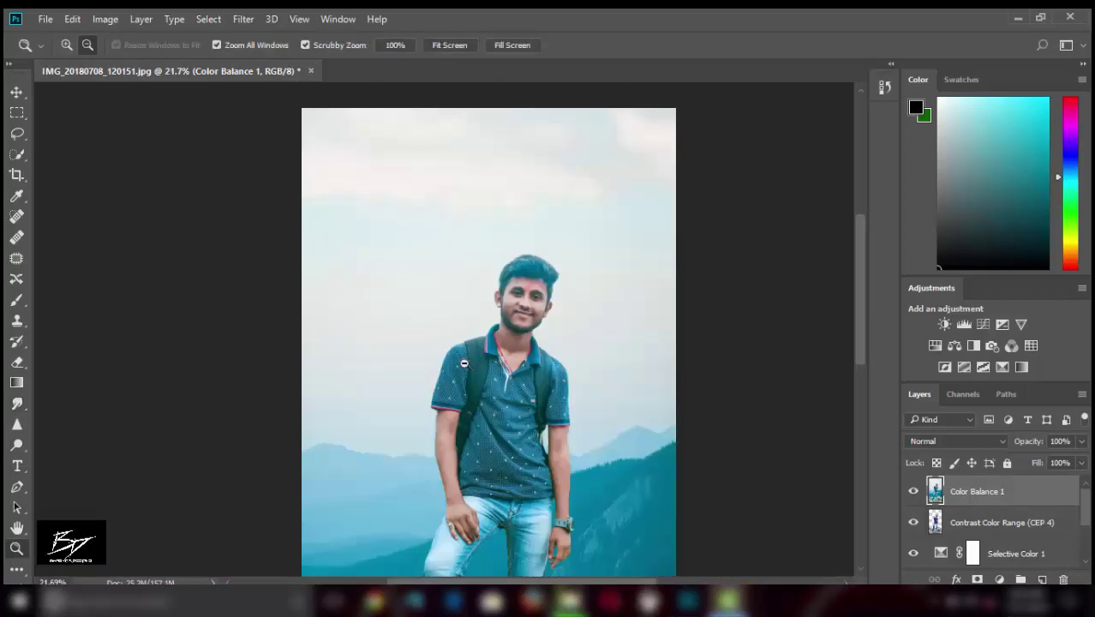
left_click(466, 206, "alt")
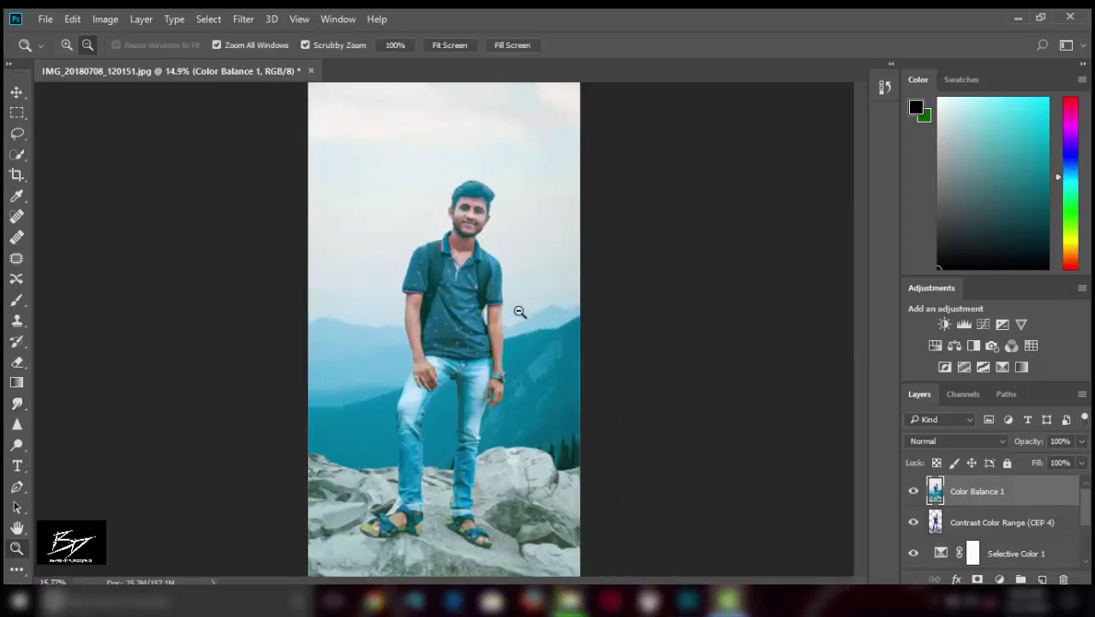
left_click(141, 18)
mouse_move(129, 59)
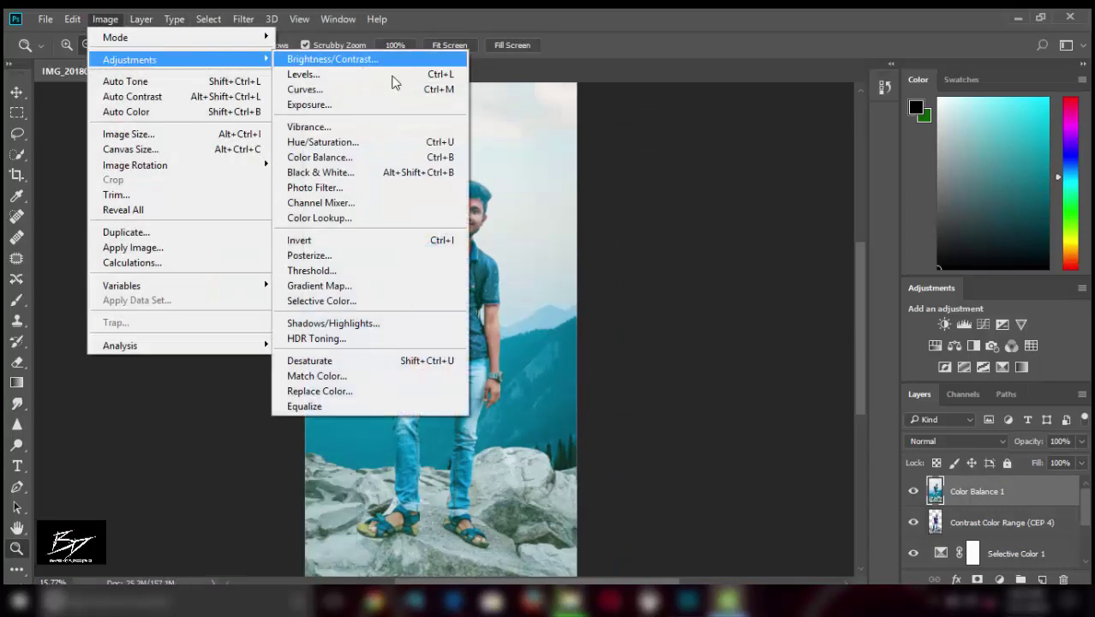
left_click(386, 60)
left_click_drag(512, 156, 702, 156)
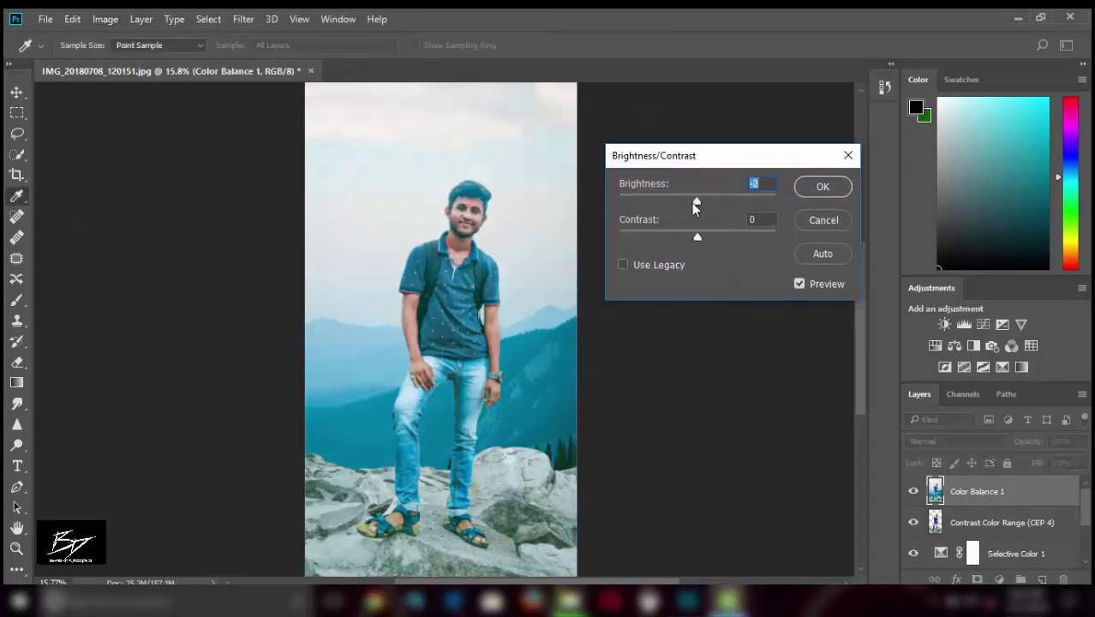
left_click_drag(697, 202, 697, 199)
left_click_drag(698, 238, 704, 240)
key("Return")
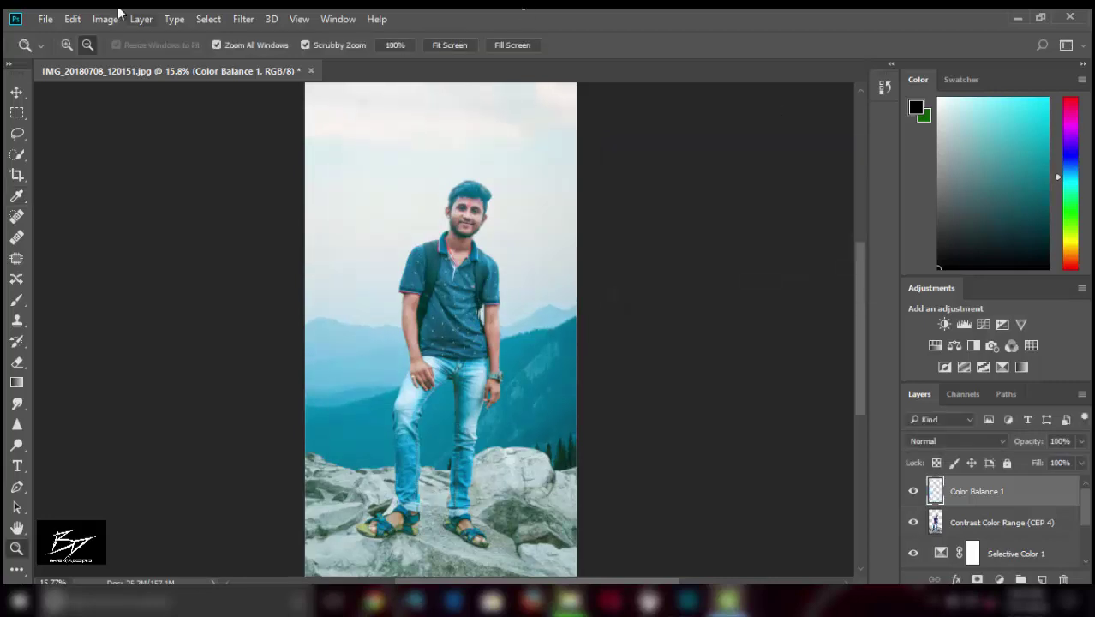
Step: Reopen the Properties panel, then add and undo a Black & White adjustment layer
left_click(299, 19)
left_click(973, 345)
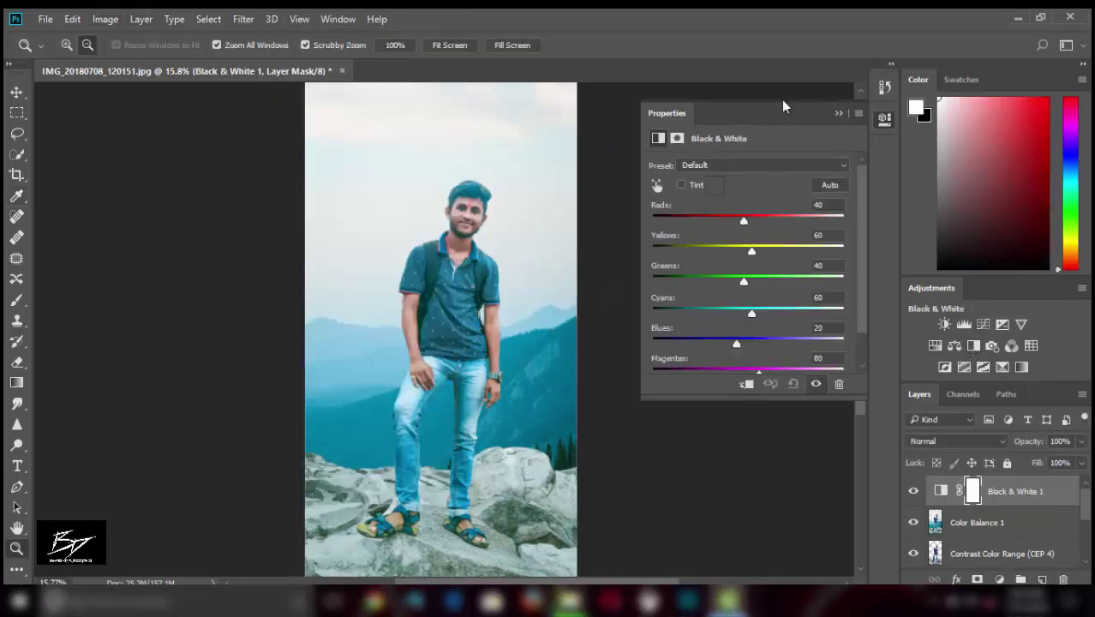
key("ctrl+z")
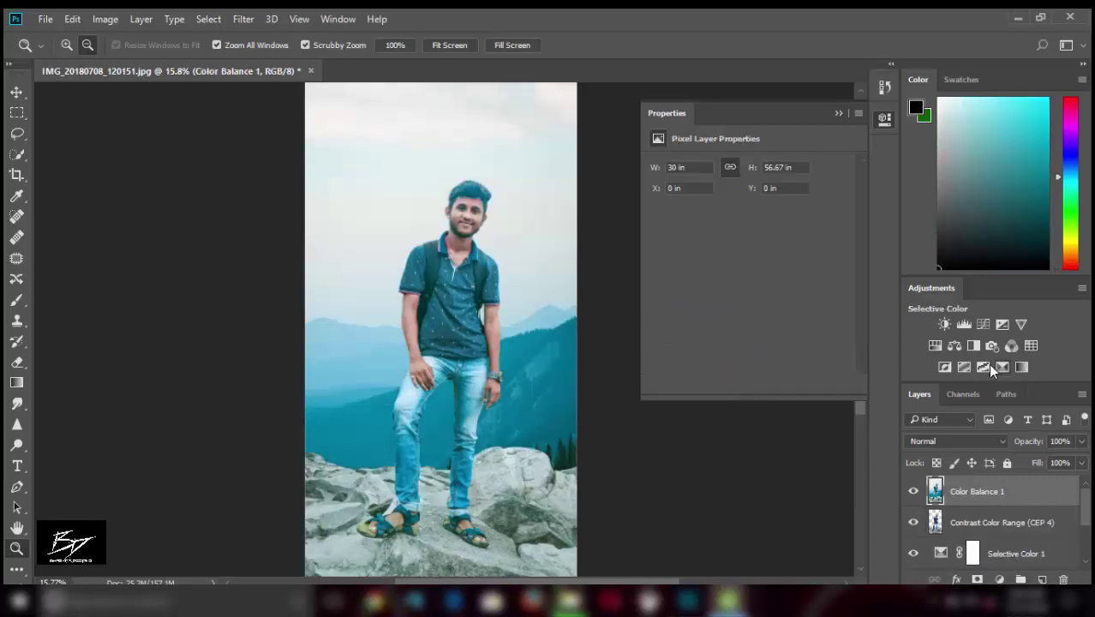
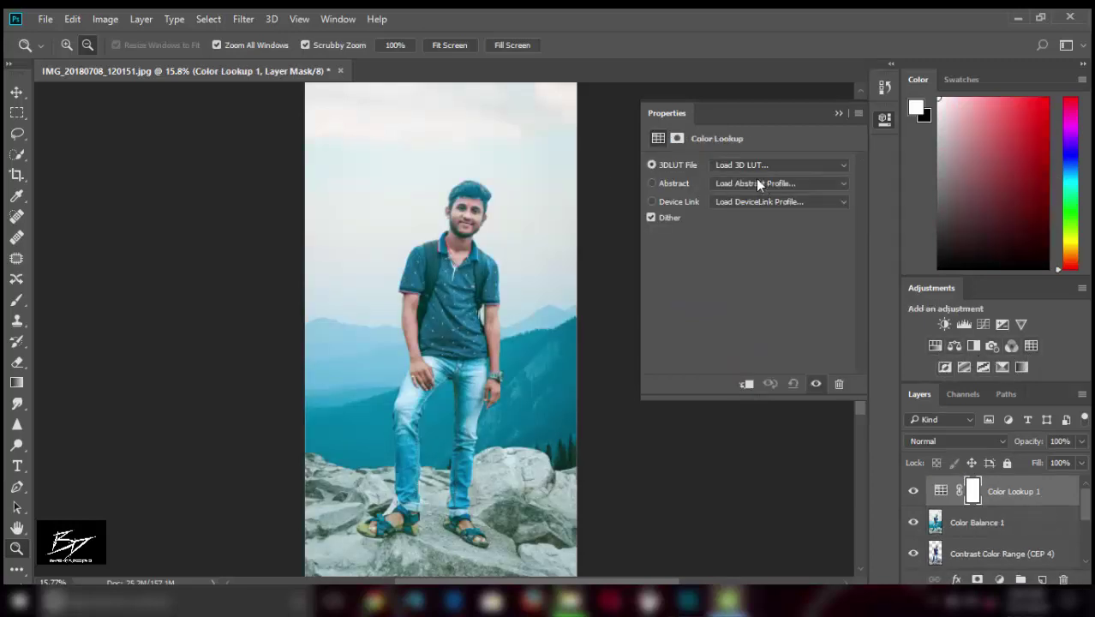
Step: Preview 3DLUT presets such as Crisp_Winter, Fuji F125 Kodak 2393, Moonlight and FoggyNight
key("Down")
key("Down")
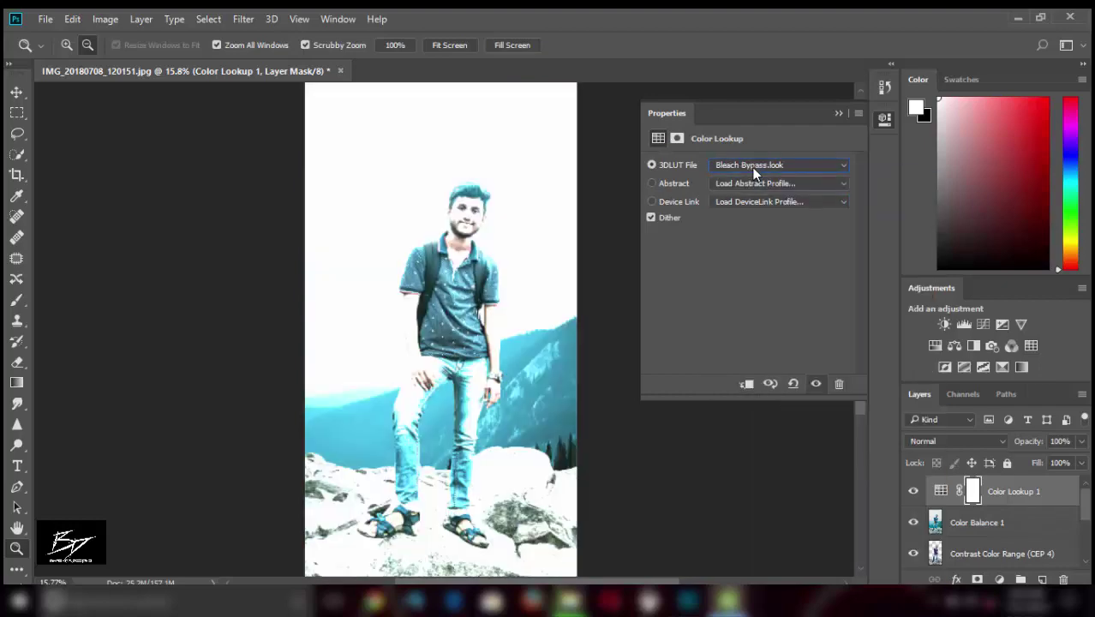
key("Down")
key("Down")
key("Down")
key("Up")
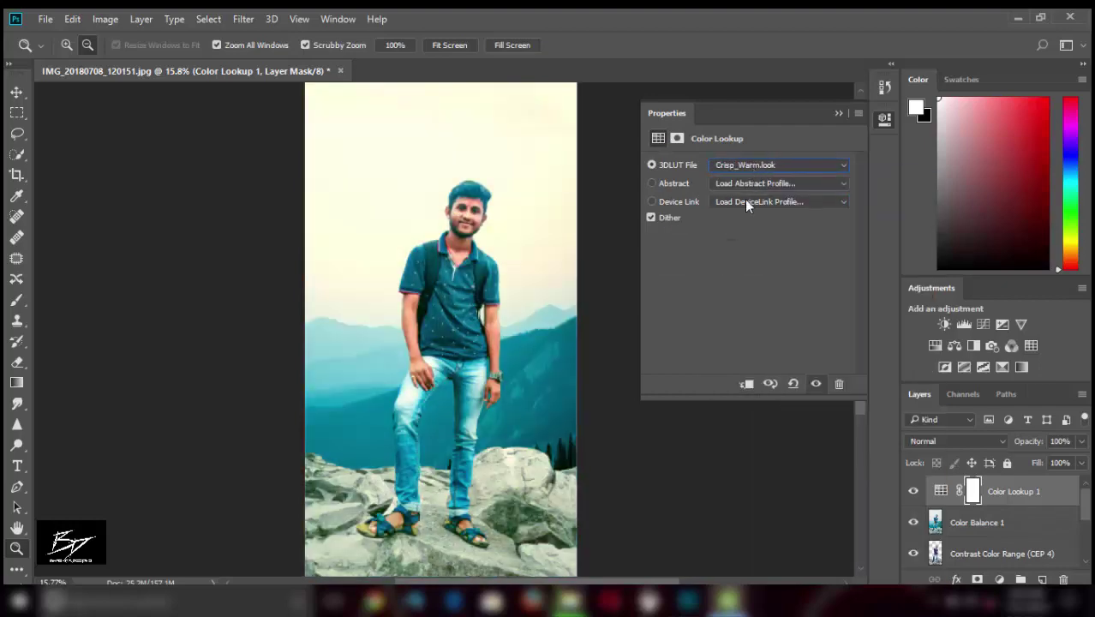
key("Down")
key("Down")
key("Down")
key("Down")
key("Down")
key("Down")
key("Down")
key("Down")
key("Down")
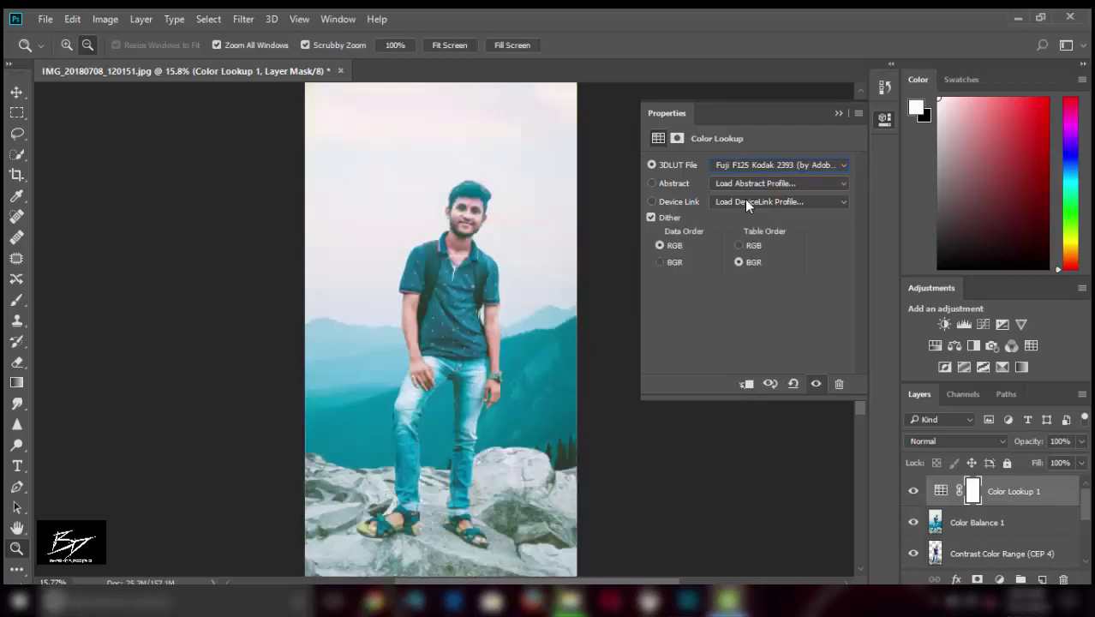
key("Down")
key("Down")
key("Down")
key("Down")
key("Down")
key("Down")
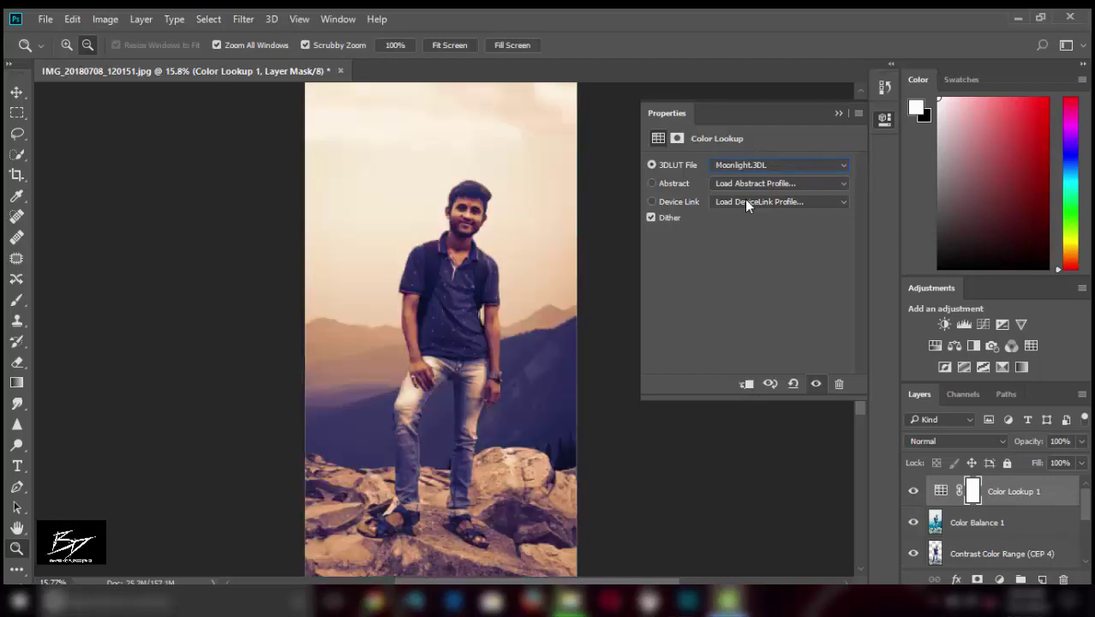
key("Down")
key("Down")
key("Down")
key("Down")
key("Up")
key("Up")
key("Up")
key("Up")
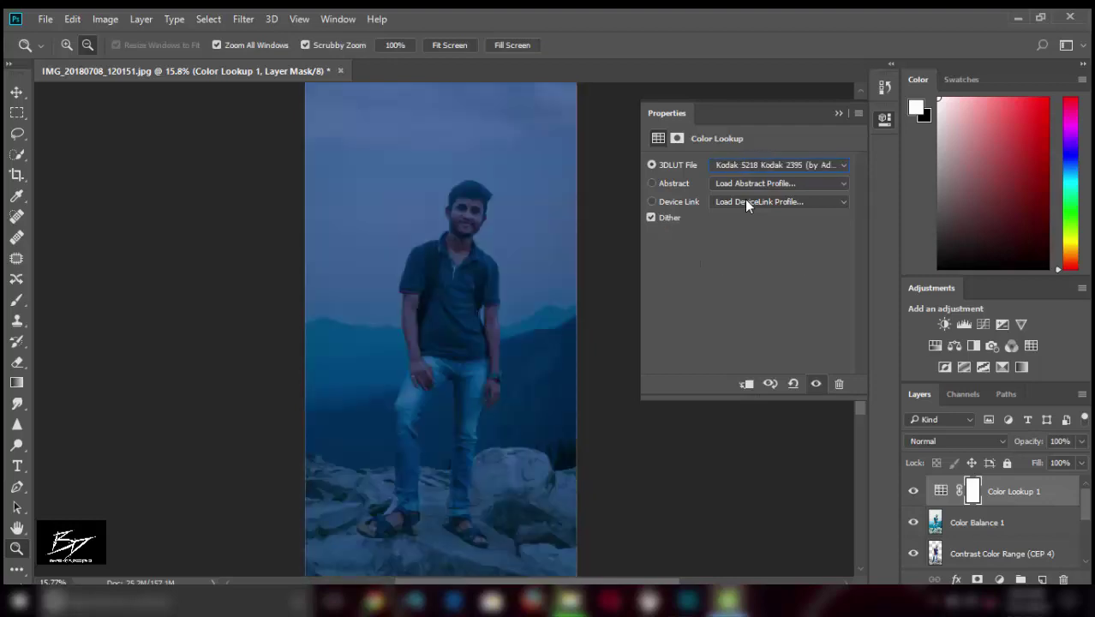
key("Up")
key("Up")
key("Up")
key("Up")
key("Up")
key("Up")
key("Up")
key("Up")
key("Up")
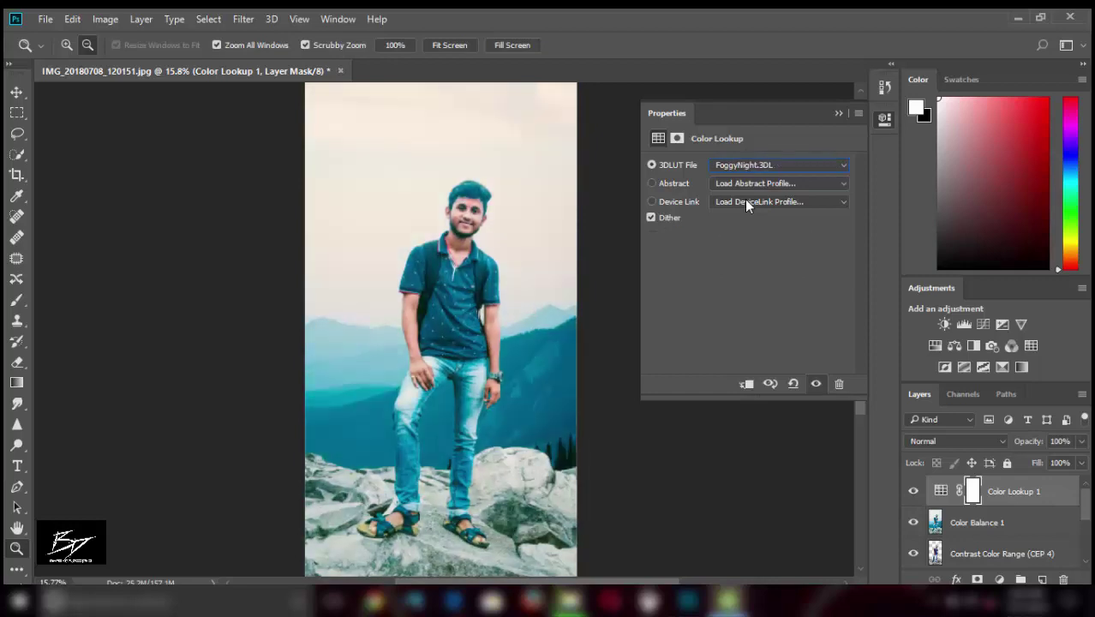
key("Up")
key("Up")
key("Up")
key("Up")
key("Up")
key("Up")
key("Up")
key("Up")
key("Up")
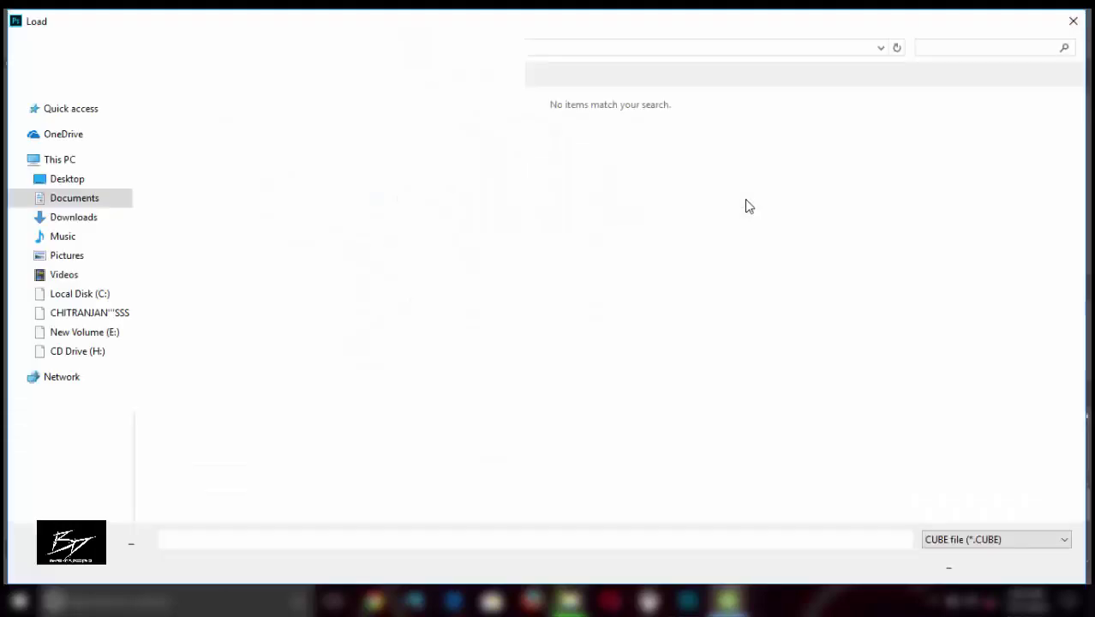
Step: Cancel the LUT Load dialog, settle on Crisp_Warm.look and compare it on and off
left_click(1033, 563)
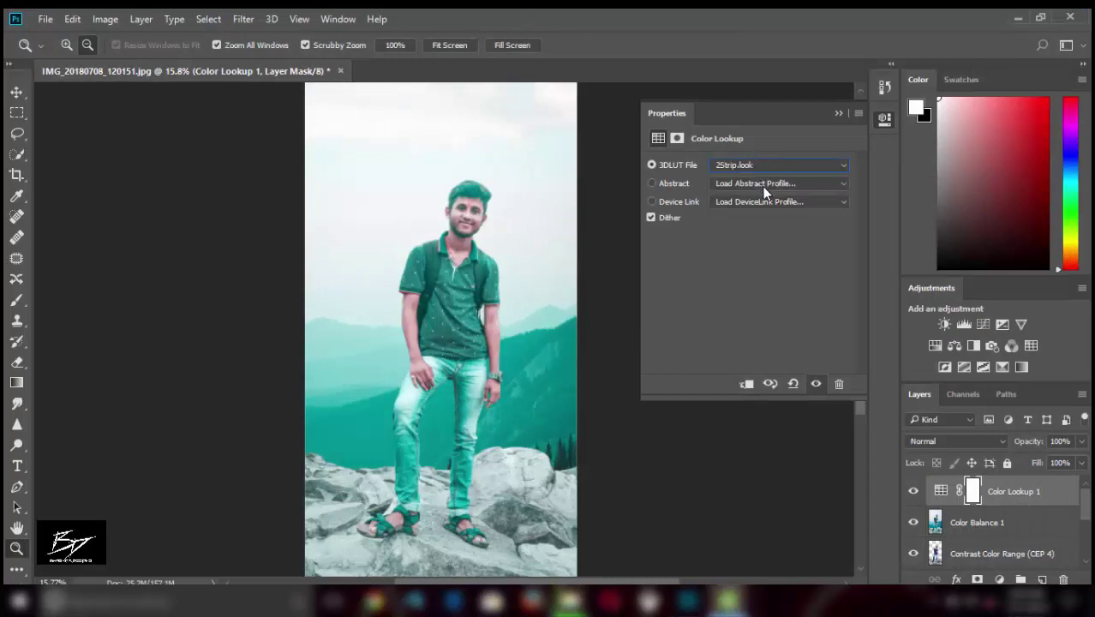
key("Down")
key("Down")
key("Up")
key("Down")
key("Down")
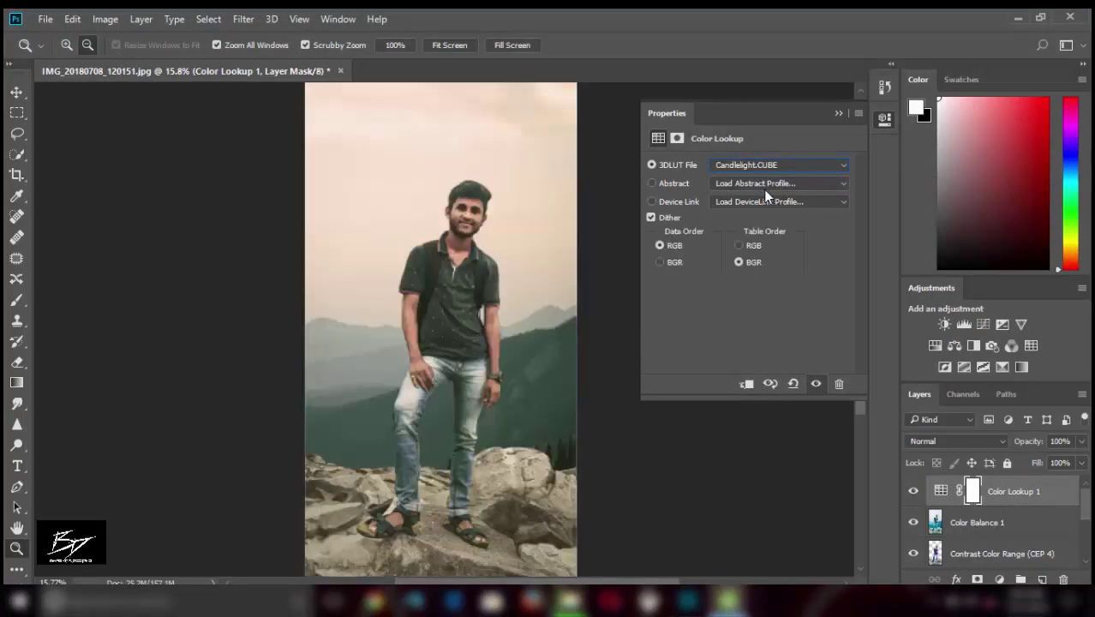
key("Down")
left_click(913, 490)
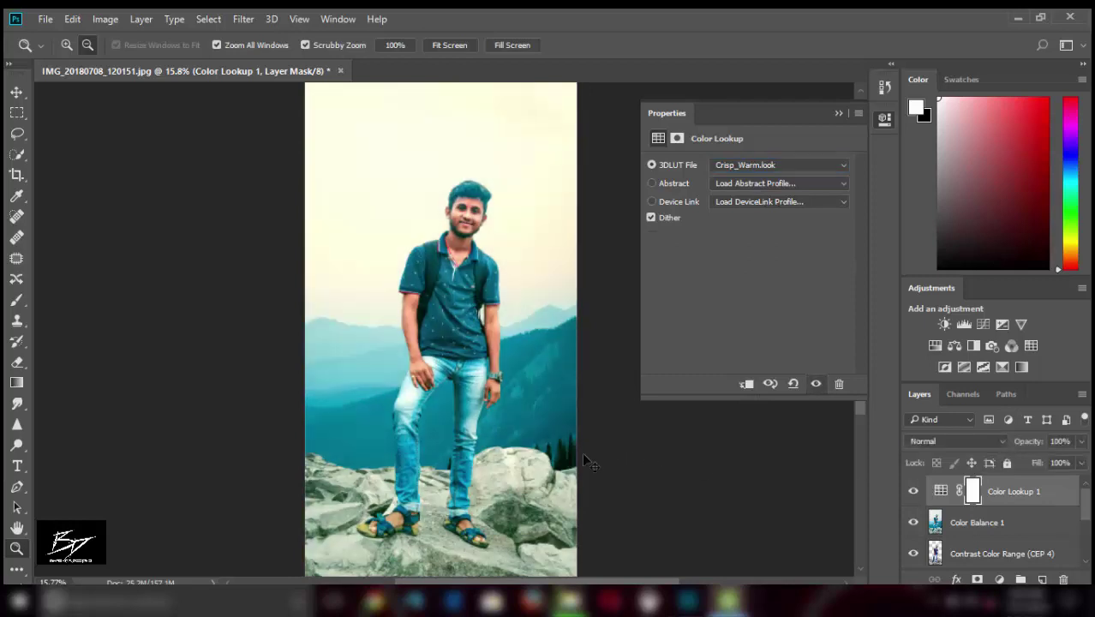
Step: Drop Color Lookup 1 to 77% opacity and compare the softened Crisp_Warm grade on and off
left_click_drag(441, 308, 739, 334)
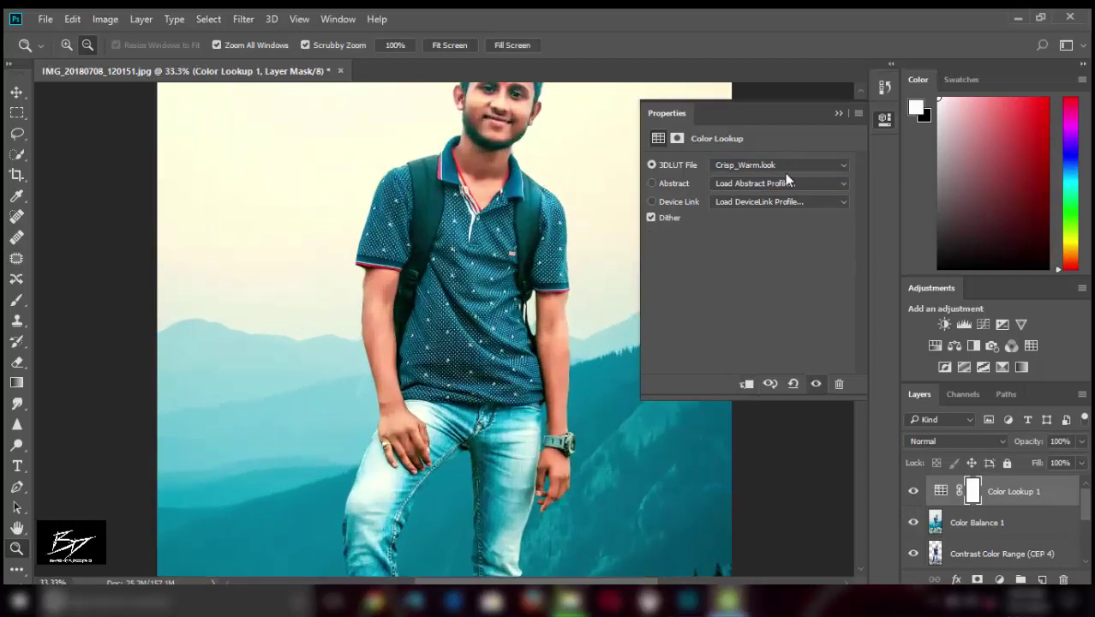
left_click(1081, 440)
mouse_move(1078, 461)
left_mouse_down()
mouse_move(1000, 462)
mouse_move(1065, 466)
left_mouse_up()
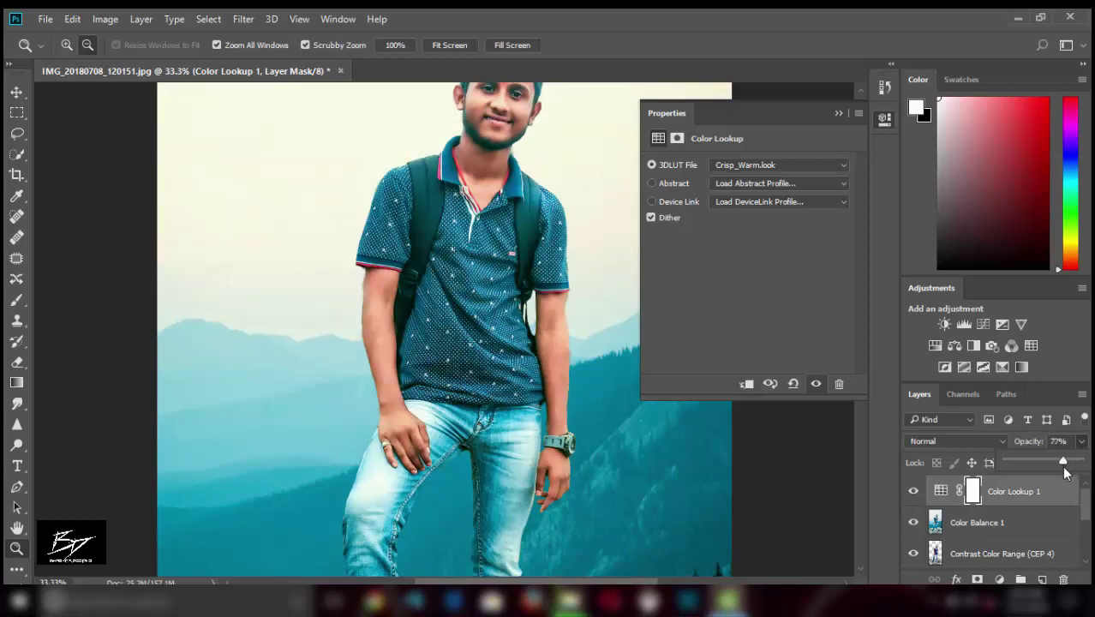
left_click(912, 491)
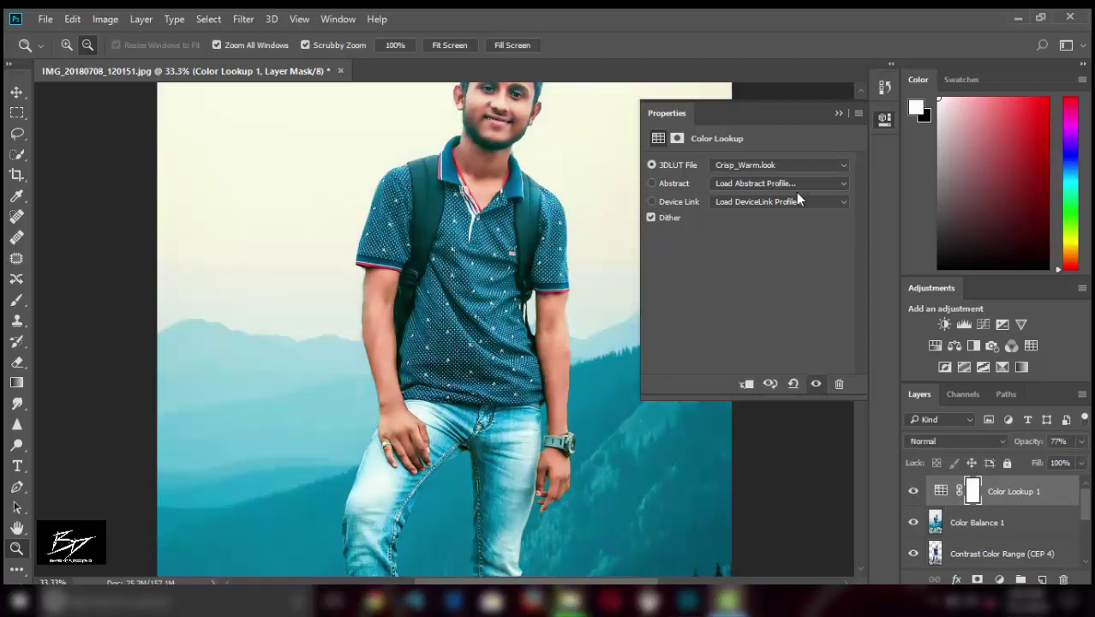
left_click(773, 165)
Step: Zoom to 50% and pan around the photo to inspect the grade
left_click(472, 326, "alt")
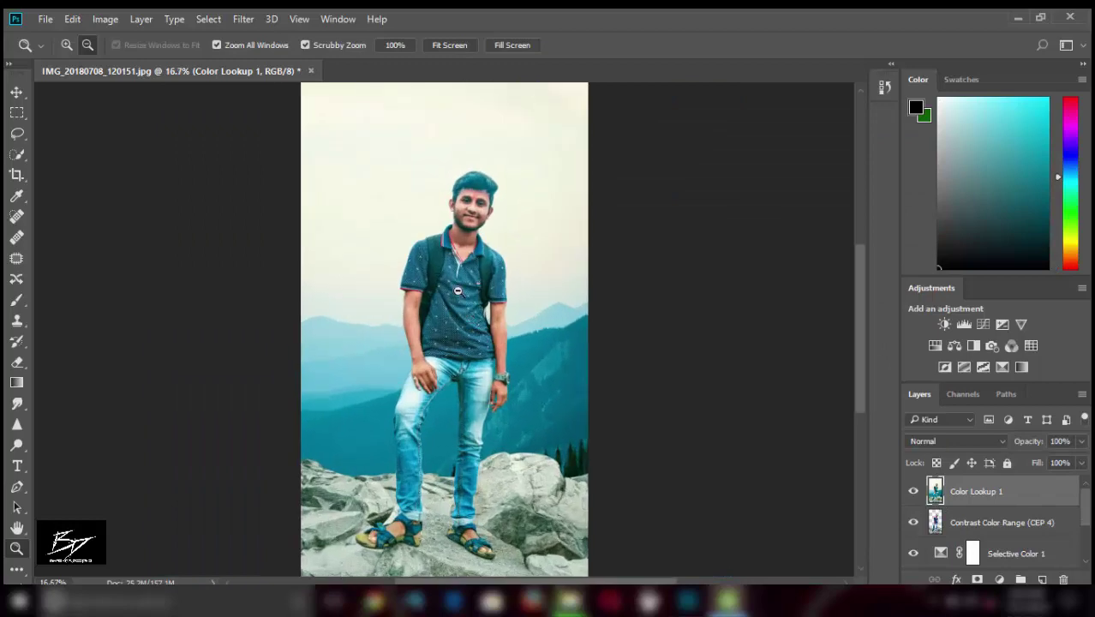
mouse_move(863, 385)
left_mouse_down()
mouse_move(858, 417)
mouse_move(853, 400)
left_mouse_up()
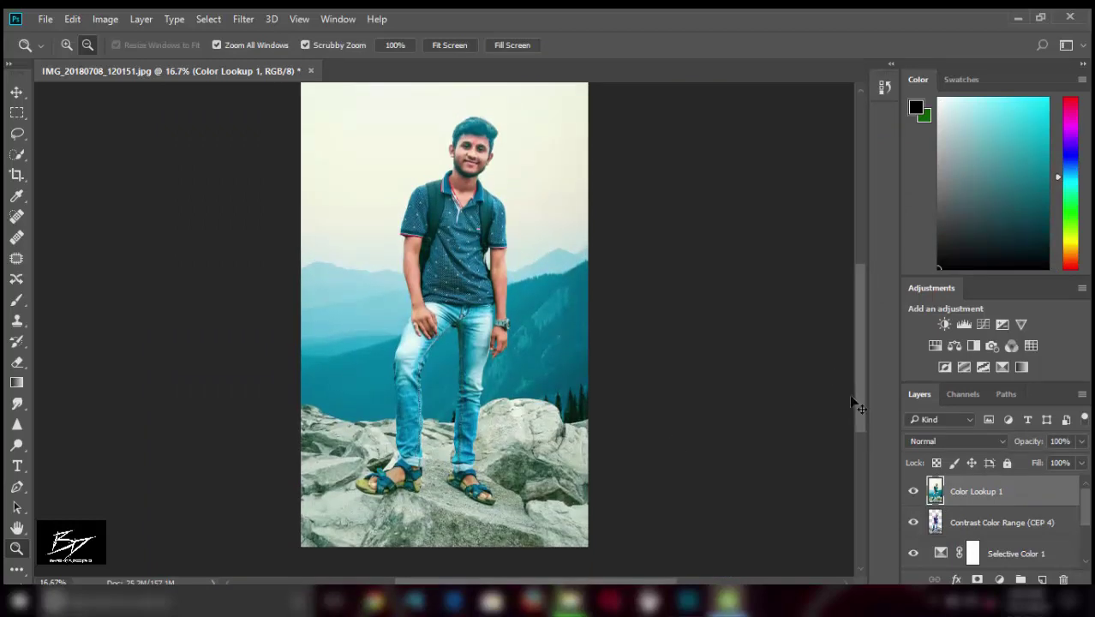
key("ctrl+minus")
key("ctrl+plus")
key("ctrl+plus")
key("ctrl+plus")
key("ctrl+plus")
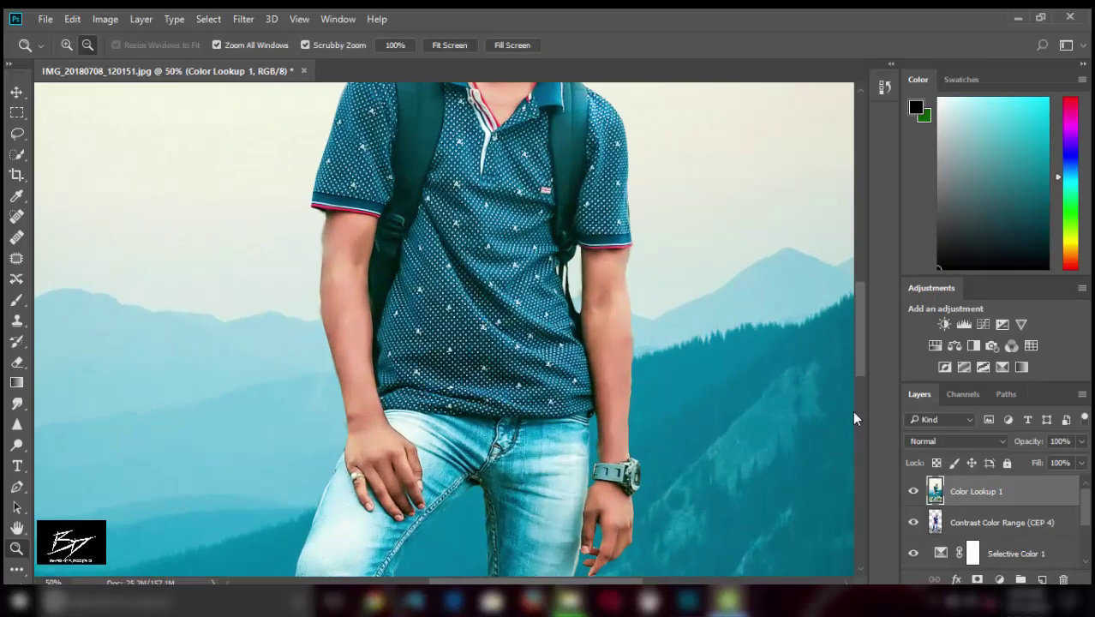
left_click_drag(863, 387, 876, 424)
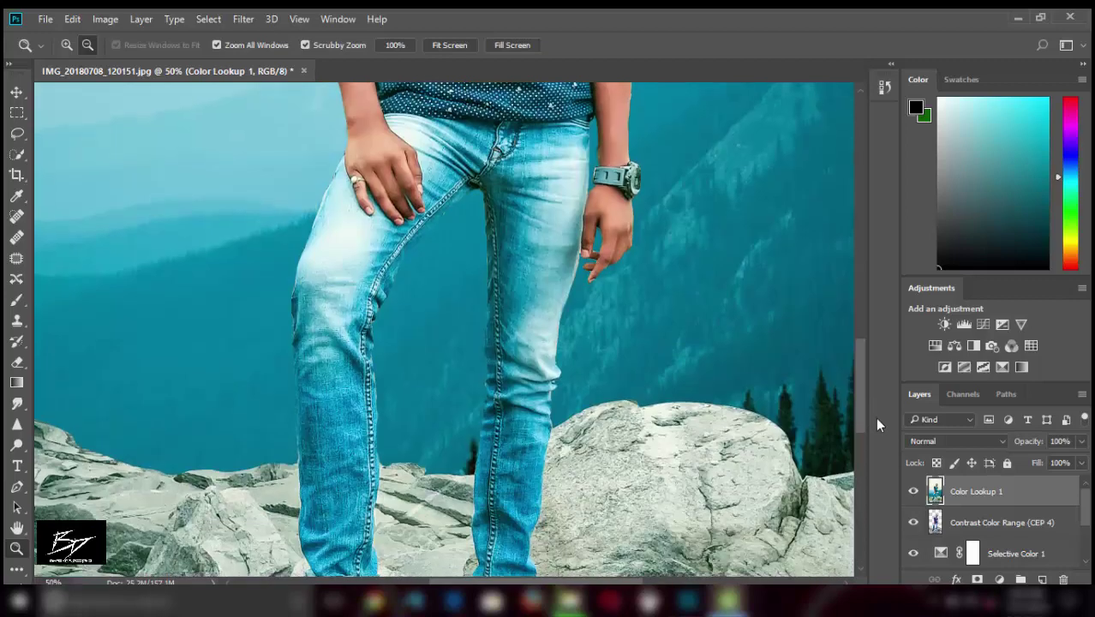
left_click_drag(601, 582, 651, 583)
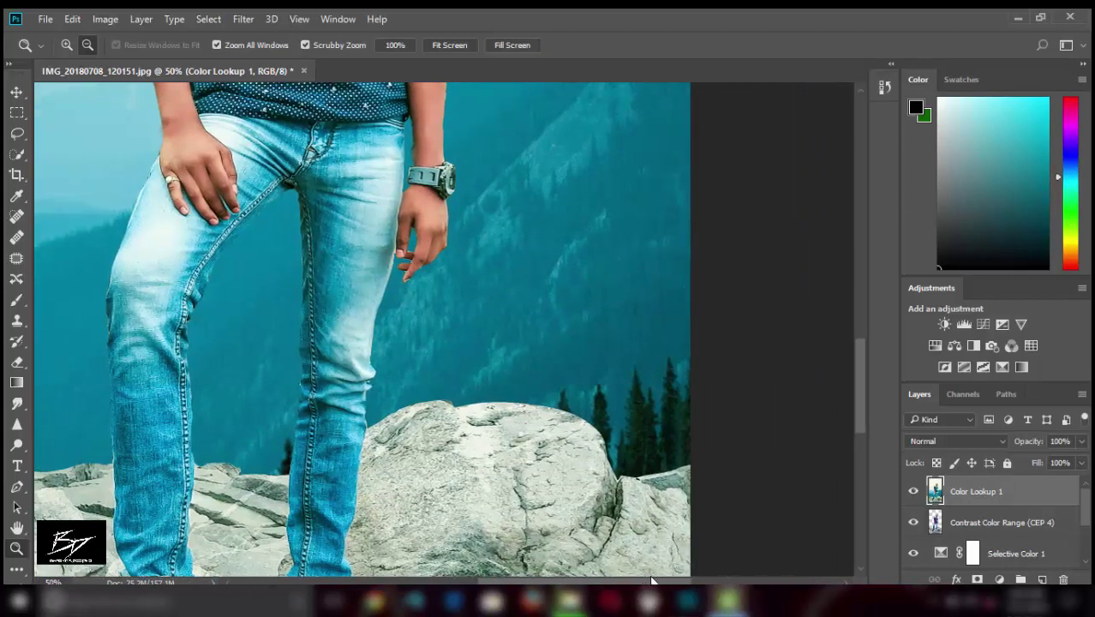
Step: Choose the Dodge tool for Midtones at 50% exposure and fit the whole photo in view
left_click(17, 404)
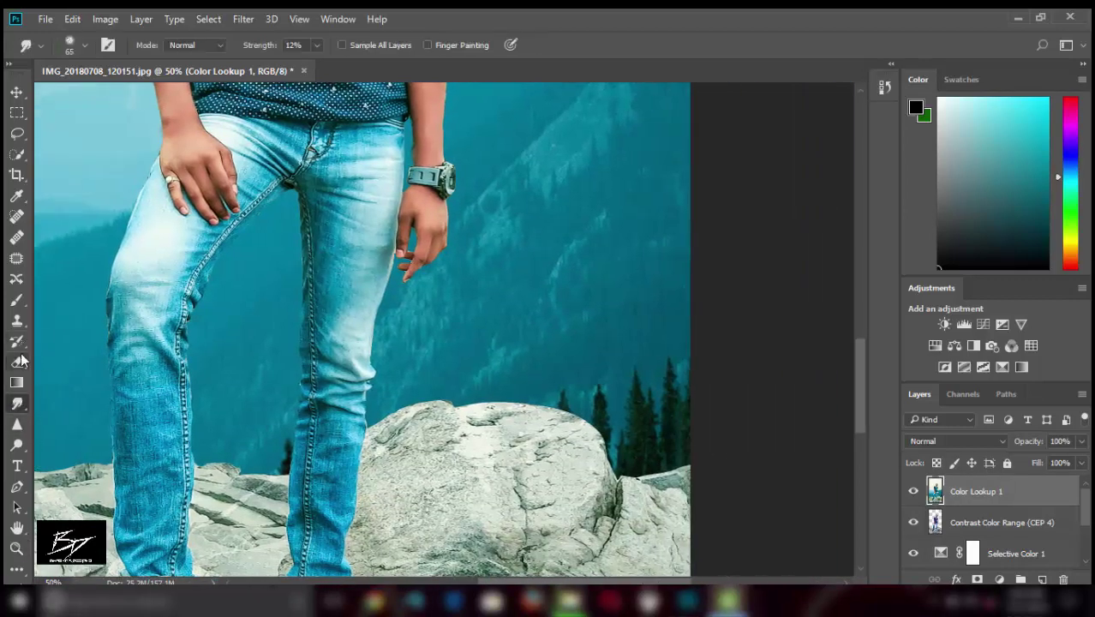
left_click(16, 361)
left_click(16, 445)
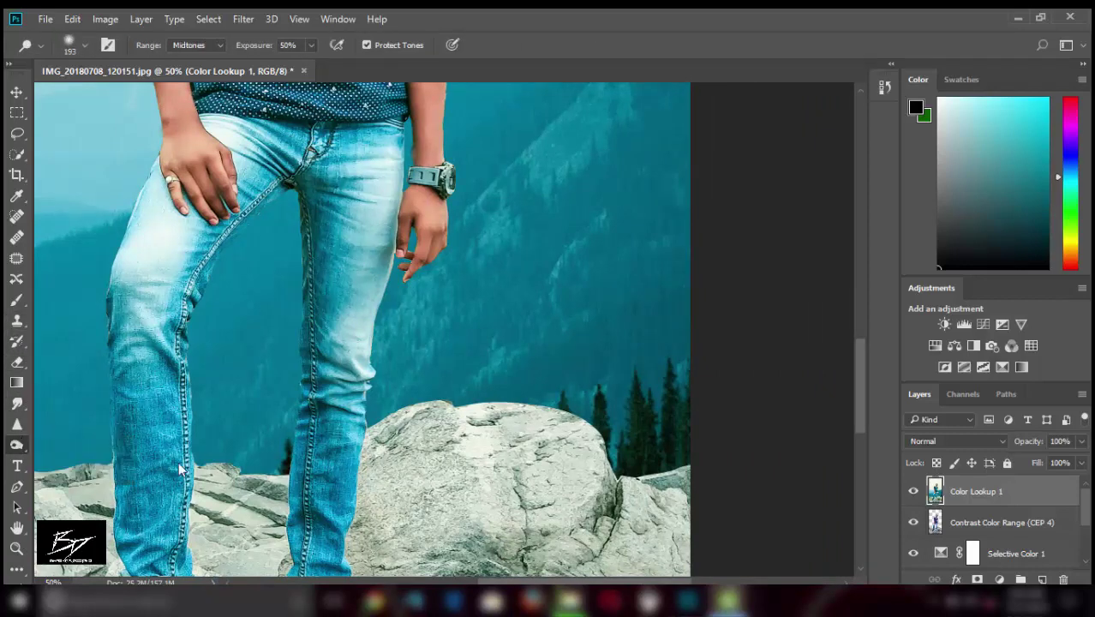
left_click(17, 548)
scroll(342, 422, "down", 5)
scroll(359, 478, "up", 1)
Step: Enlarge the dodge brush to 800, test-lighten the lower-left rocks, then undo it
left_click(16, 445)
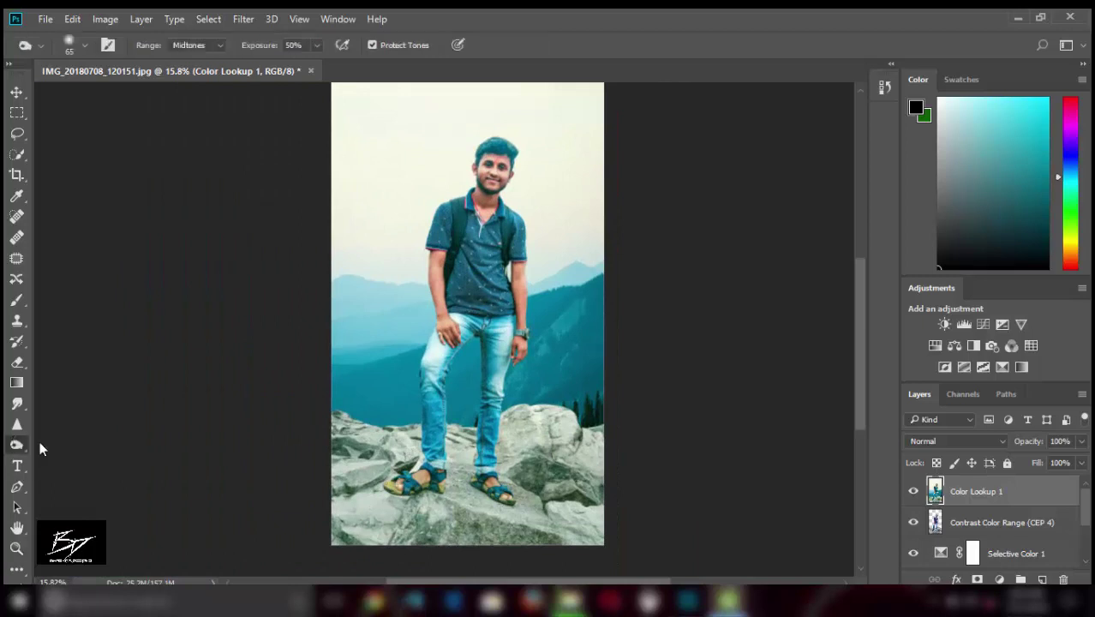
right_click(232, 398)
left_click(451, 462)
key("bracketright")
key("bracketright")
key("bracketright")
left_click_drag(587, 482, 364, 508)
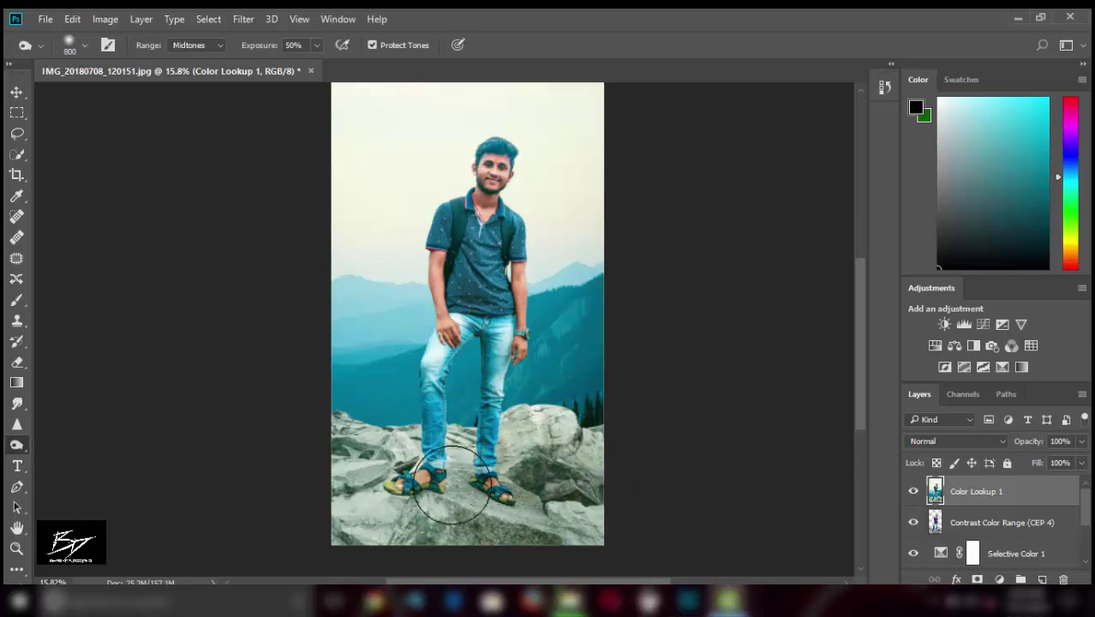
key("ctrl+z")
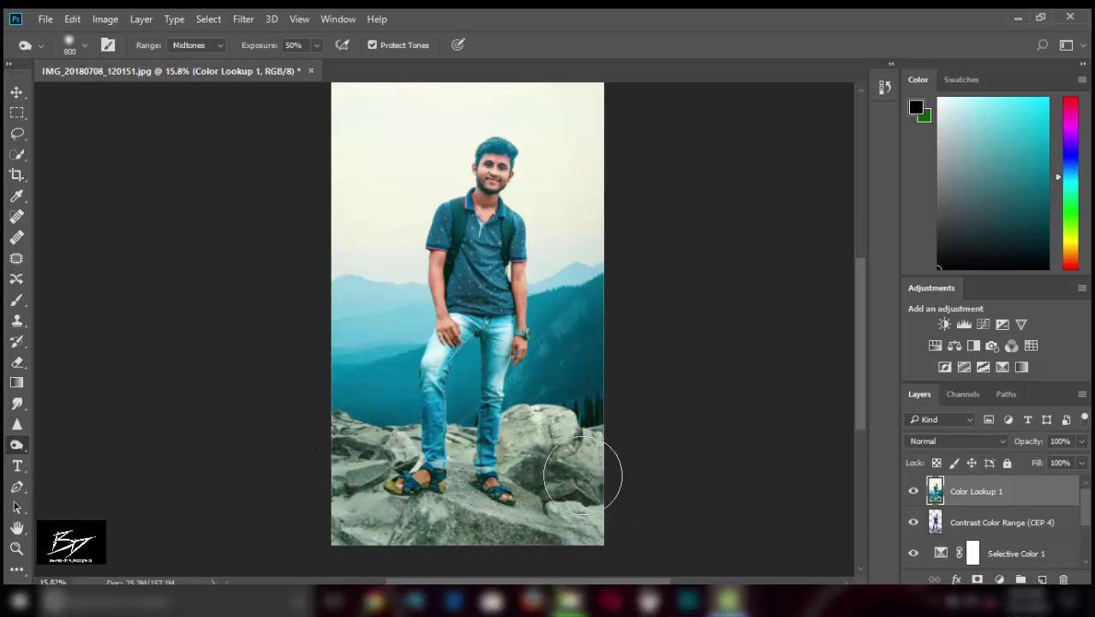
Step: Zoom in to 50% on the torso and jeans and shrink the dodge brush to 175
key("ctrl+plus")
key("ctrl+plus")
key("ctrl+plus")
key("ctrl+plus")
key("ctrl+plus")
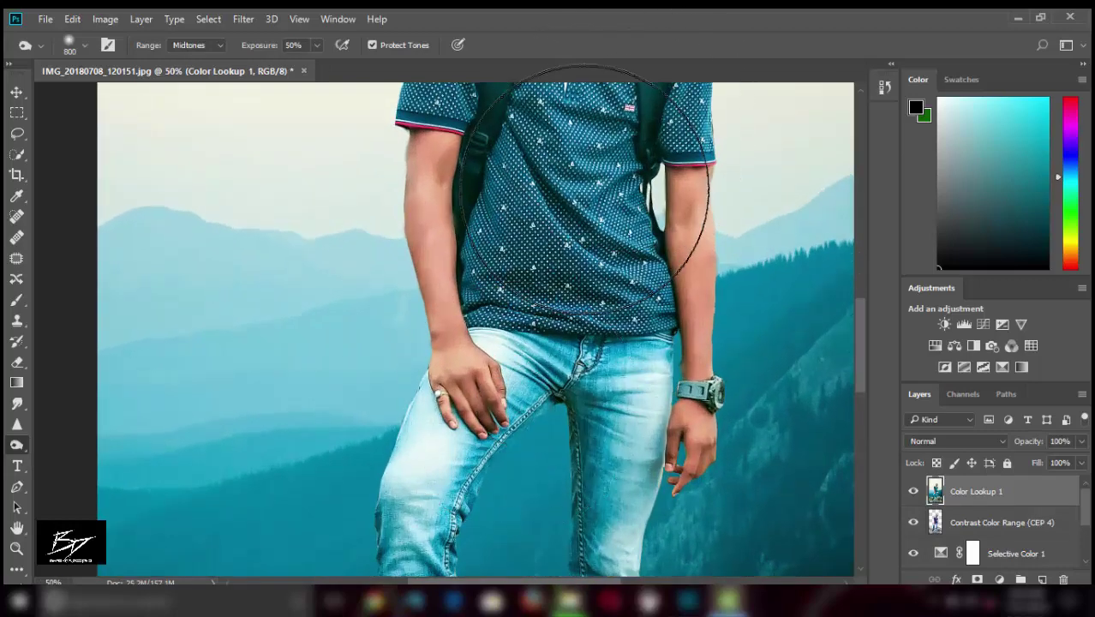
key("bracketleft")
key("bracketleft")
key("bracketleft")
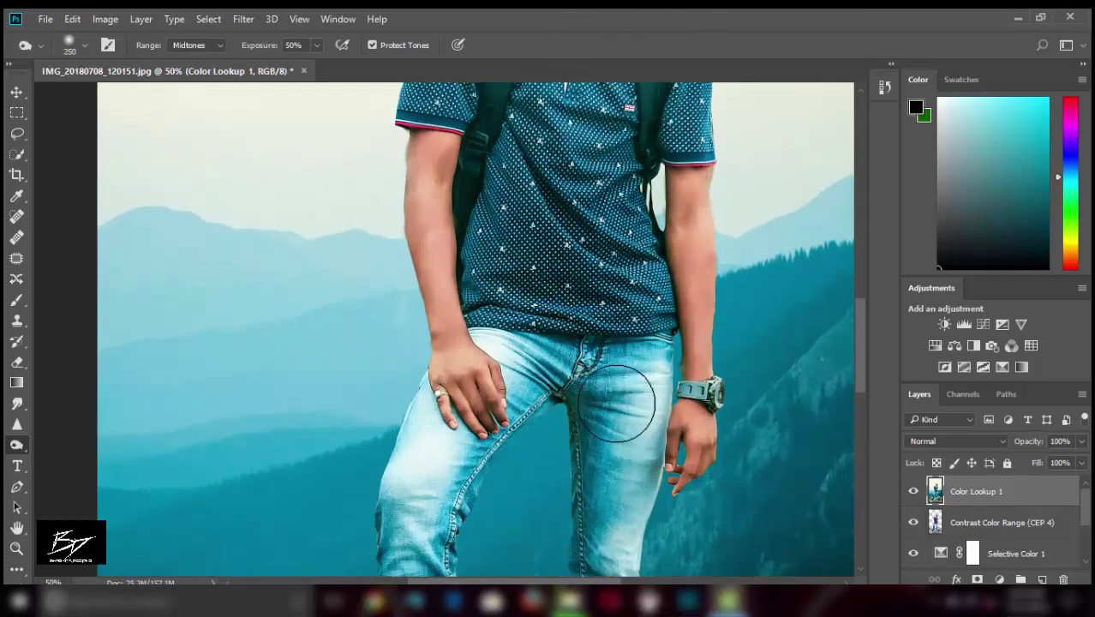
key("bracketleft")
key("bracketleft")
key("bracketleft")
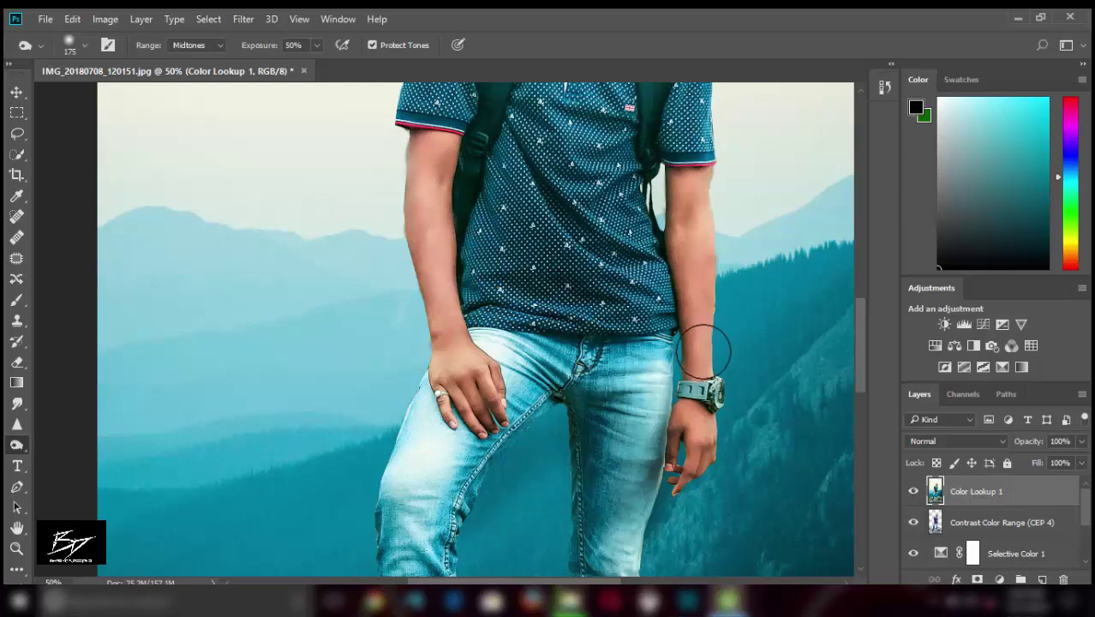
left_click_drag(861, 343, 861, 371)
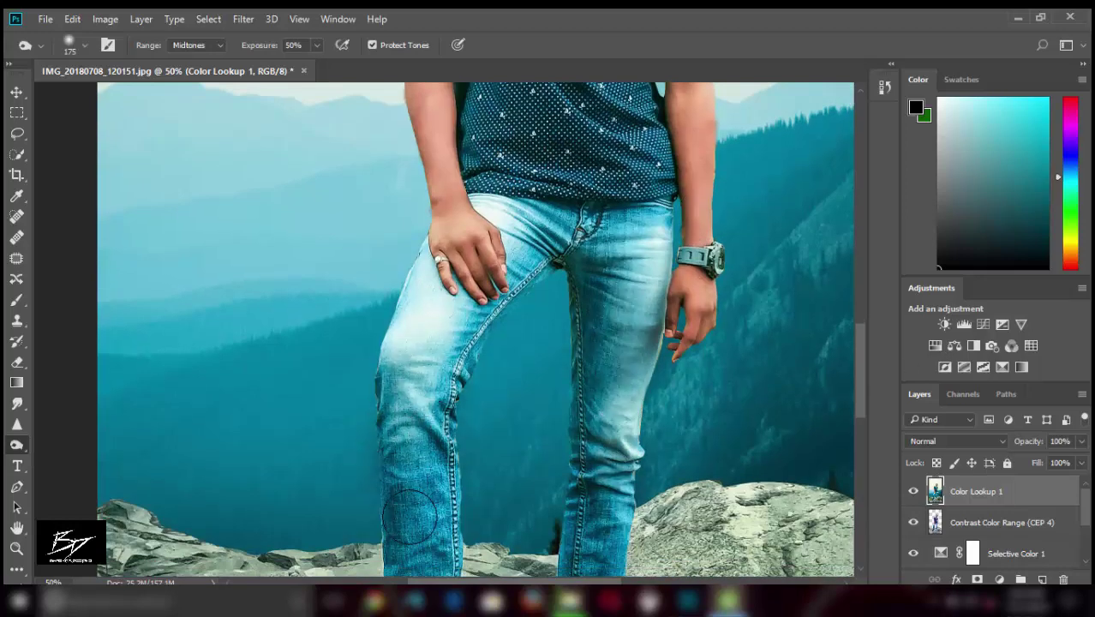
scroll(479, 479, "down", 5)
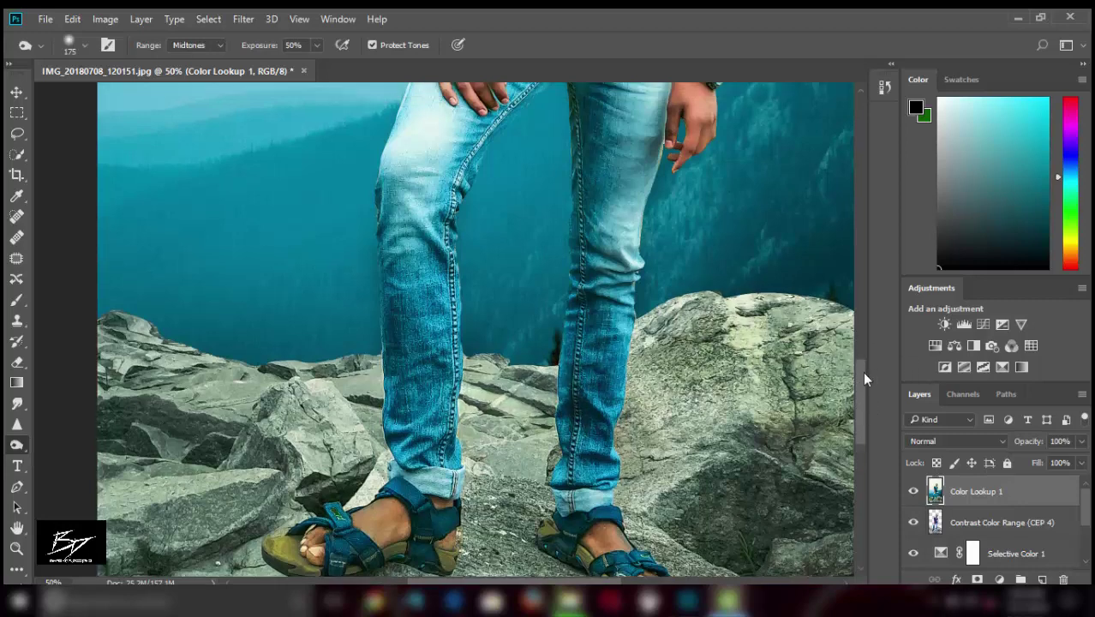
left_click_drag(862, 371, 862, 268)
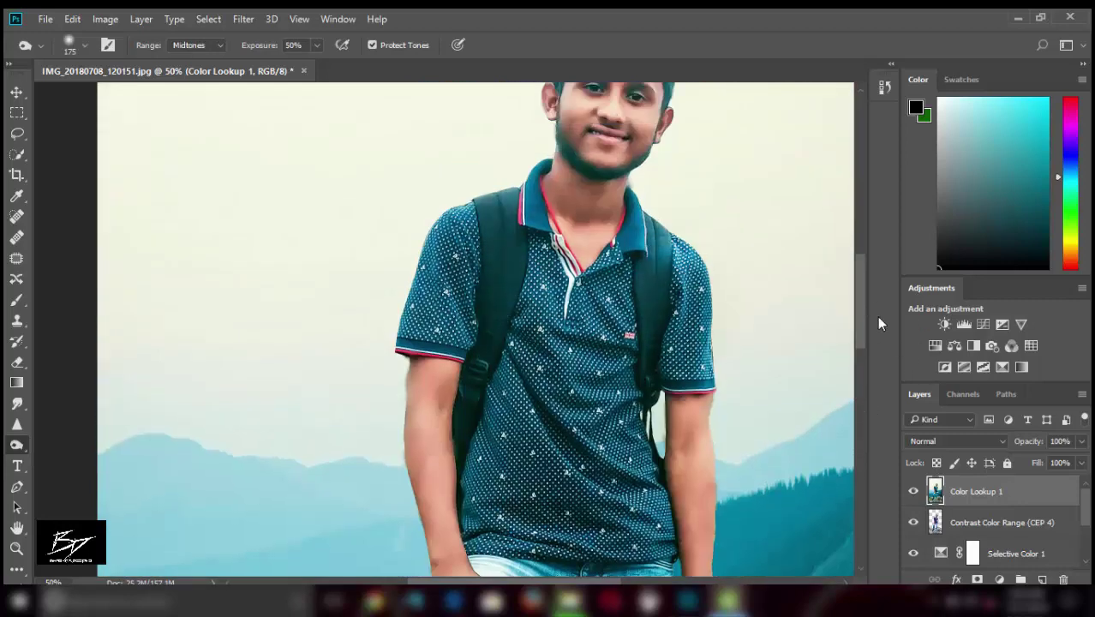
scroll(616, 257, "down", 10)
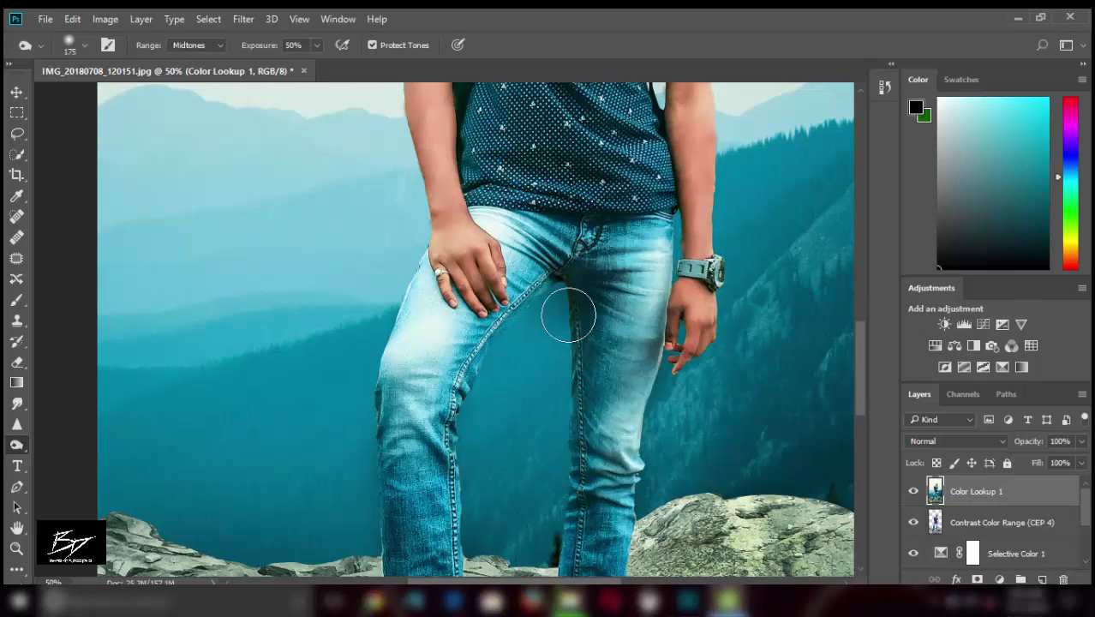
Step: Dodge the jeans on a Color Lookup 1 duplicate, merge it down and duplicate again
key("ctrl+j")
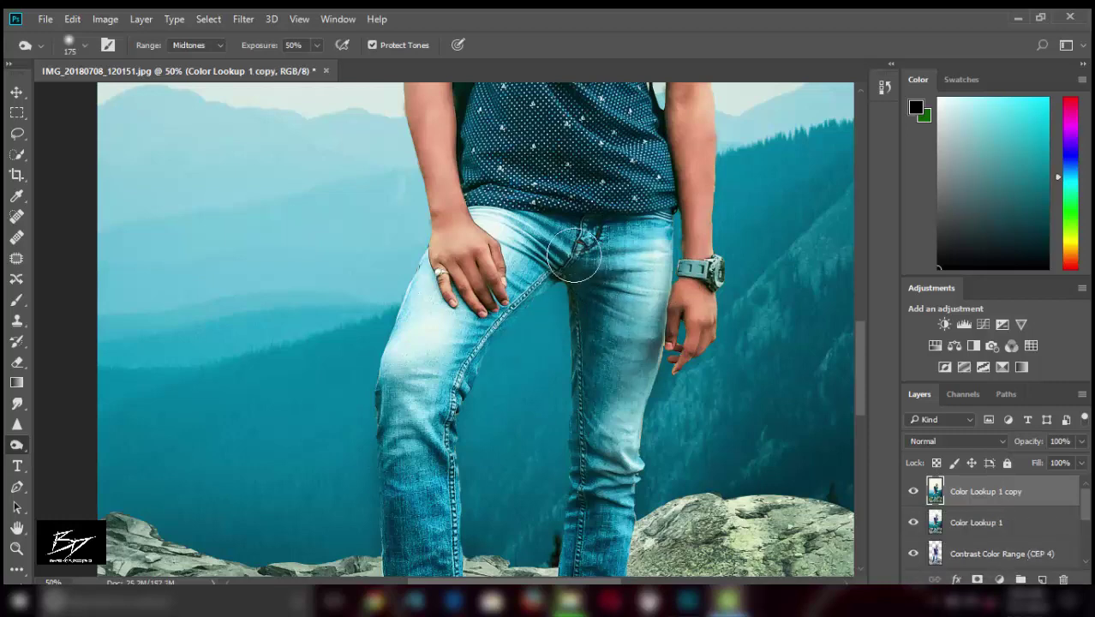
left_click_drag(584, 278, 638, 317)
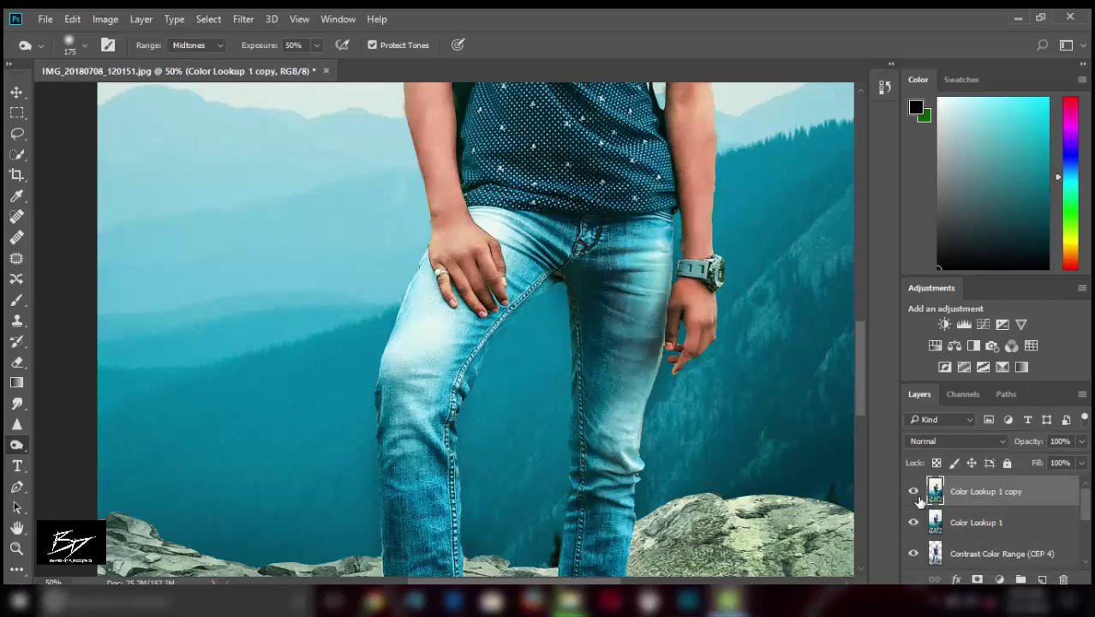
key("ctrl+e")
key("ctrl+j")
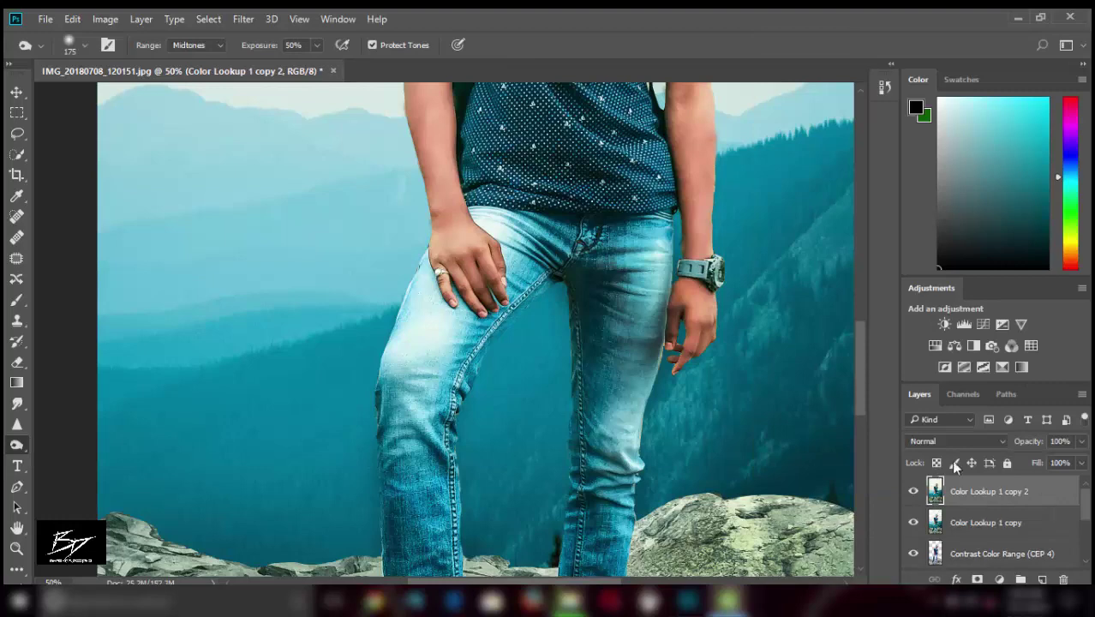
scroll(852, 441, "down", 5)
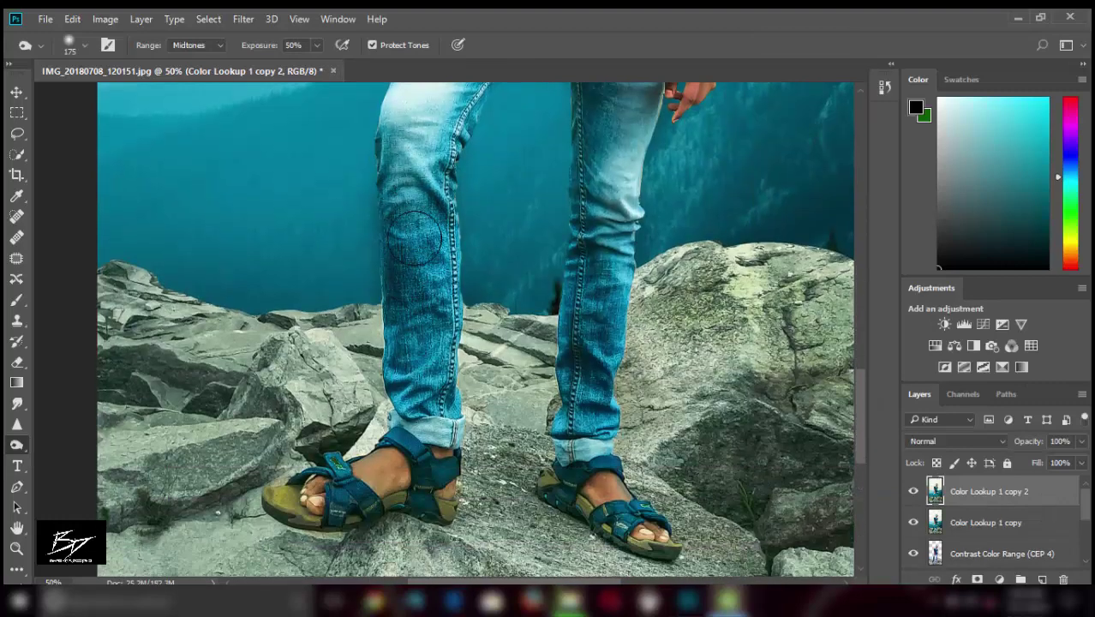
key("bracketleft")
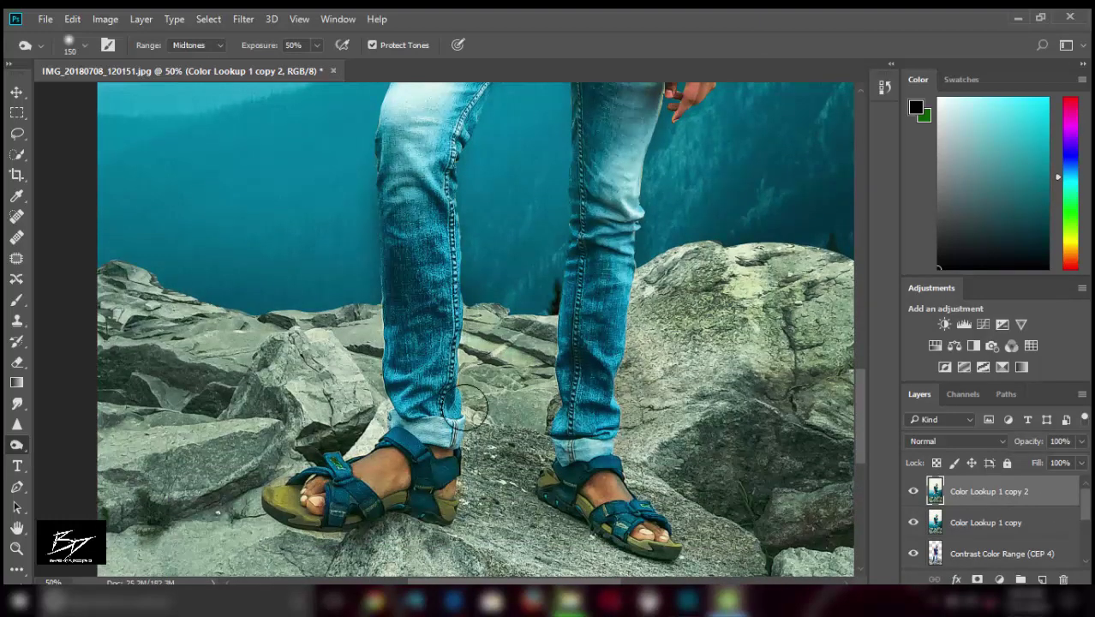
key("ctrl+minus")
key("ctrl+minus")
key("ctrl+minus")
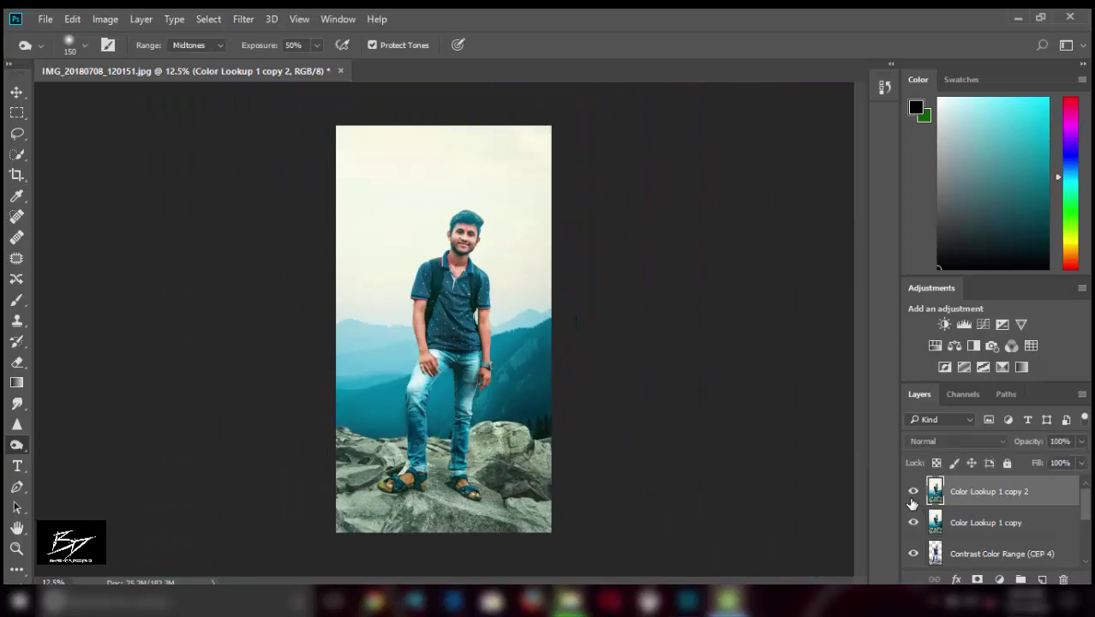
Step: Merge the dodged copies into one layer and zoom in on the man's upper body
right_click(1002, 524)
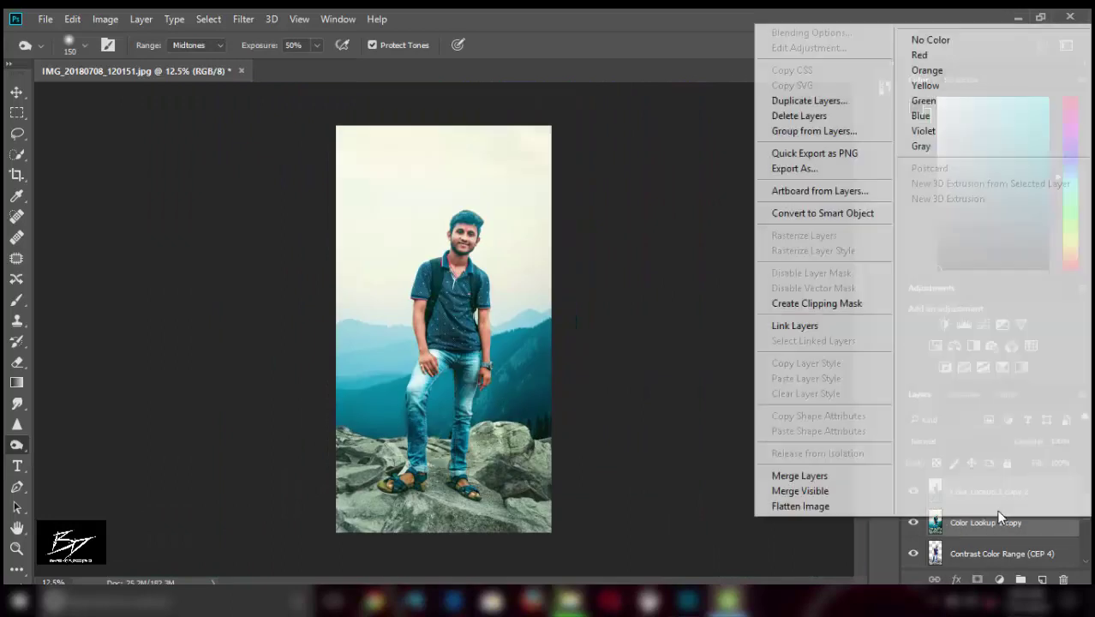
left_click(809, 471)
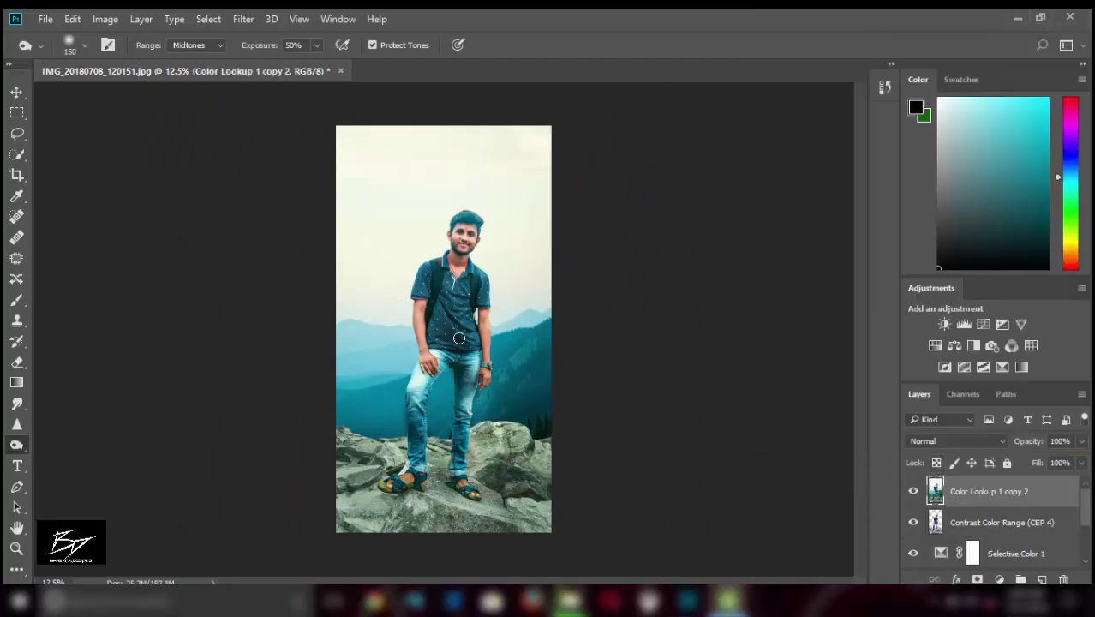
key("ctrl+plus")
key("ctrl+plus")
key("ctrl+plus")
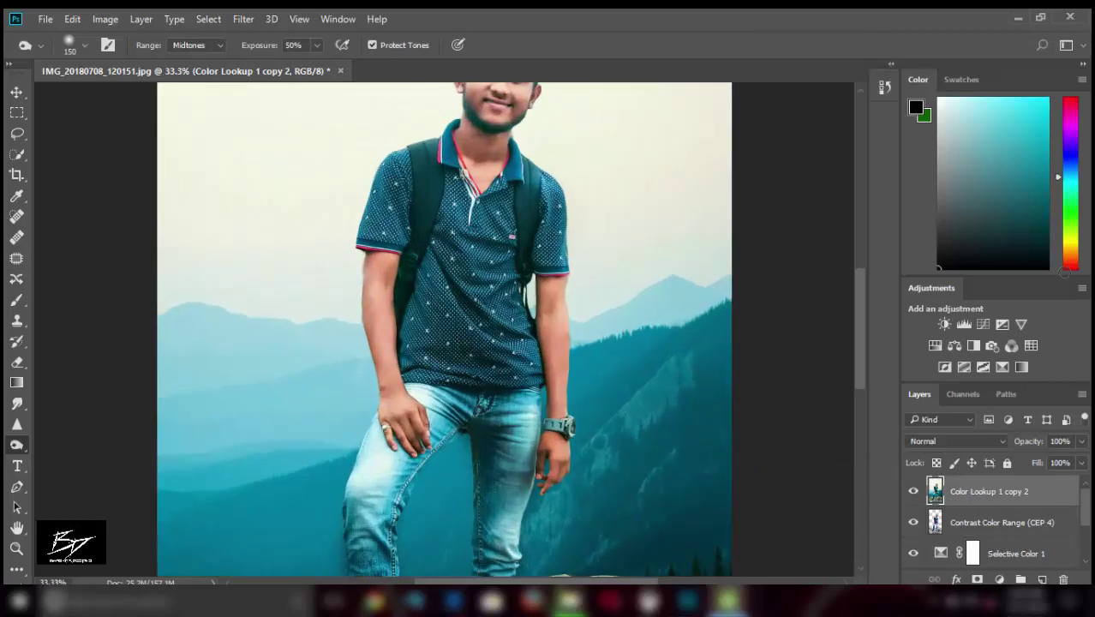
left_click_drag(866, 325, 852, 283)
key("ctrl+plus")
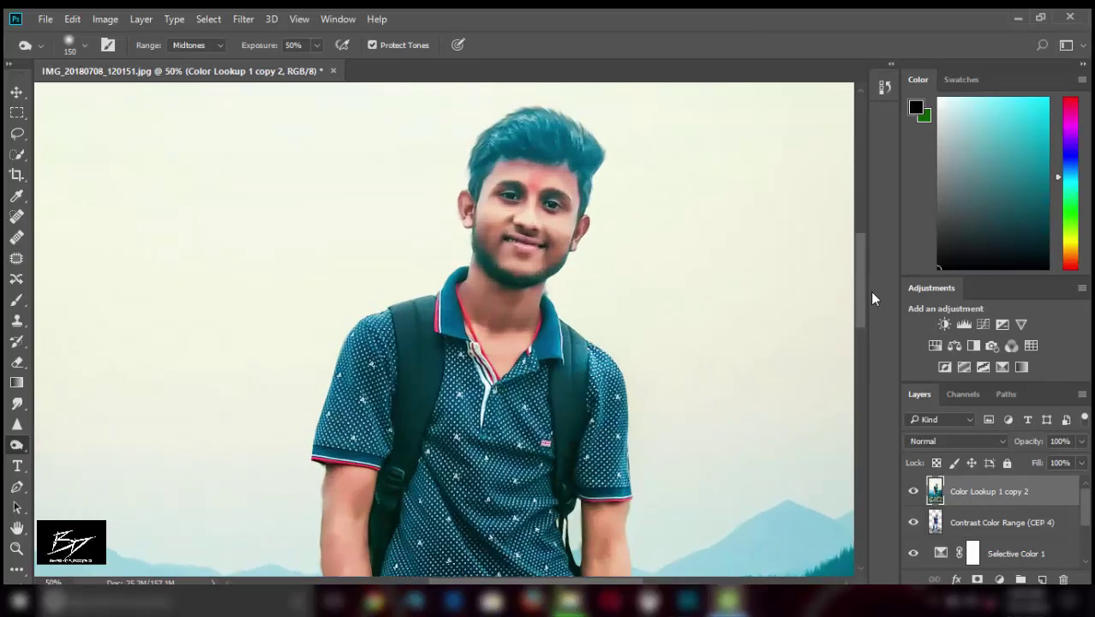
Step: Burn the face and jaw on a duplicate layer, set it to 42% opacity, merge down
right_click(15, 443)
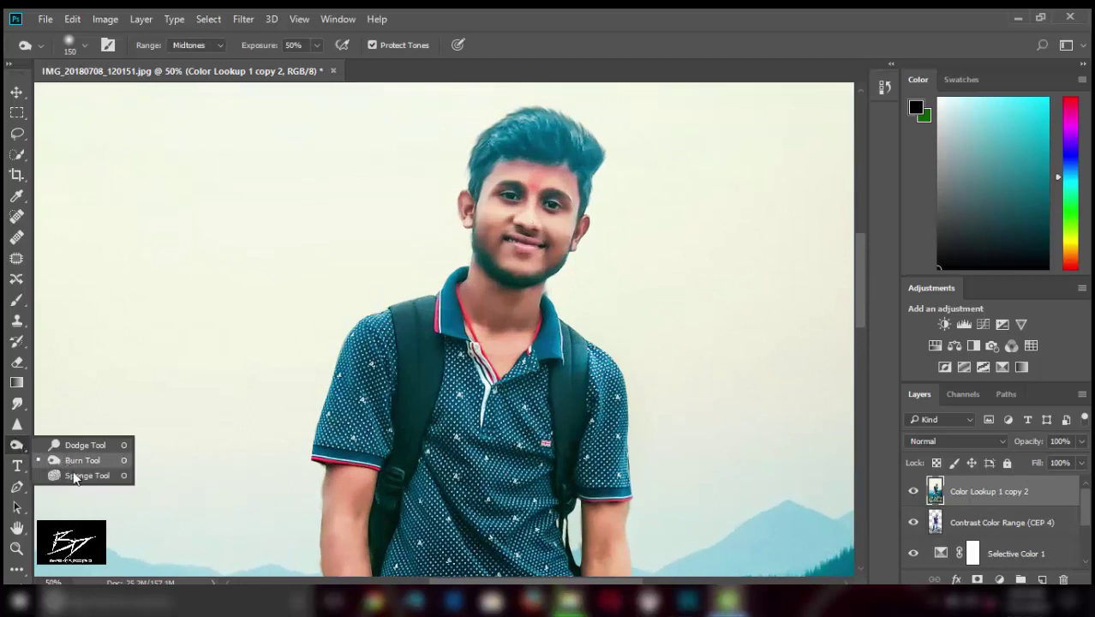
left_click(86, 457)
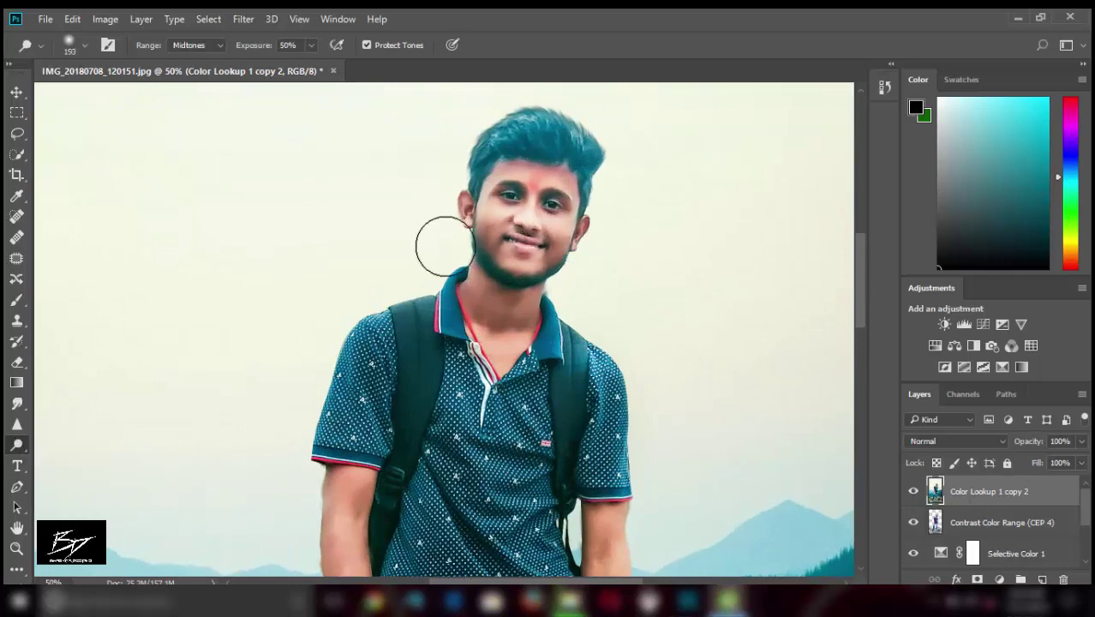
key("bracketleft")
key("bracketleft")
key("ctrl+j")
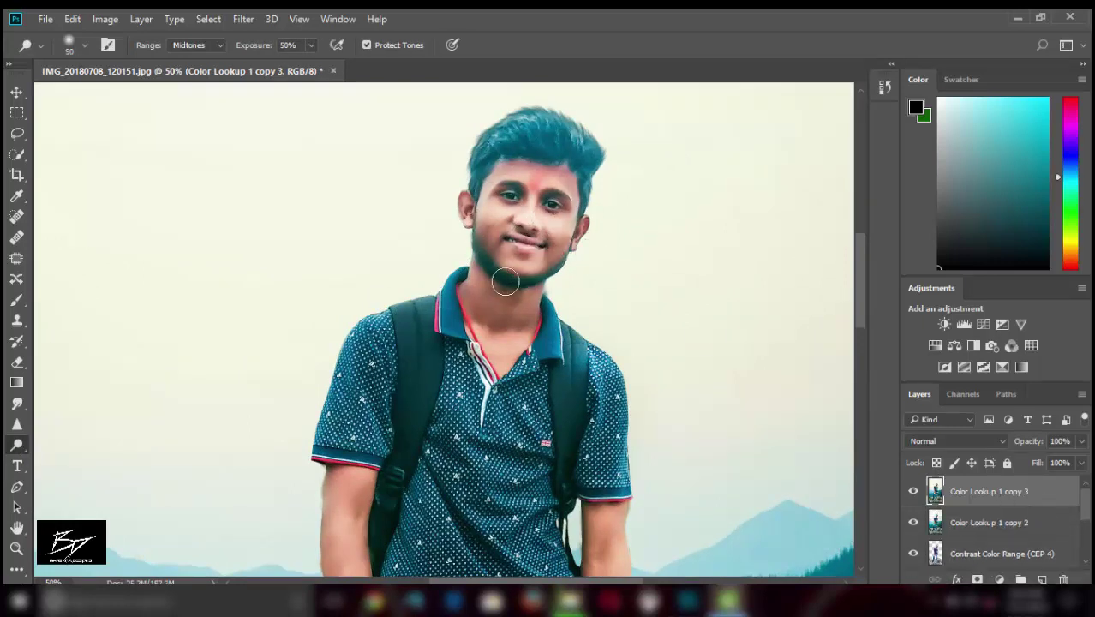
left_click(1081, 441)
left_click_drag(1081, 460, 1038, 464)
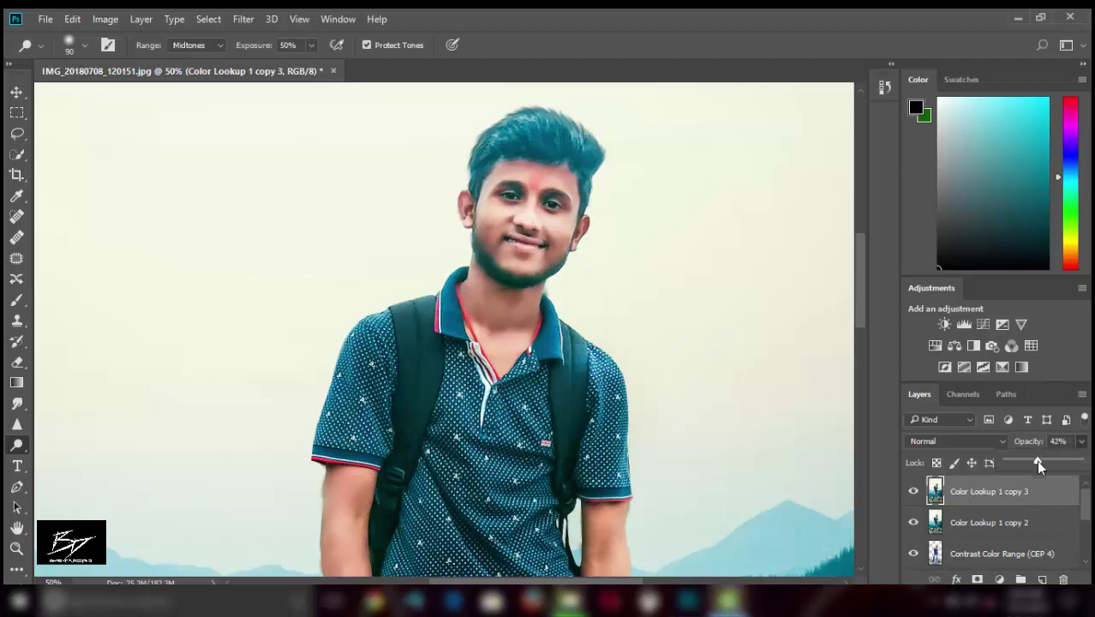
key("ctrl+e")
Step: Zoom out to view more of the image with the Burn brush still selected
key("ctrl+minus")
key("ctrl+minus")
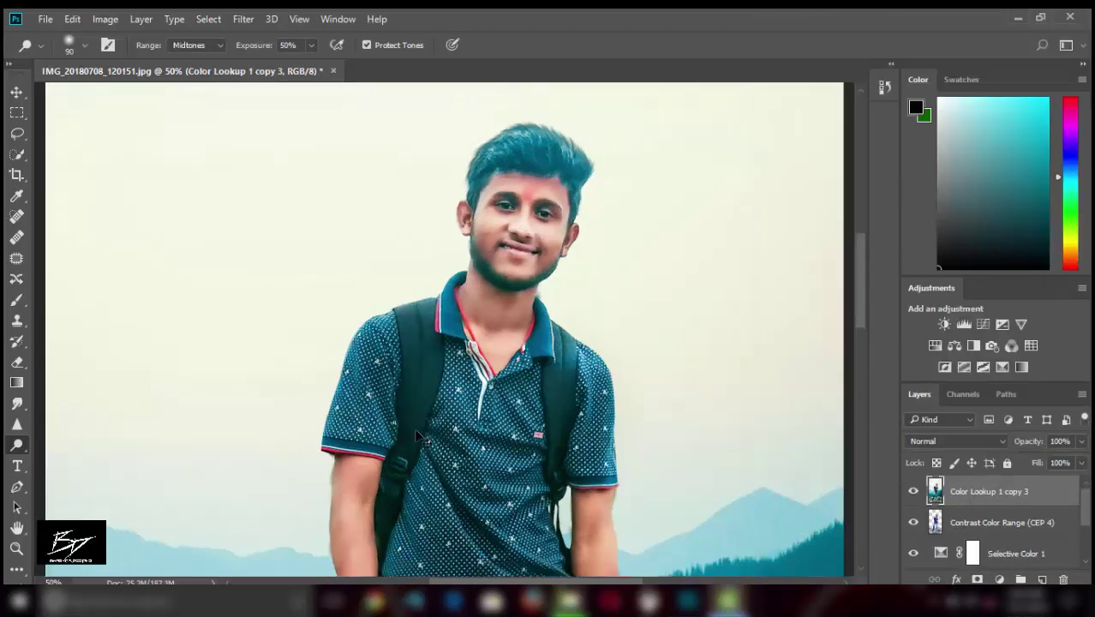
scroll(845, 325, "down", 2)
right_click(16, 444)
left_click(77, 460)
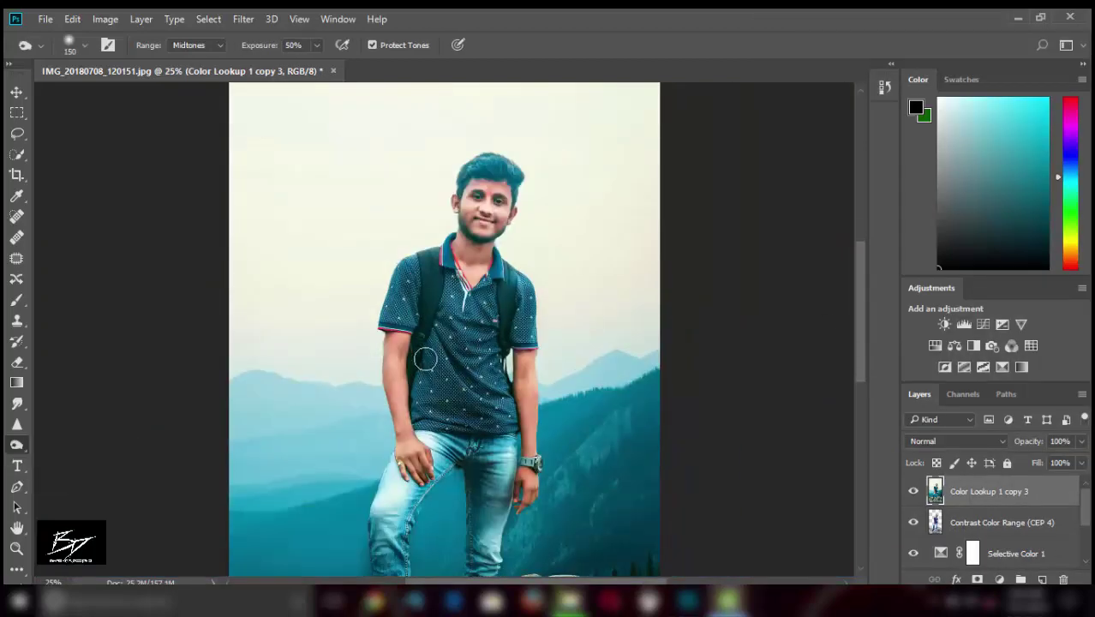
Step: Add a new empty layer and draw a dark gradient upward from the bottom edge
key("ctrl+minus")
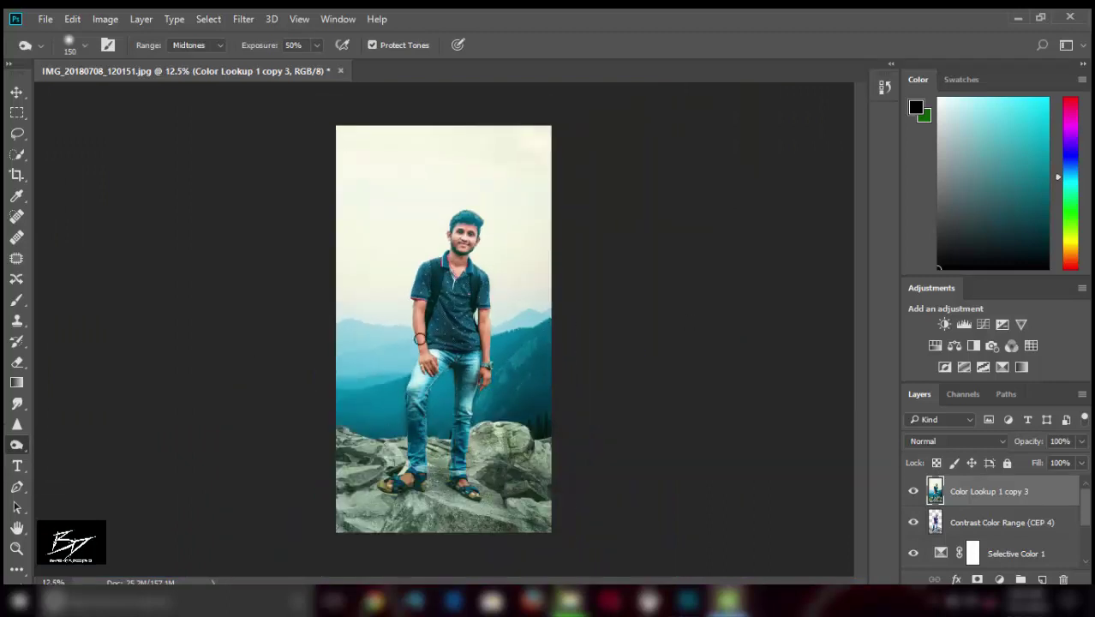
key("ctrl+shift+alt+n")
left_click(16, 382)
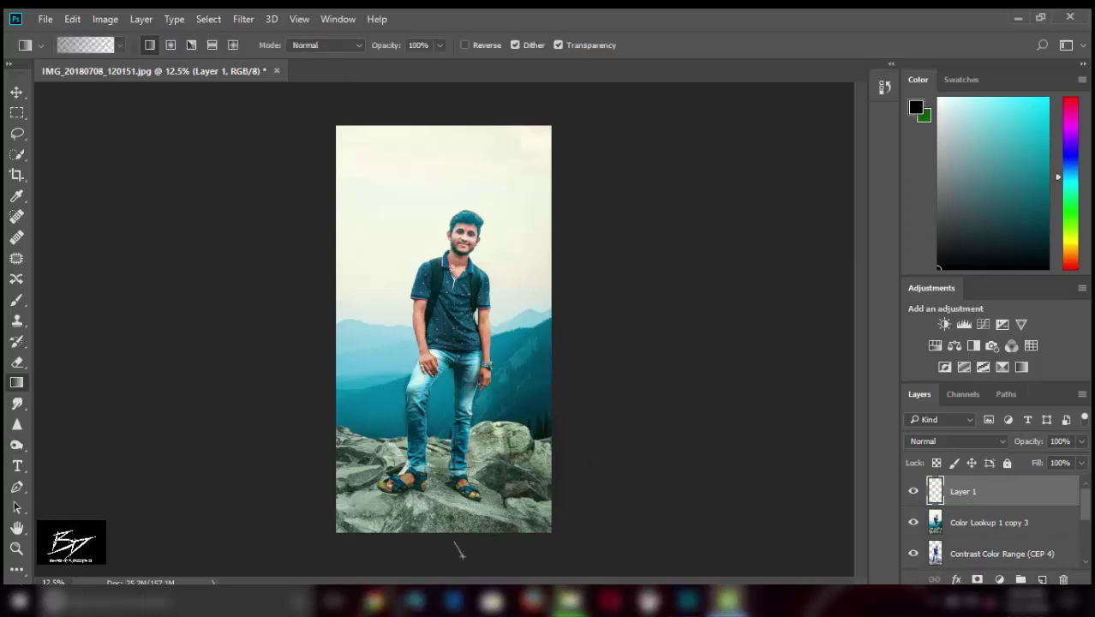
left_click_drag(461, 368, 463, 555)
left_click_drag(424, 377, 426, 555)
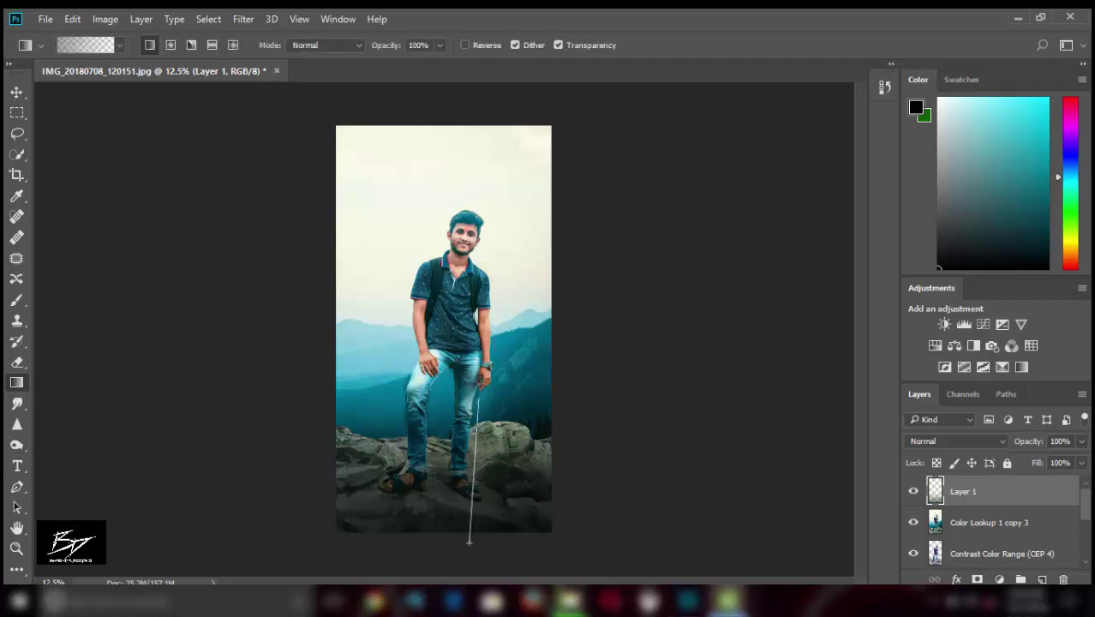
left_click_drag(478, 383, 469, 542)
key("ctrl+z")
Step: Scale and reposition the gradient layer so it darkens only the rocky foreground
key("v")
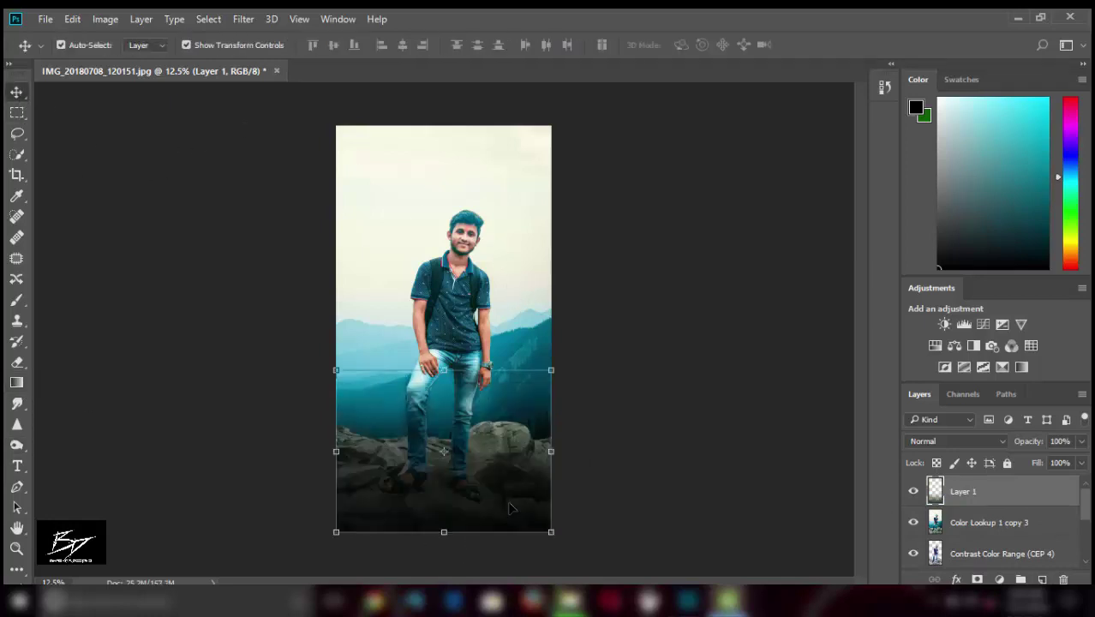
mouse_move(550, 526)
left_mouse_down()
mouse_move(540, 501)
mouse_move(651, 600)
left_mouse_up()
left_click_drag(633, 381, 636, 214)
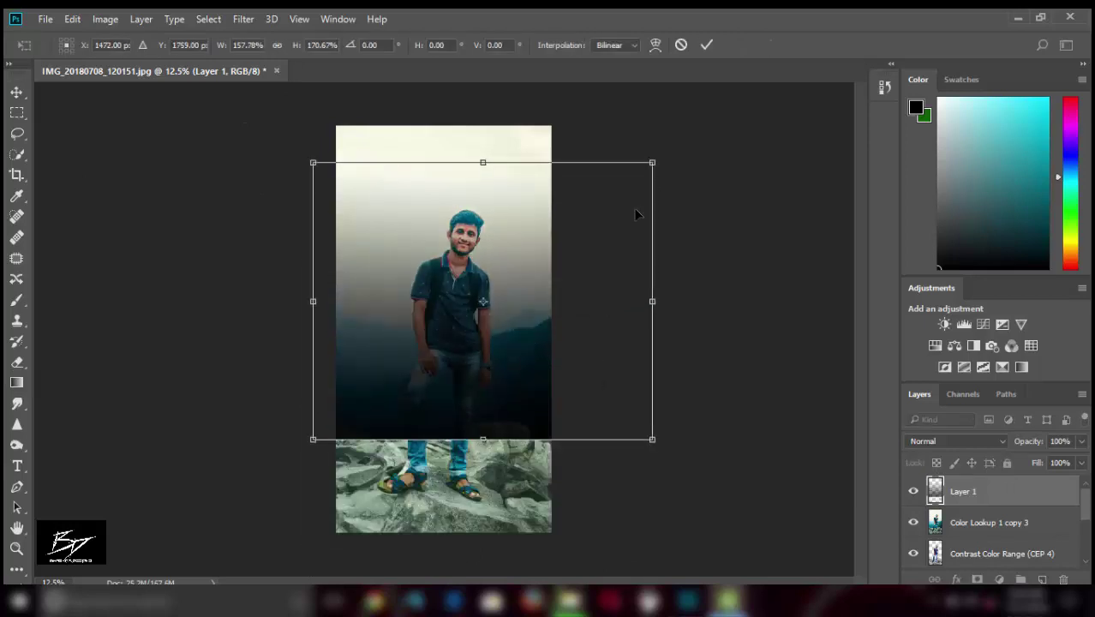
left_click_drag(653, 156, 624, 272)
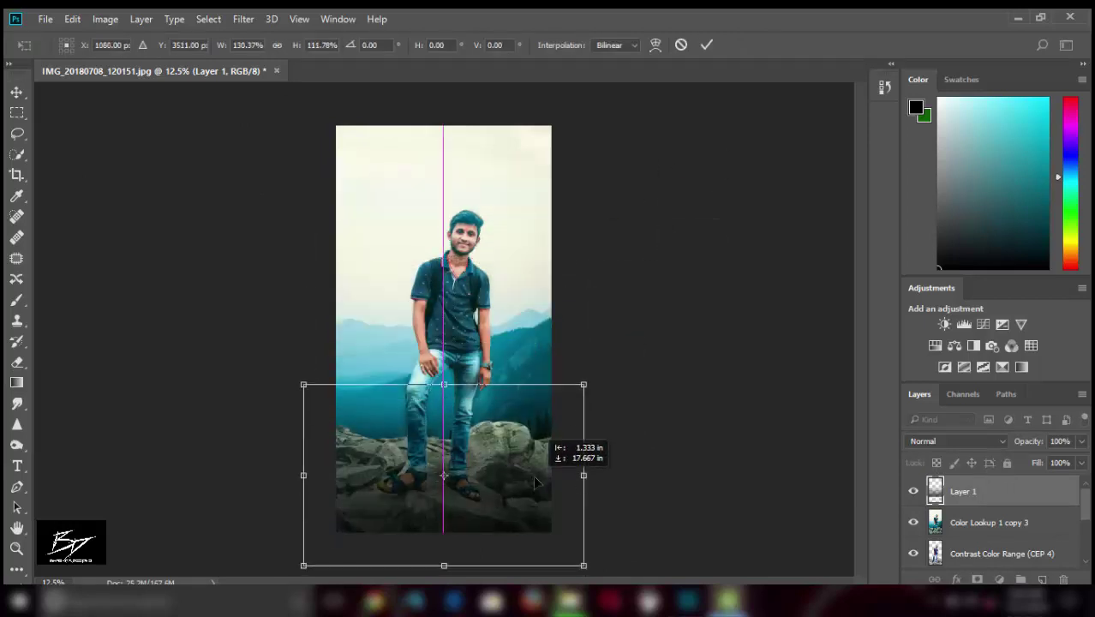
left_click_drag(540, 361, 533, 474)
left_click_drag(587, 383, 572, 409)
left_click_drag(506, 459, 514, 462)
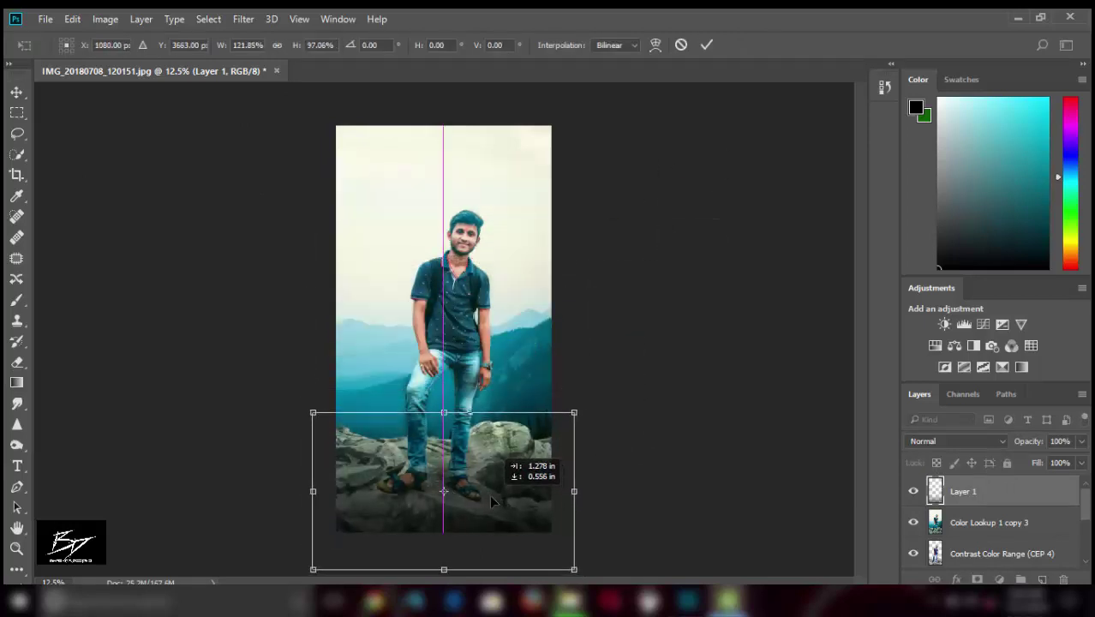
left_click(18, 548)
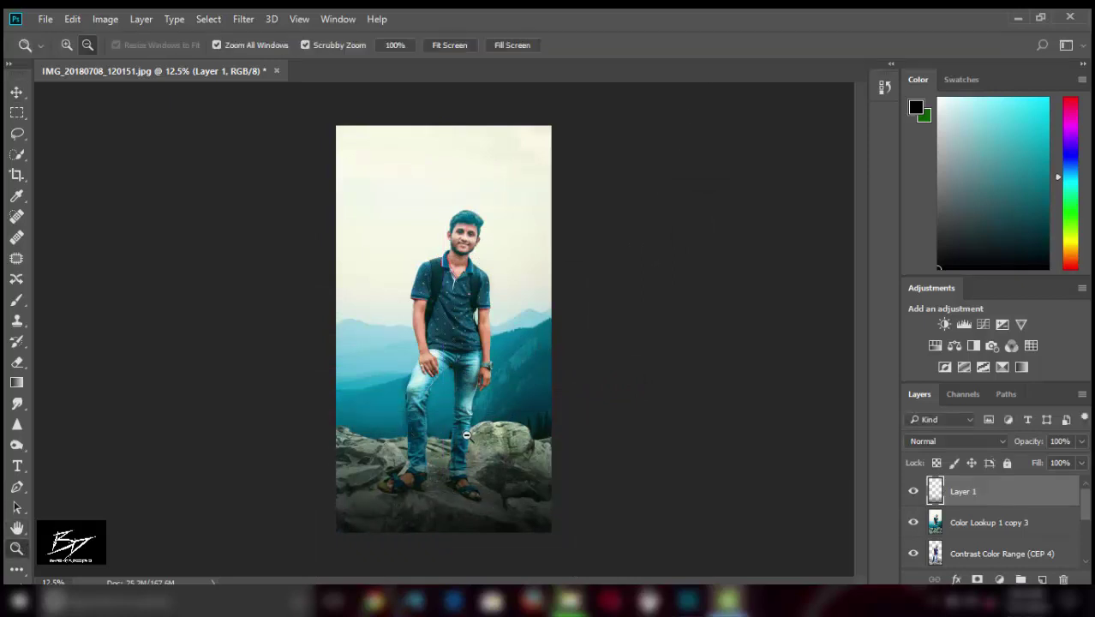
Step: Merge the gradient layer with the graded image layer
left_click_drag(466, 435, 454, 435)
left_click(985, 521, "shift")
right_click(986, 521)
left_click(796, 478)
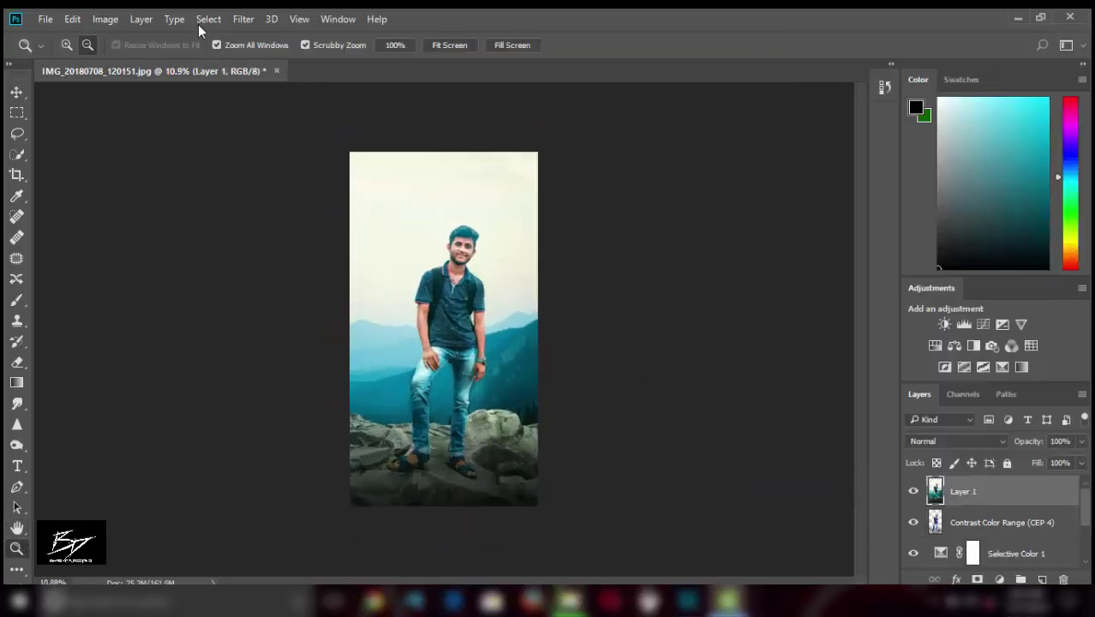
Step: Apply a Camera Raw post-crop vignette, Highlight Priority, amount -21
left_click(243, 19)
left_click(334, 109)
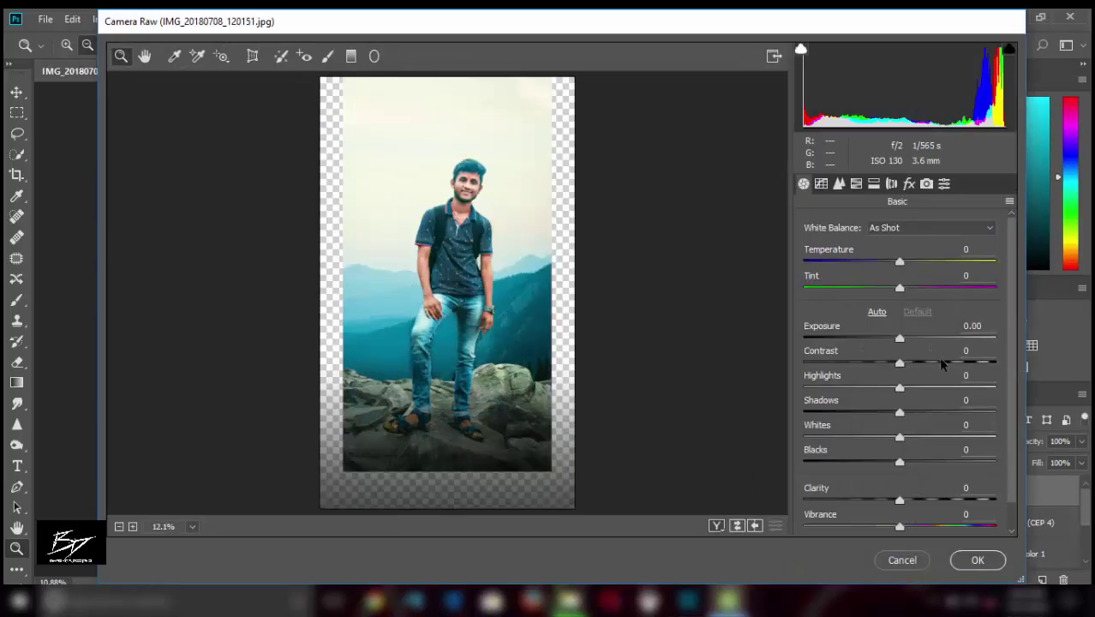
key("ctrl+alt+7")
mouse_move(868, 446)
left_mouse_down()
mouse_move(836, 446)
mouse_move(861, 455)
left_mouse_up()
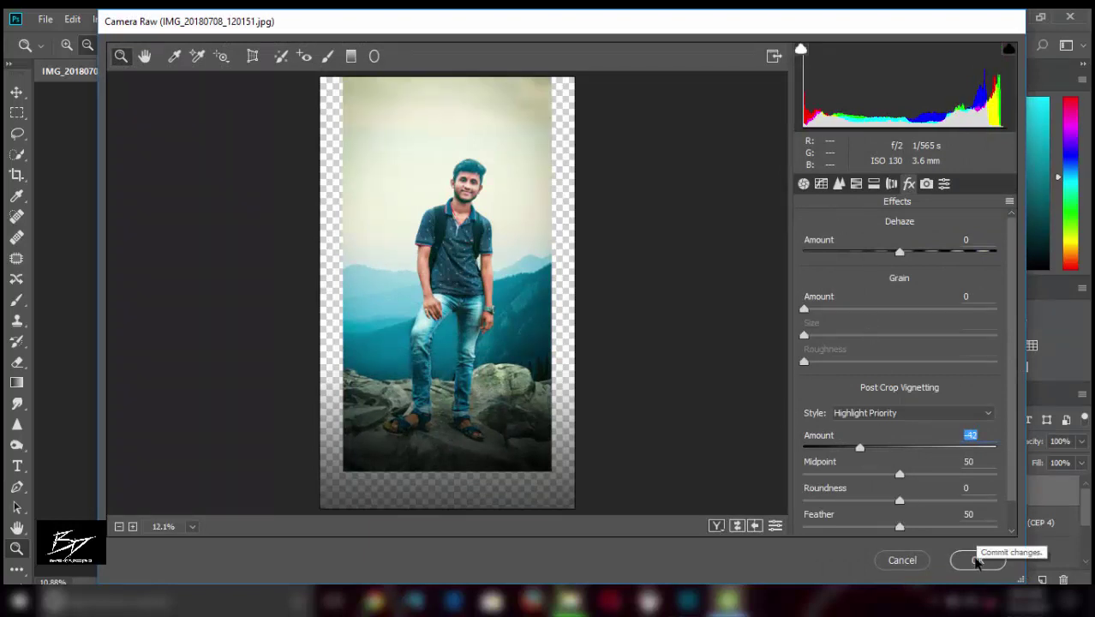
mouse_move(859, 448)
left_mouse_down()
mouse_move(900, 447)
mouse_move(864, 468)
left_mouse_up()
key("Return")
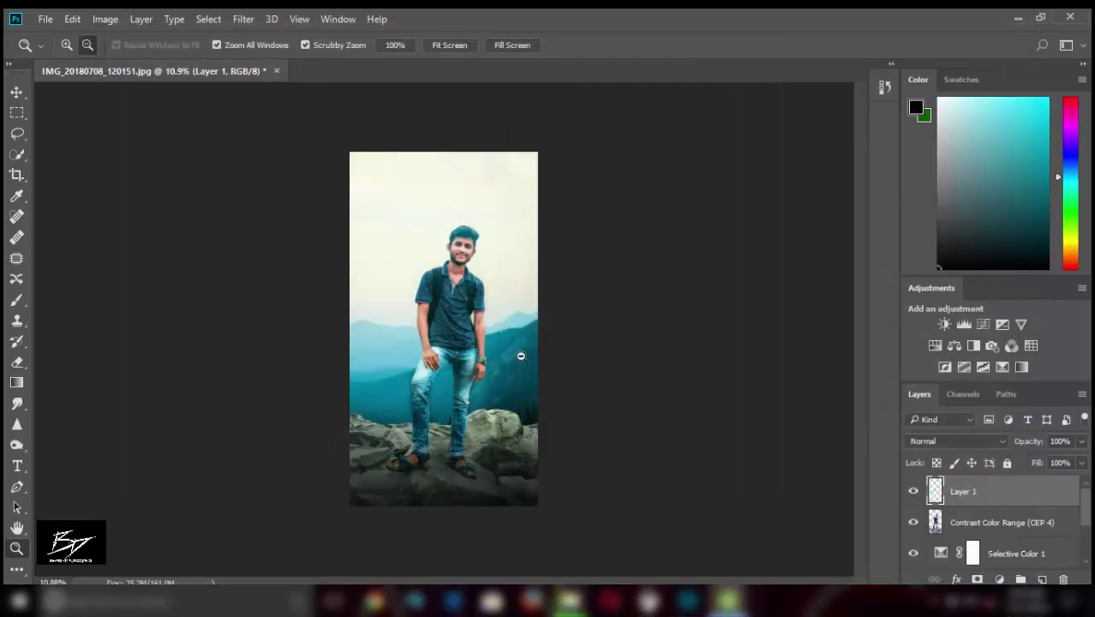
Step: Zoom in and pan to inspect the vignetted result, then refit the whole image
key("ctrl+plus")
key("ctrl+plus")
key("ctrl+plus")
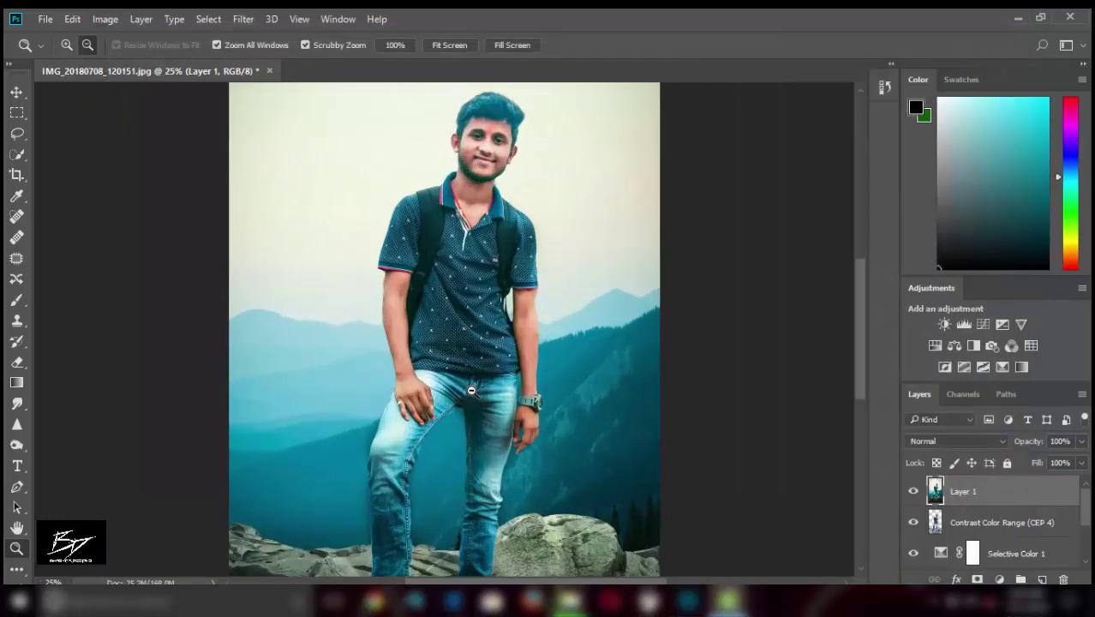
mouse_move(860, 347)
left_mouse_down()
mouse_move(861, 275)
mouse_move(862, 418)
mouse_move(861, 287)
left_mouse_up()
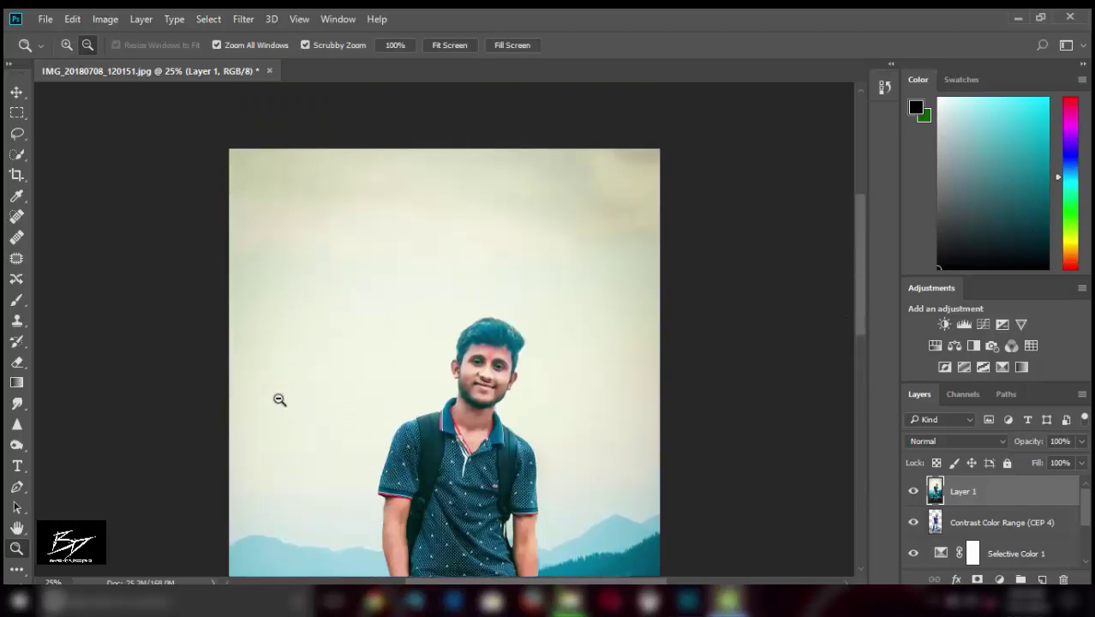
left_click(345, 389, "alt")
left_click(345, 389, "alt")
key("ctrl+plus")
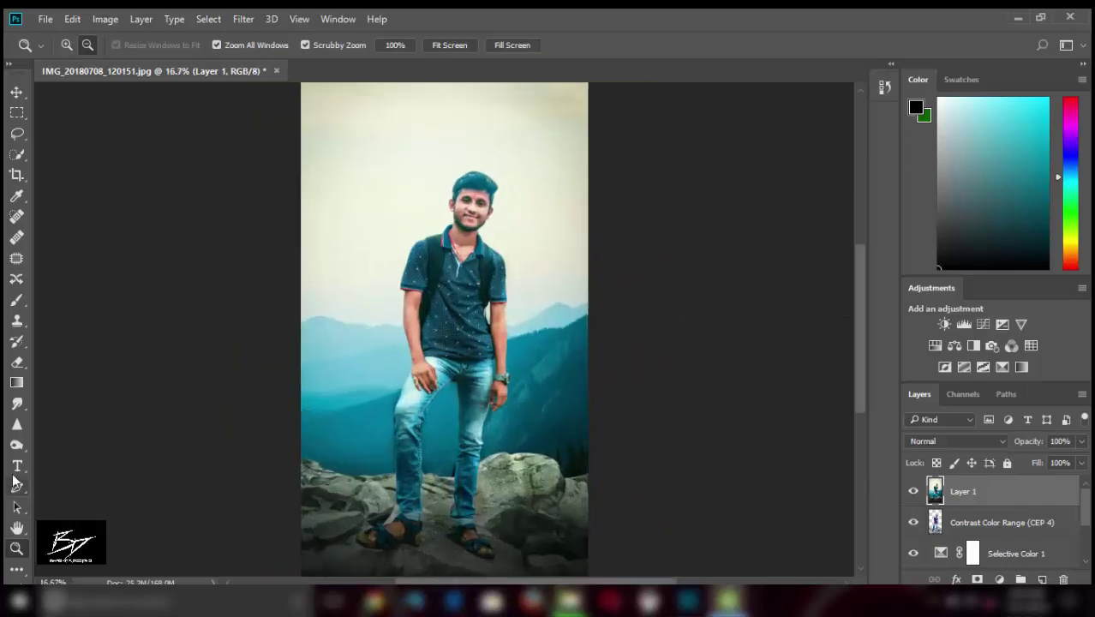